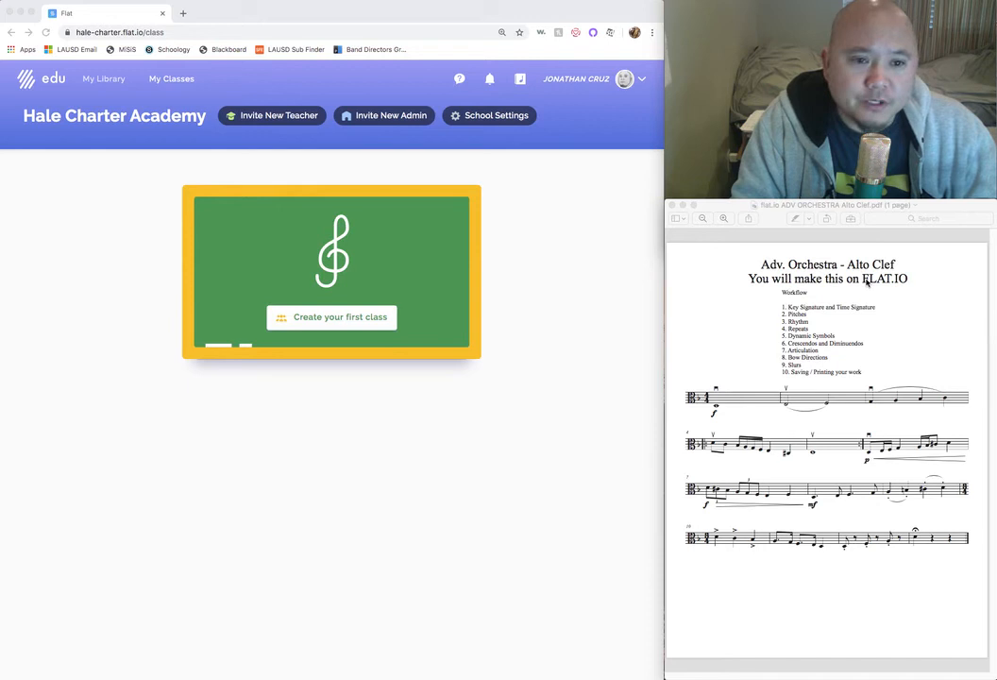
pyautogui.click(866, 281)
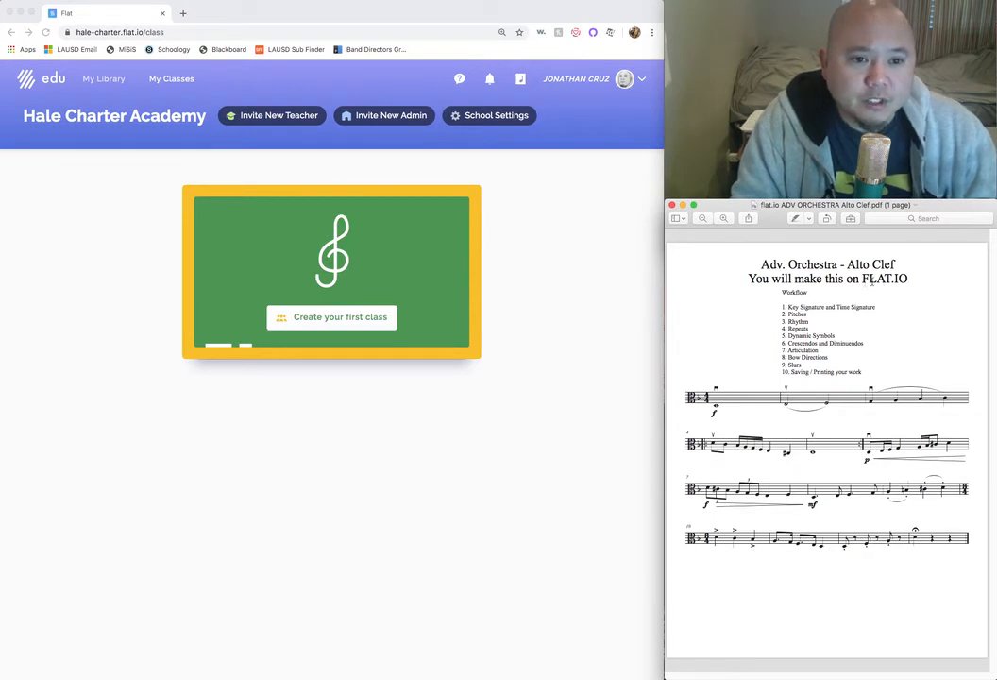
pyautogui.click(893, 280)
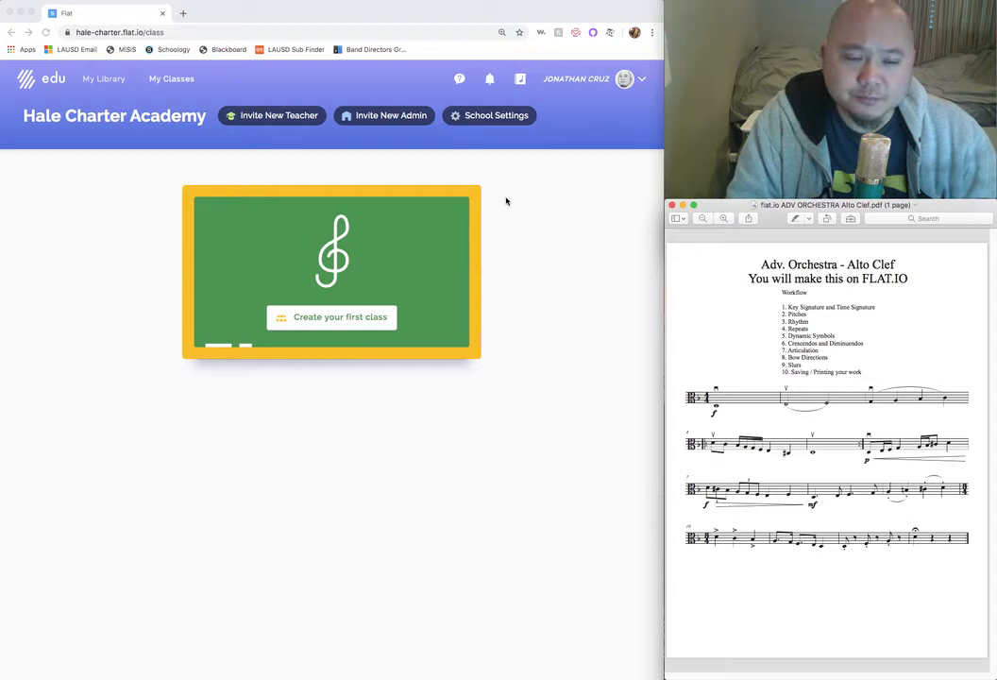
pyautogui.click(144, 218)
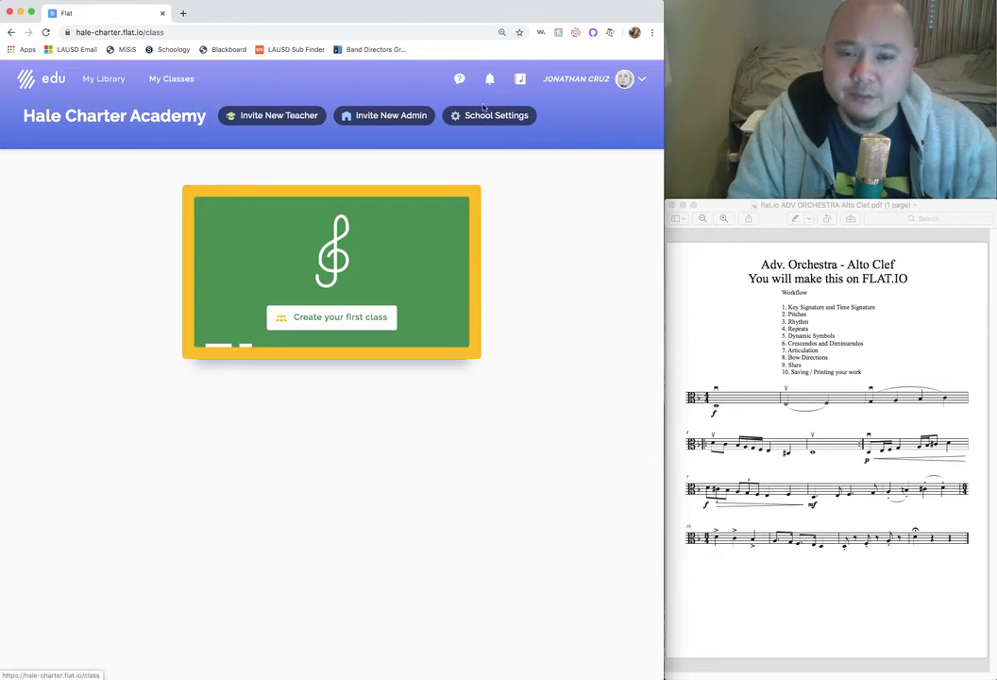
# Start a new private score titled with the teacher's name followed by "Alto Clef Orchestra", and add a Viola from the Strings instruments
pyautogui.click(100, 83)
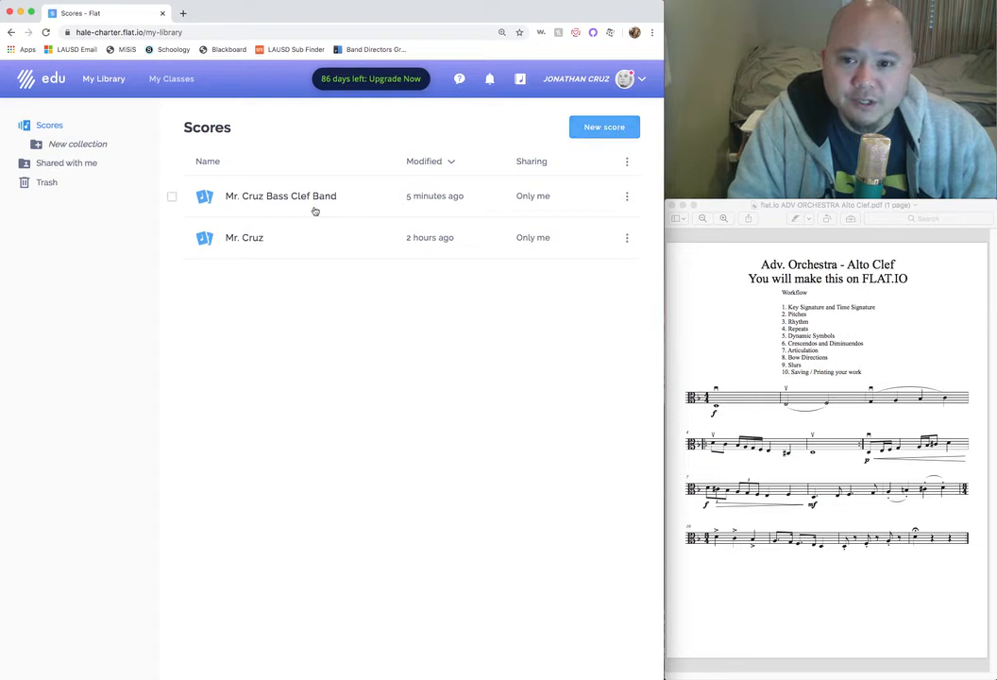
pyautogui.click(609, 131)
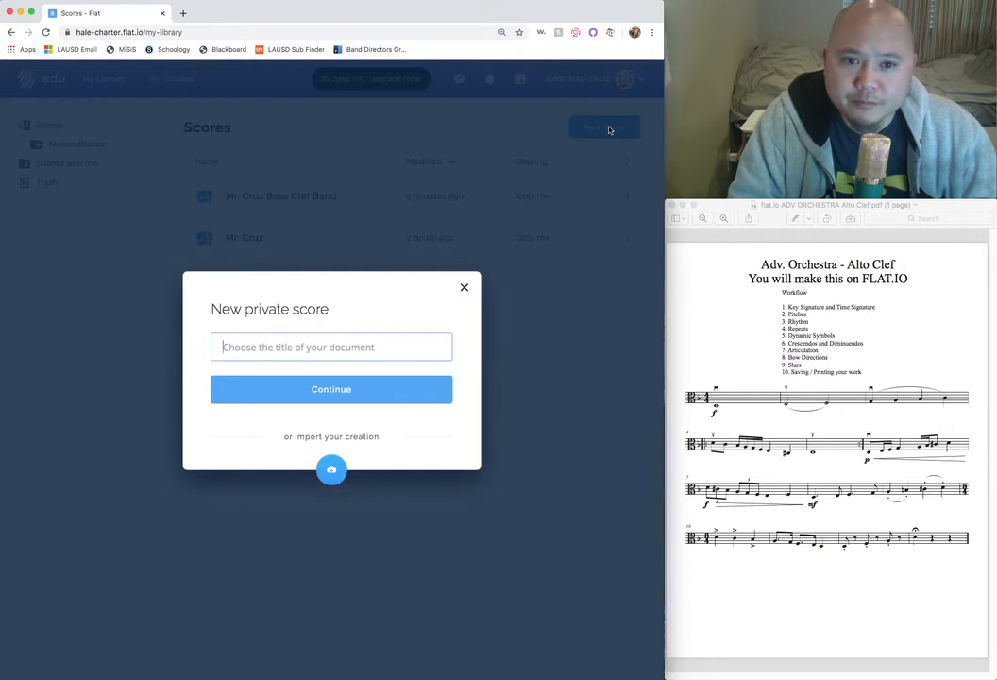
pyautogui.click(276, 347)
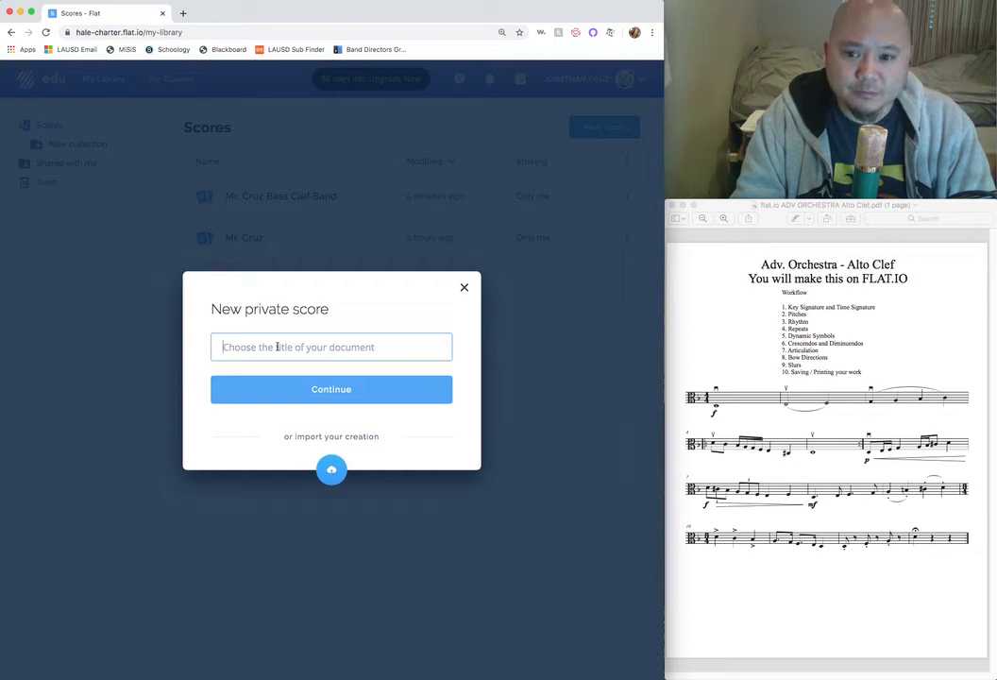
pyautogui.write('Mr. Cruz')
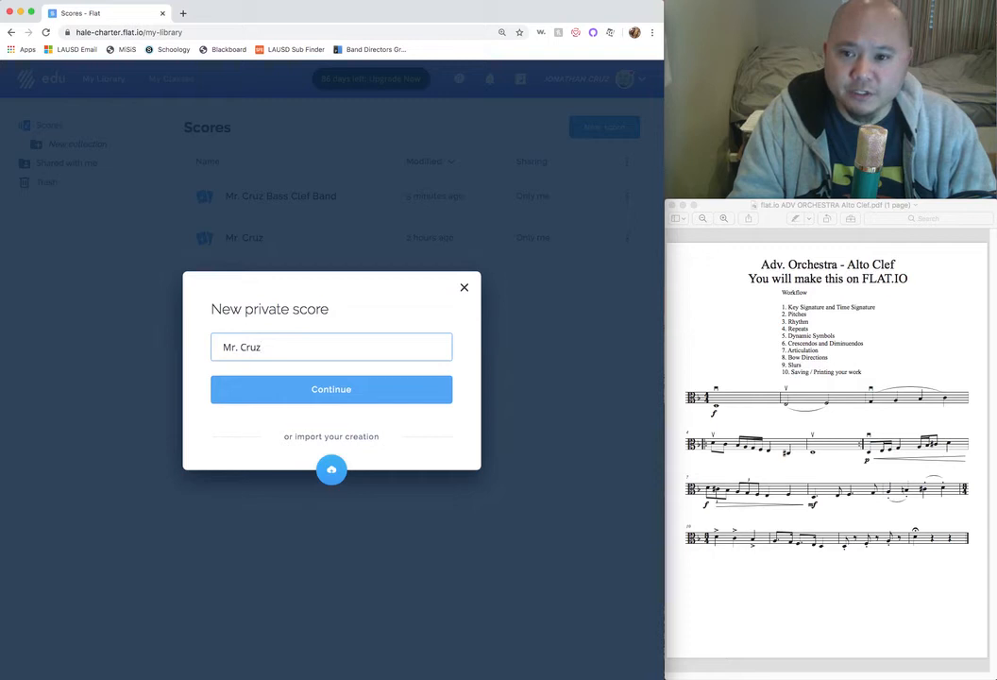
pyautogui.write('Alto Clef ')
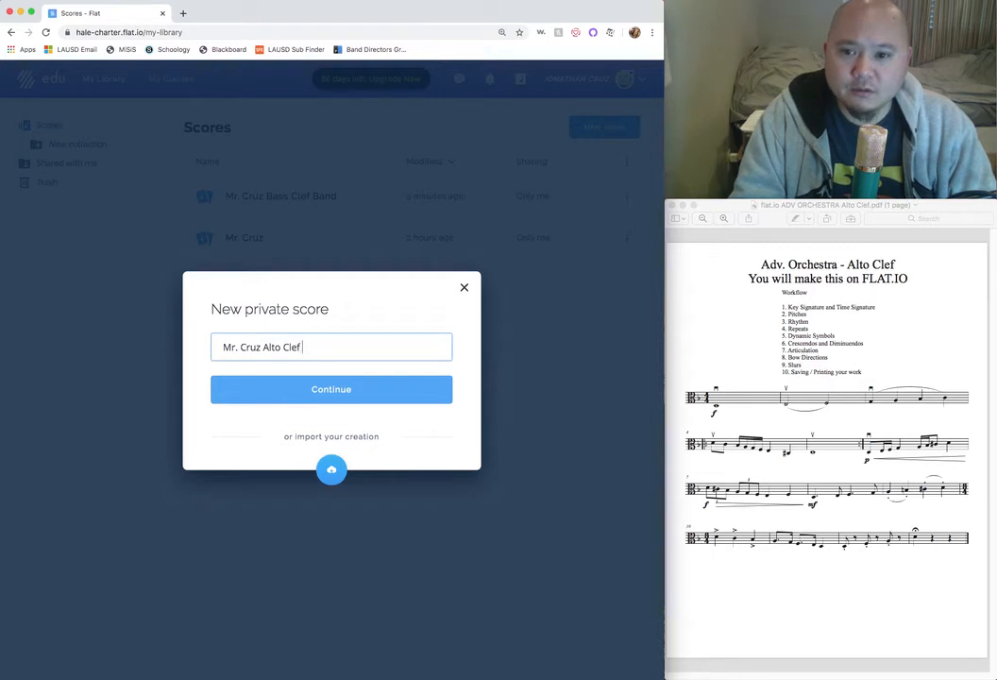
pyautogui.write('Orchestra')
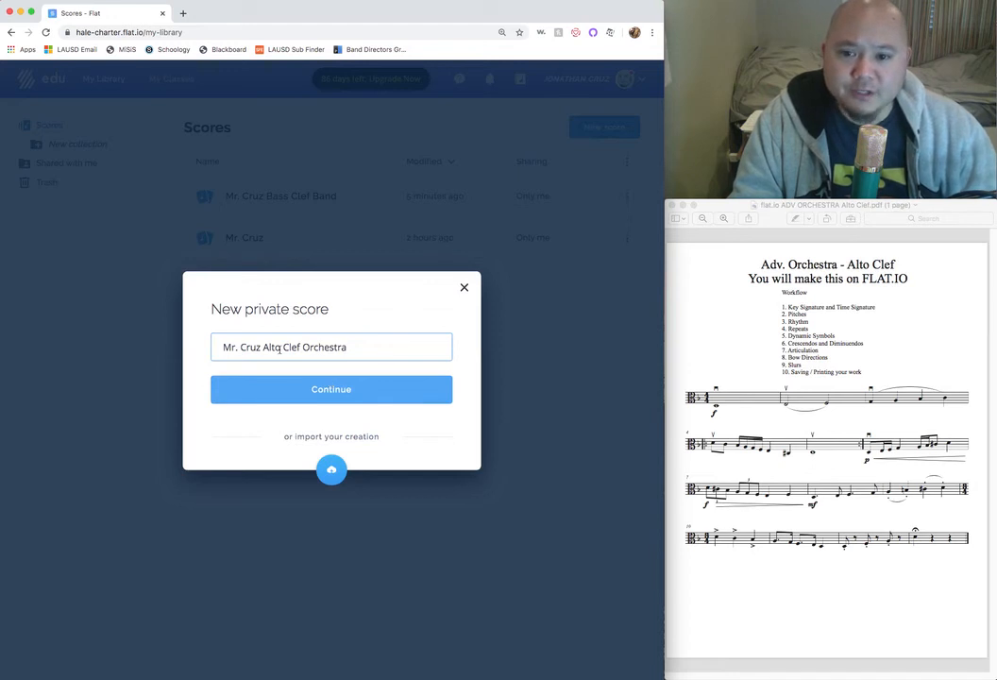
pyautogui.click(330, 390)
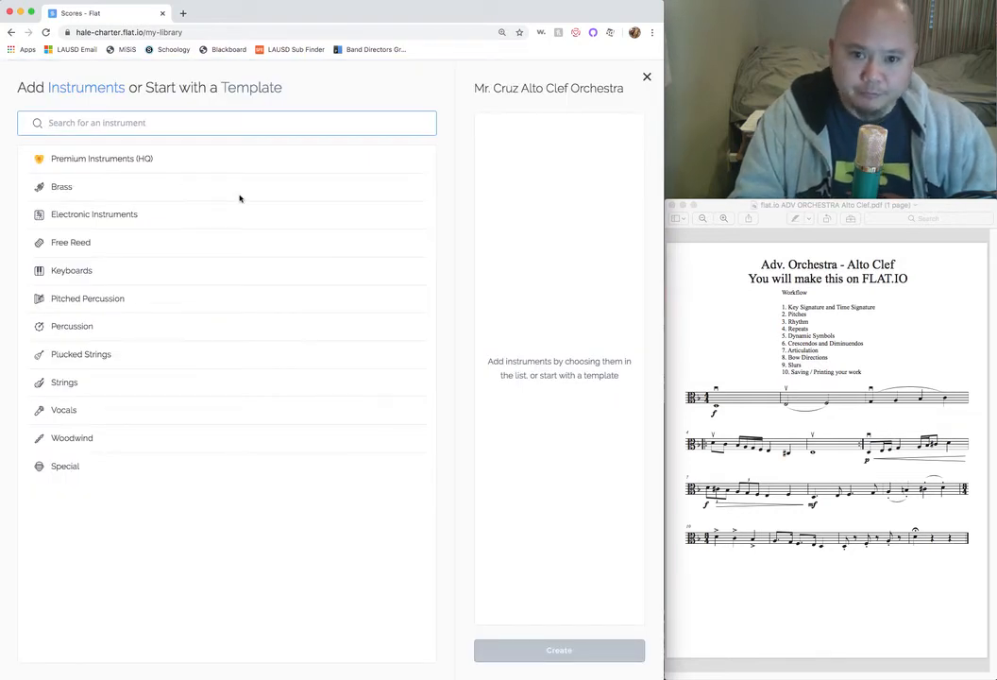
pyautogui.click(66, 383)
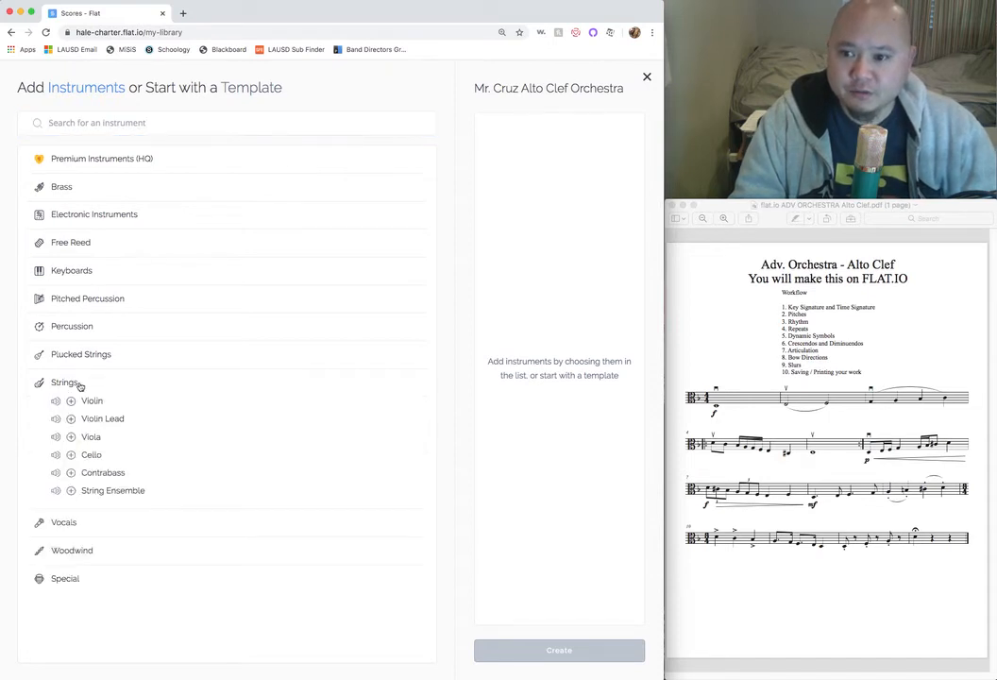
pyautogui.click(71, 437)
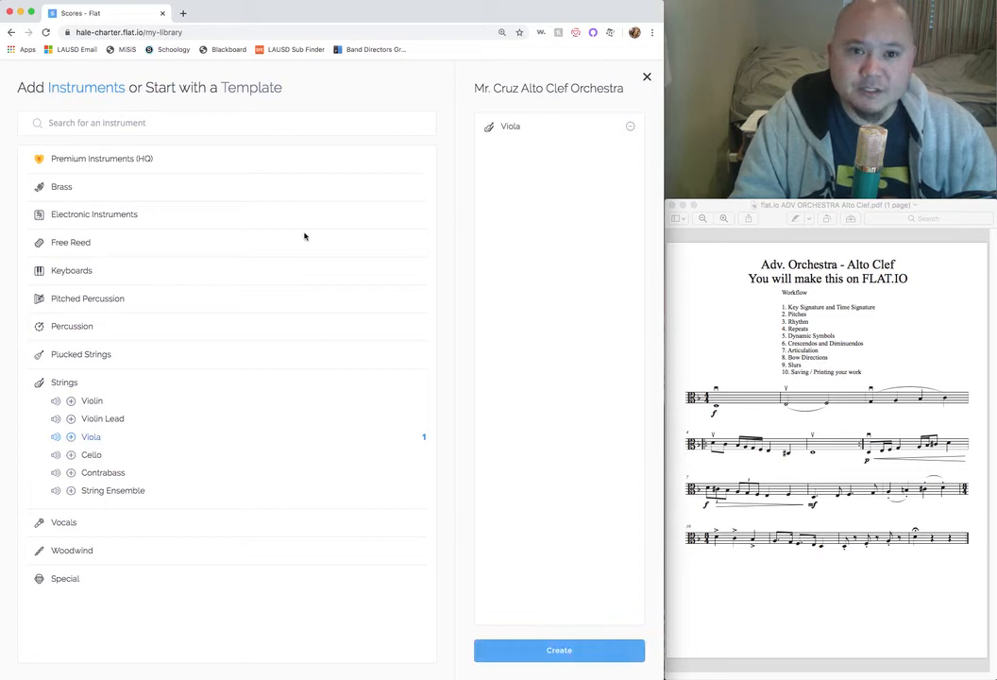
# Add two Violins, a Cello and a Contrabass to the instrument list, and move the Viola below the Violins
pyautogui.click(71, 400)
pyautogui.click(71, 401)
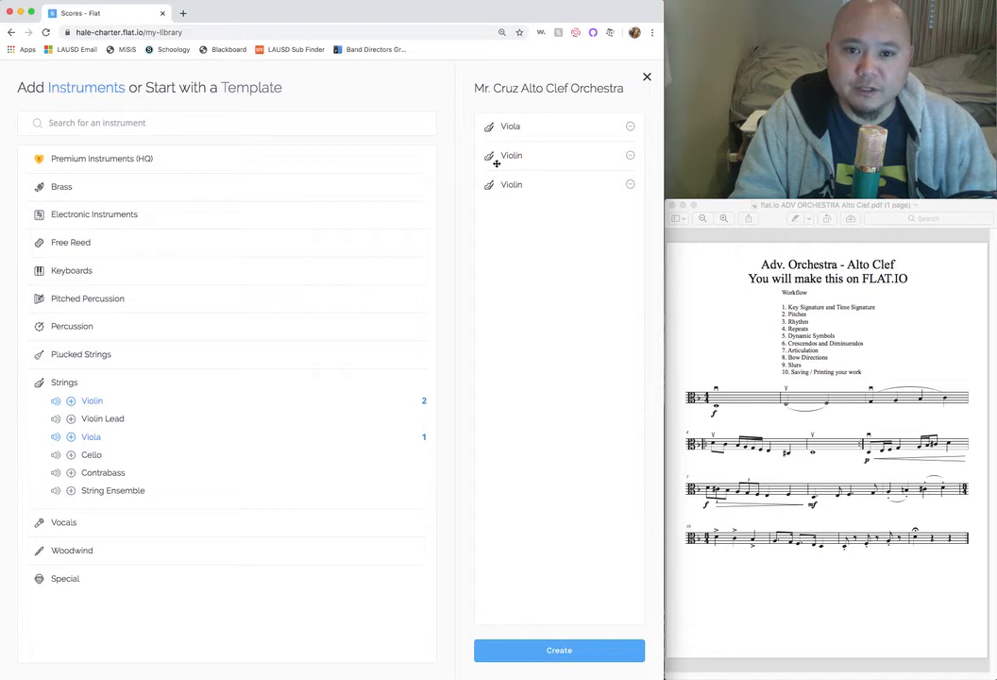
pyautogui.click(72, 456)
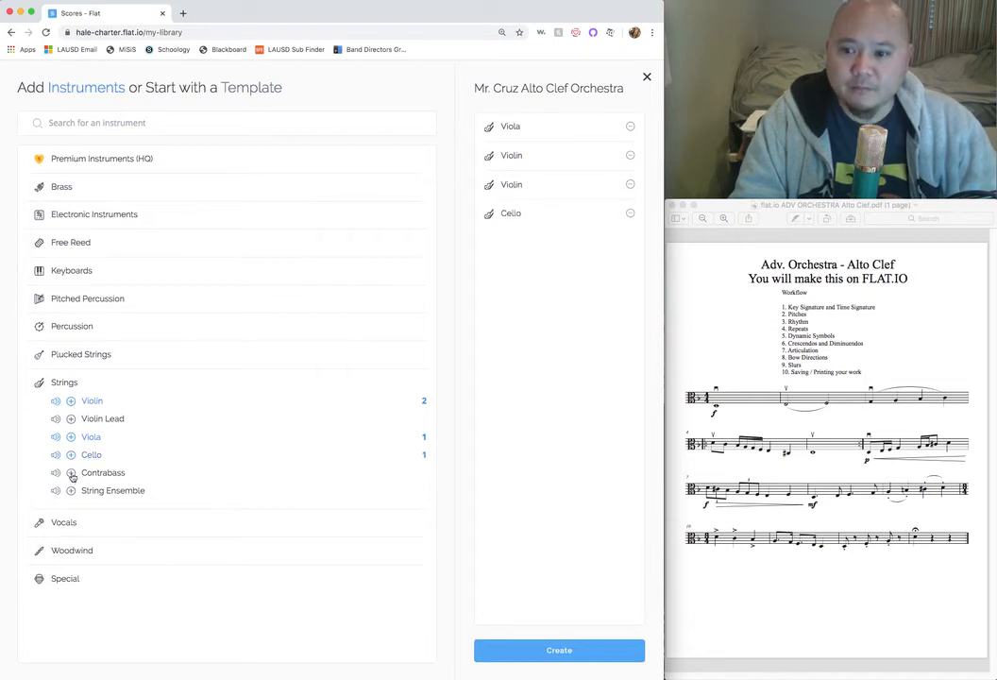
pyautogui.click(70, 473)
pyautogui.moveTo(515, 127); pyautogui.dragTo(522, 188)
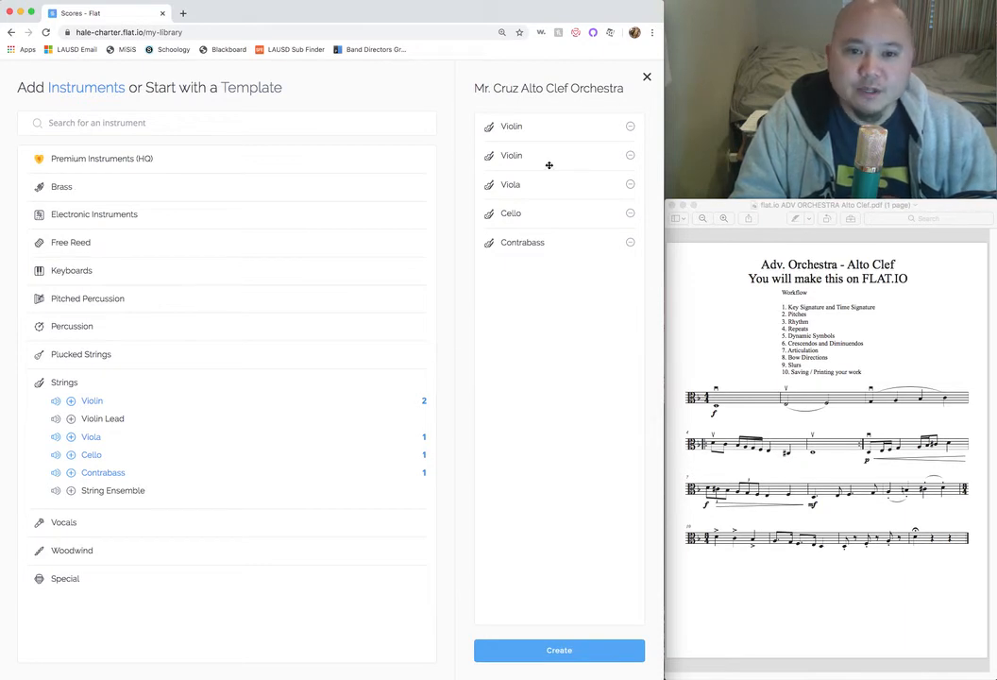
# Remove both Violins, the Cello and the Contrabass from the score's instrument list
pyautogui.click(629, 127)
pyautogui.click(632, 126)
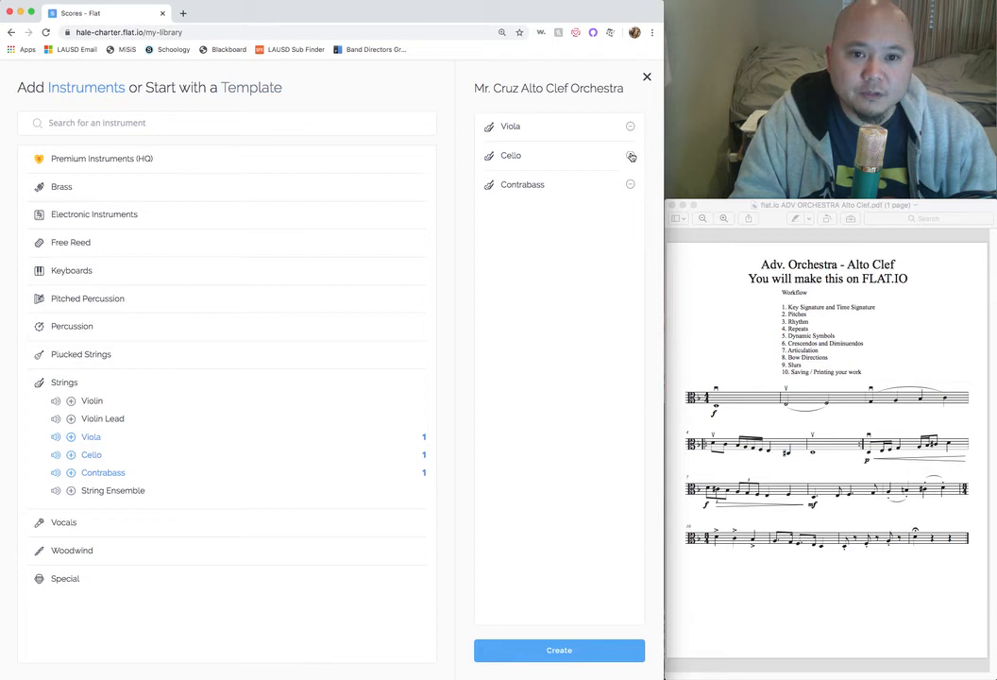
pyautogui.click(632, 156)
pyautogui.click(631, 156)
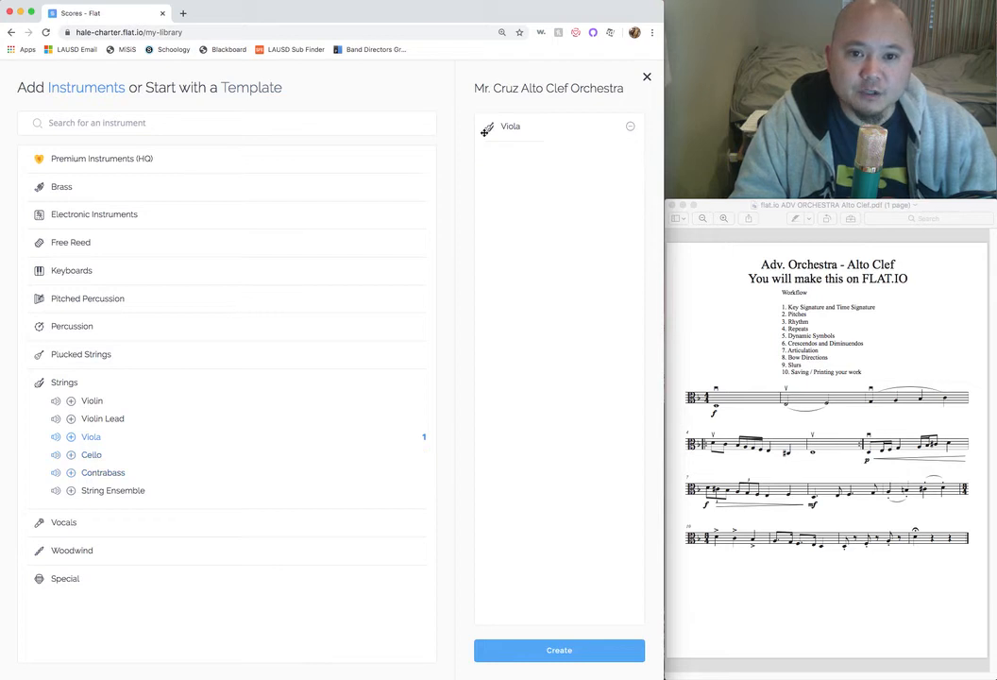
# Create the score with Viola as its only instrument
pyautogui.click(690, 412)
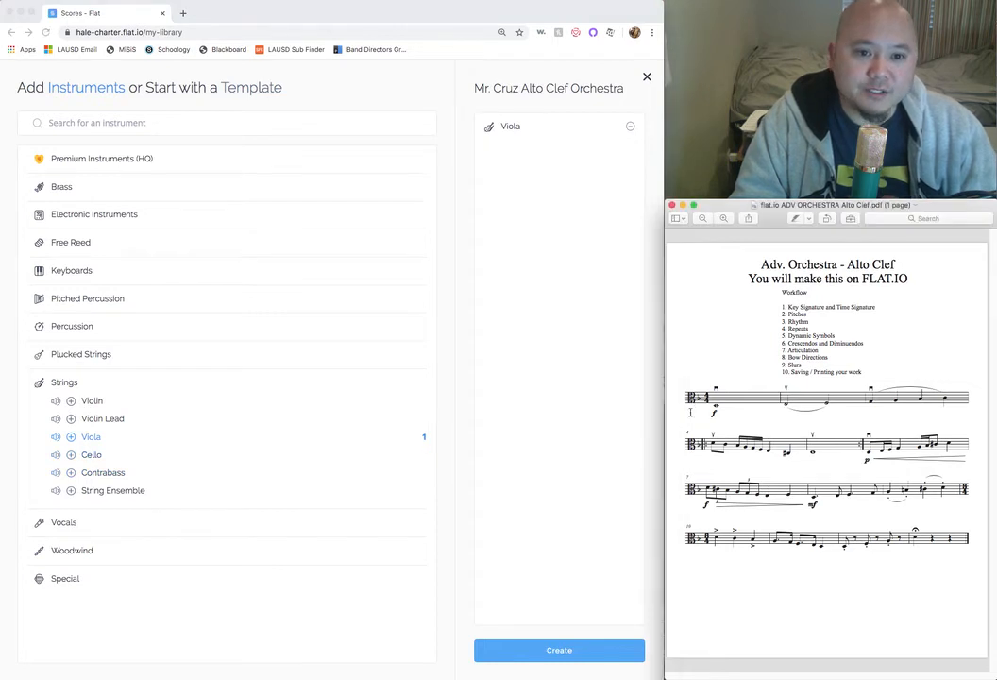
pyautogui.click(559, 597)
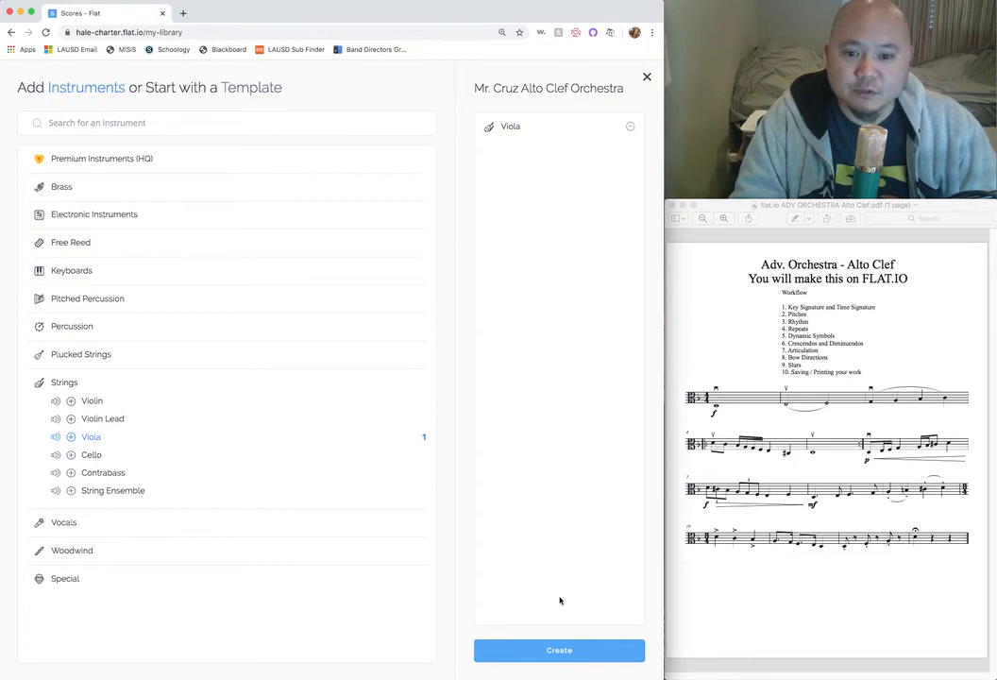
pyautogui.click(567, 650)
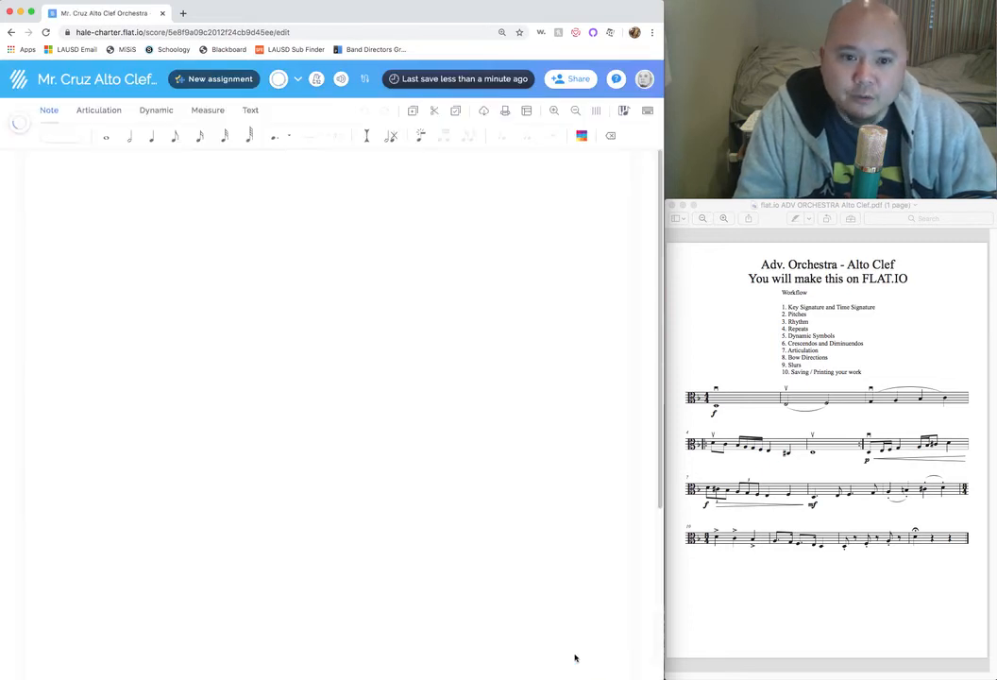
# Look over the four staves of the reference alto clef exercise in the PDF, from the first measure to the last
pyautogui.click(712, 412)
pyautogui.moveTo(706, 396); pyautogui.dragTo(946, 541)
pyautogui.click(952, 557)
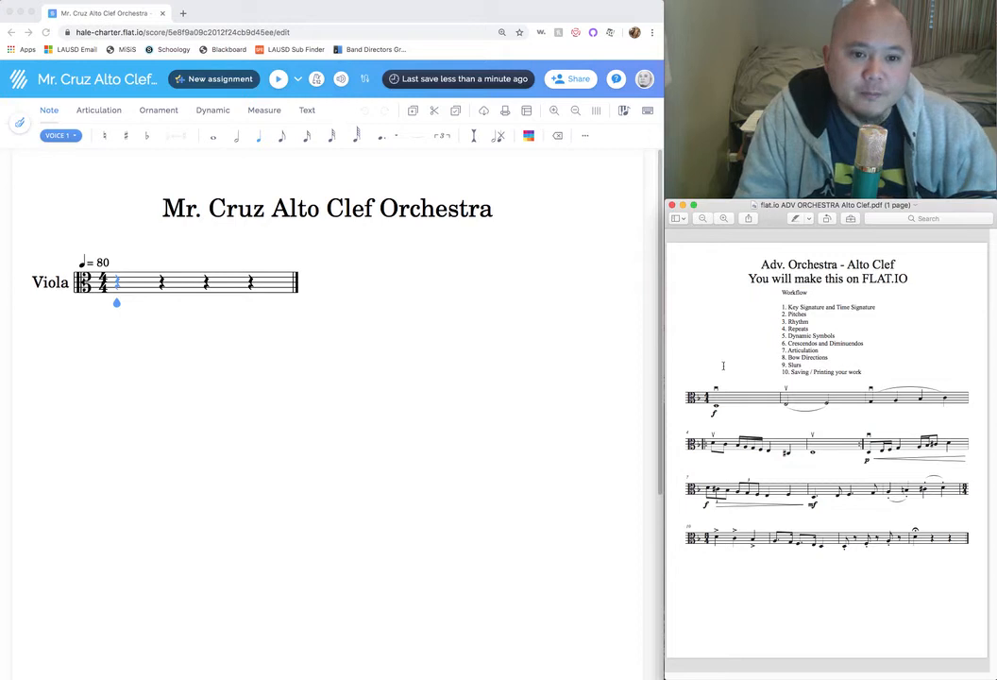
pyautogui.moveTo(711, 405); pyautogui.dragTo(928, 531)
pyautogui.click(955, 562)
pyautogui.moveTo(952, 546); pyautogui.dragTo(732, 411)
pyautogui.click(788, 404)
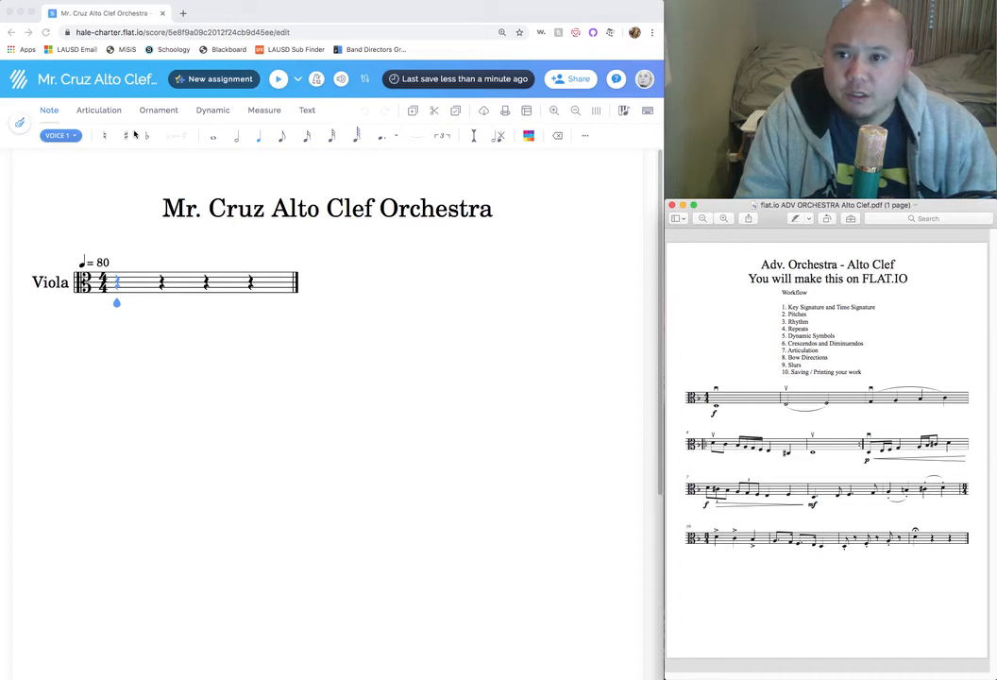
# Examine the note, articulation, ornament, dynamic, measure and text tools available for the viola score
pyautogui.click(187, 163)
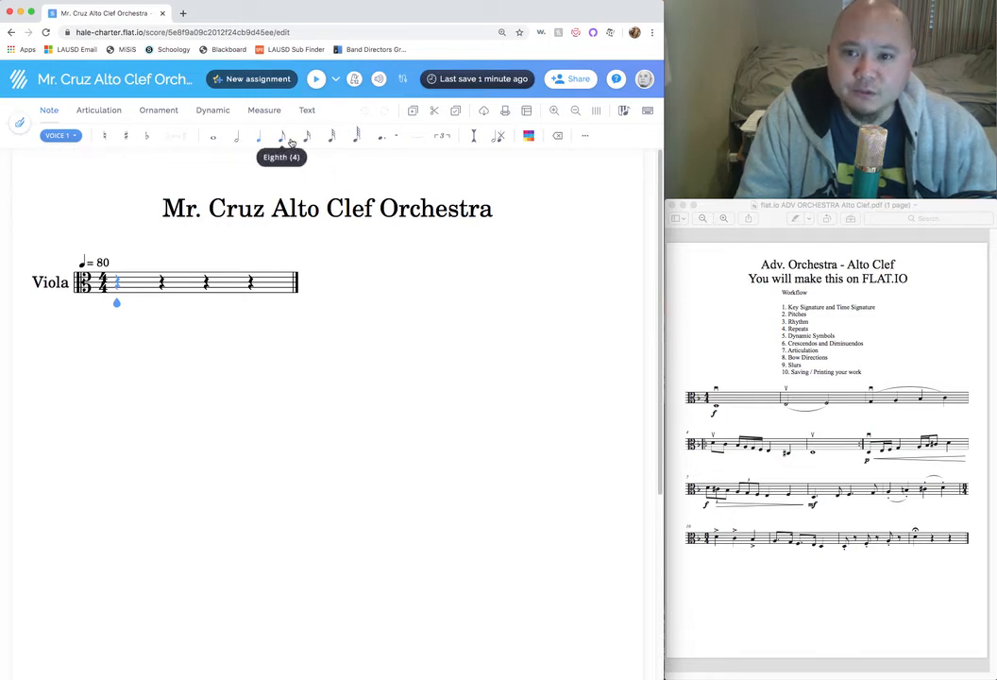
pyautogui.click(395, 137)
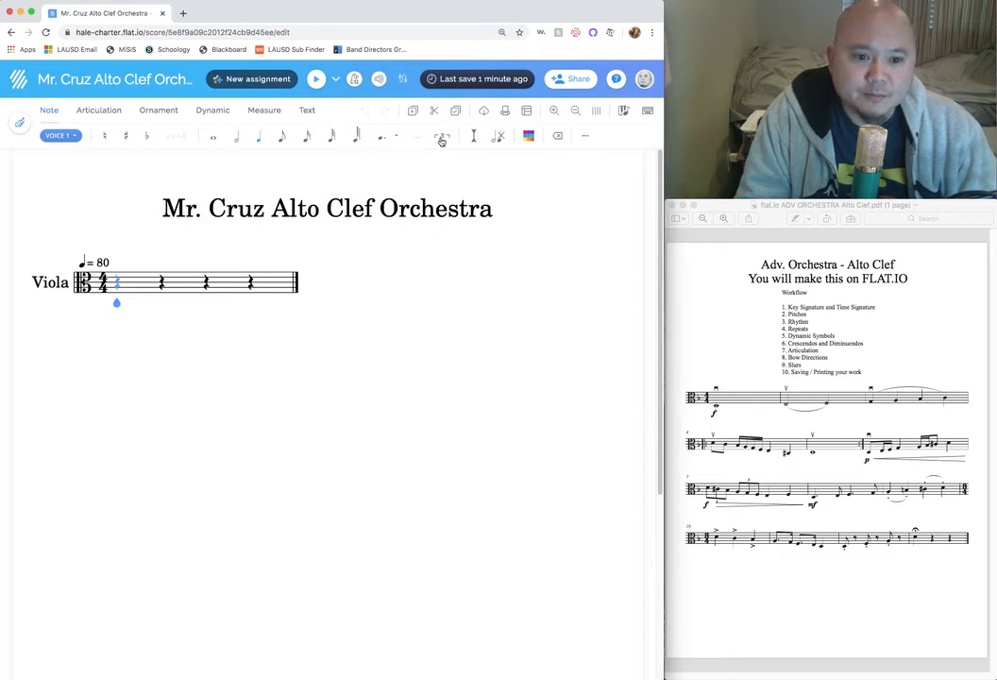
pyautogui.click(104, 110)
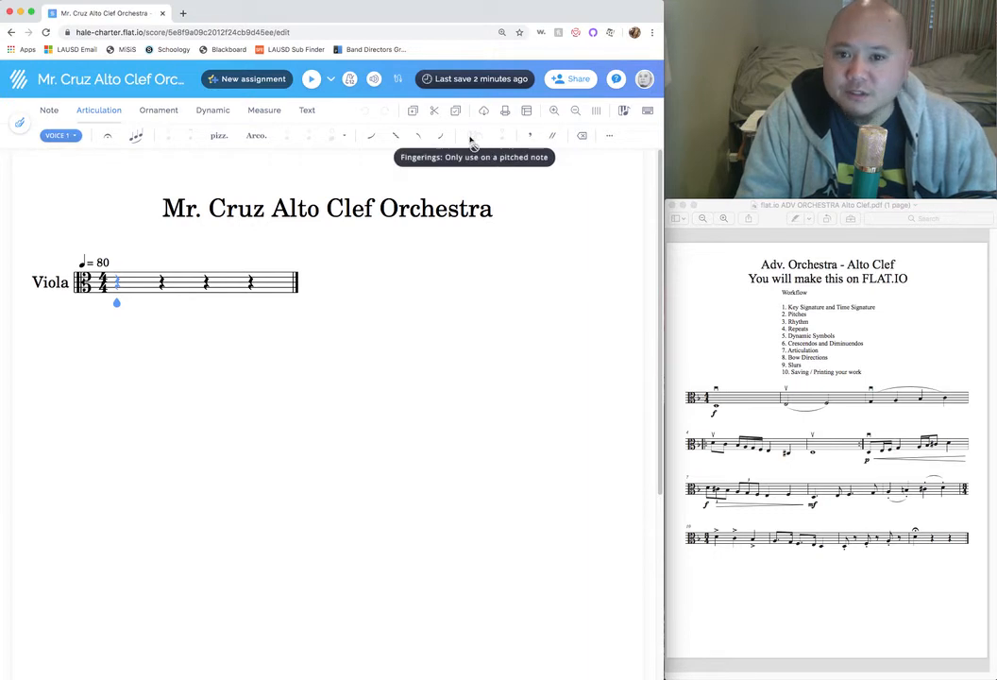
pyautogui.click(168, 114)
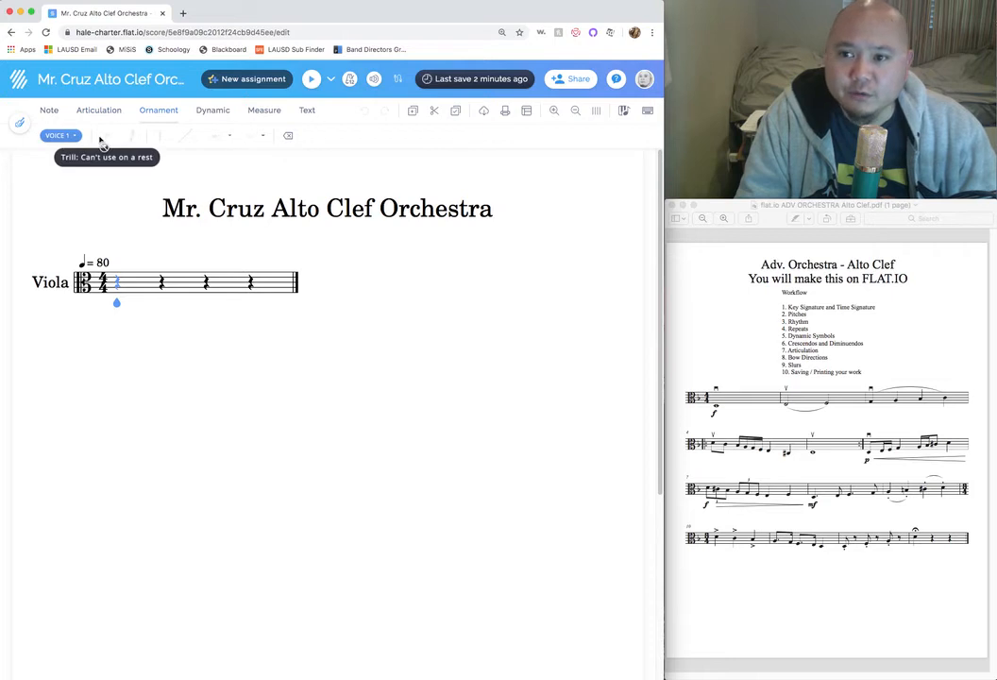
pyautogui.click(207, 113)
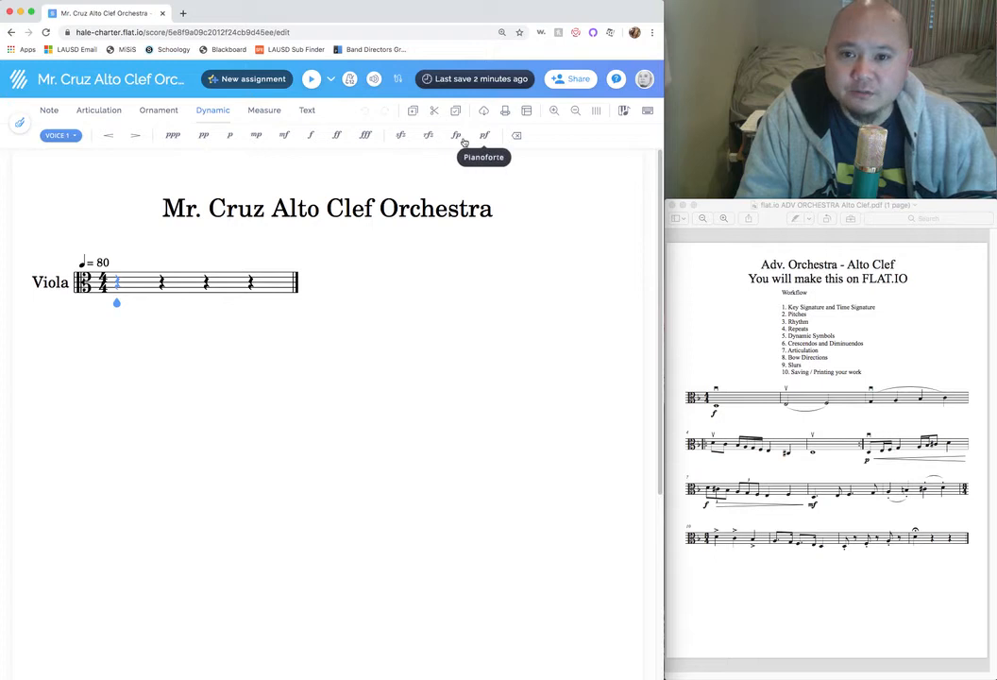
pyautogui.click(264, 112)
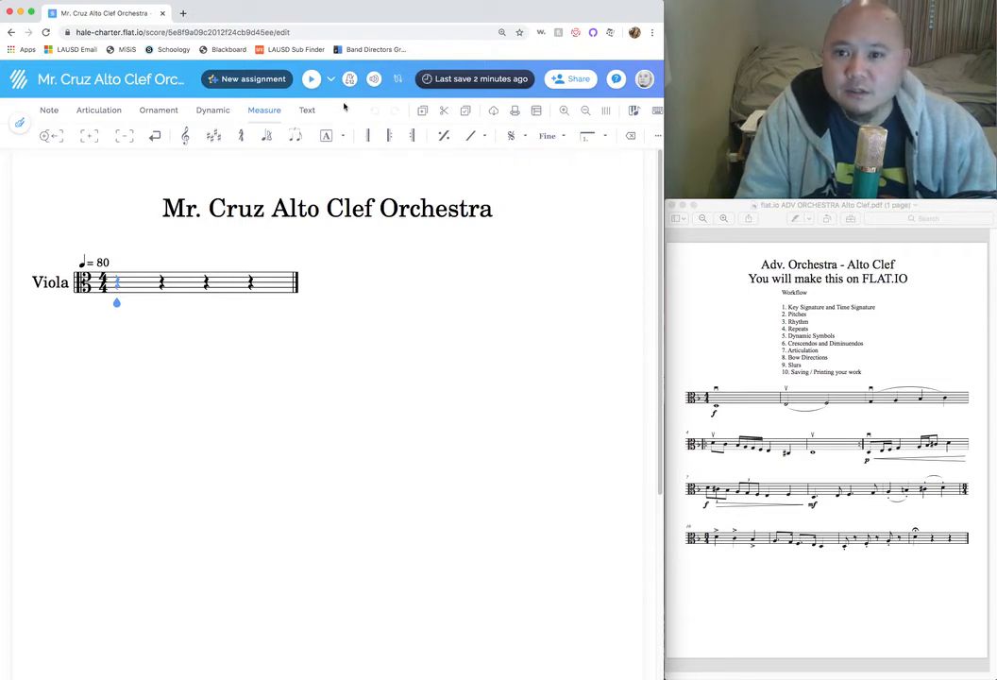
pyautogui.click(307, 109)
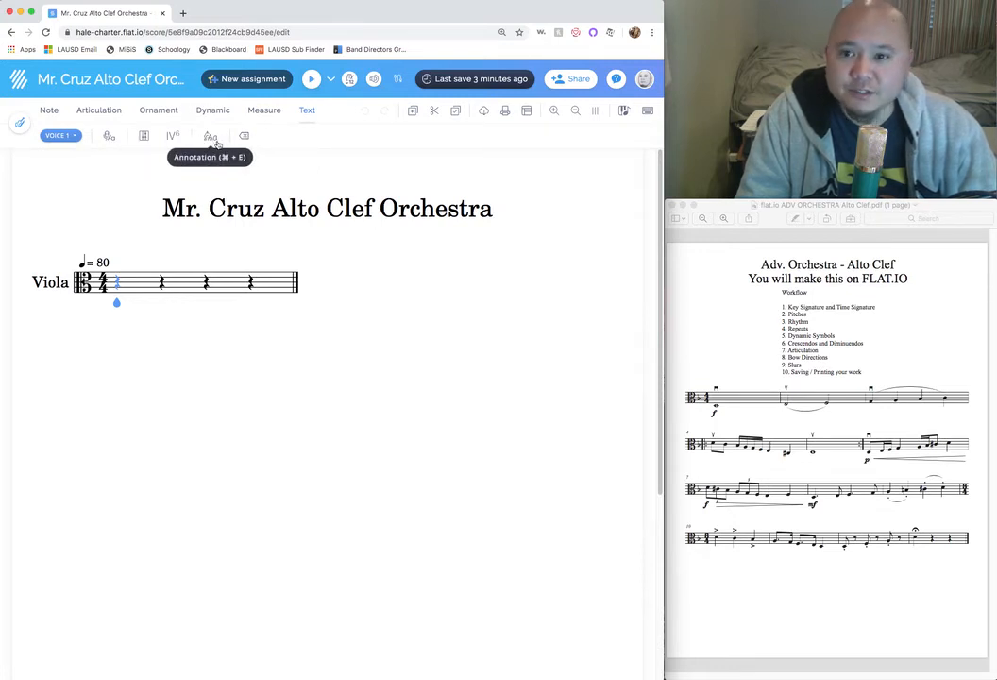
pyautogui.click(801, 310)
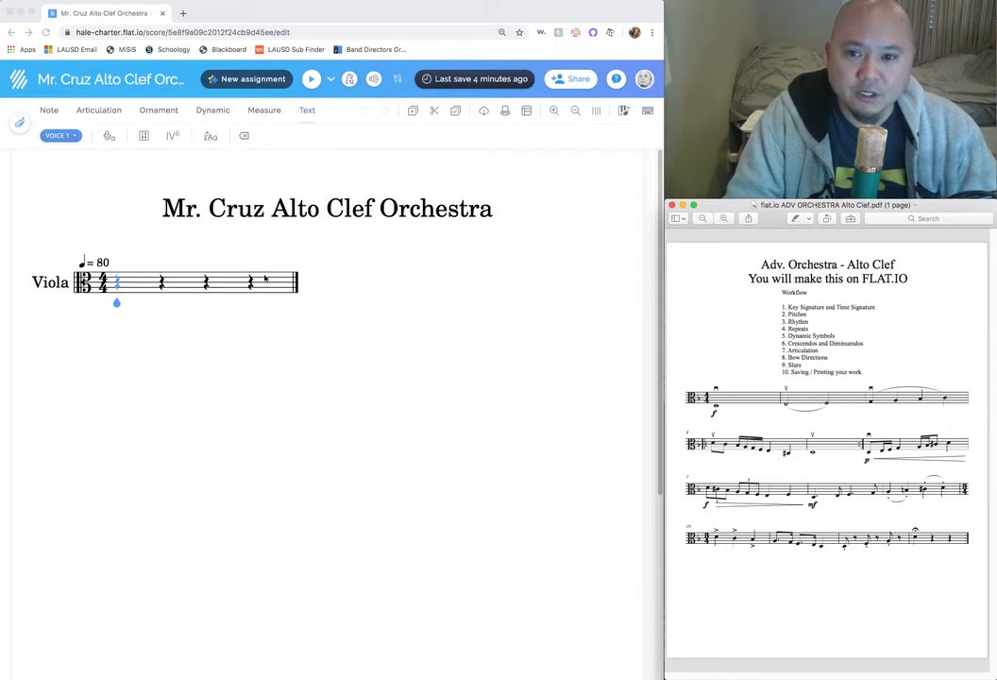
pyautogui.click(467, 438)
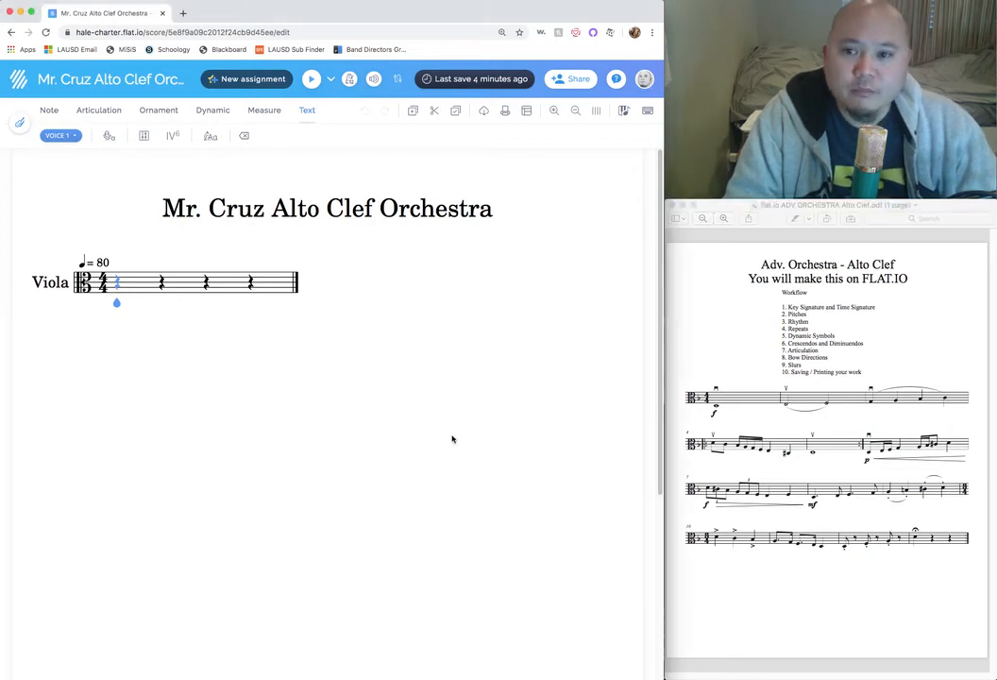
pyautogui.click(48, 110)
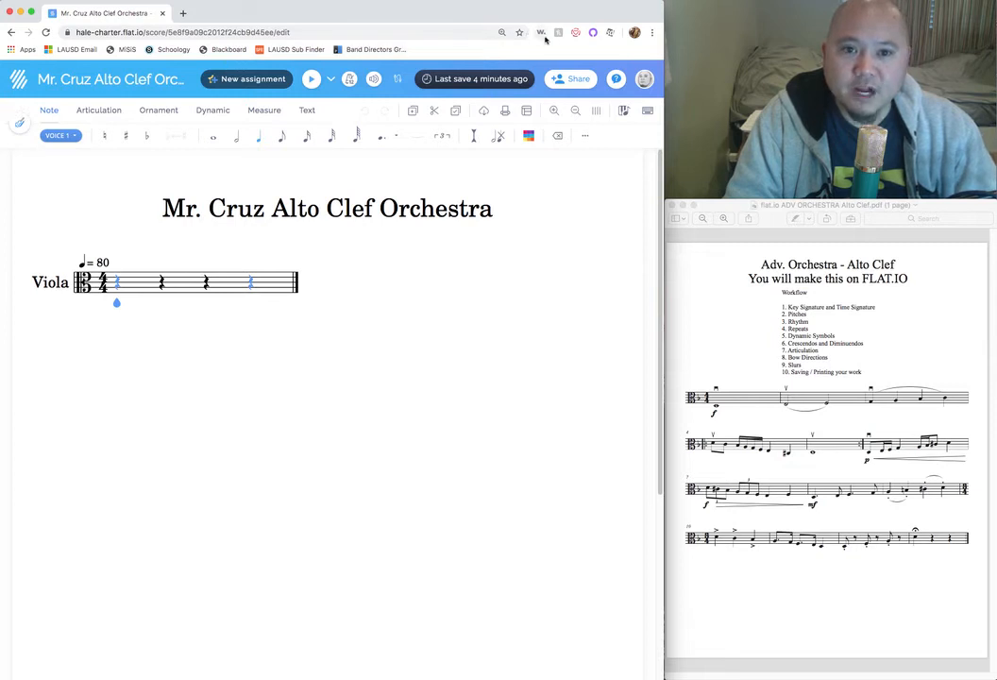
pyautogui.moveTo(616, 17); pyautogui.dragTo(553, 18)
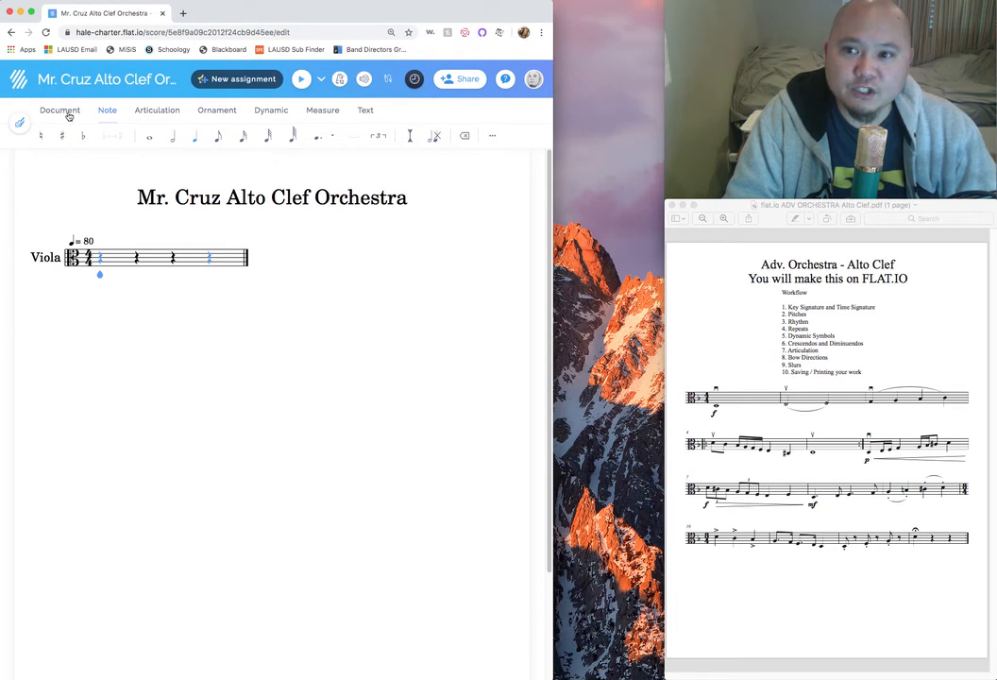
pyautogui.click(64, 110)
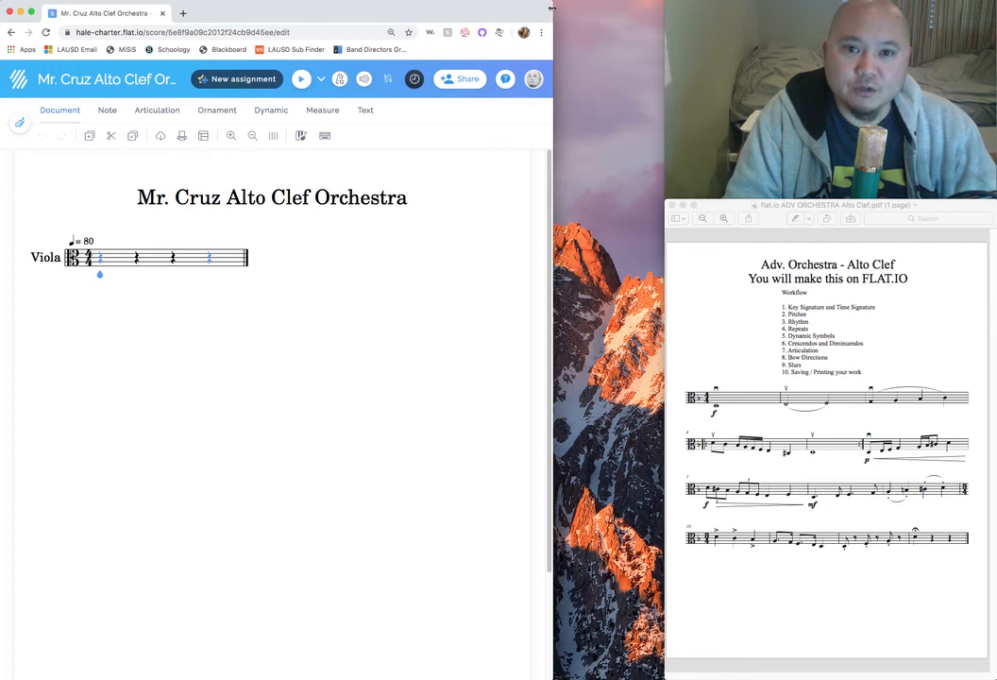
pyautogui.moveTo(553, 7); pyautogui.dragTo(664, 7)
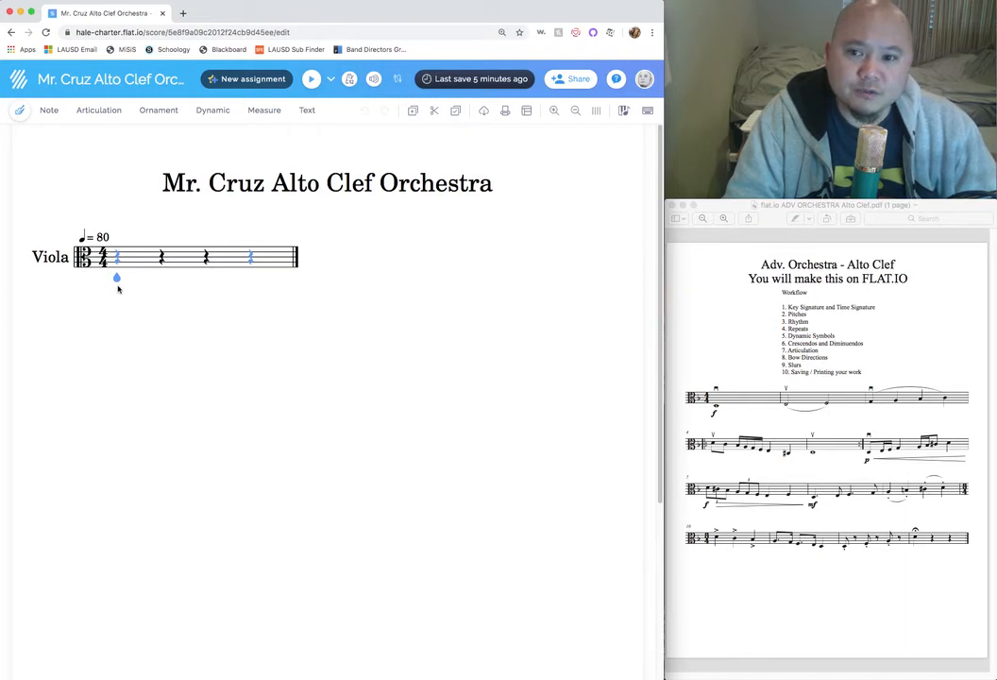
pyautogui.click(116, 281)
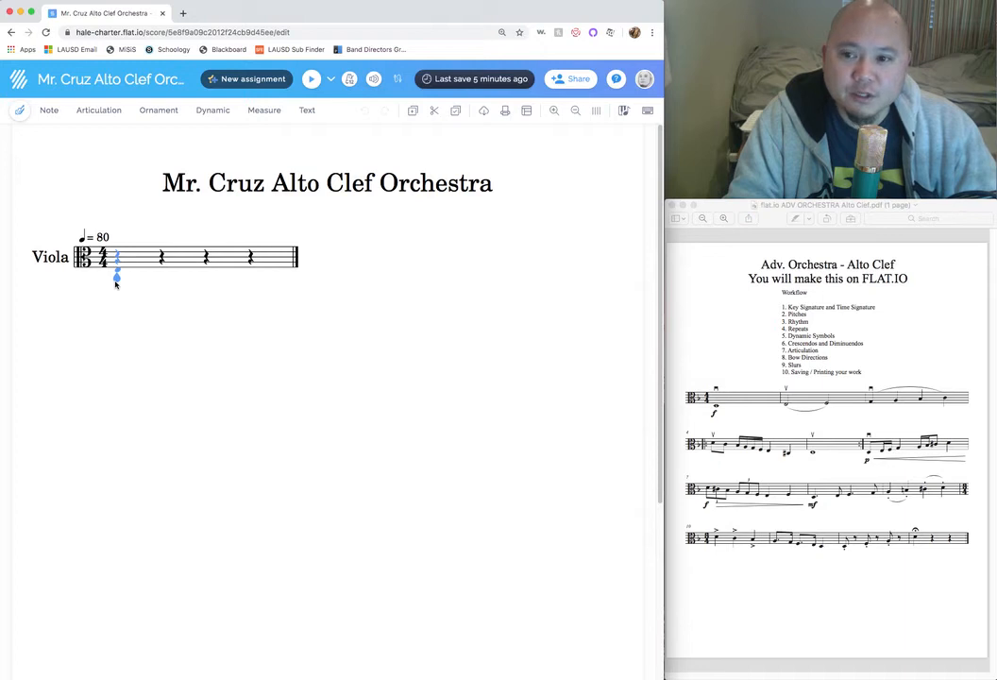
pyautogui.click(120, 117)
pyautogui.click(199, 113)
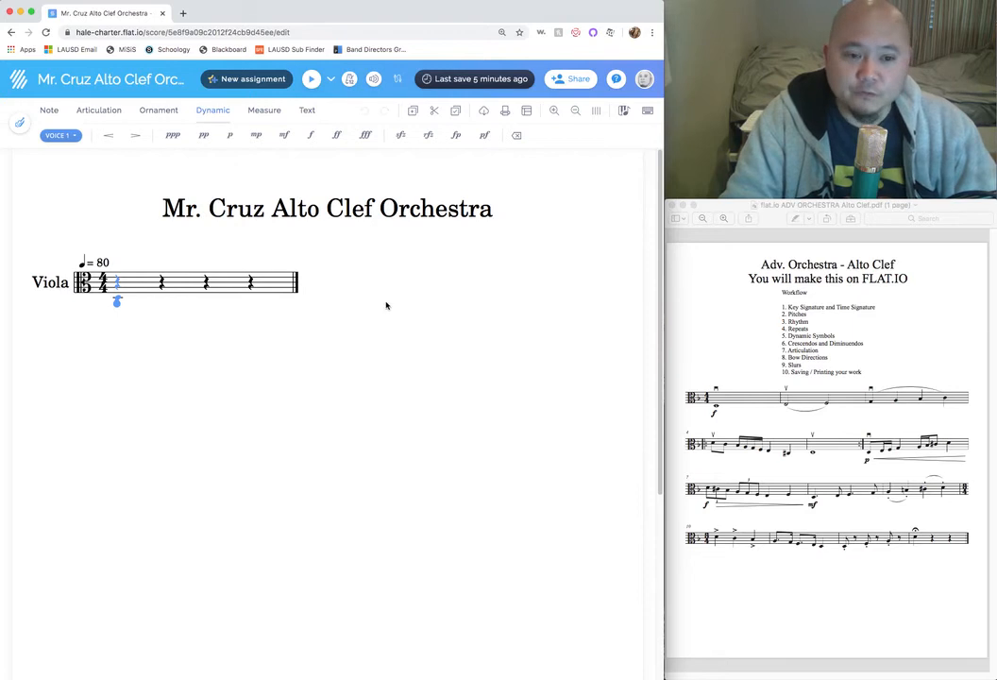
# Look over the PDF's ten-item workflow list and the four staves of the alto clef exercise
pyautogui.click(755, 317)
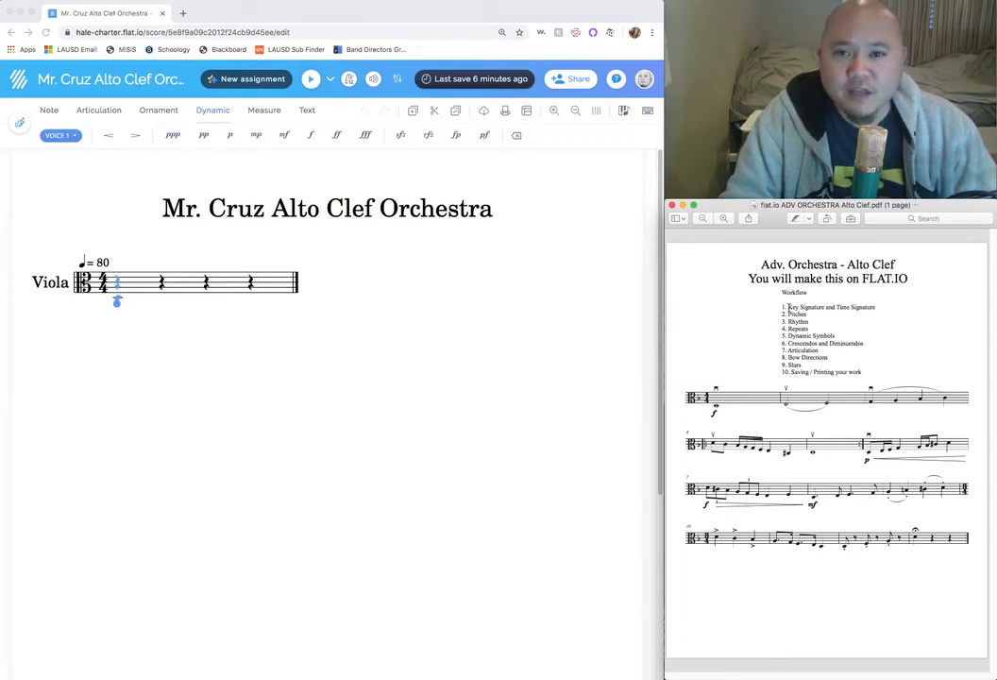
pyautogui.moveTo(788, 307); pyautogui.dragTo(802, 316)
pyautogui.click(820, 321)
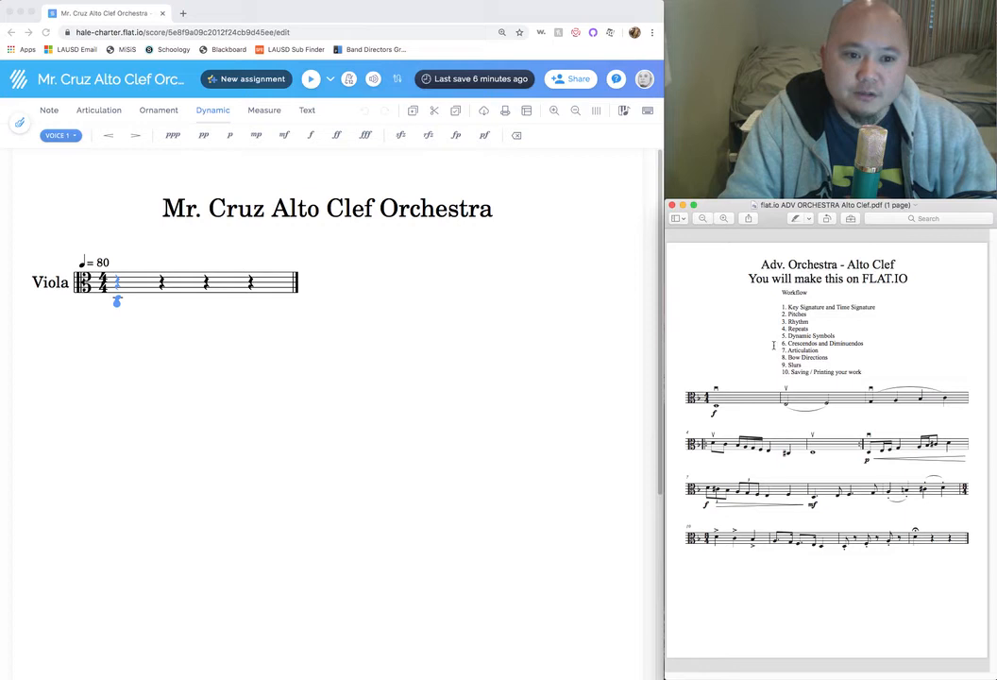
pyautogui.moveTo(788, 313); pyautogui.dragTo(808, 322)
pyautogui.click(793, 335)
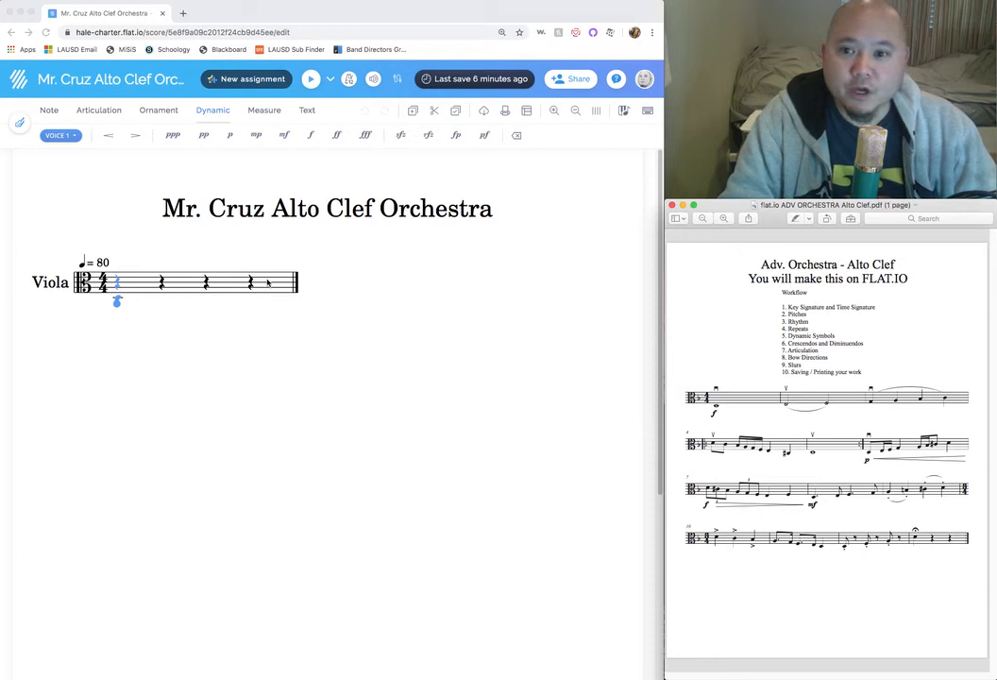
pyautogui.click(679, 388)
pyautogui.moveTo(691, 392); pyautogui.dragTo(856, 545)
pyautogui.click(855, 545)
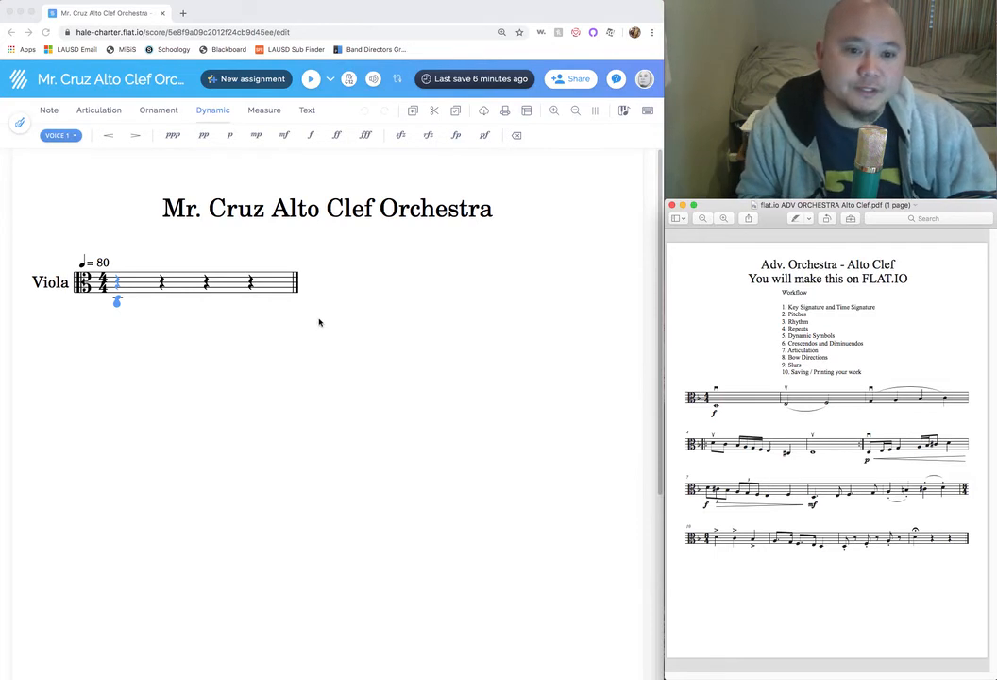
pyautogui.click(477, 282)
pyautogui.click(761, 302)
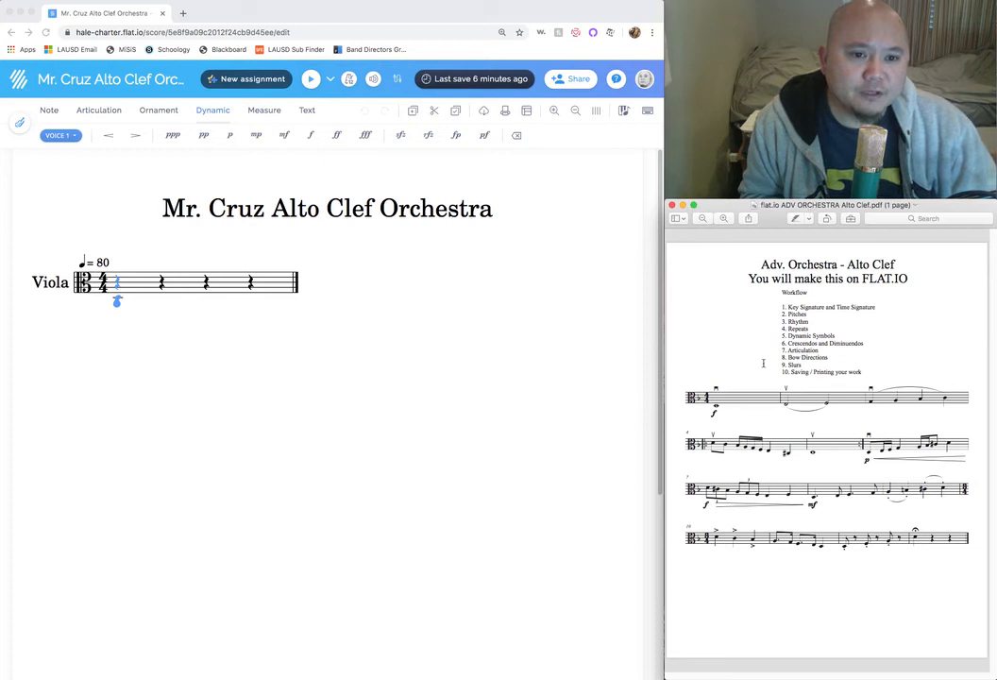
pyautogui.moveTo(700, 402); pyautogui.dragTo(946, 552)
pyautogui.click(945, 552)
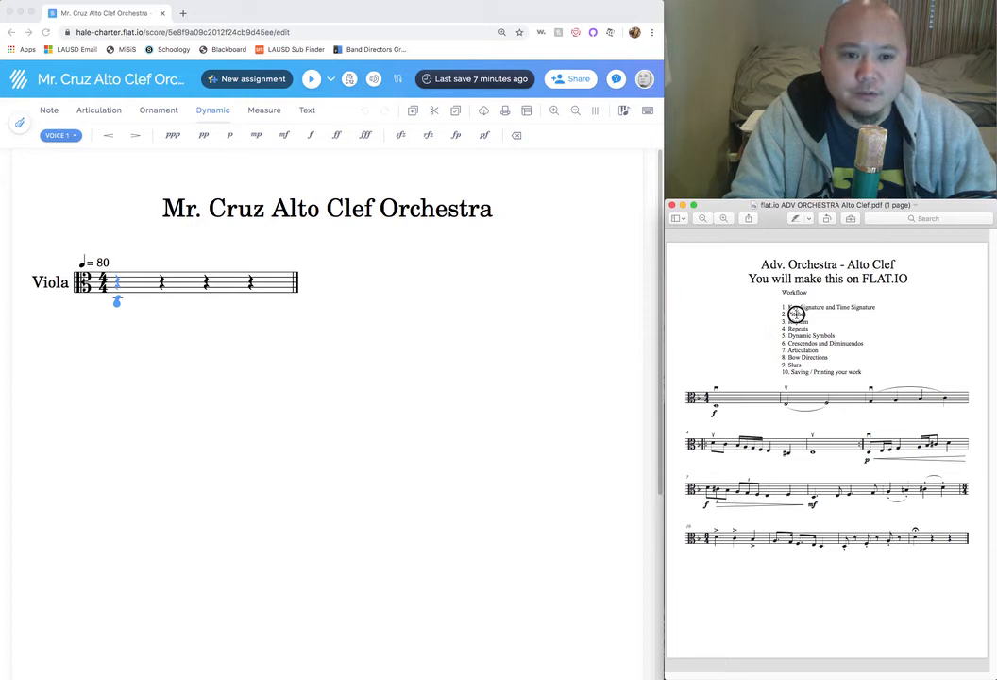
# Set the viola staff's key signature to one flat, matching the first staff of the reference PDF
pyautogui.moveTo(790, 310); pyautogui.dragTo(867, 310)
pyautogui.click(858, 326)
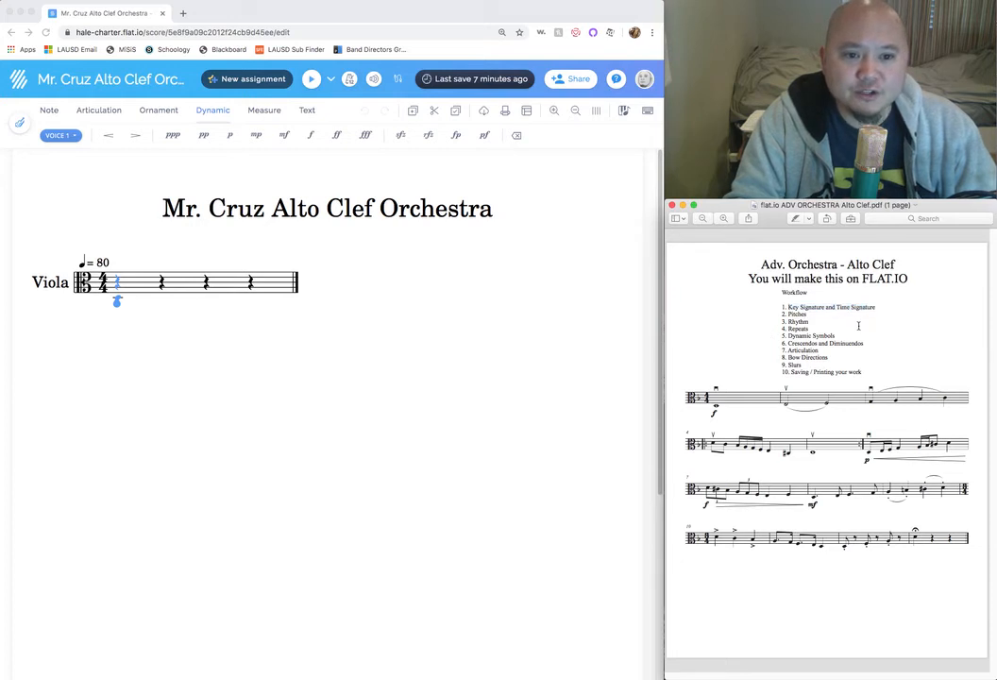
pyautogui.moveTo(697, 398); pyautogui.dragTo(711, 398)
pyautogui.click(701, 403)
pyautogui.click(707, 402)
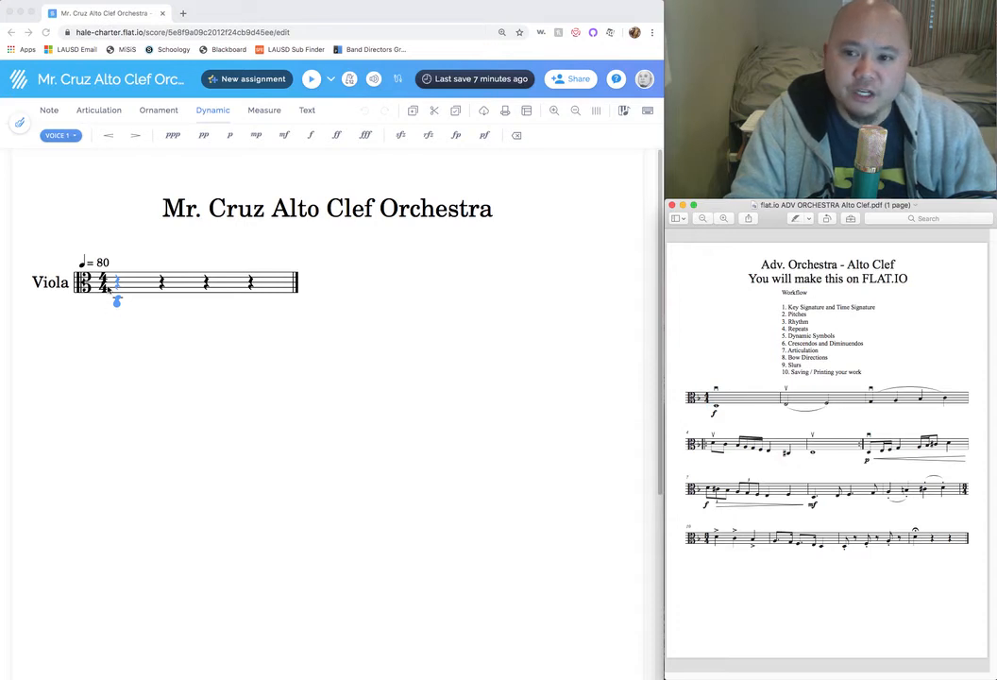
pyautogui.click(101, 316)
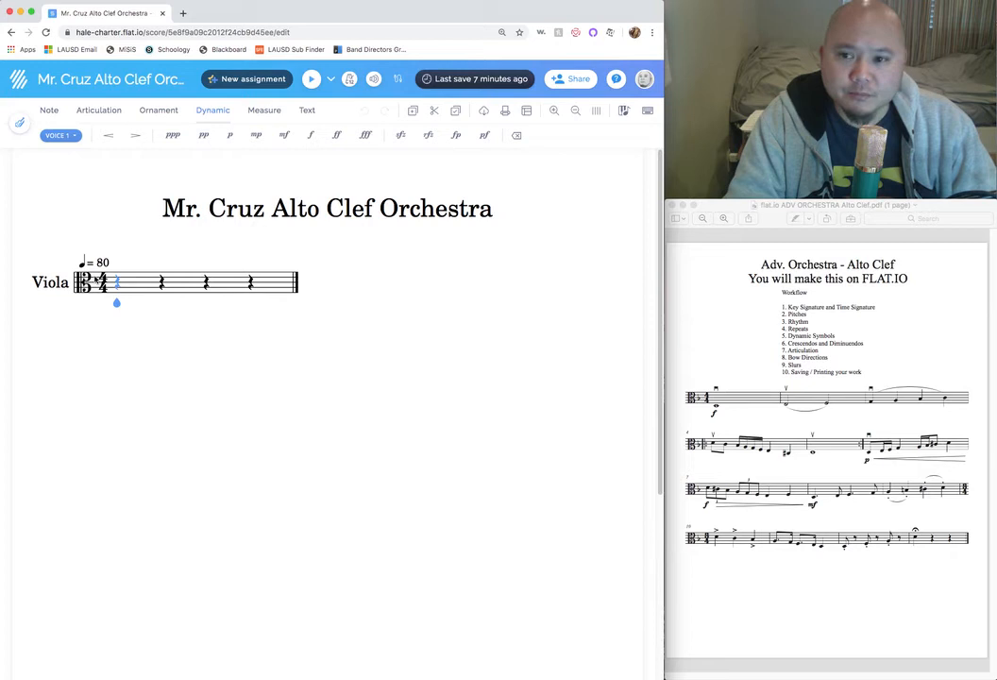
pyautogui.click(97, 276)
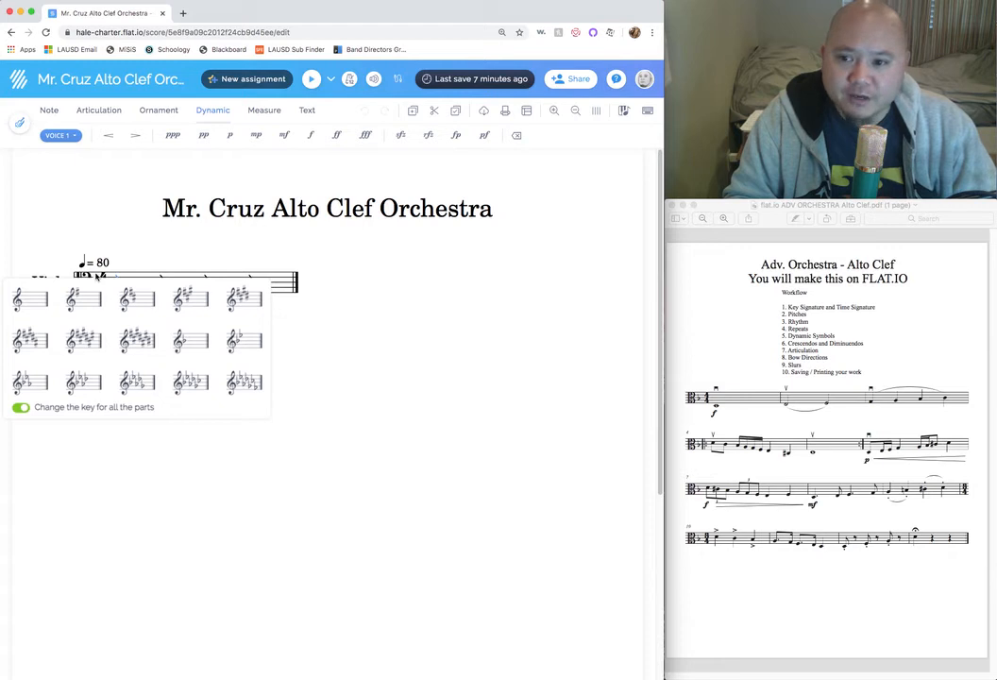
pyautogui.click(197, 342)
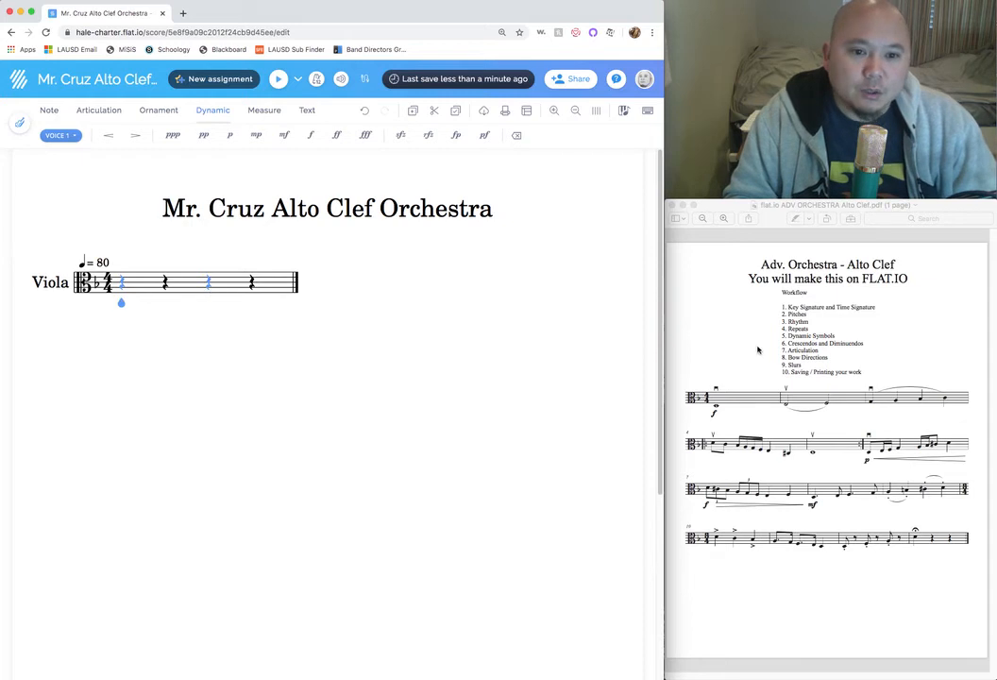
# Try sharp key signatures by editing the existing one on the viola staff, and return it to one flat
pyautogui.click(98, 285)
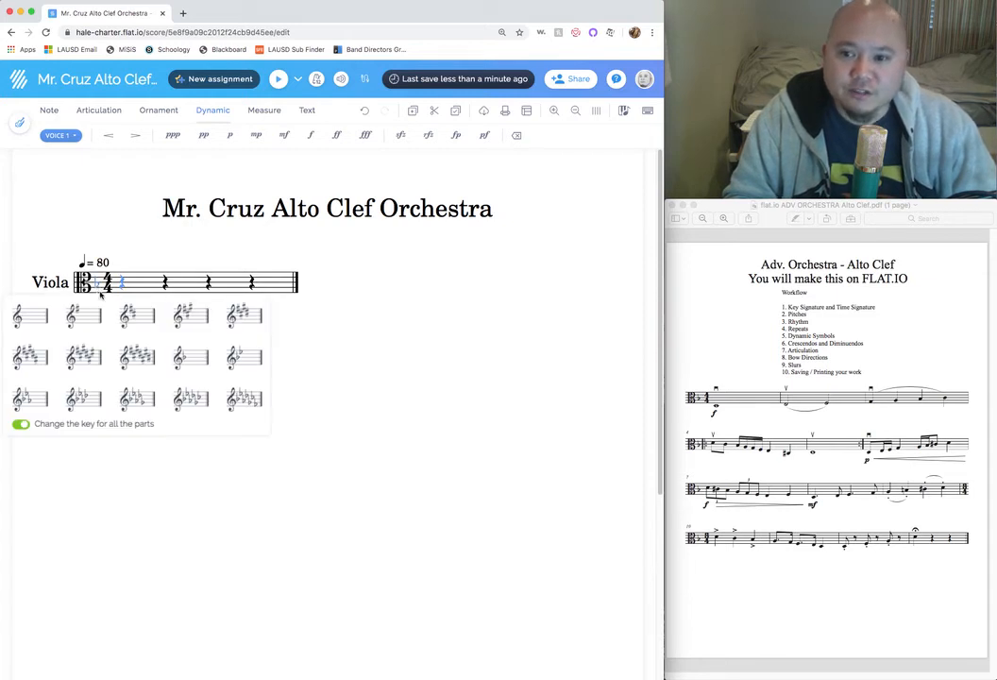
pyautogui.click(130, 311)
pyautogui.click(101, 286)
pyautogui.click(208, 328)
pyautogui.click(106, 288)
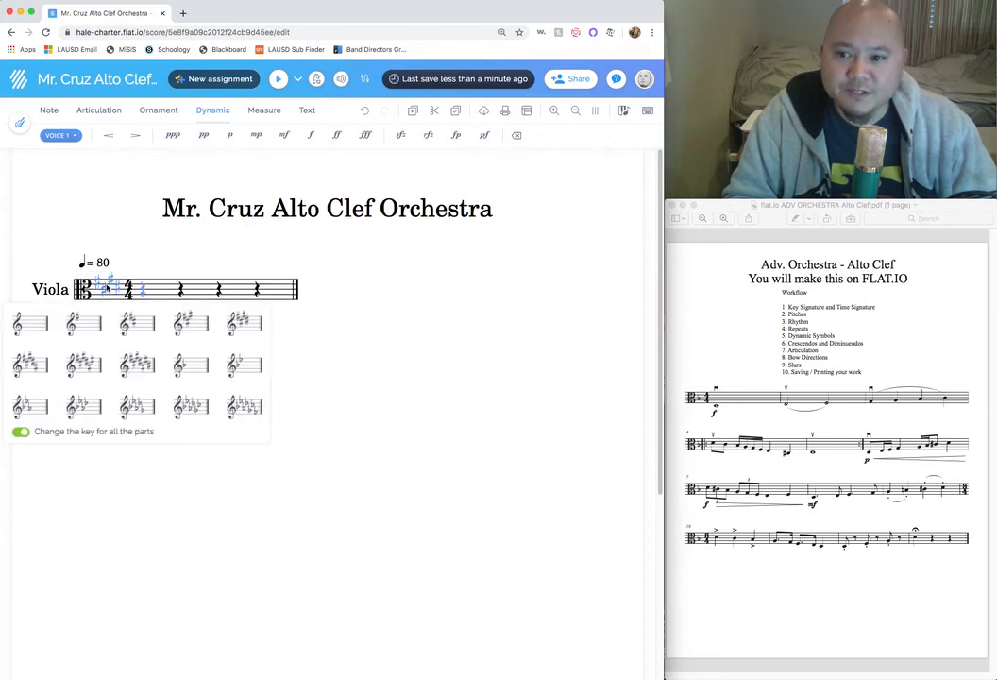
pyautogui.click(189, 366)
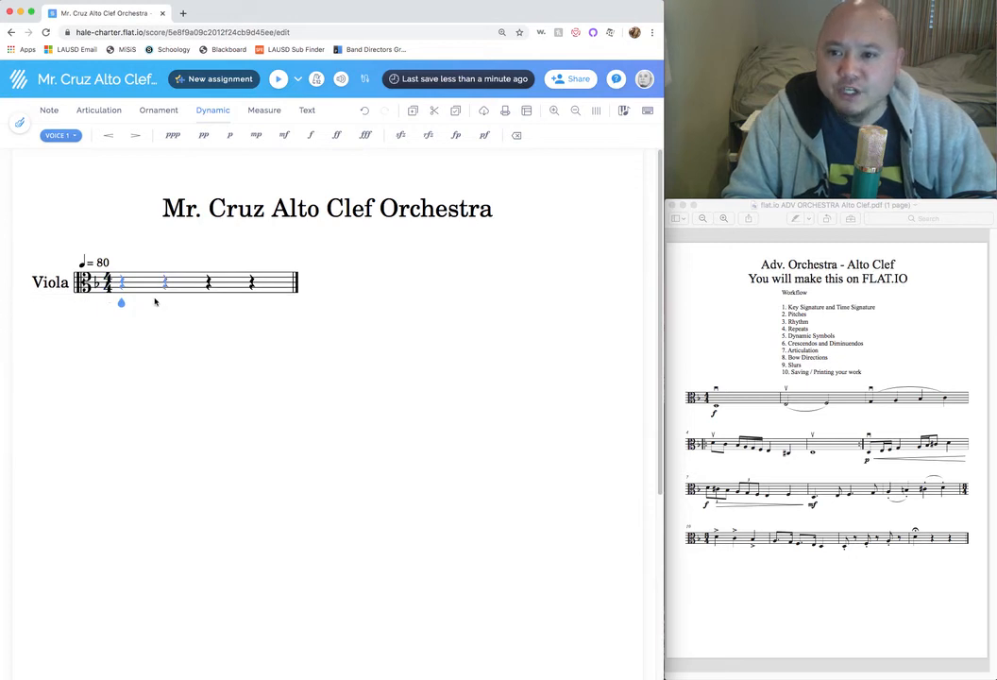
# Reapply the one-flat key signature to the first measure using the measure tools
pyautogui.click(263, 110)
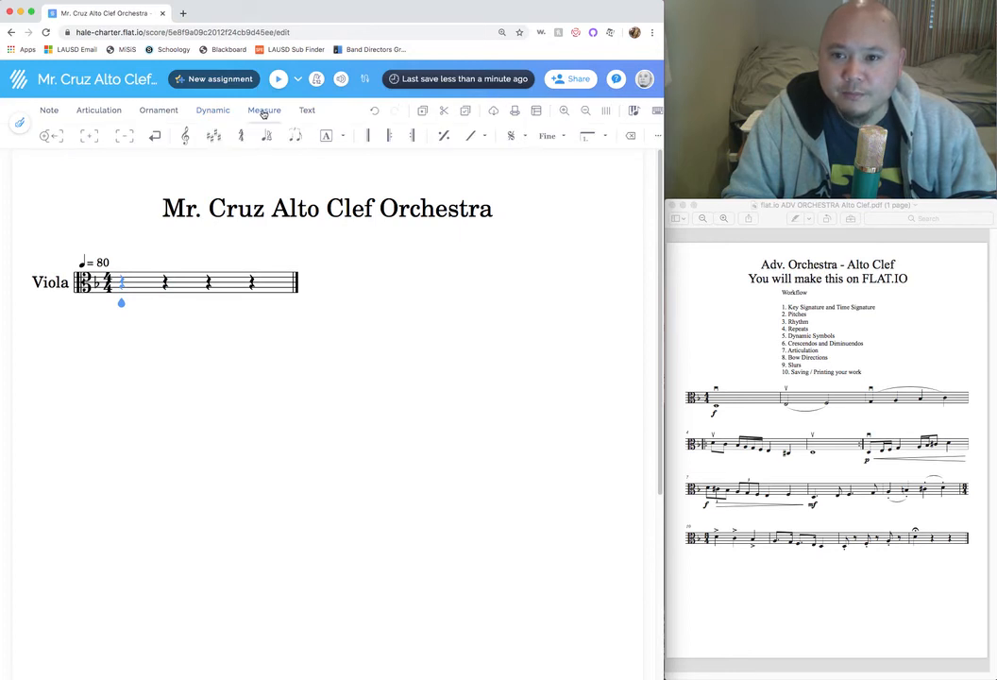
pyautogui.click(214, 138)
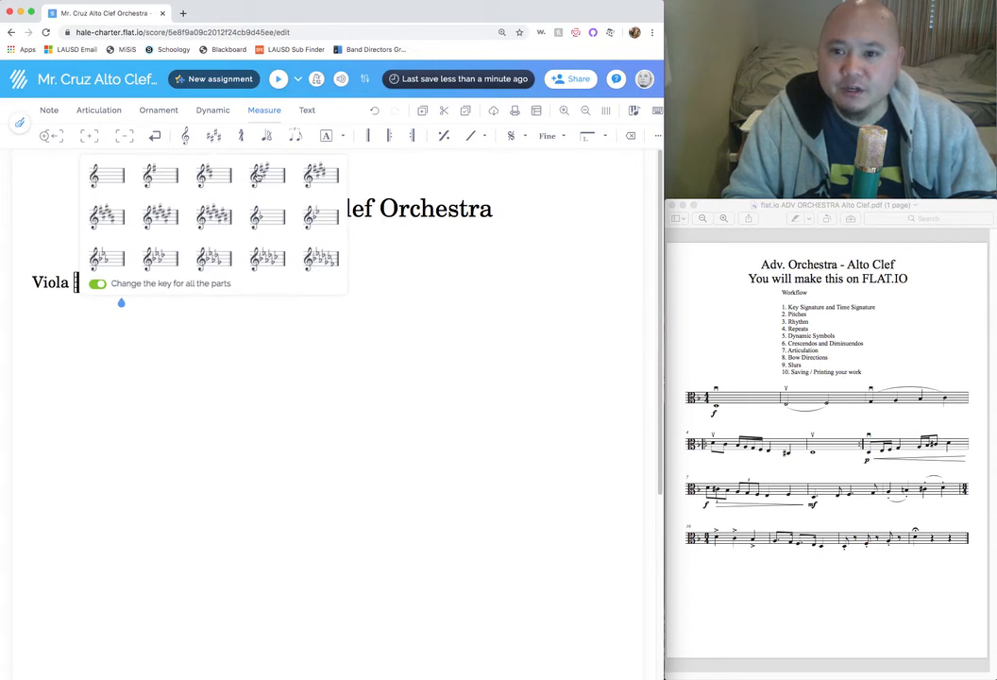
pyautogui.click(211, 135)
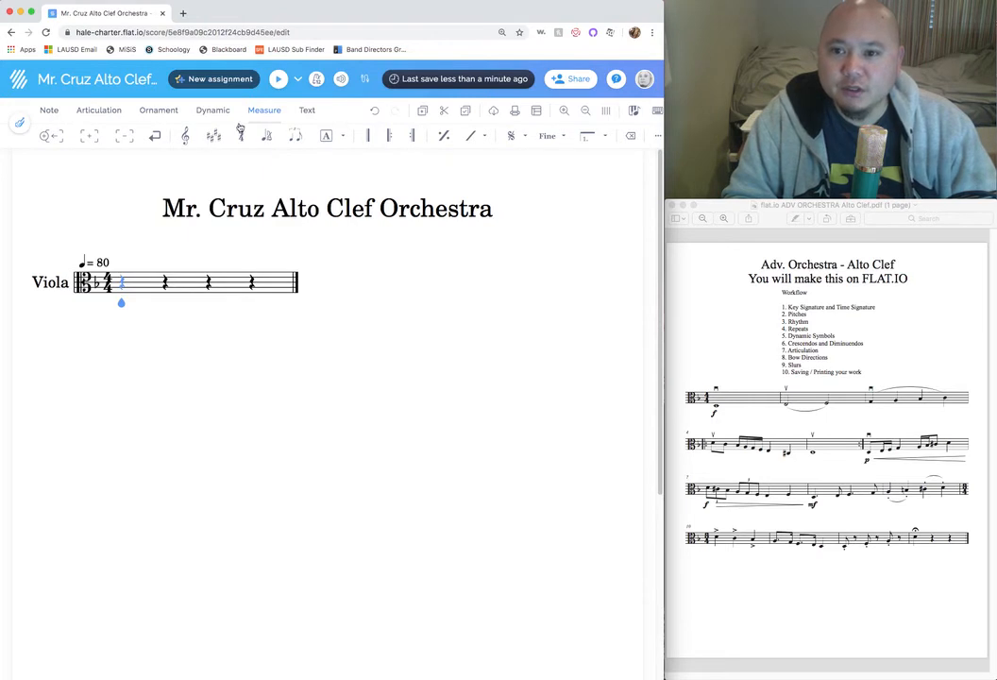
pyautogui.click(214, 137)
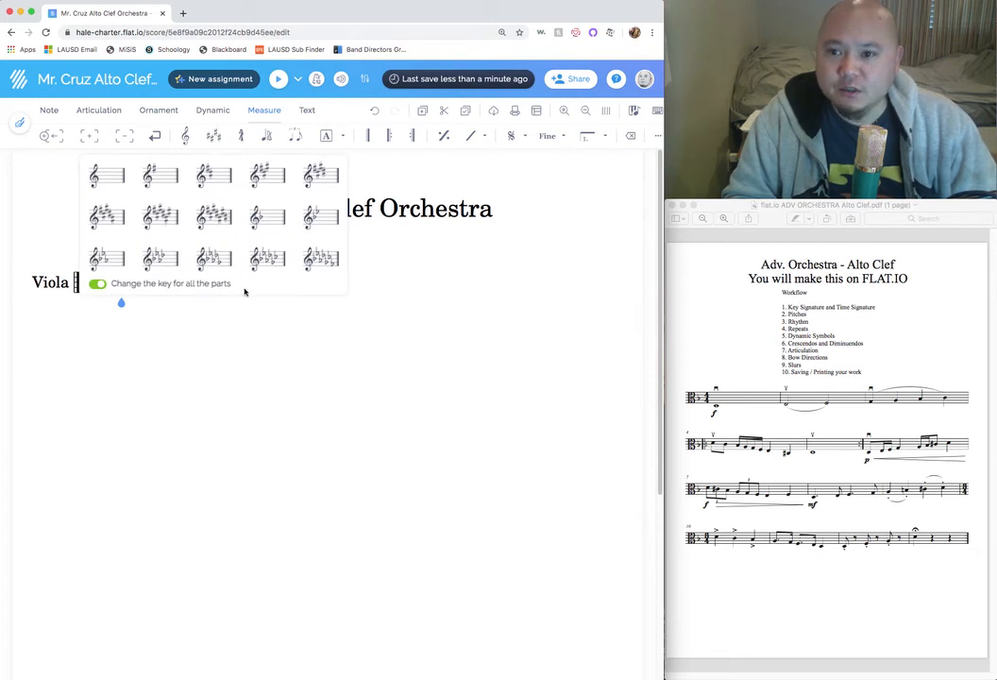
pyautogui.click(276, 227)
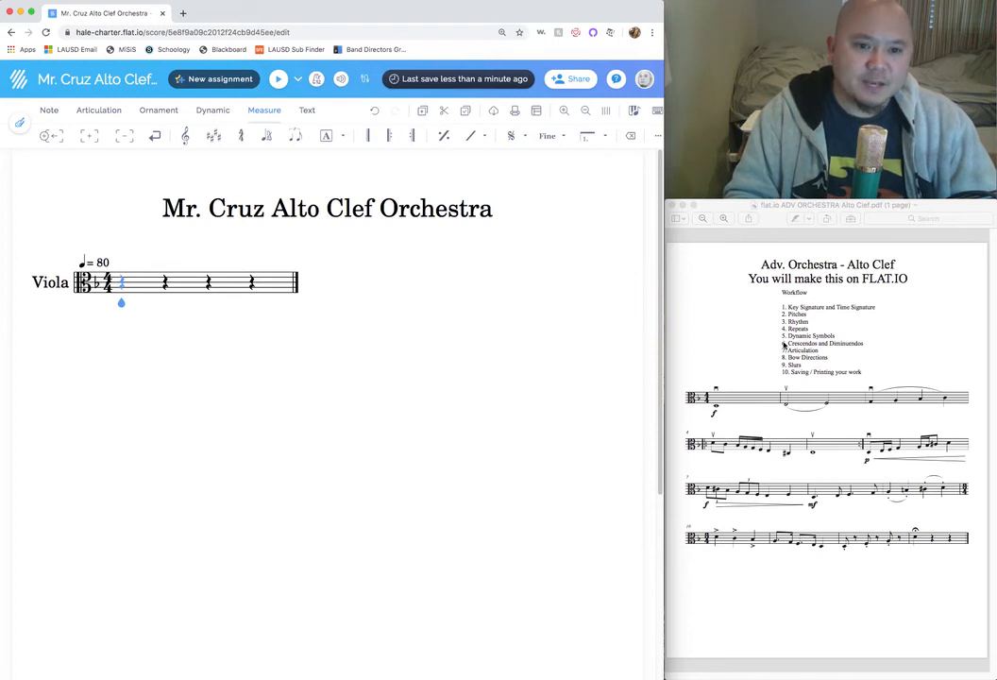
# Try a 3/4 time signature on the viola staff and set it back to 4/4
pyautogui.click(109, 283)
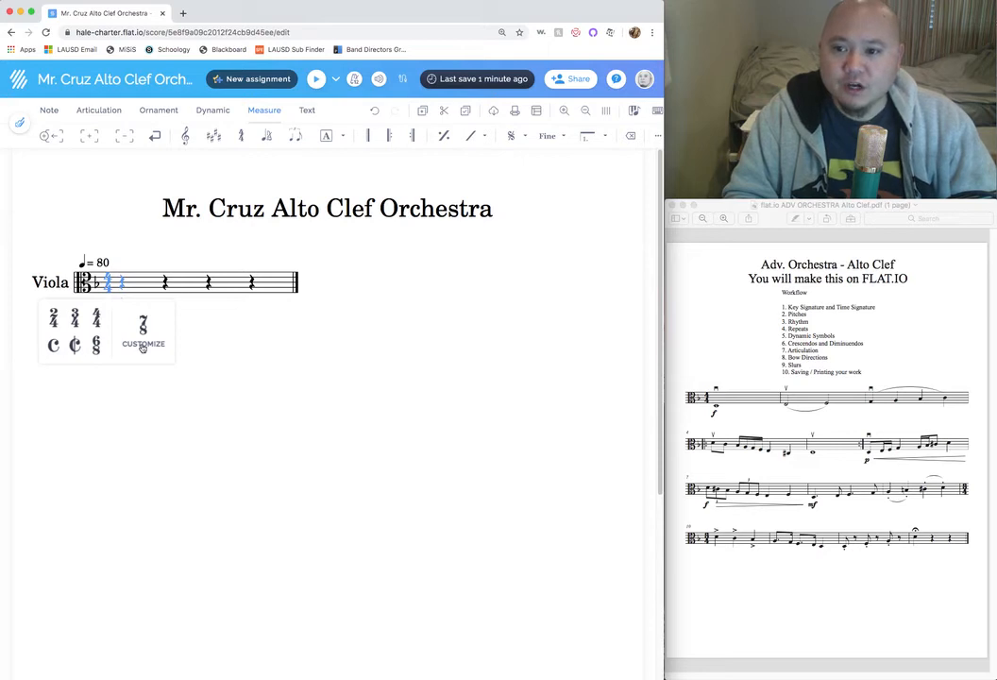
pyautogui.click(78, 322)
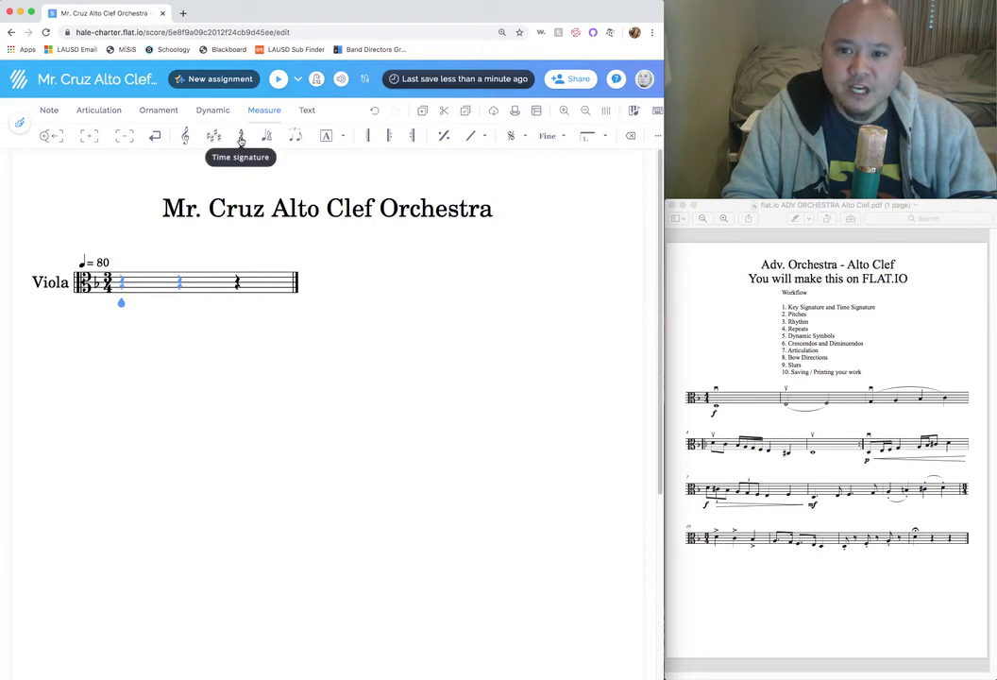
pyautogui.click(241, 140)
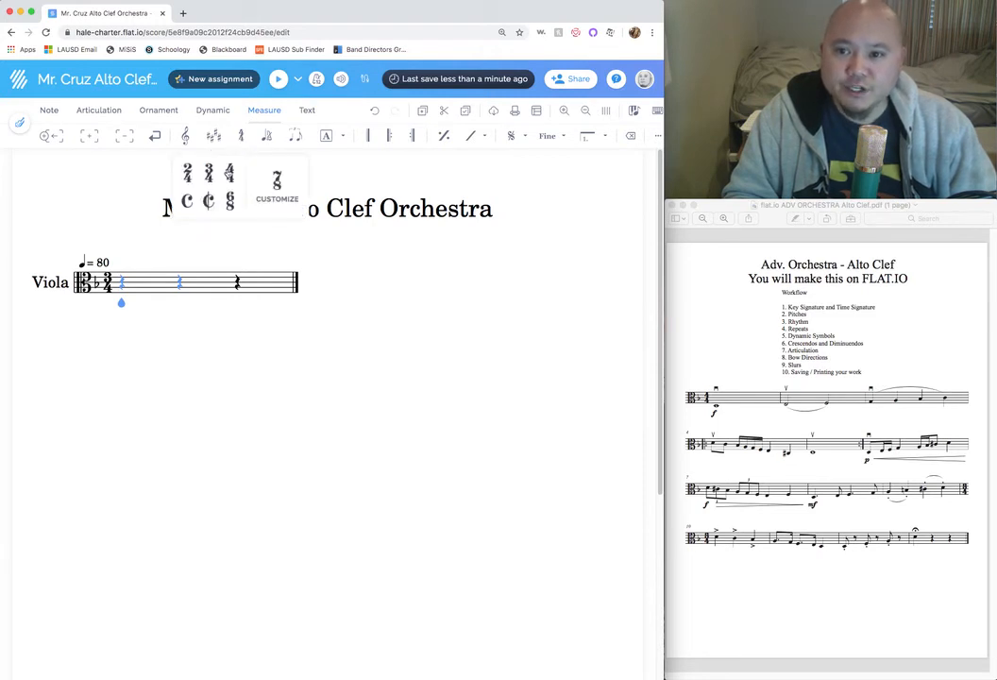
pyautogui.click(232, 170)
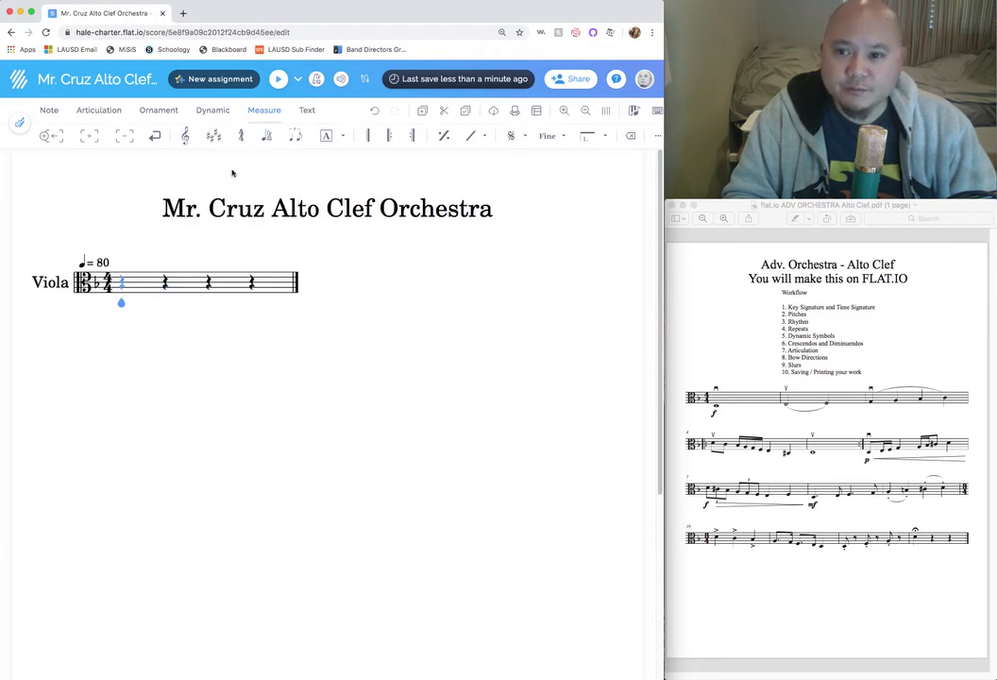
# Open the tempo marking above the viola staff and save it as quarter note = 80
pyautogui.click(90, 265)
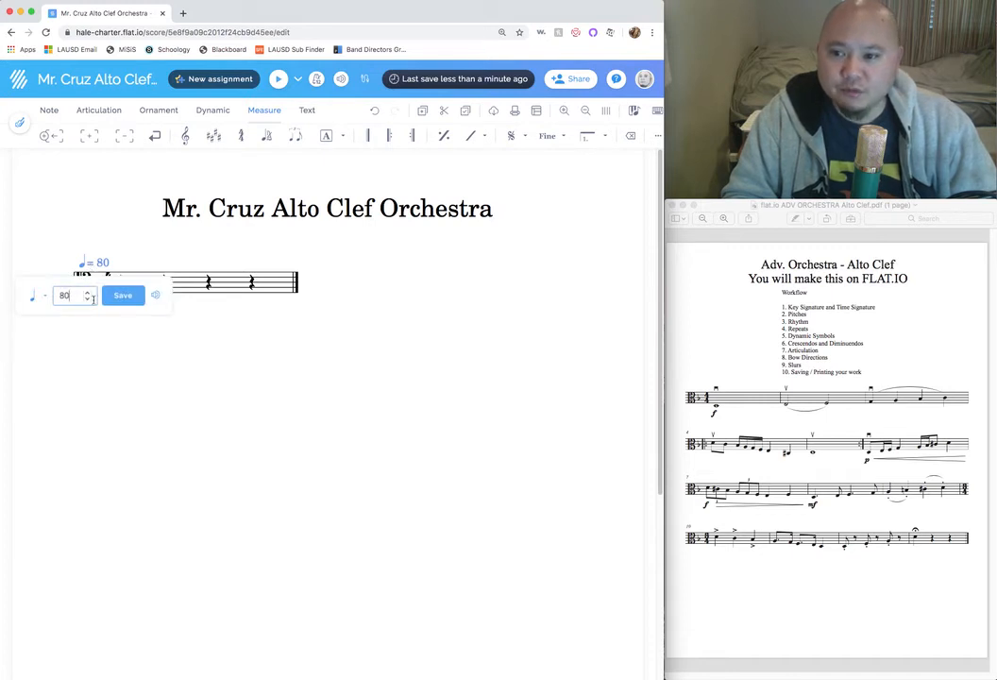
pyautogui.click(118, 296)
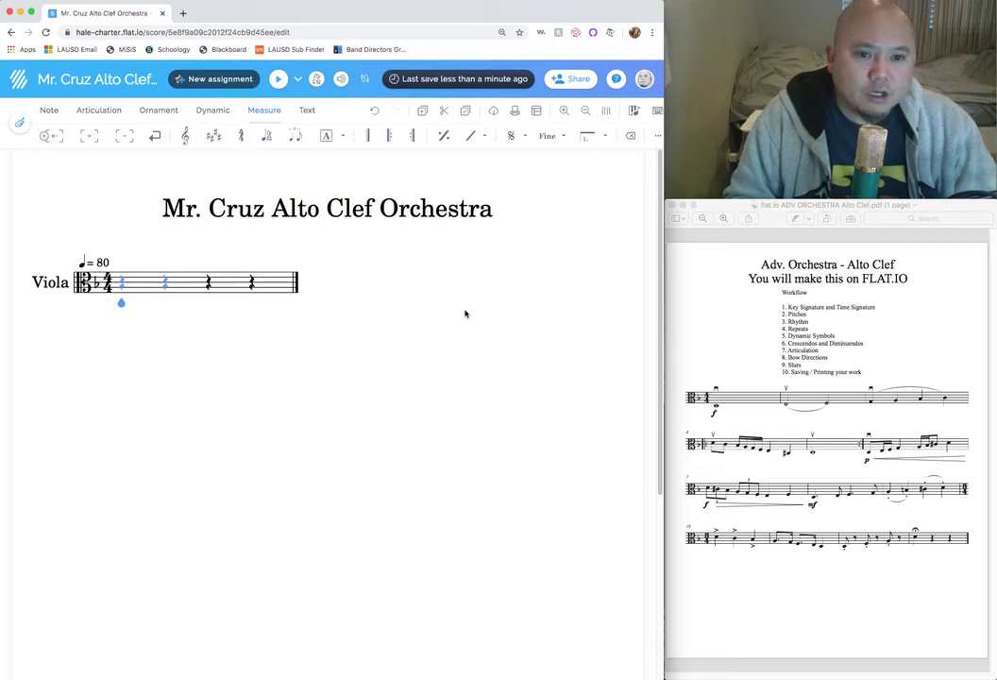
# Review the PDF's workflow list to see which items come after the key and time signatures
pyautogui.click(781, 316)
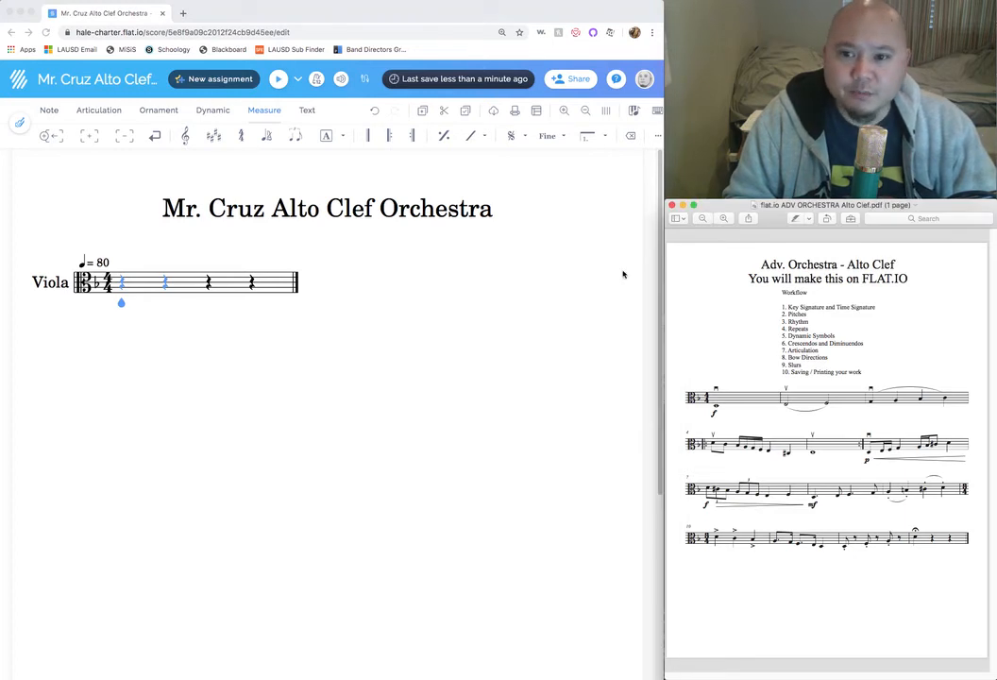
pyautogui.moveTo(789, 313)
pyautogui.mouseDown()
pyautogui.moveTo(830, 318)
pyautogui.moveTo(794, 316)
pyautogui.mouseUp()
pyautogui.click(735, 356)
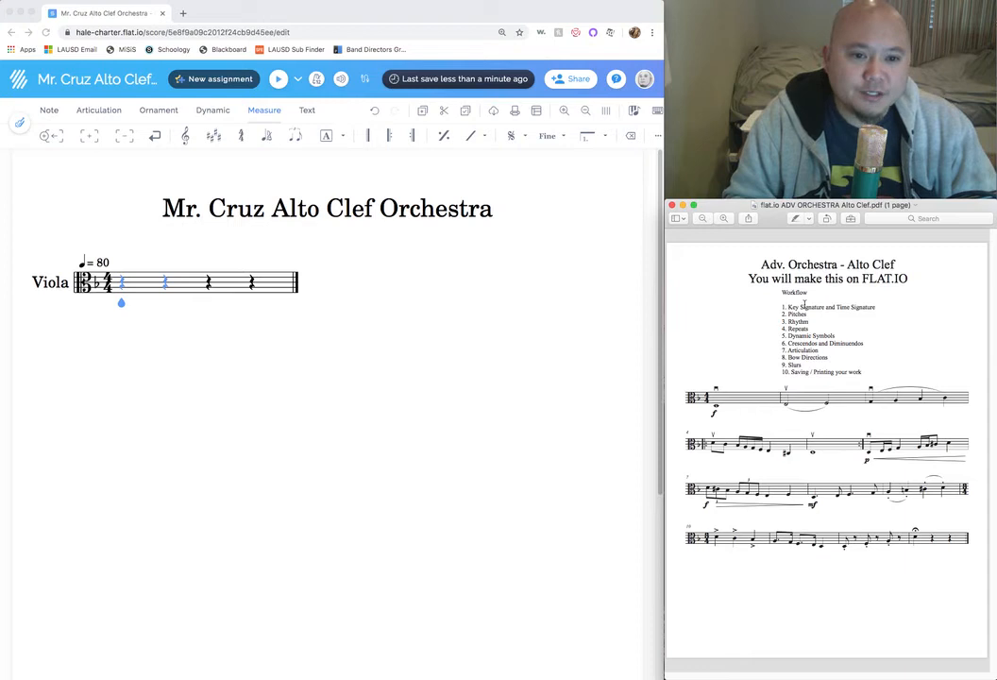
pyautogui.moveTo(786, 293); pyautogui.dragTo(834, 360)
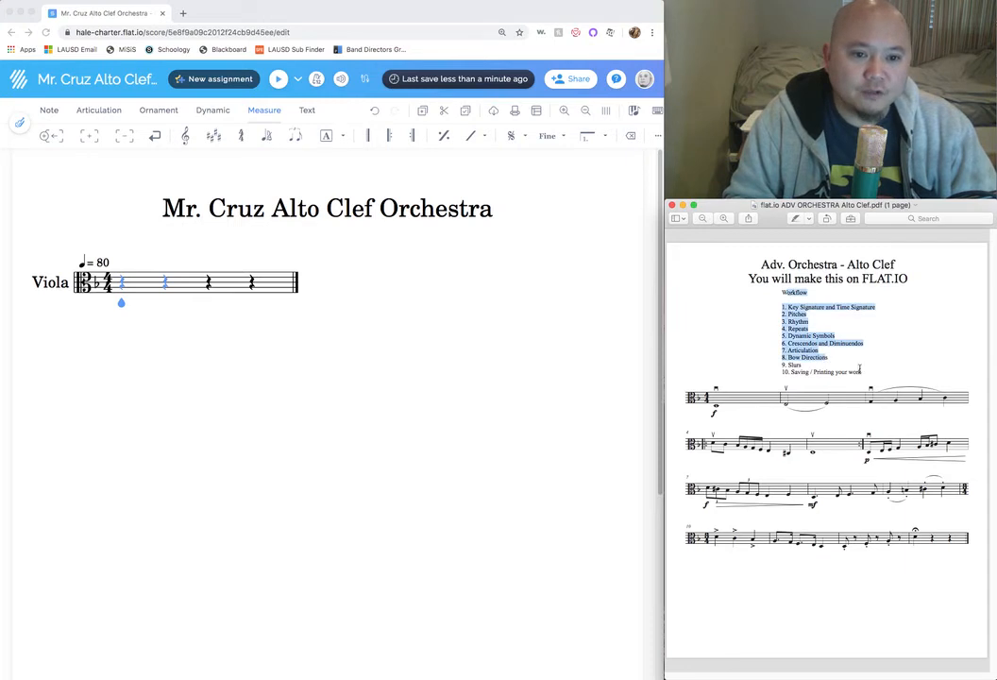
pyautogui.click(772, 373)
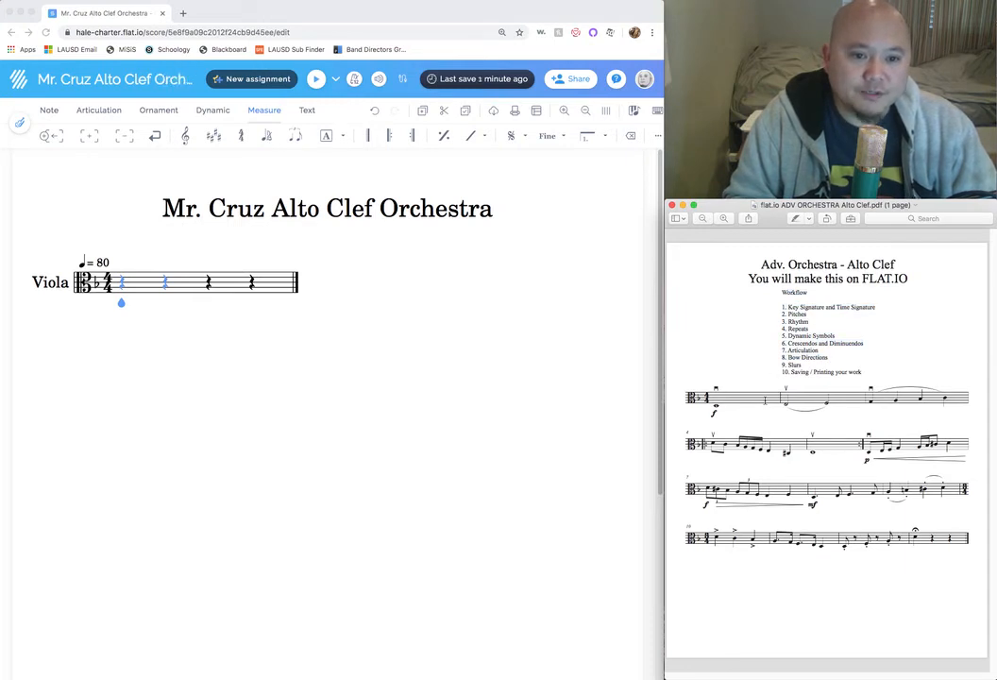
pyautogui.moveTo(788, 313); pyautogui.dragTo(789, 335)
pyautogui.click(741, 396)
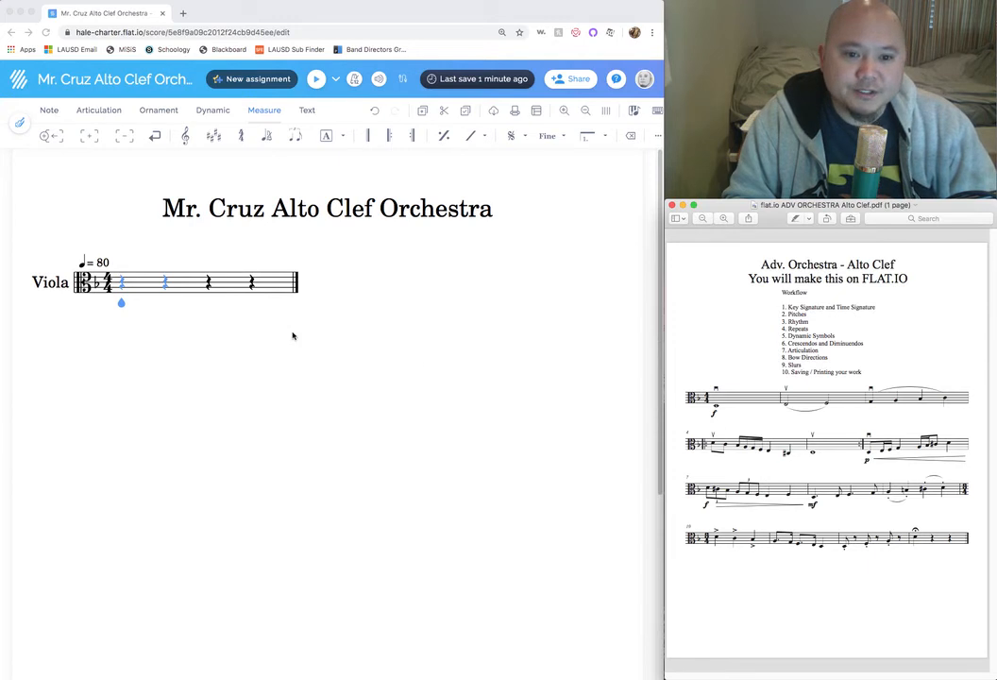
# Enter a whole-note D below the viola staff in measure 1
pyautogui.click(50, 112)
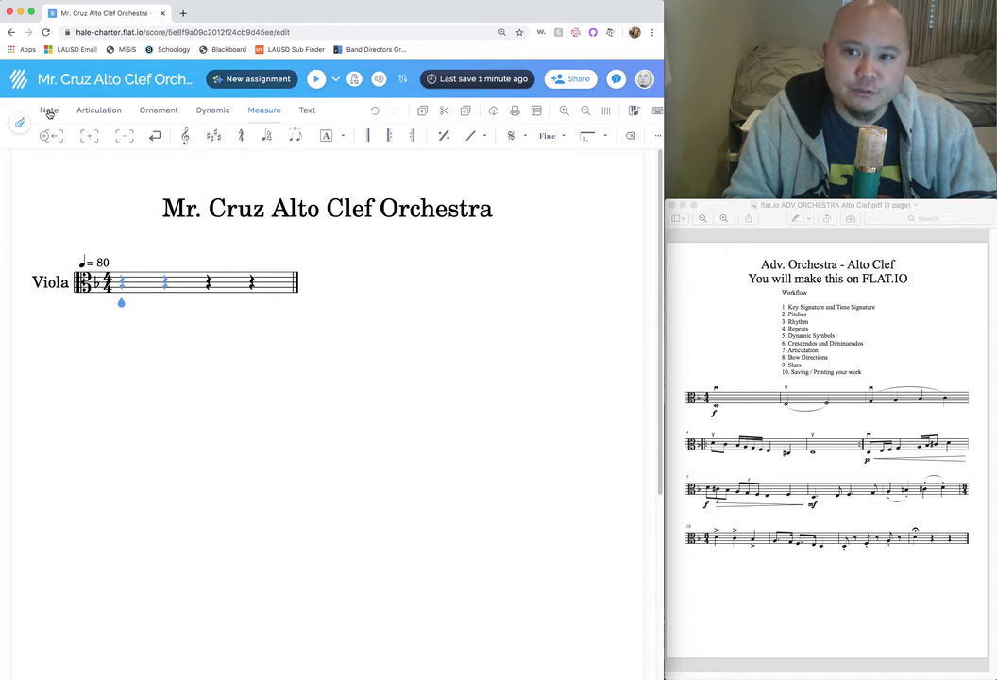
pyautogui.click(49, 111)
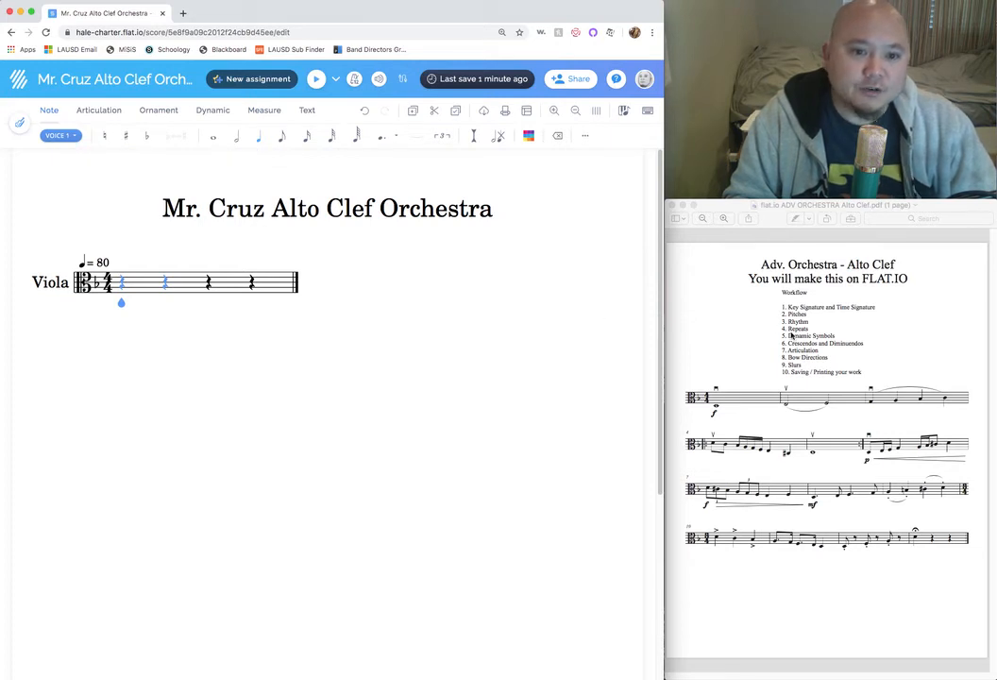
pyautogui.click(212, 136)
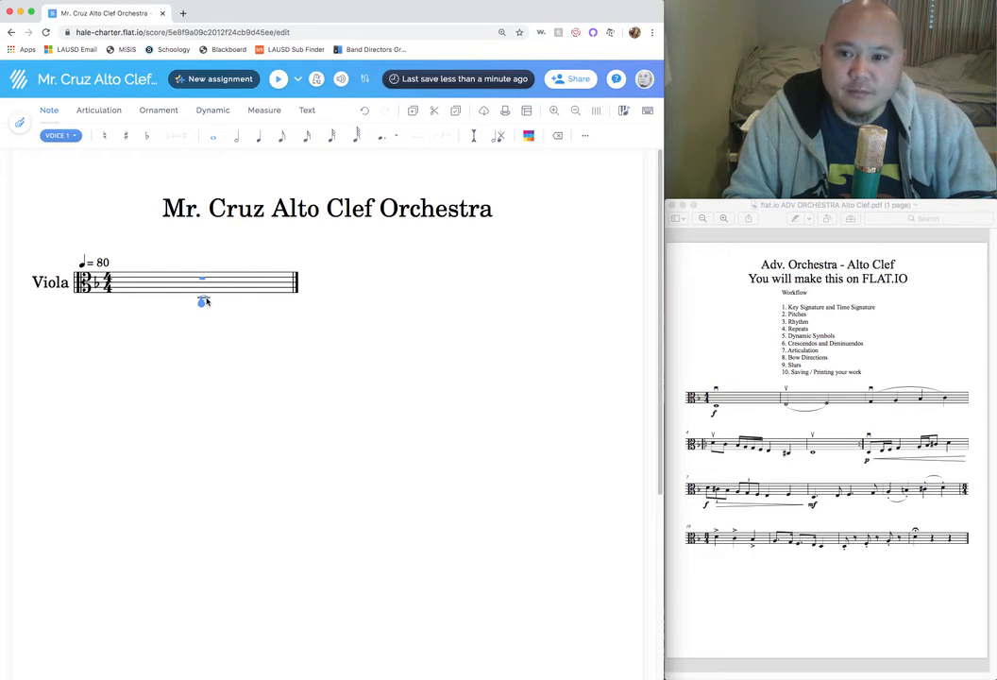
pyautogui.click(205, 301)
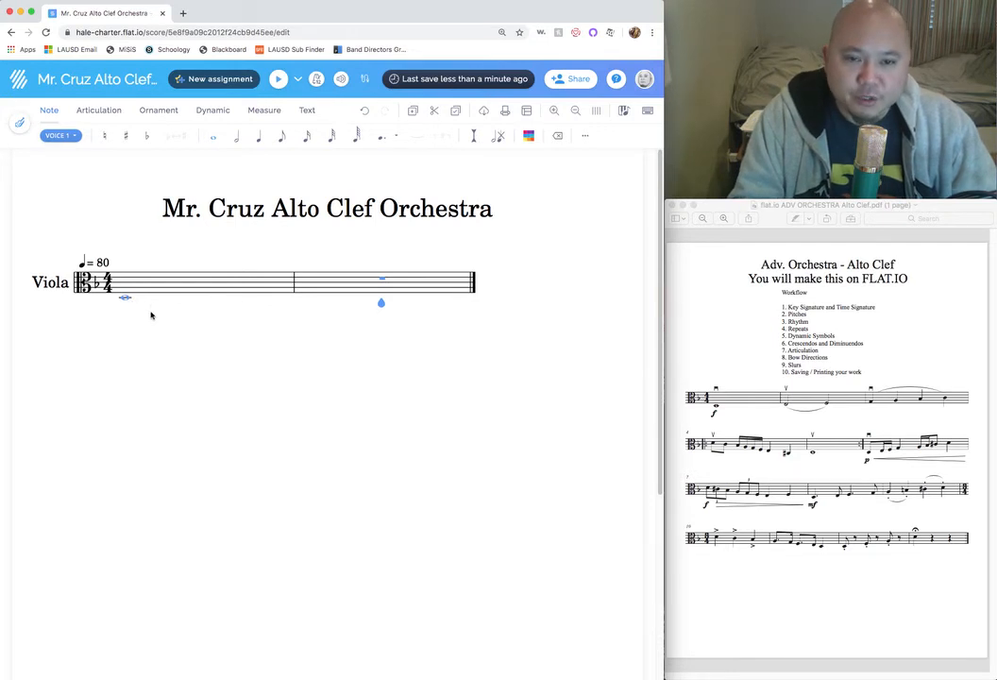
pyautogui.press('d')
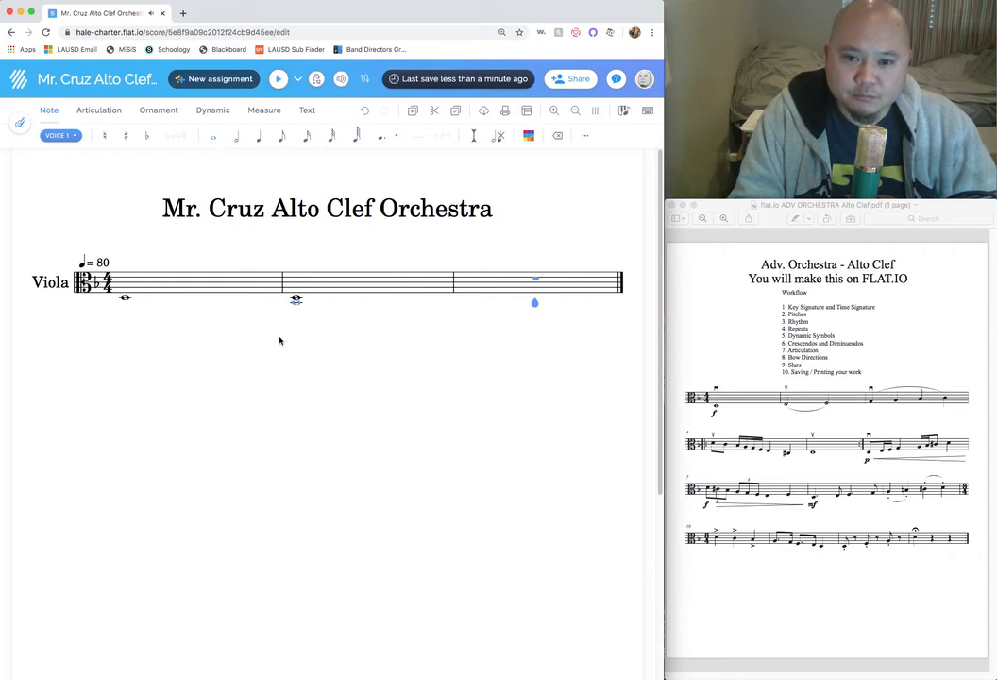
pyautogui.press('5')
pyautogui.scroll(-2, 280, 341)
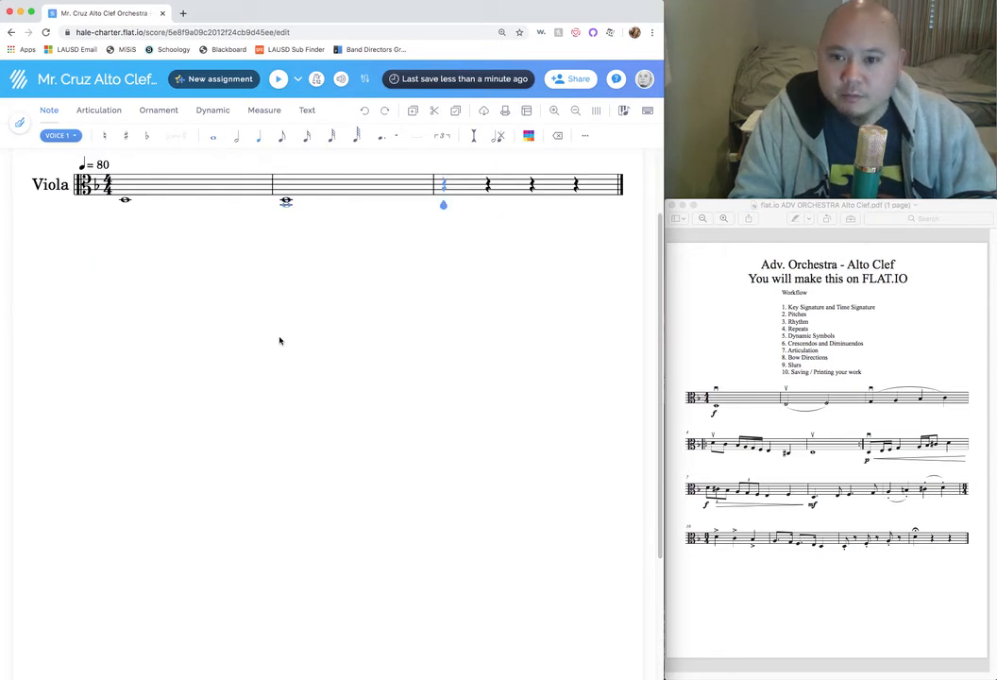
pyautogui.press('BackSpace')
pyautogui.scroll(2, 280, 328)
pyautogui.press('5')
pyautogui.scroll(-2, 282, 341)
pyautogui.scroll(2, 282, 339)
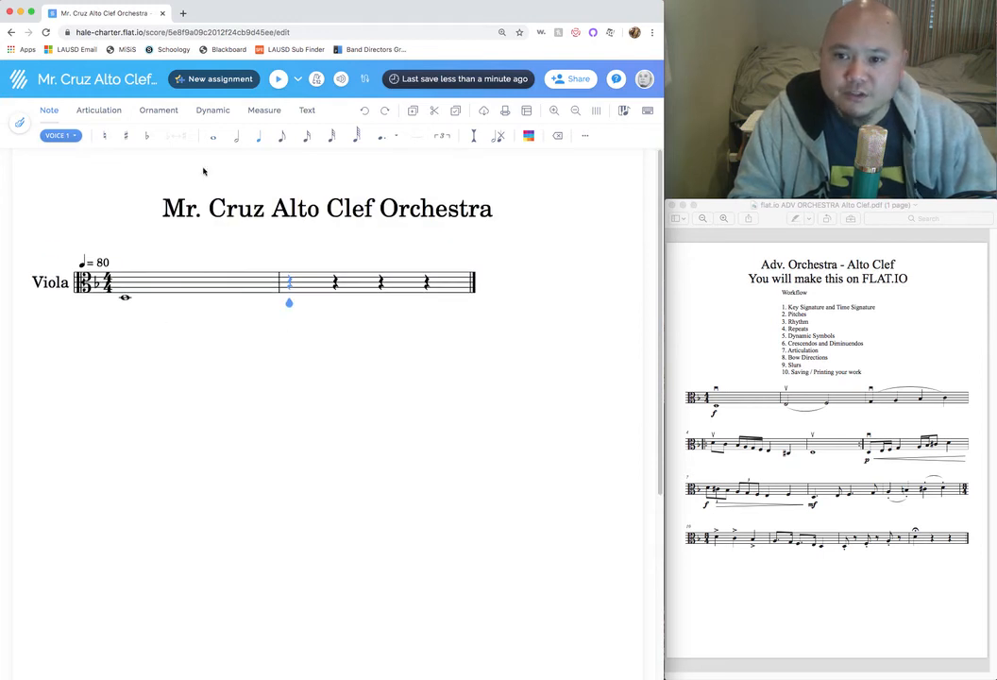
pyautogui.click(215, 139)
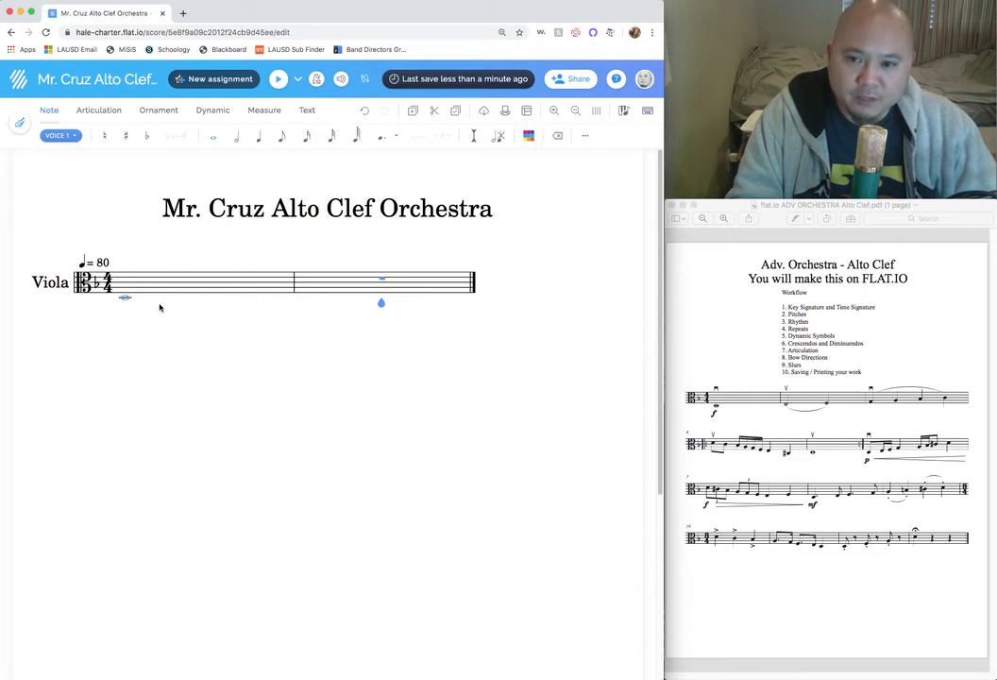
pyautogui.click(160, 307)
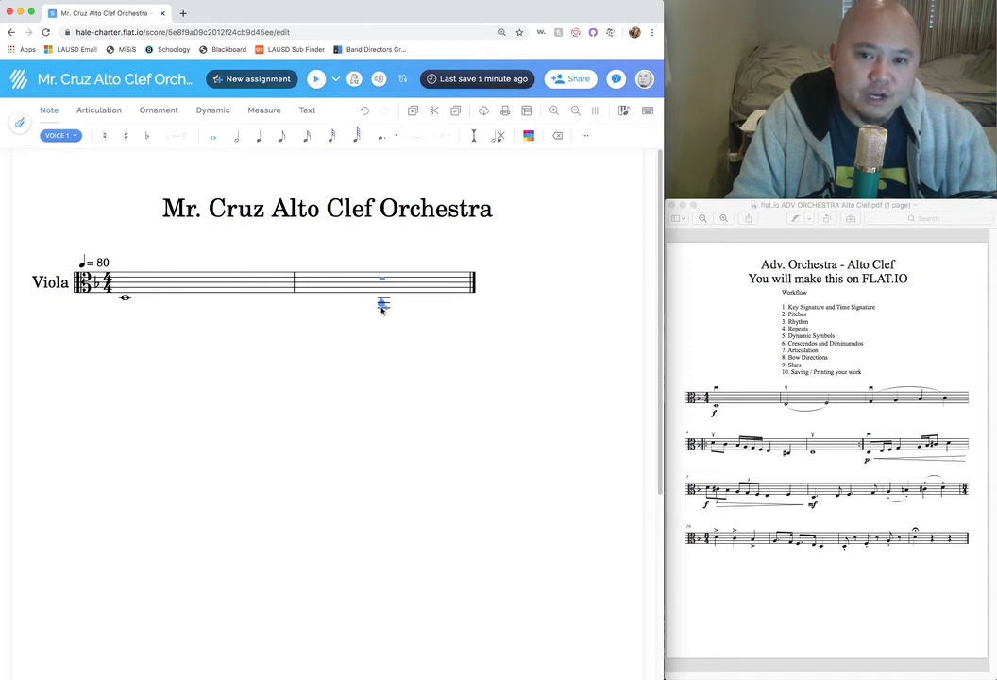
# Fill measure 2 with two half notes, E and F
pyautogui.click(239, 142)
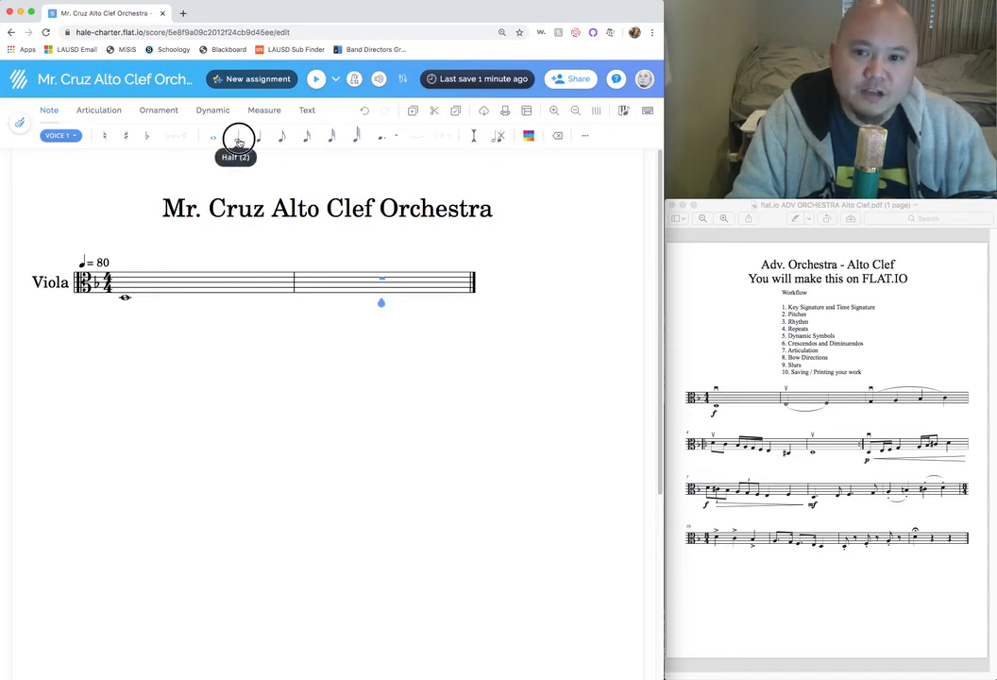
pyautogui.click(293, 300)
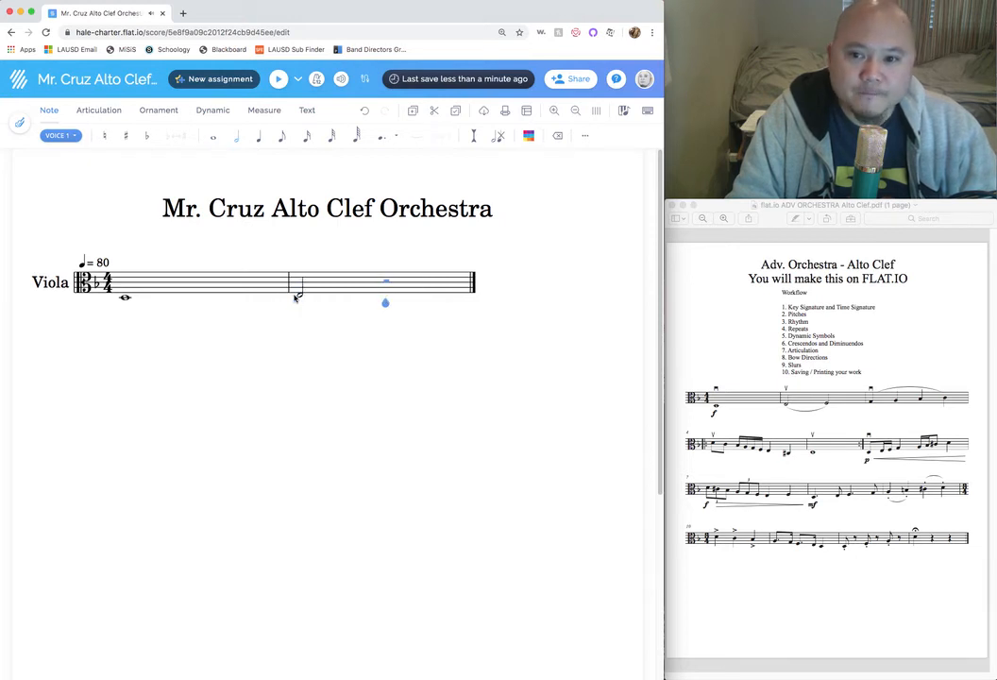
pyautogui.click(385, 299)
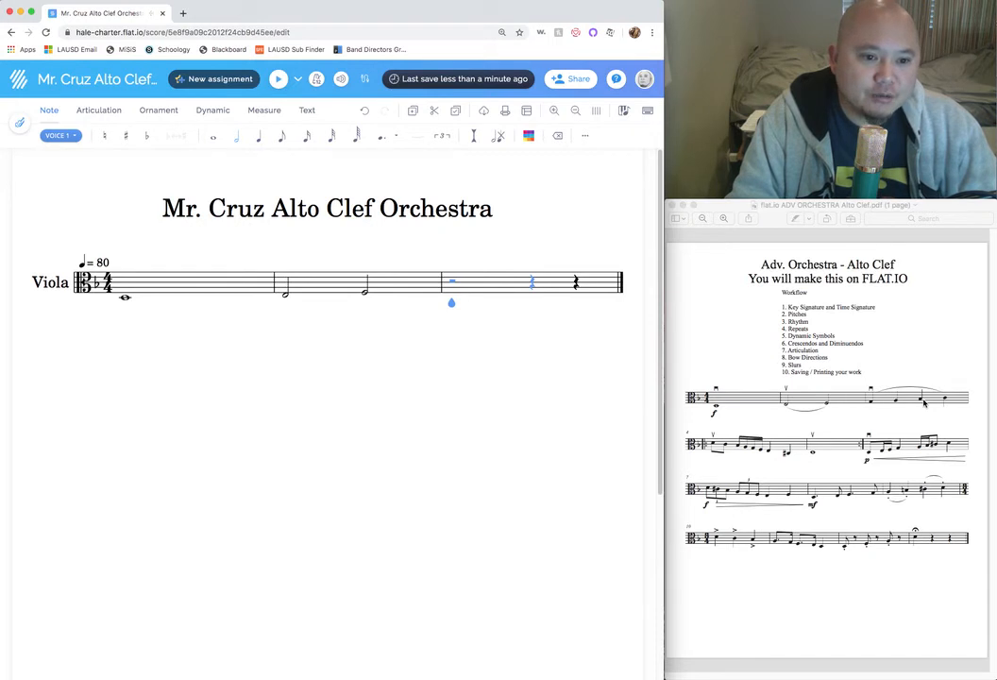
# Fill measure 3 with the four ascending quarter notes from the PDF: G, A, B and C
pyautogui.click(868, 400)
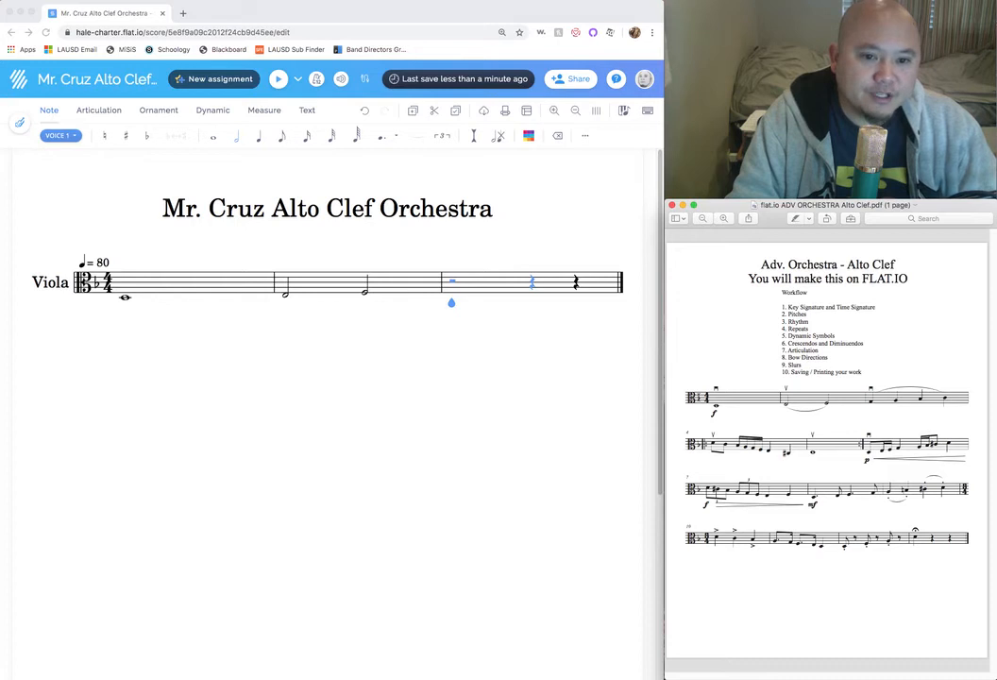
pyautogui.doubleClick(945, 397)
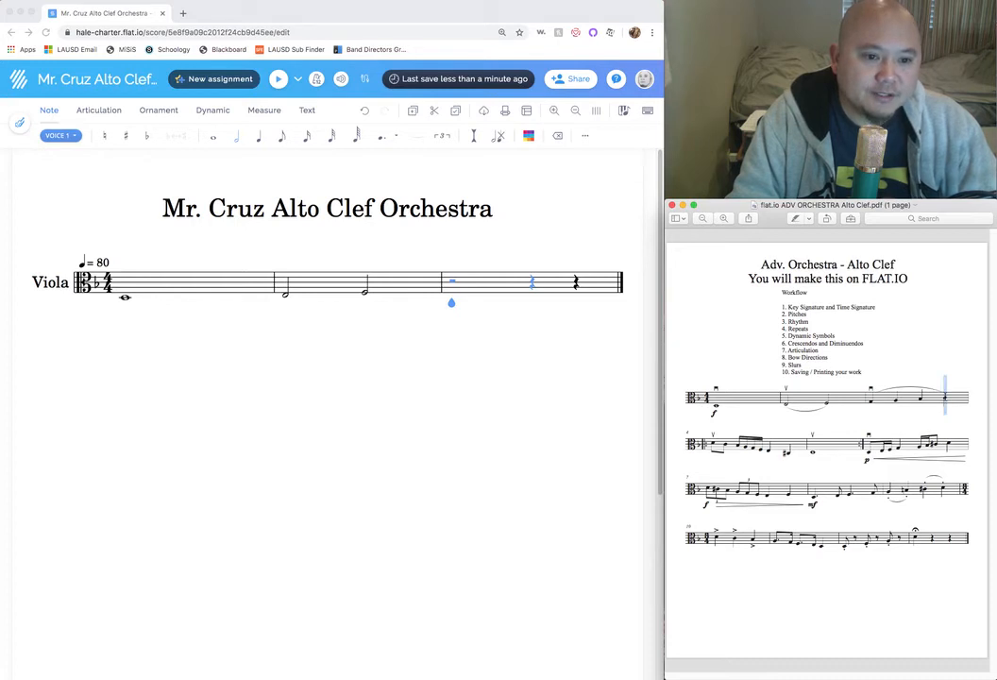
pyautogui.click(514, 343)
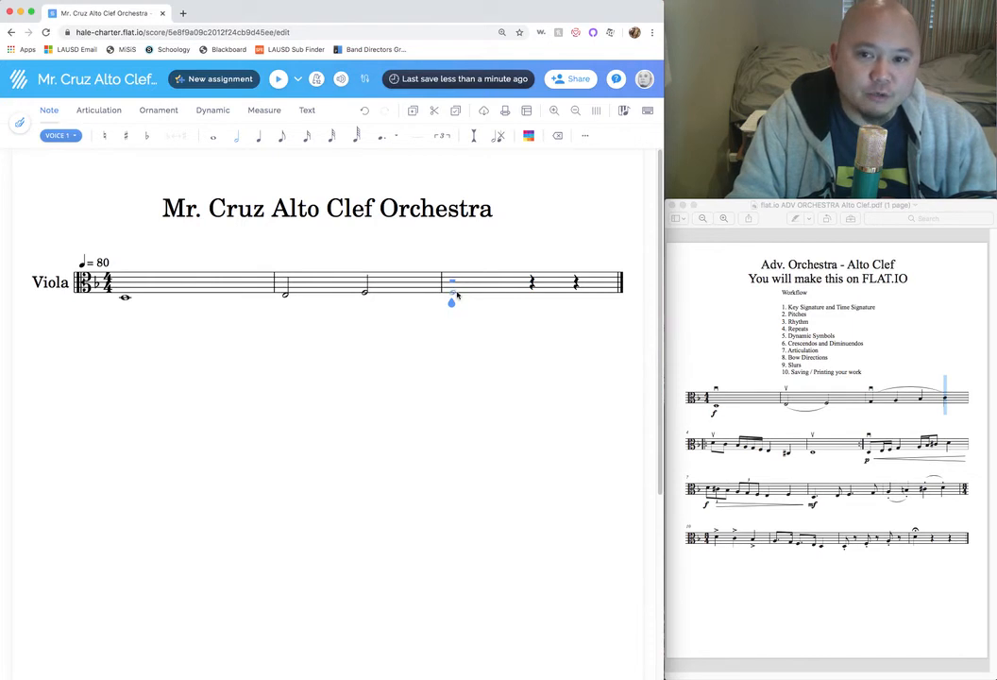
pyautogui.click(259, 136)
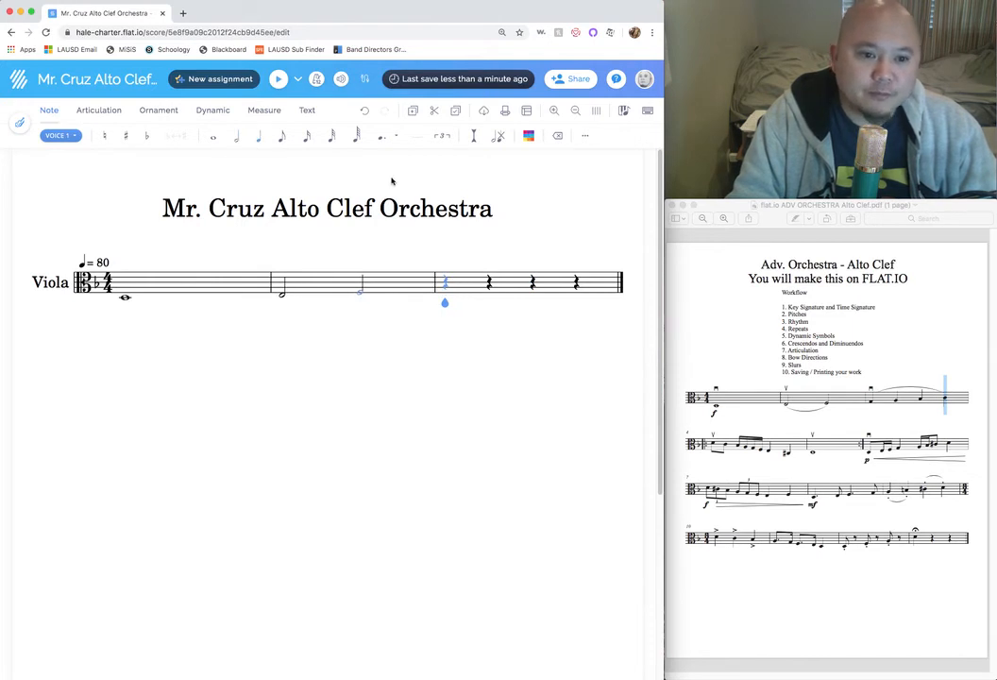
pyautogui.click(446, 291)
pyautogui.click(488, 286)
pyautogui.click(532, 285)
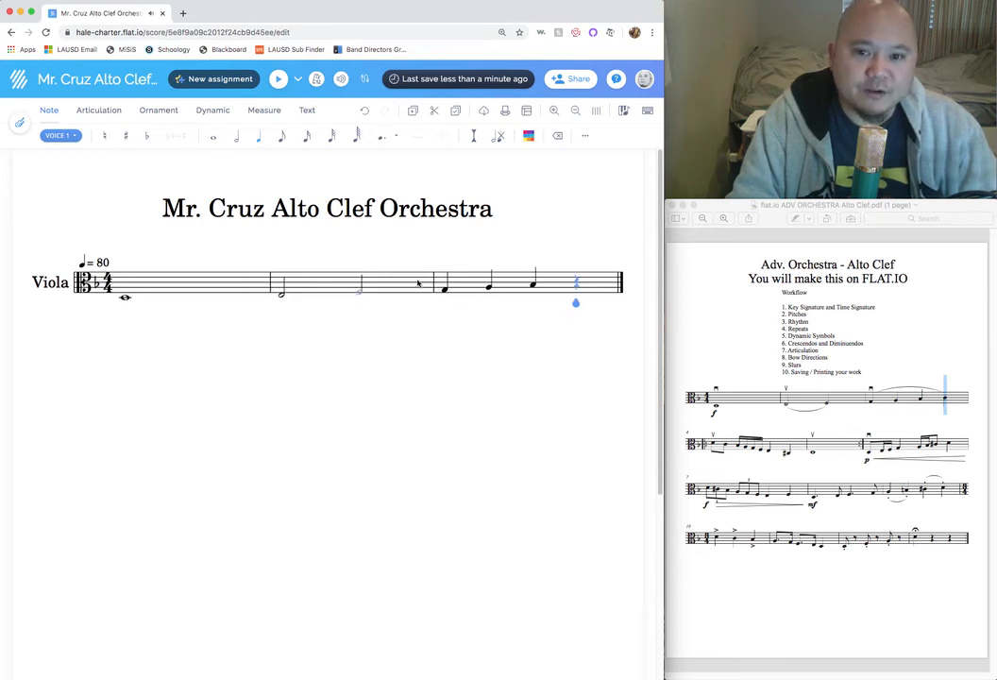
pyautogui.click(576, 285)
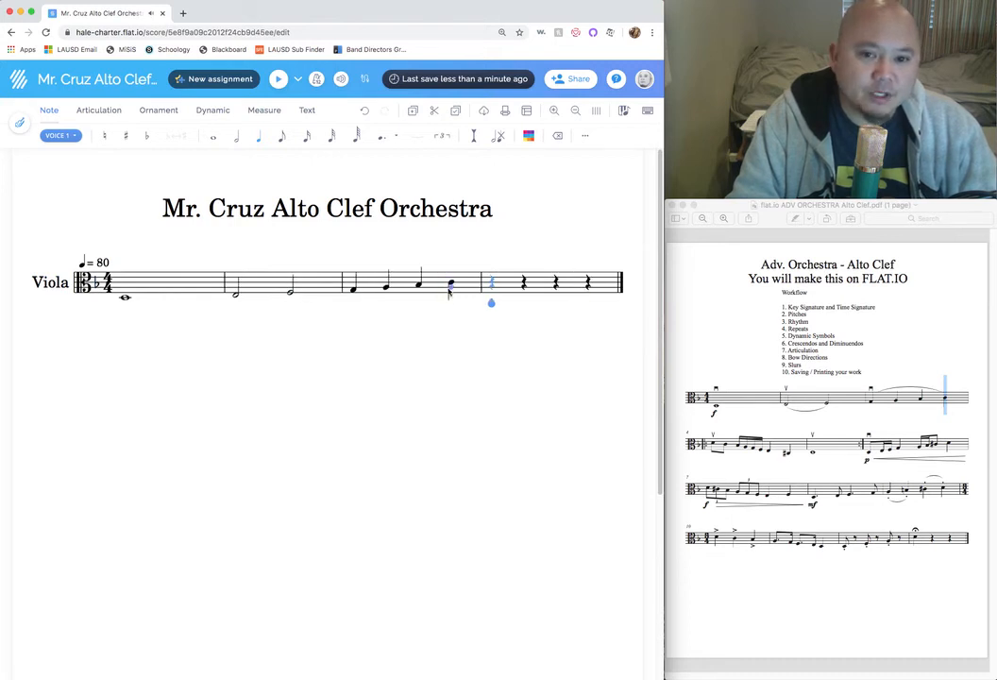
# Compare the first line with the PDF, try a system break before measure 4, and undo it
pyautogui.click(747, 409)
pyautogui.click(833, 396)
pyautogui.click(757, 395)
pyautogui.click(885, 391)
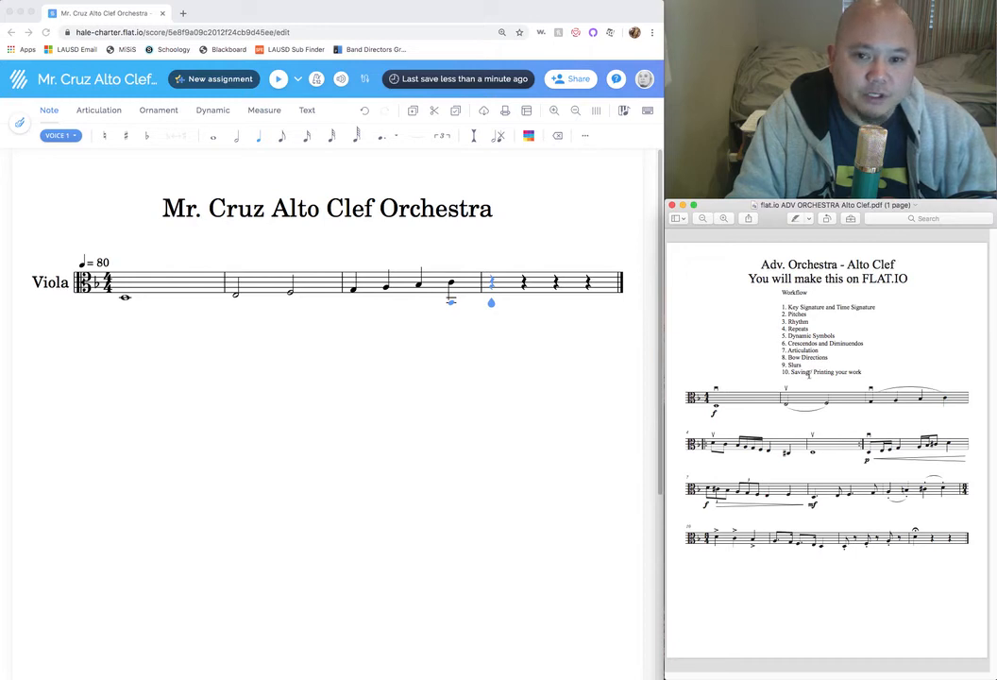
pyautogui.click(229, 314)
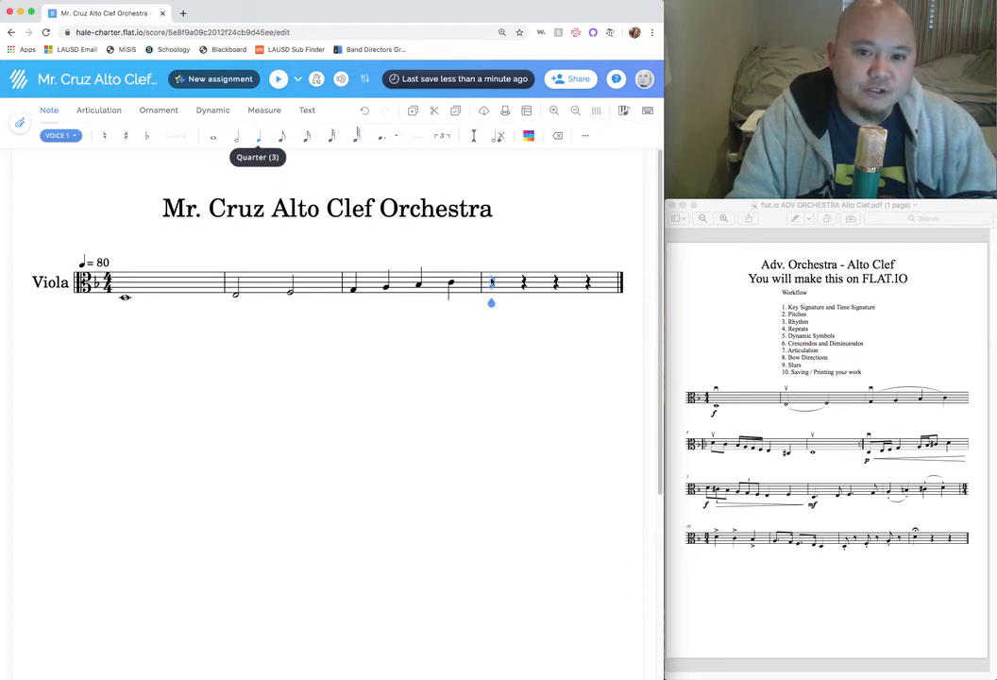
pyautogui.click(254, 111)
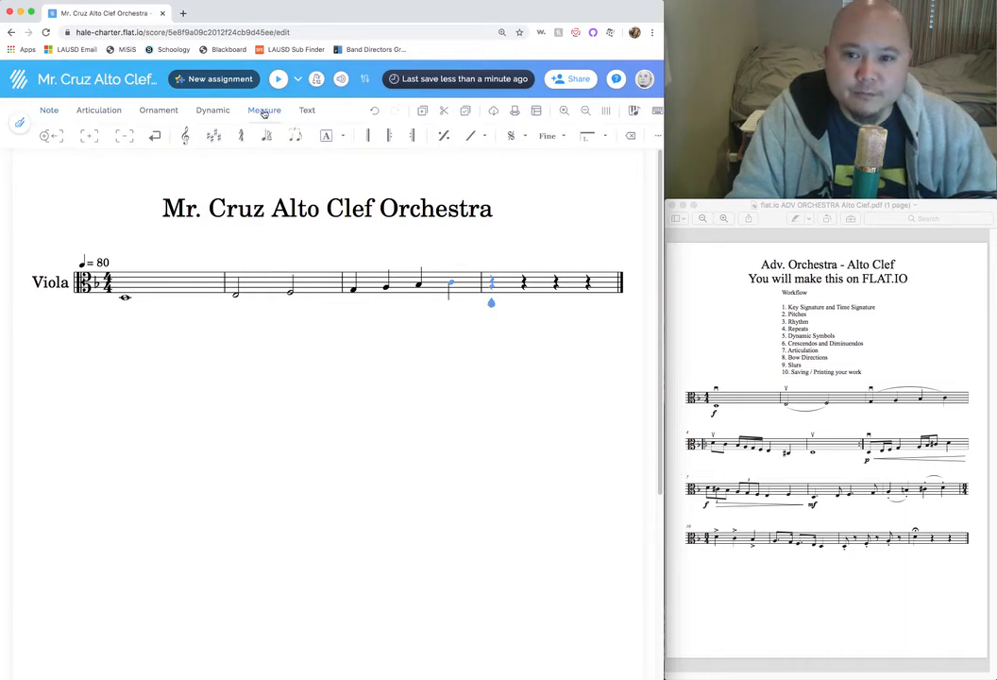
pyautogui.click(155, 137)
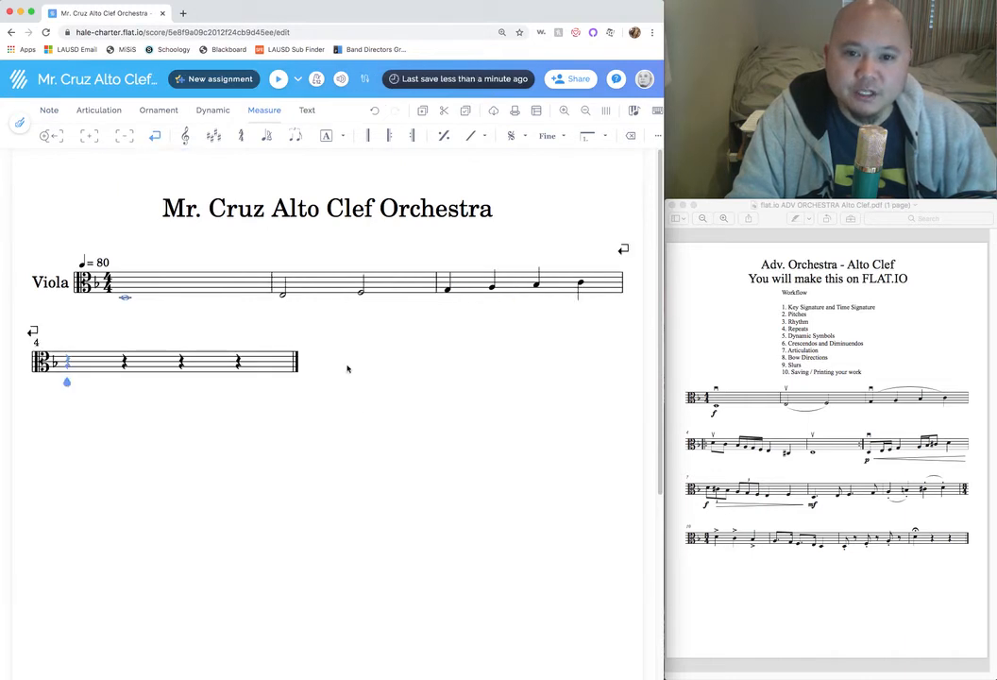
pyautogui.click(797, 469)
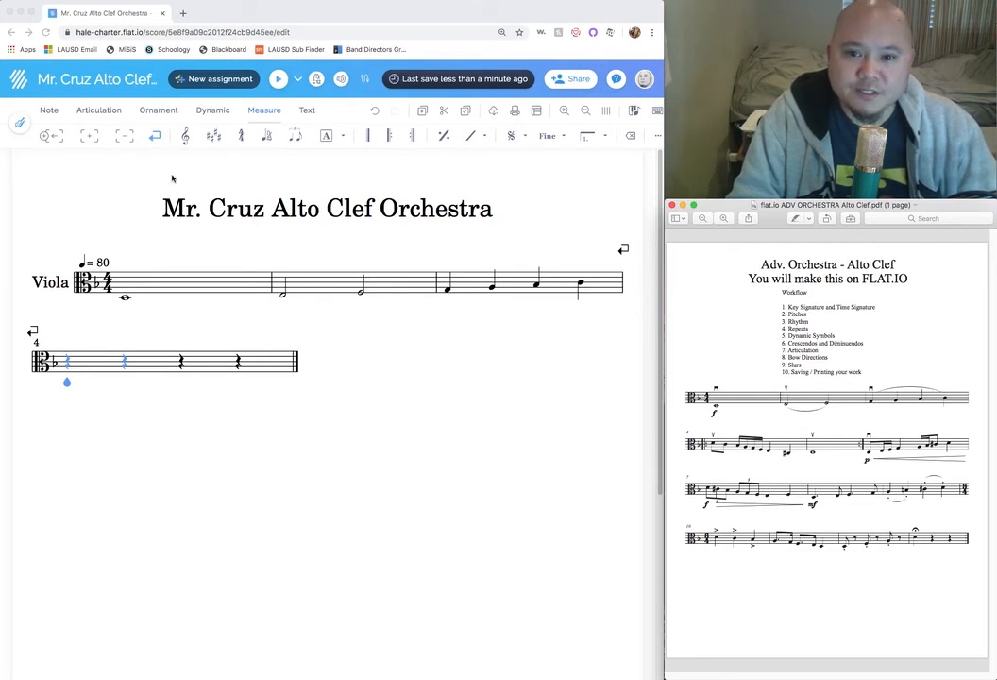
pyautogui.click(157, 144)
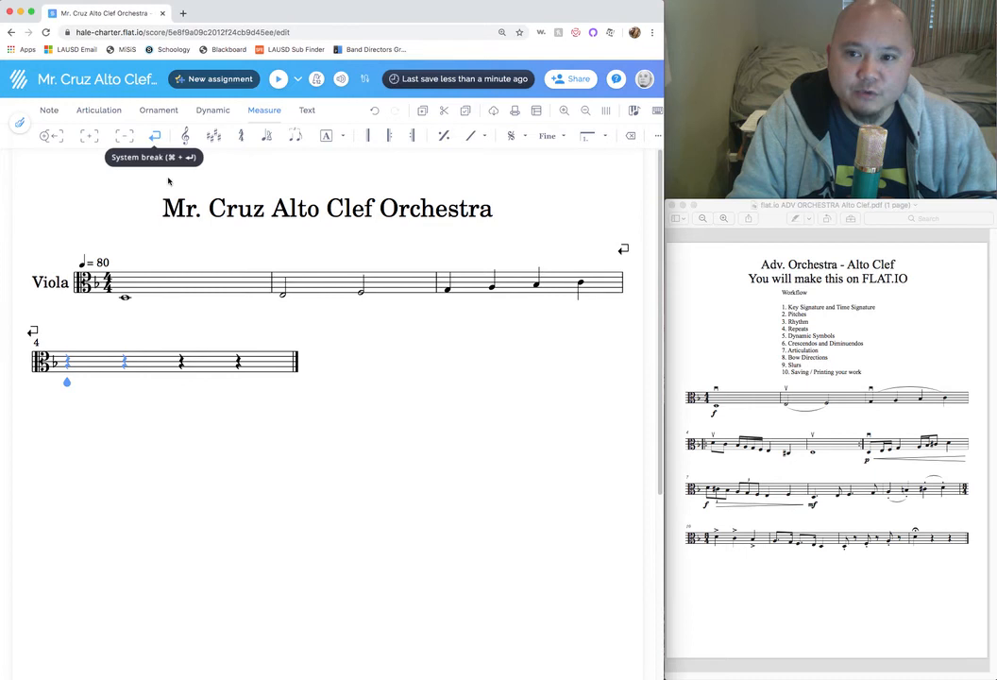
pyautogui.click(66, 381)
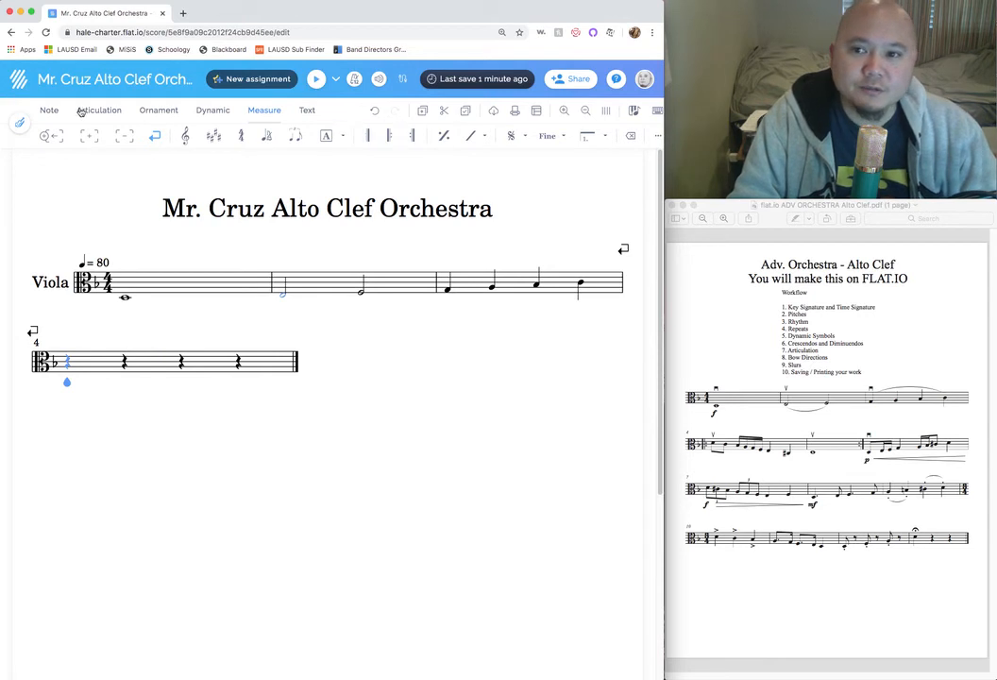
pyautogui.click(376, 112)
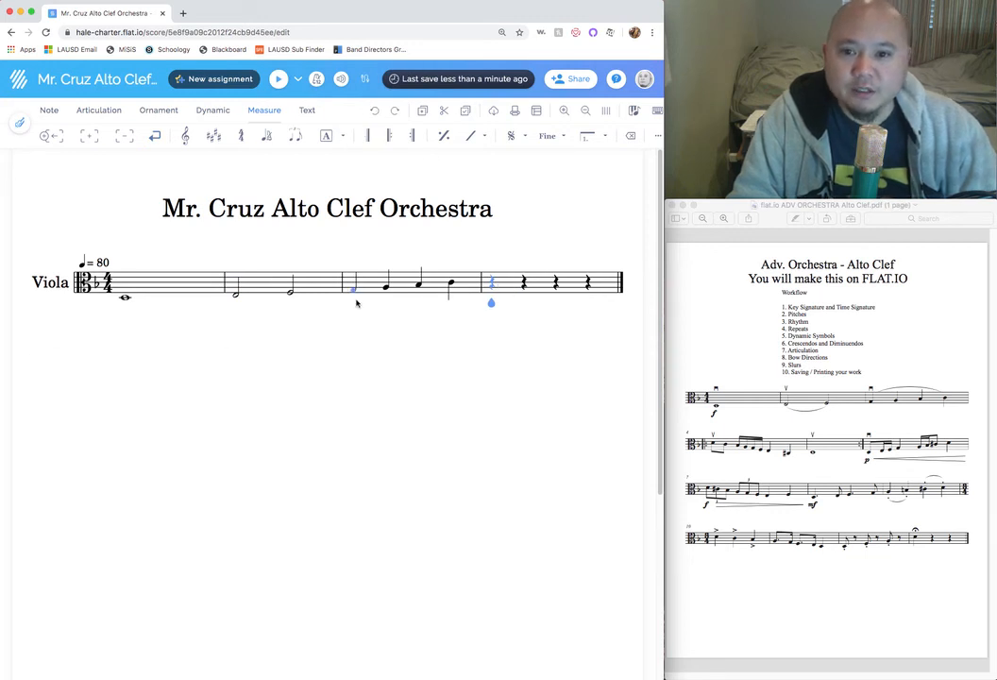
# Try a system break with the last note of measure 3 selected, and undo it
pyautogui.click(454, 283)
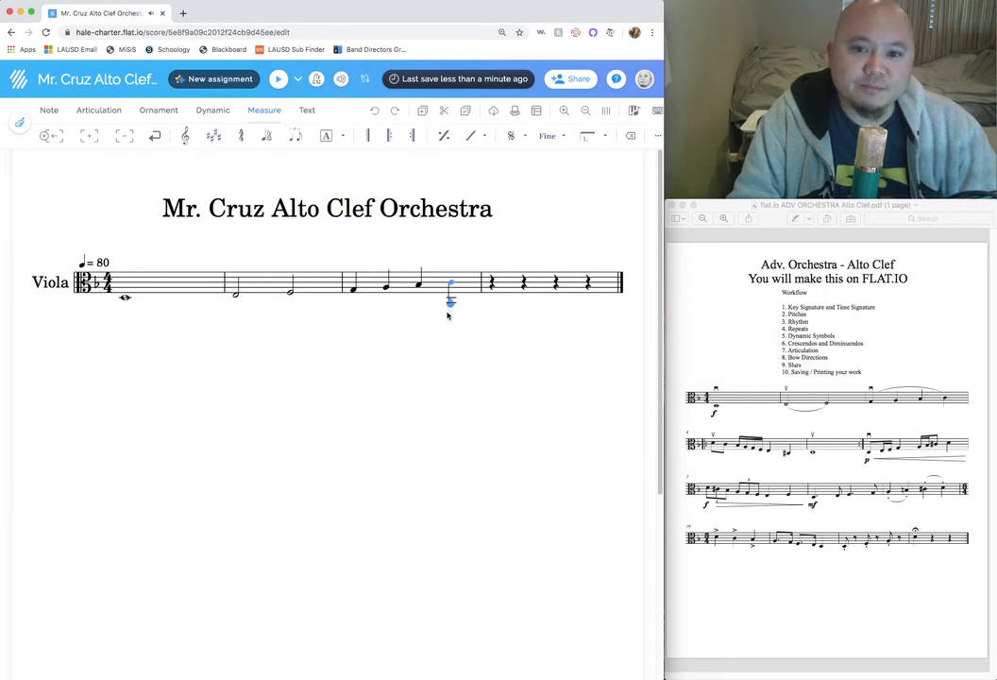
pyautogui.click(451, 304)
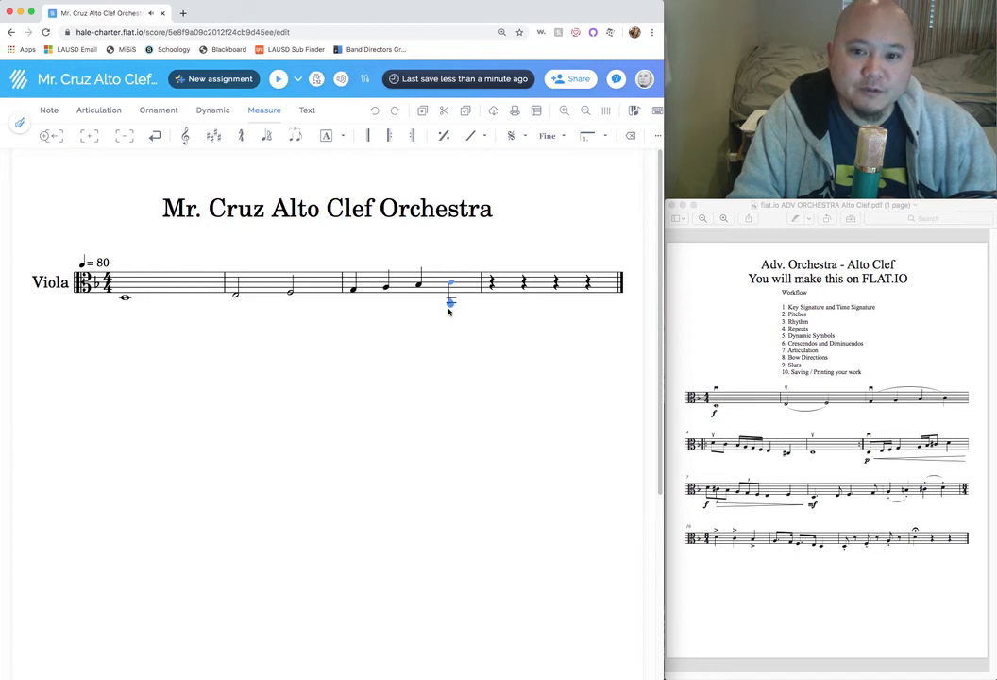
pyautogui.click(160, 137)
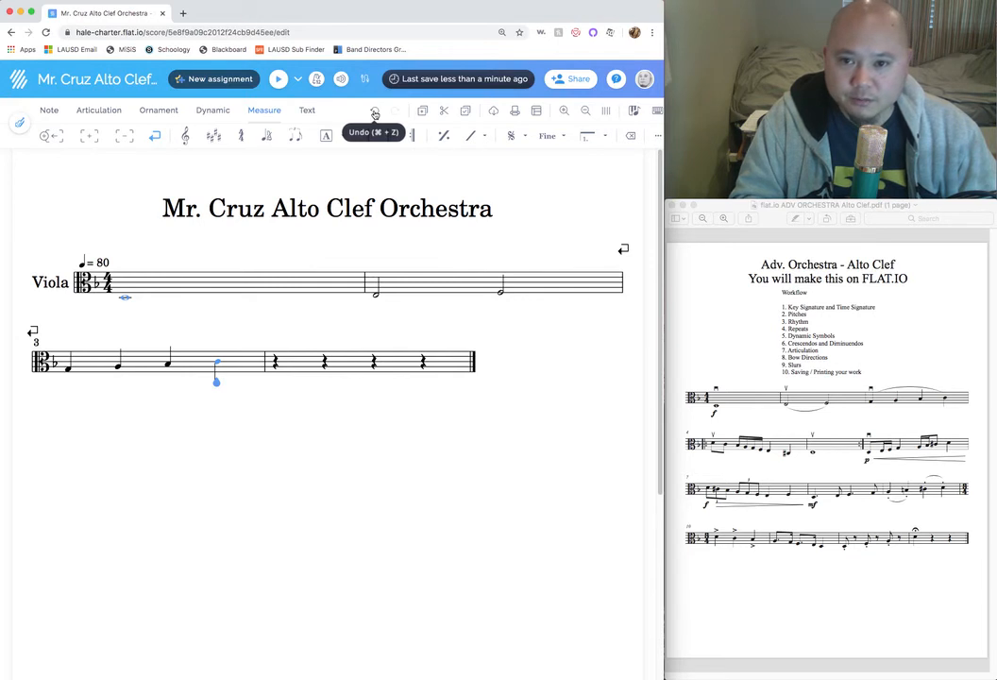
pyautogui.click(375, 114)
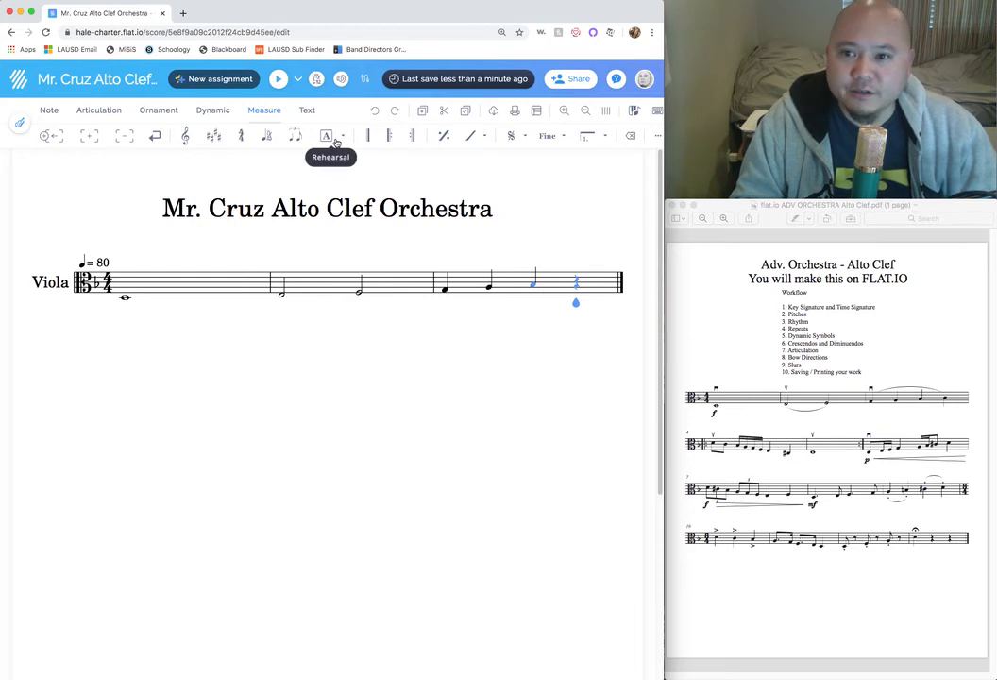
# Re-enter the quarter-note C at the end of measure 3 and insert a system break before measure 4
pyautogui.click(51, 112)
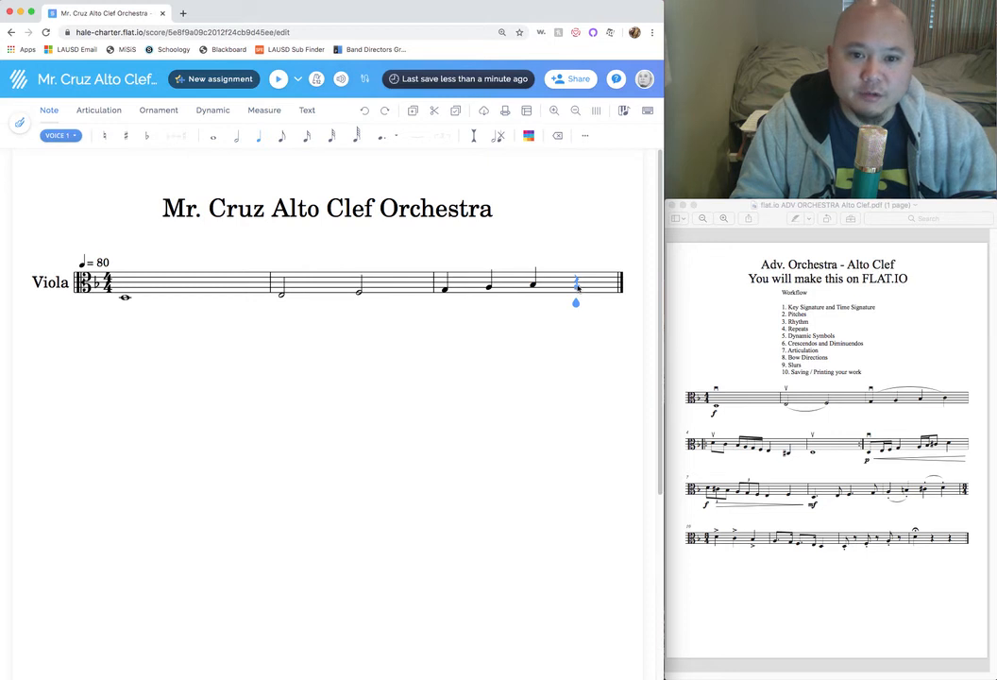
pyautogui.click(577, 283)
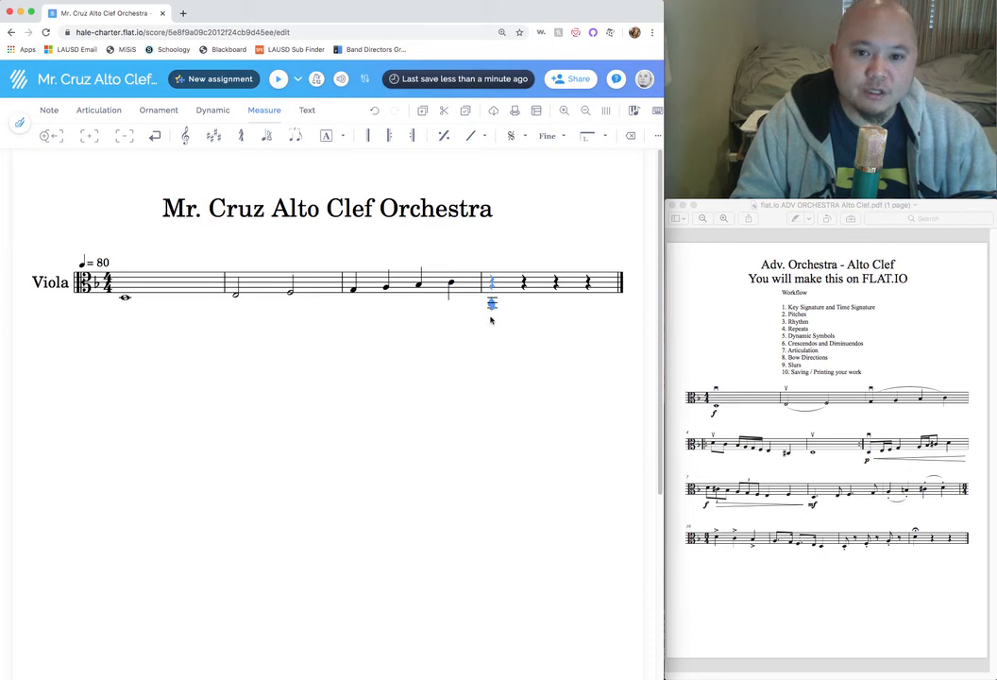
pyautogui.click(157, 136)
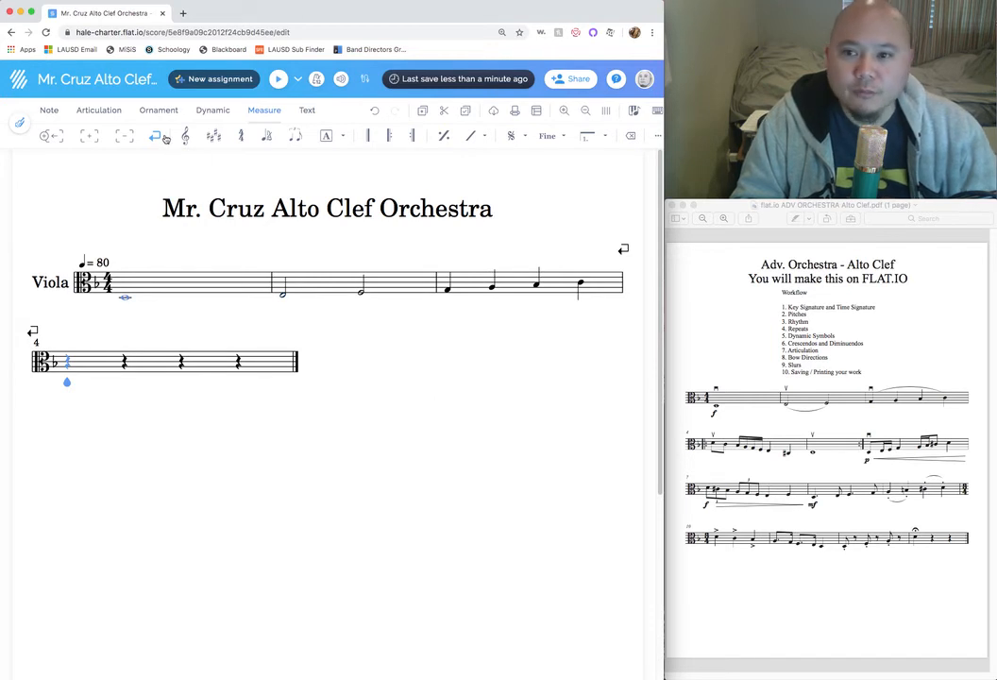
# Enter two beamed eighth notes, E and D, on the first beat of measure 4
pyautogui.click(55, 111)
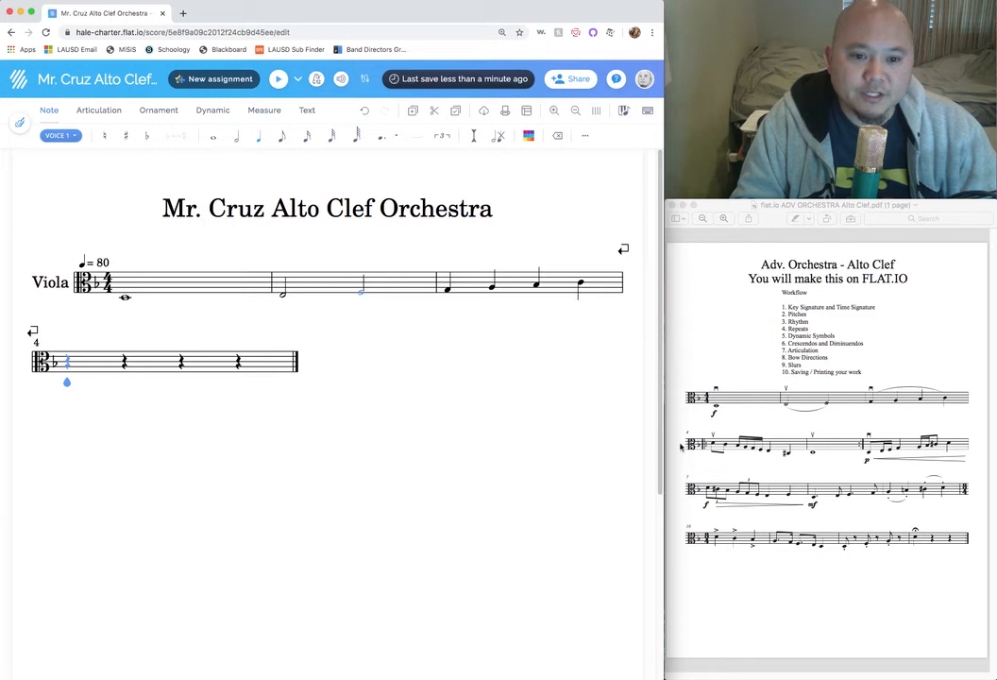
pyautogui.click(283, 140)
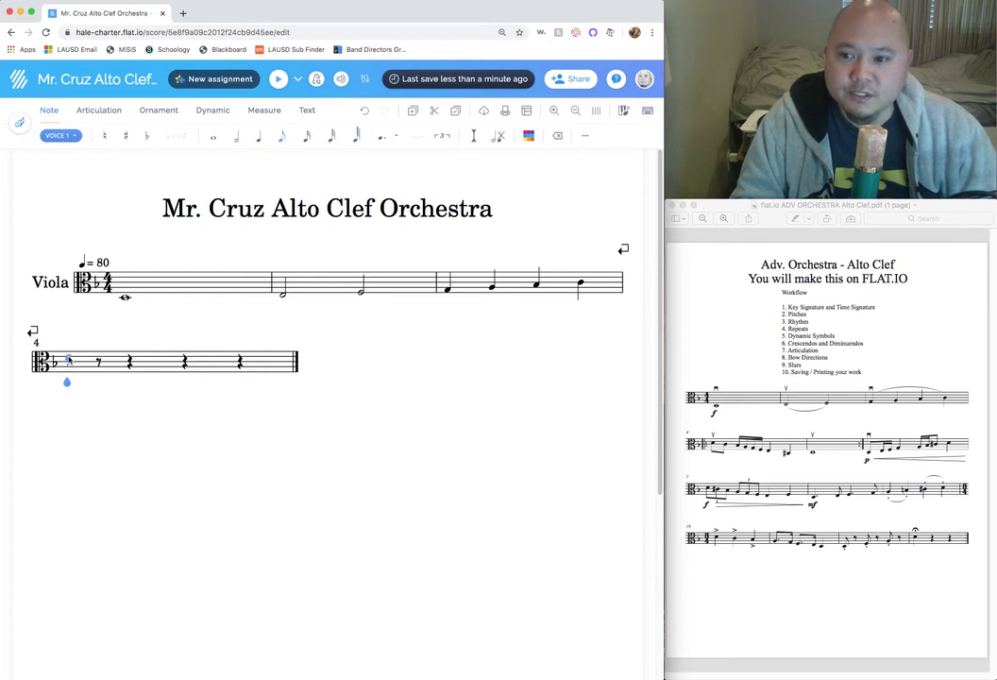
pyautogui.click(68, 359)
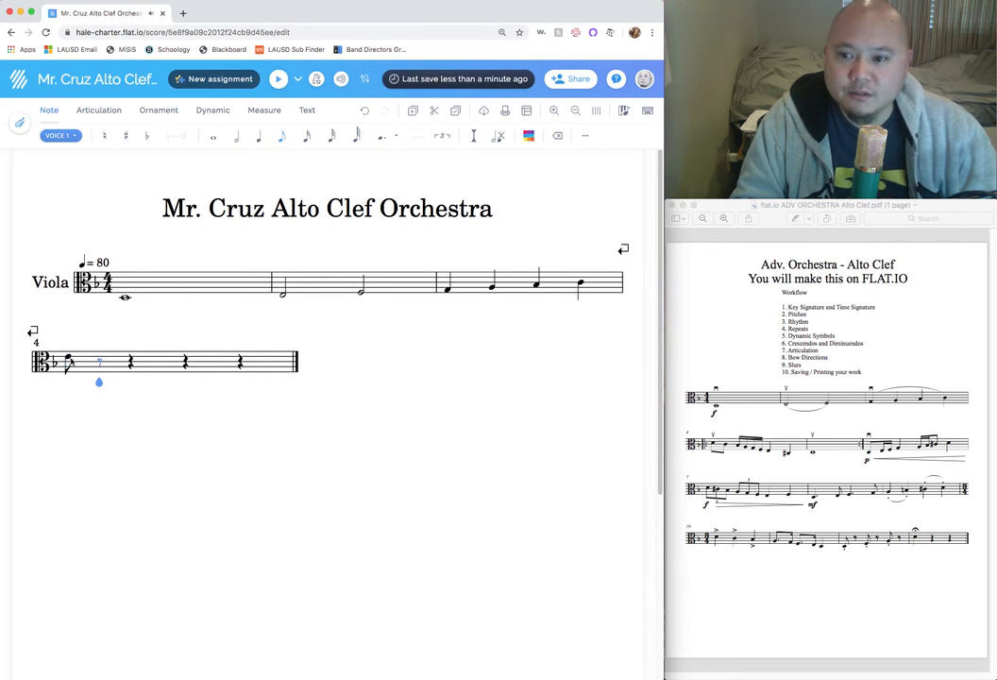
pyautogui.click(99, 359)
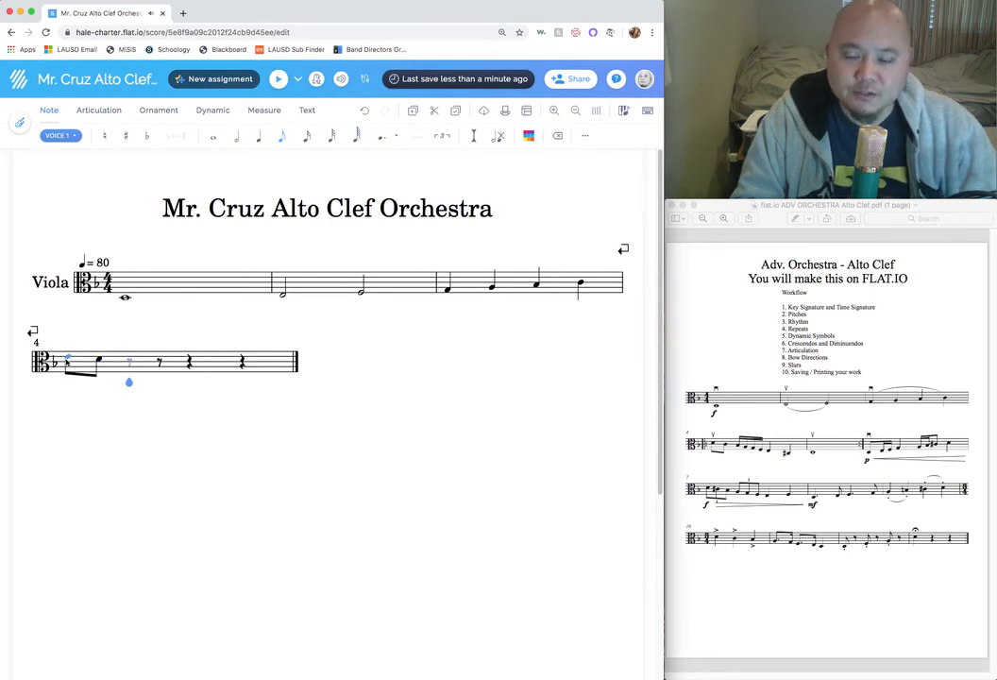
# Lower the two eighth notes at the start of measure 4 by one step each, to D and C
pyautogui.press('Left')
pyautogui.press('Left')
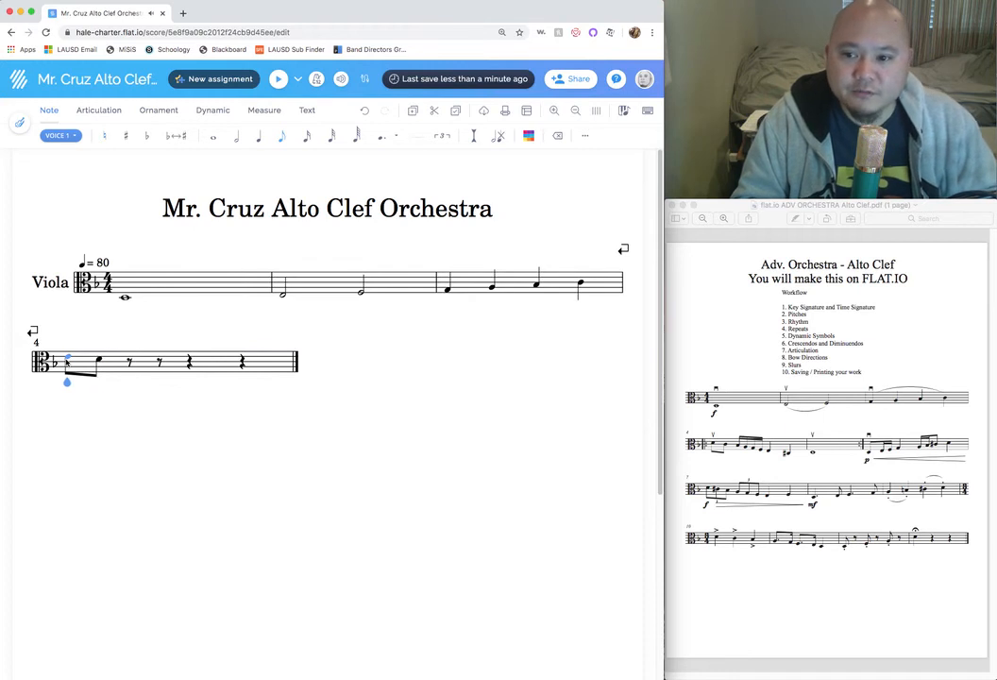
pyautogui.press('Right')
pyautogui.press('Right')
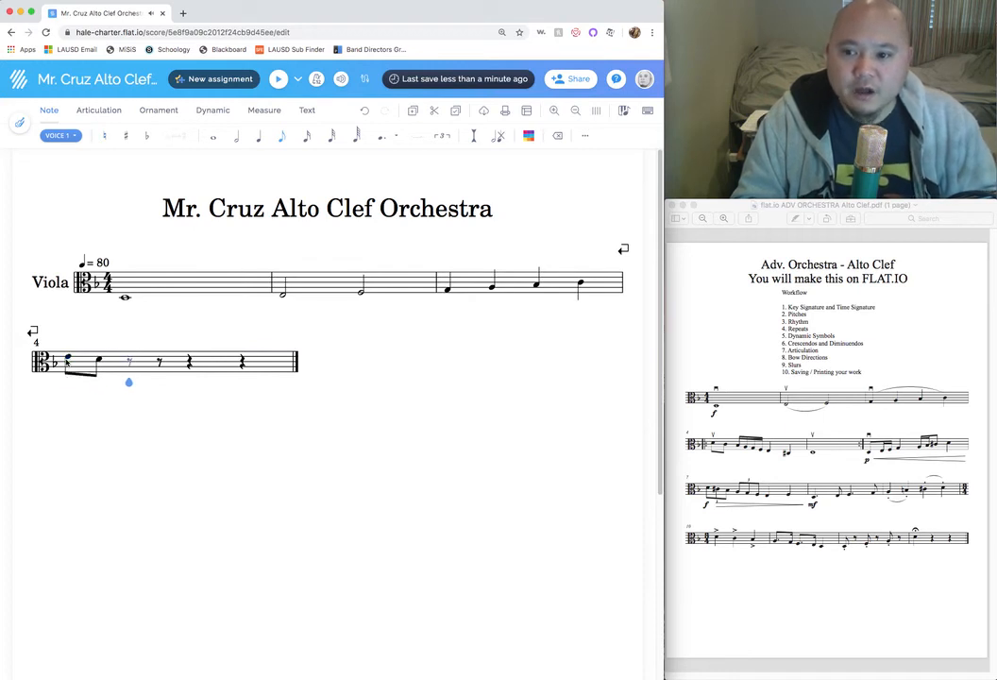
pyautogui.hotkey('shift', 'Right')
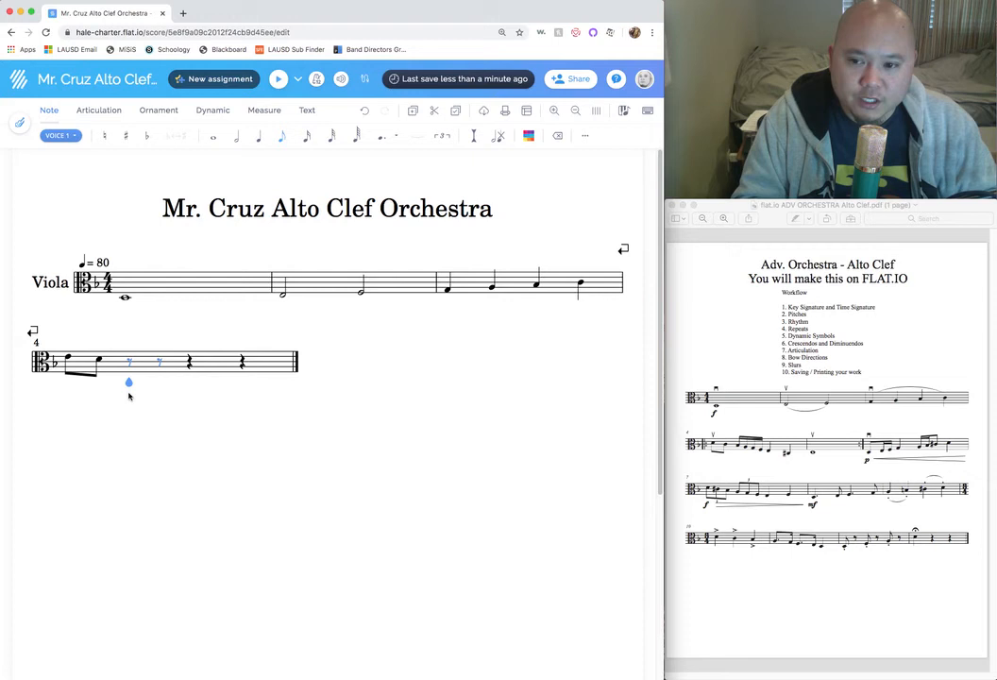
pyautogui.press('Left')
pyautogui.press('Left')
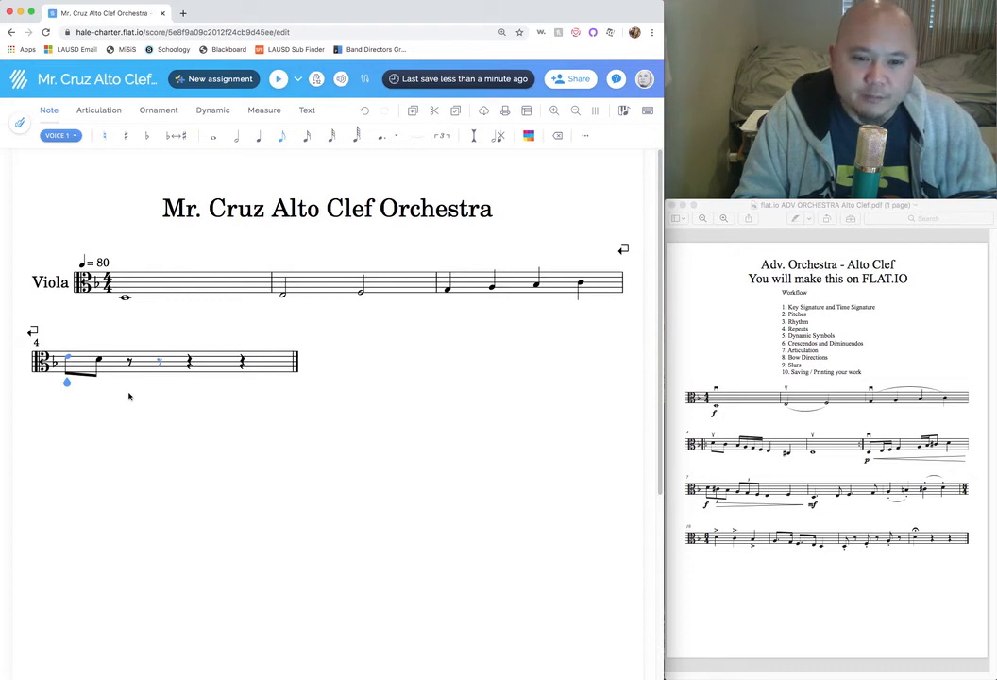
pyautogui.press('Down')
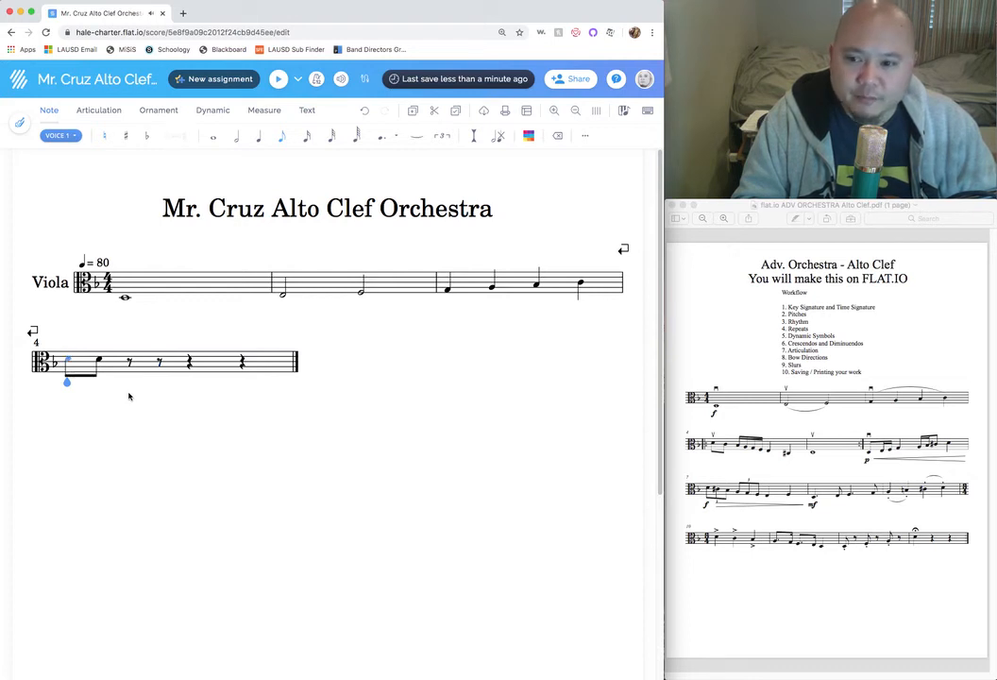
pyautogui.press('Right')
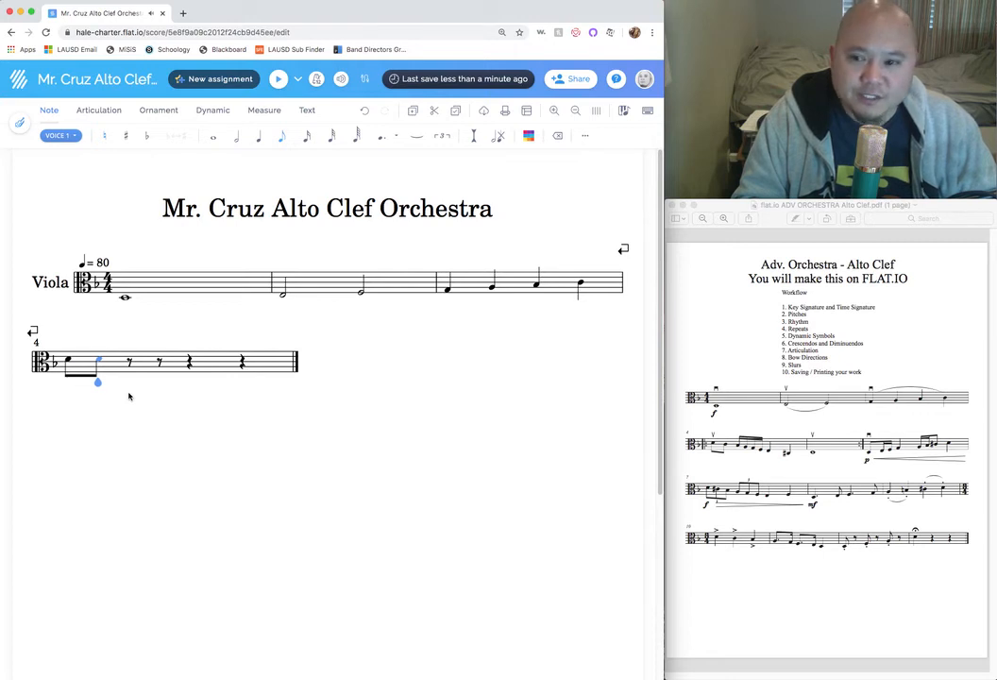
pyautogui.press('Down')
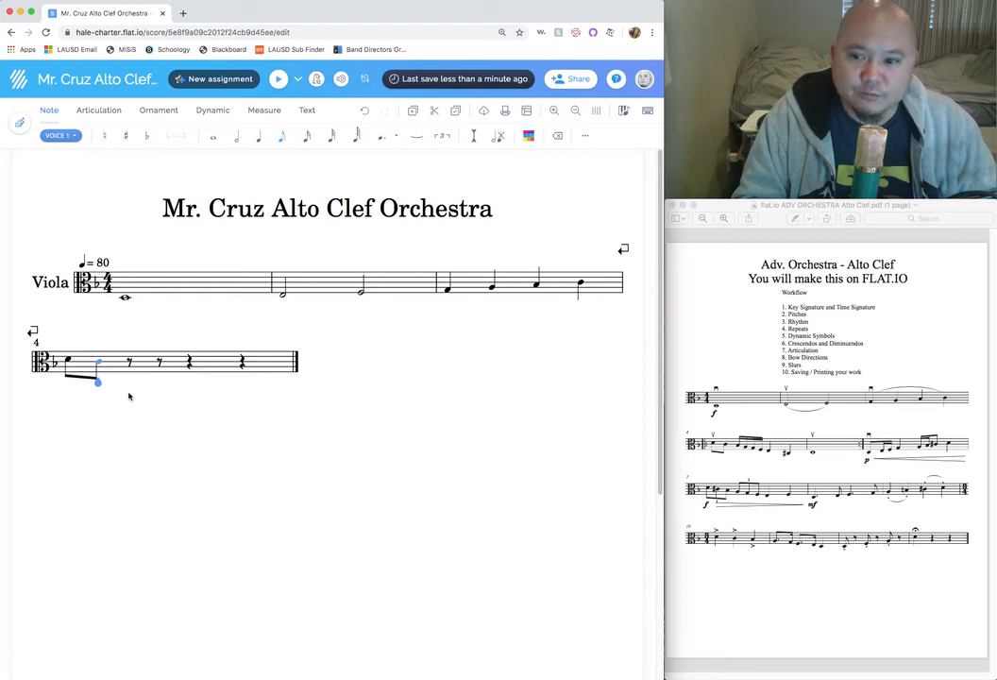
pyautogui.click(129, 396)
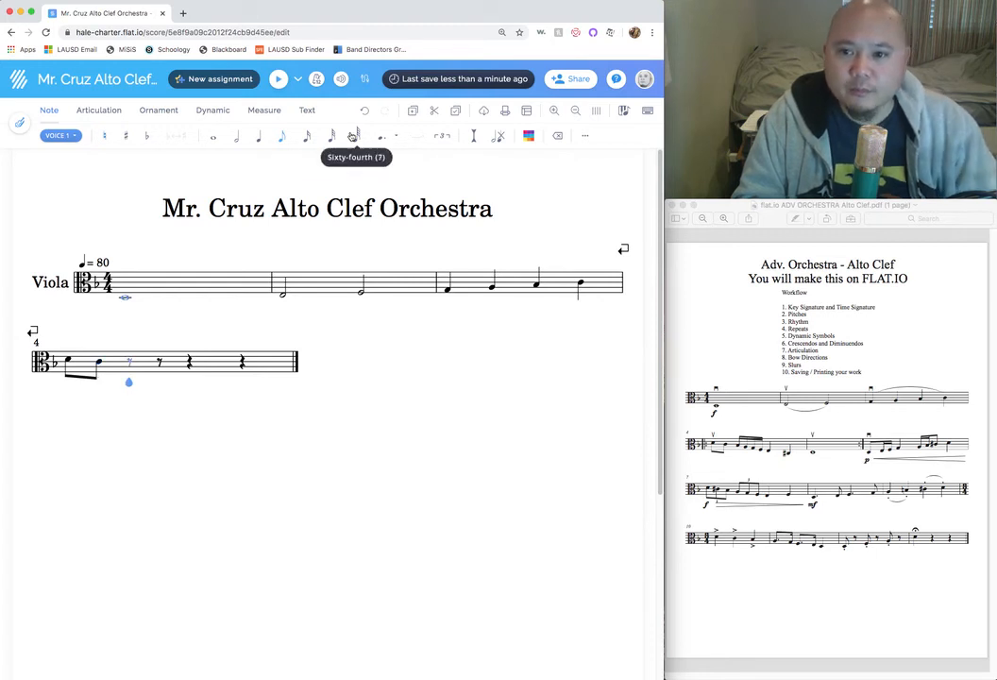
# Add four descending sixteenth notes, B, A, G and F, on the second beat of measure 4, following the PDF
pyautogui.click(307, 138)
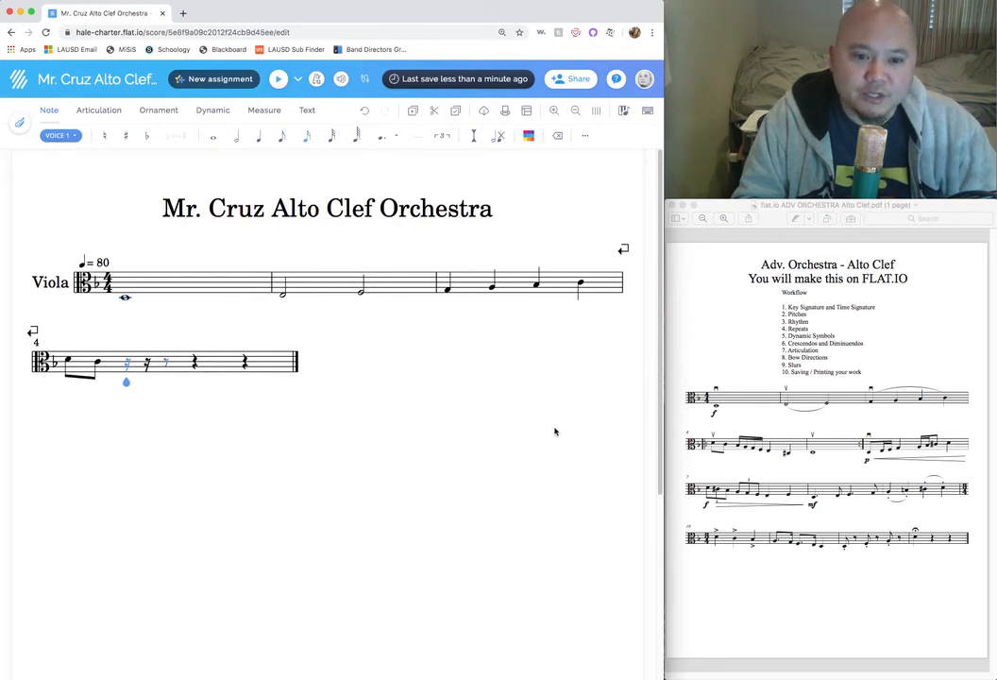
pyautogui.click(744, 451)
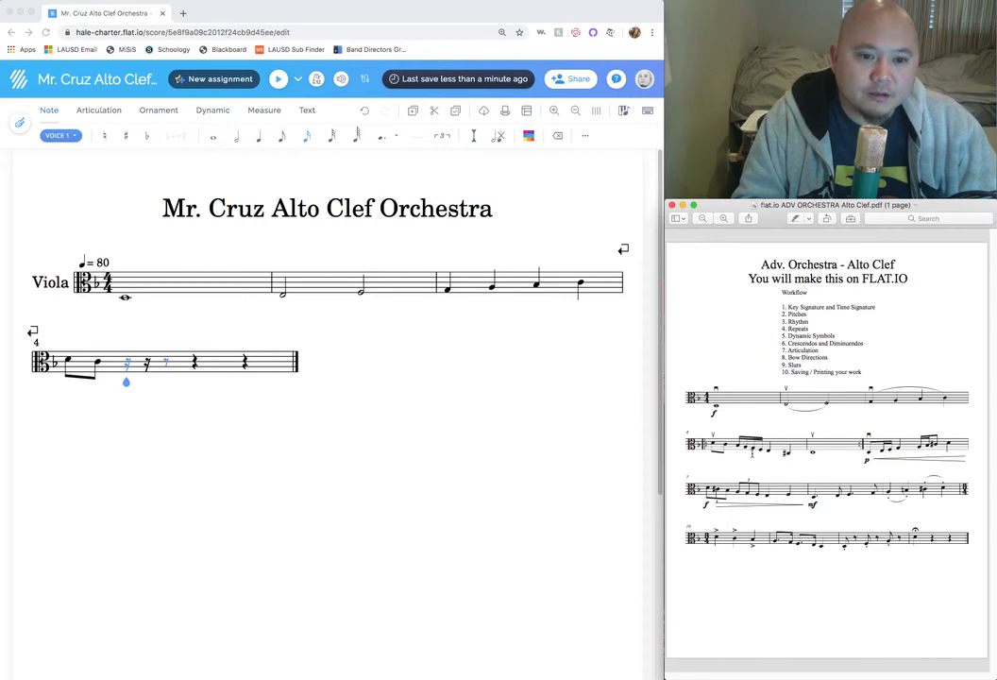
pyautogui.click(127, 364)
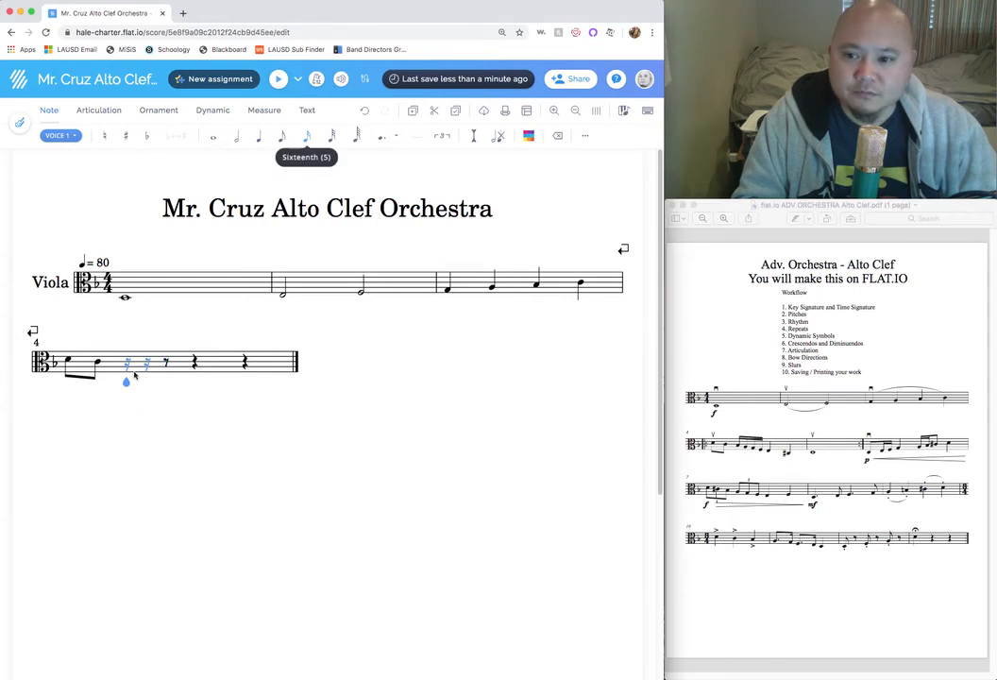
pyautogui.press('a')
pyautogui.press('g')
pyautogui.press('f')
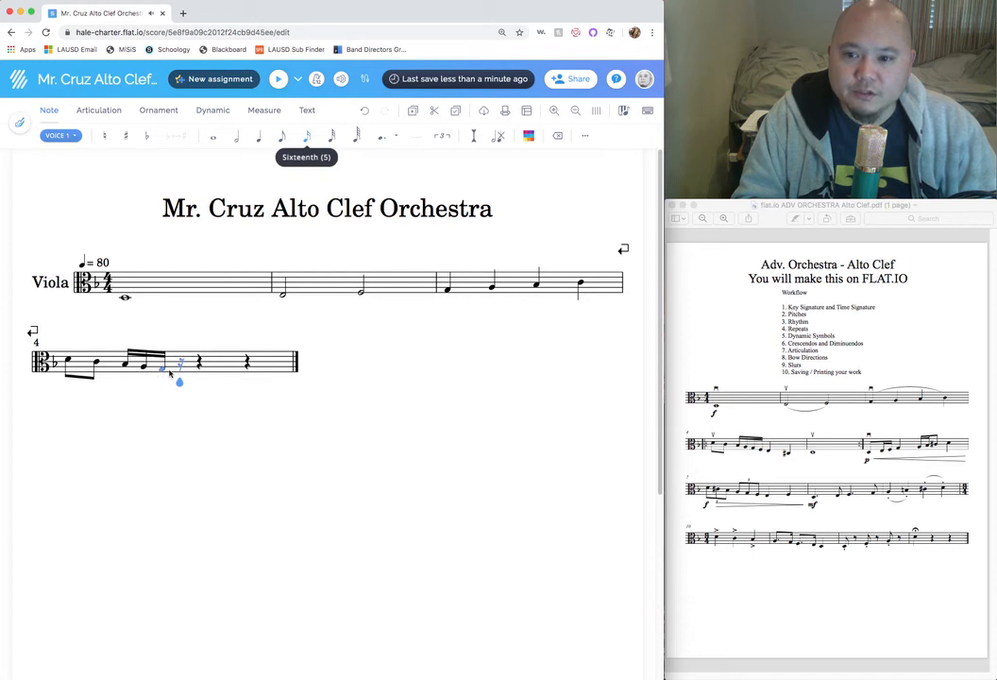
pyautogui.press('e')
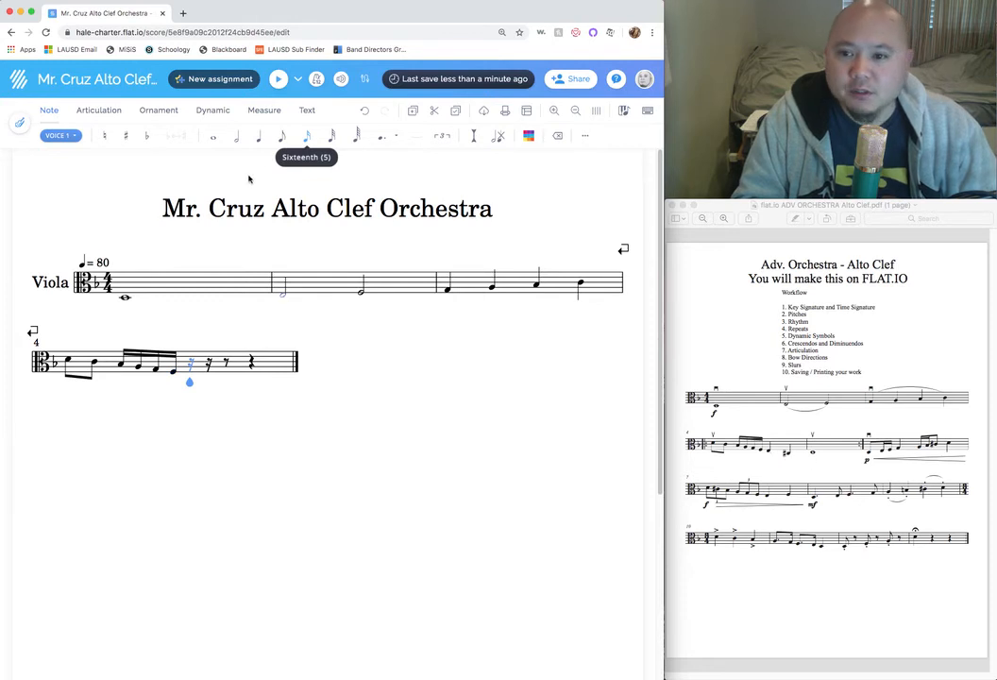
# Complete measure 4 with the quarter notes E and low C, and add a sharp to the C
pyautogui.click(258, 136)
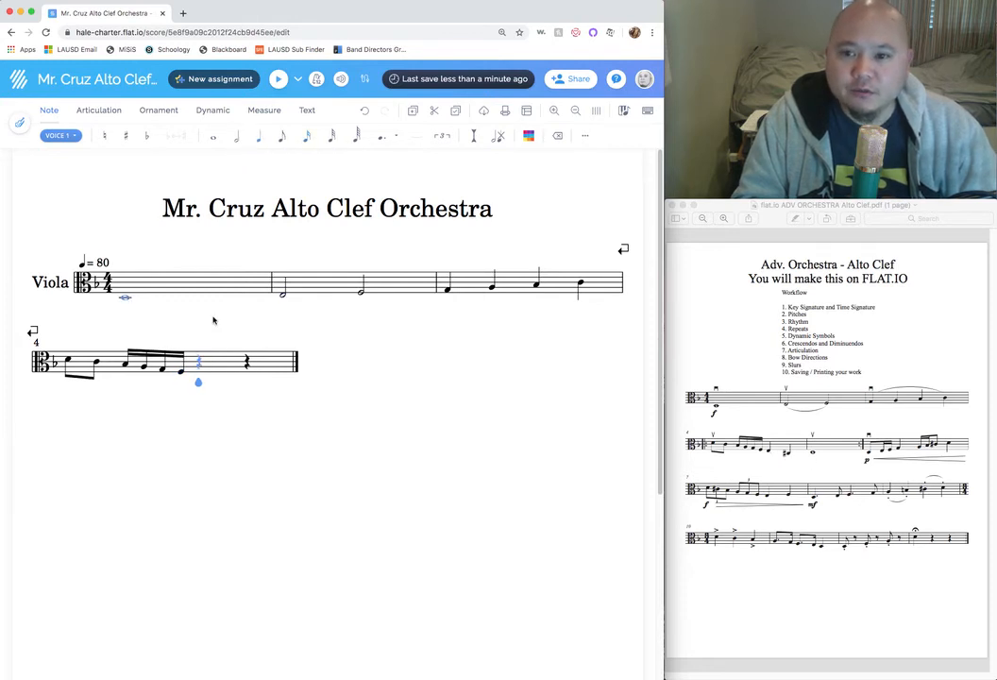
pyautogui.click(199, 374)
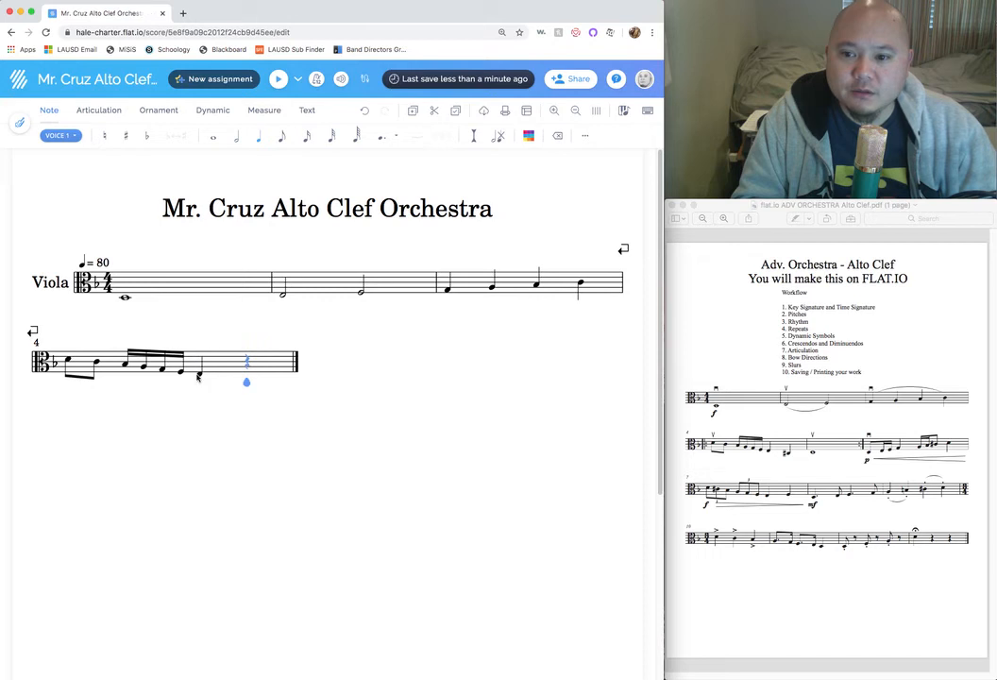
pyautogui.click(248, 379)
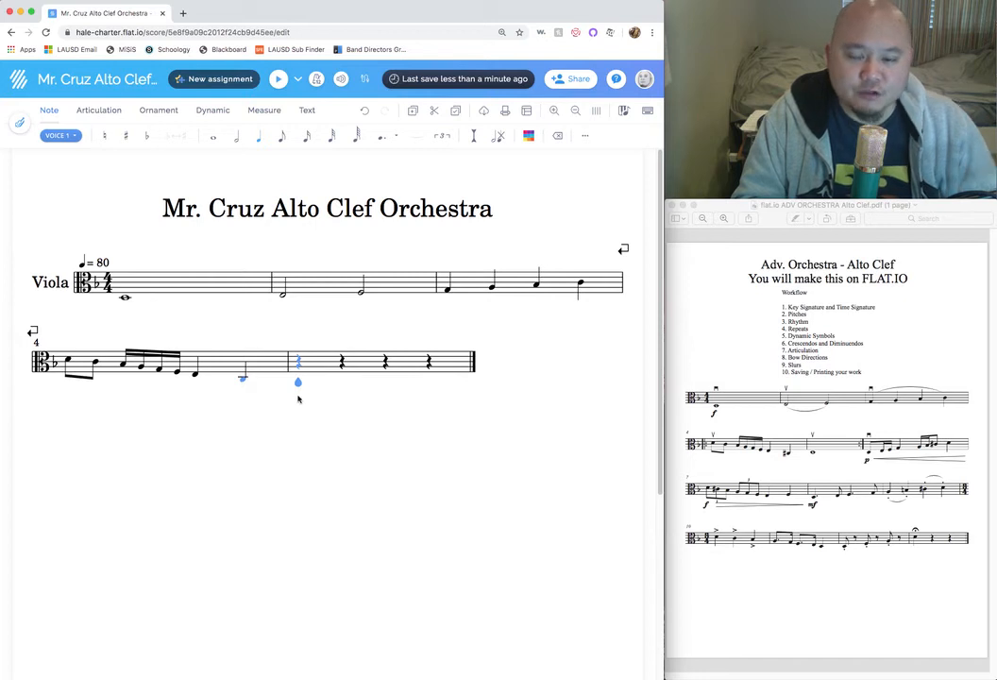
pyautogui.press('Left')
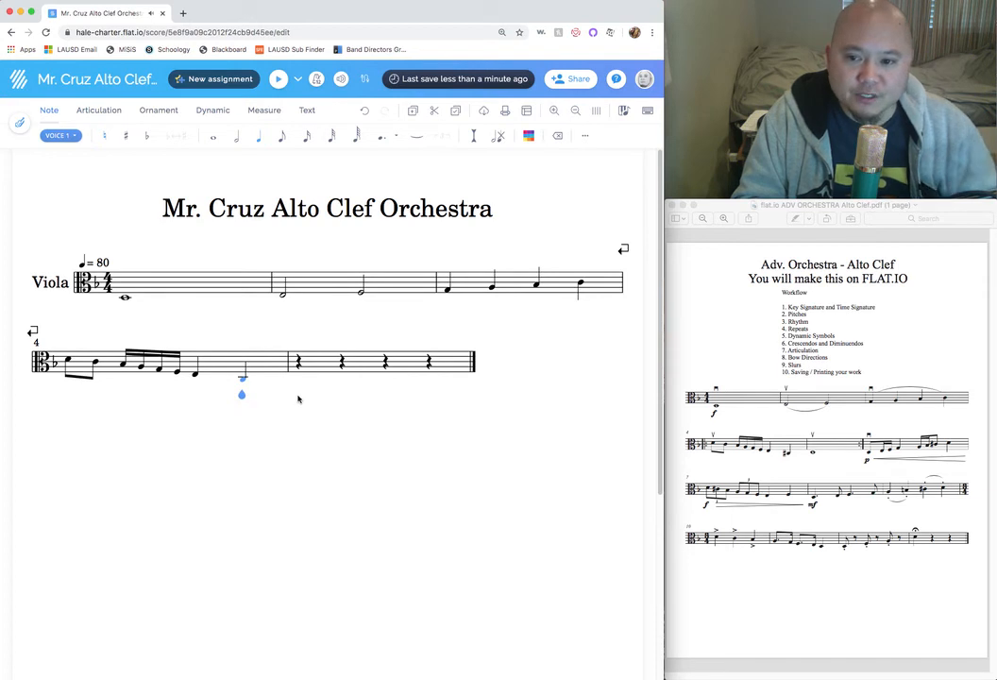
pyautogui.click(47, 111)
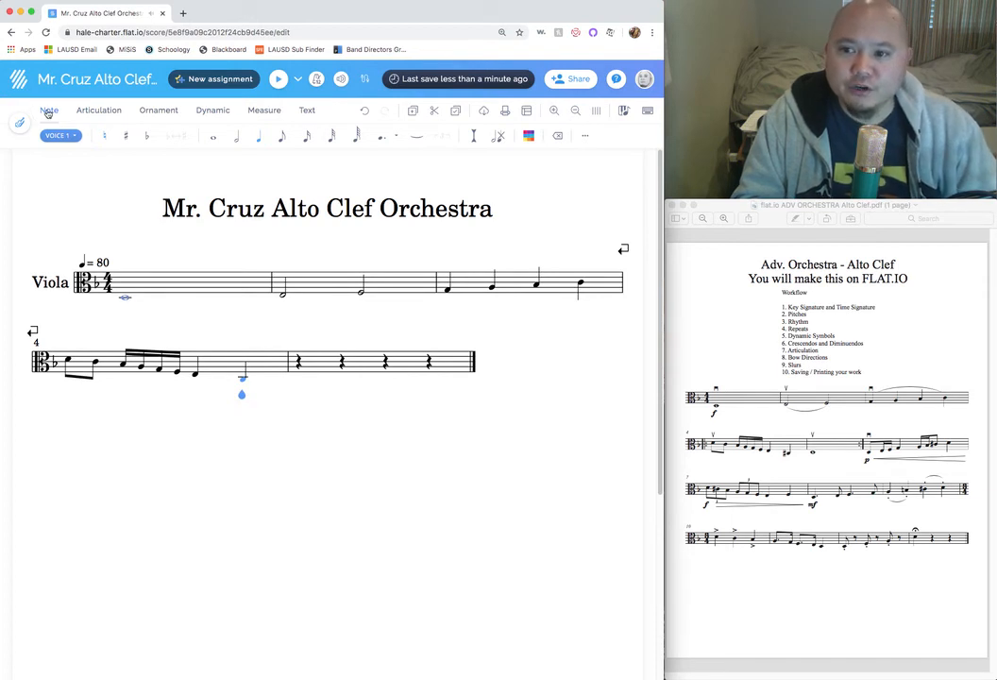
pyautogui.click(128, 138)
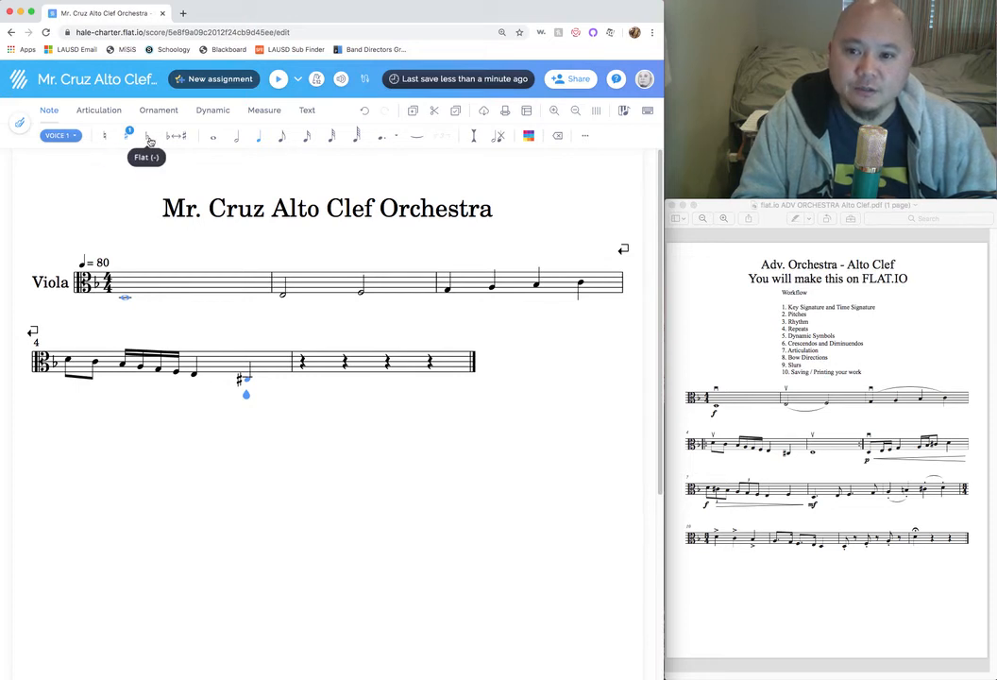
# Enter a whole note on the low C in measure 5
pyautogui.click(315, 370)
pyautogui.press('Right')
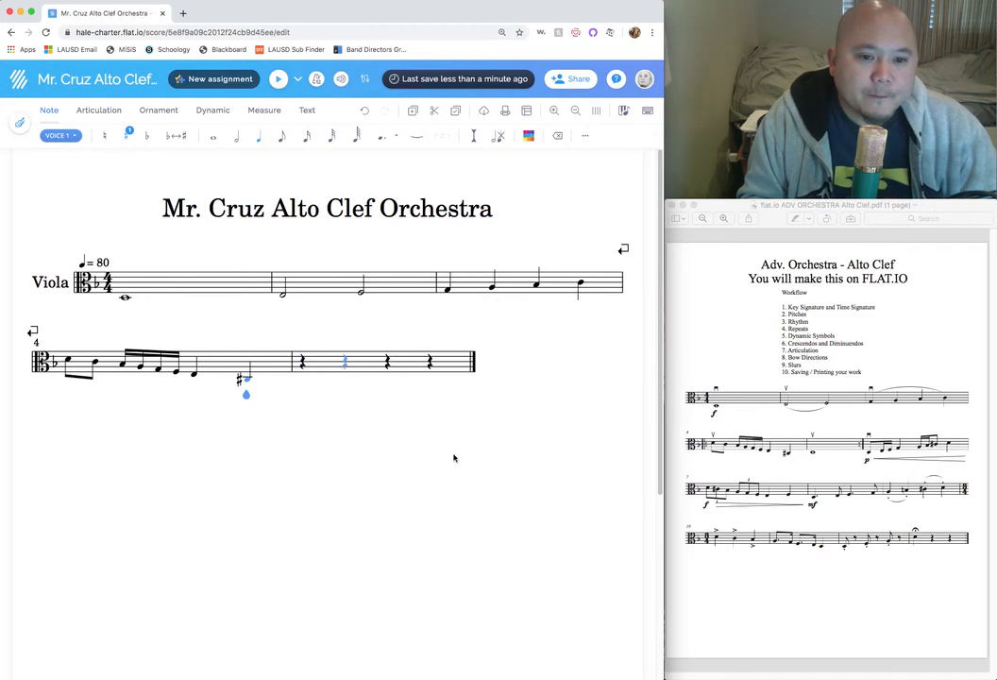
pyautogui.hotkey('shift', 'Left')
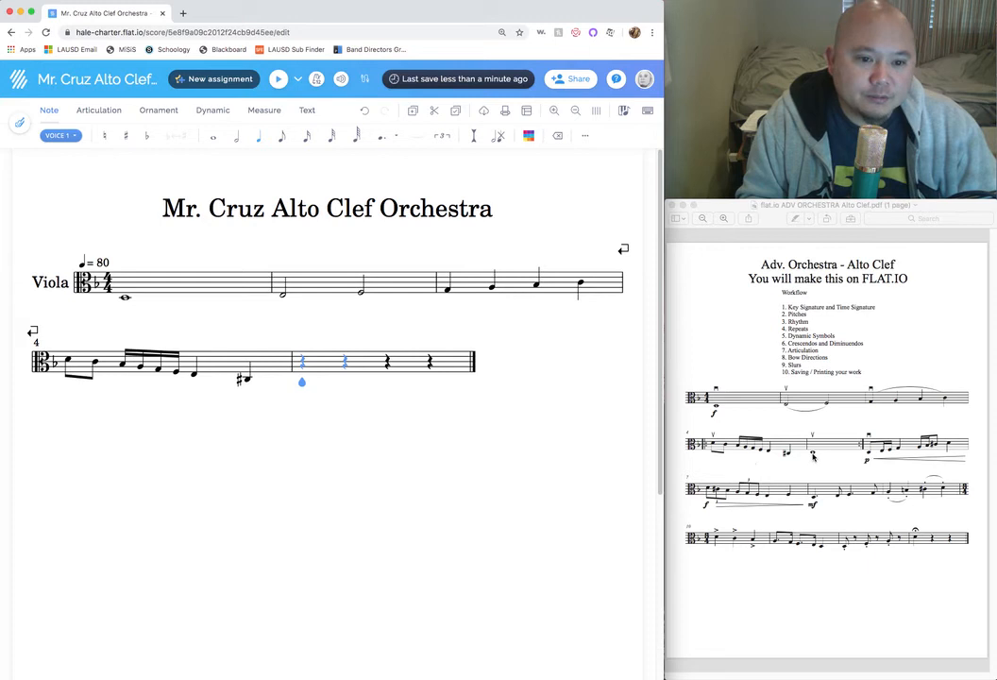
pyautogui.click(213, 136)
pyautogui.press('Right')
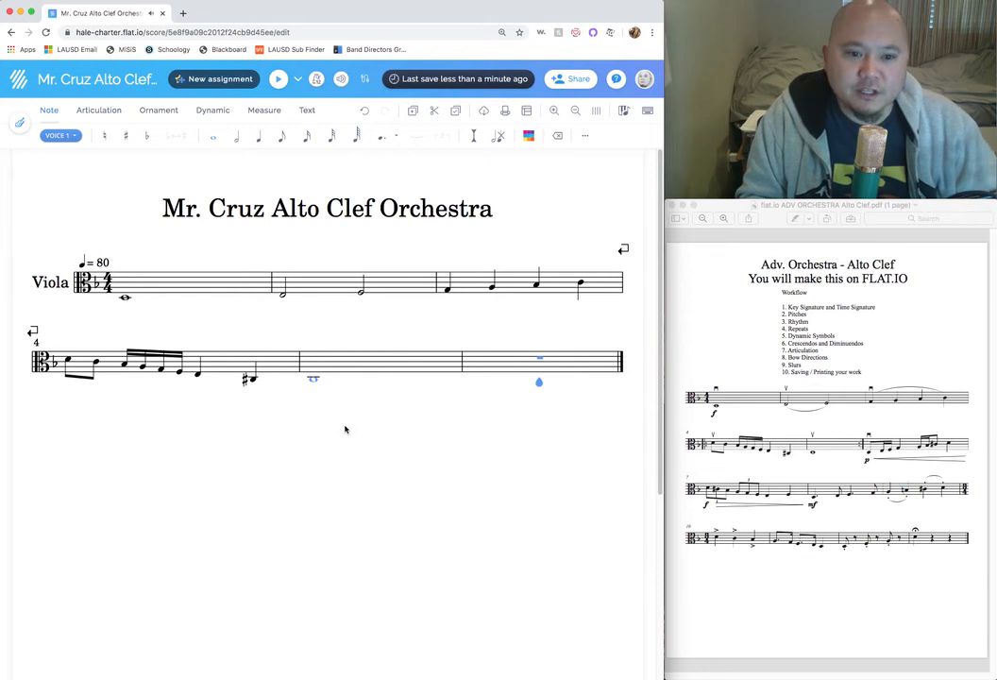
pyautogui.press('Left')
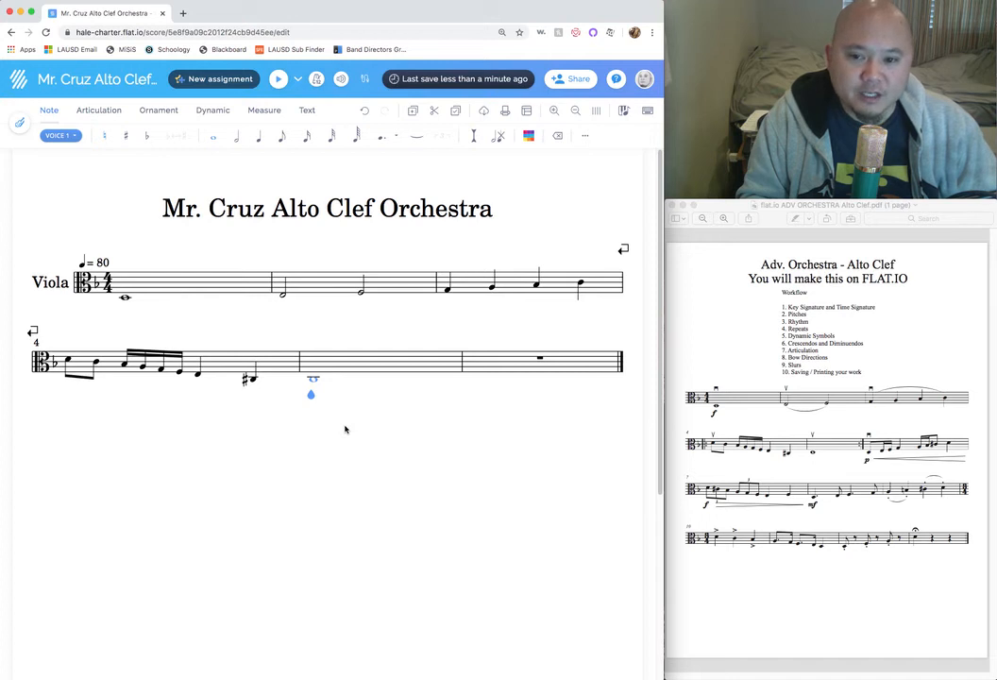
# Shift the whole note in measure 5 up and down through neighbouring pitches and set it to D
pyautogui.press('Up')
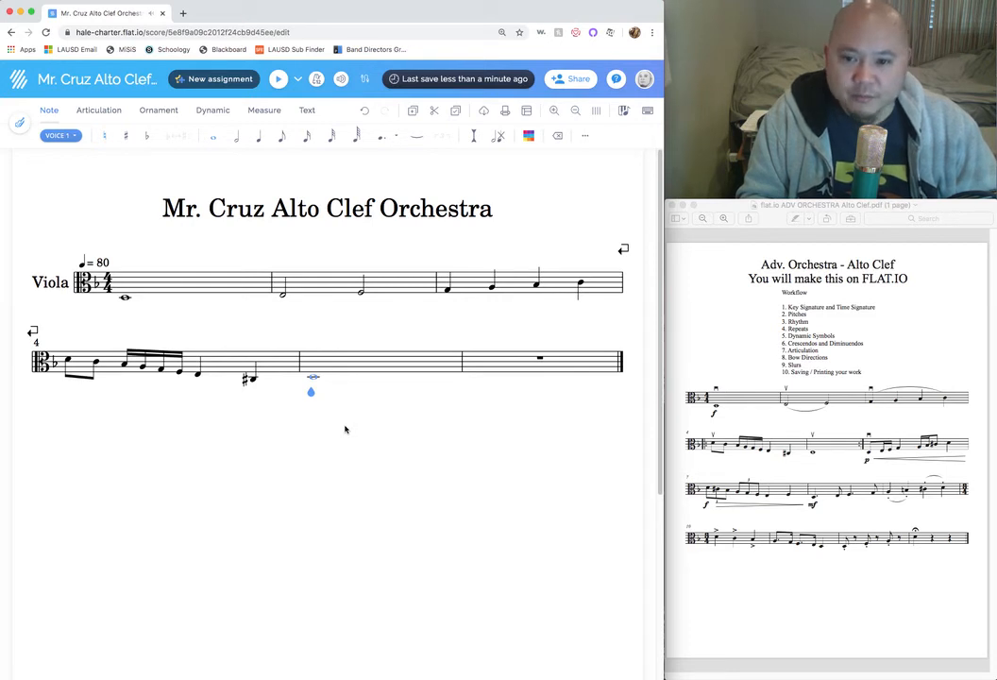
pyautogui.press('Up')
pyautogui.press('Up')
pyautogui.press('Up')
pyautogui.press('Up')
pyautogui.press('Up')
pyautogui.press('Down')
pyautogui.press('Down')
pyautogui.press('Down')
pyautogui.press('Down')
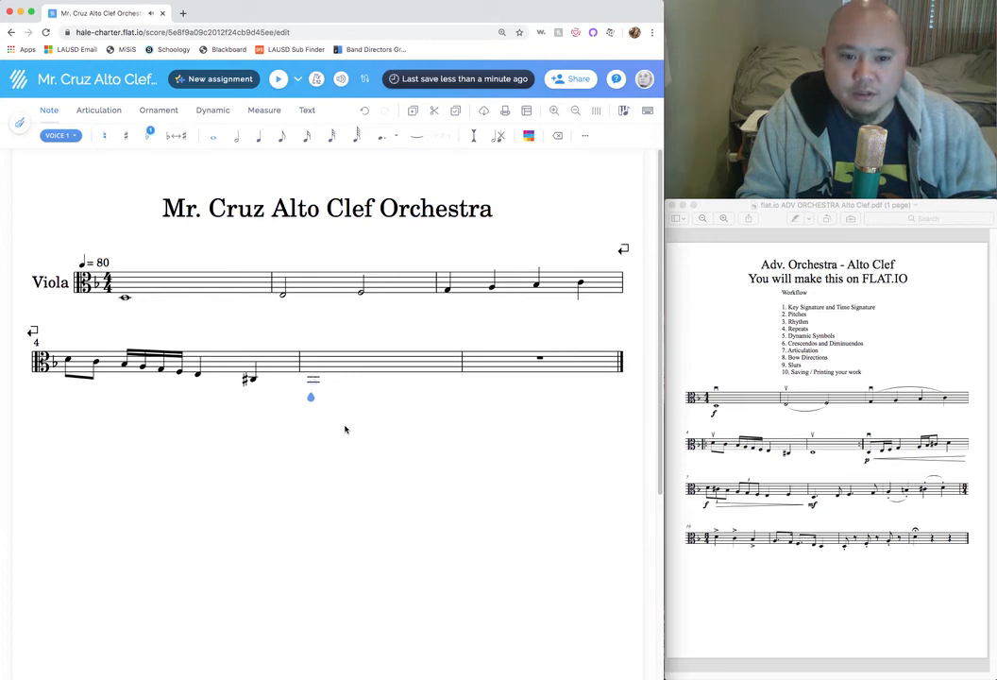
pyautogui.press('Return')
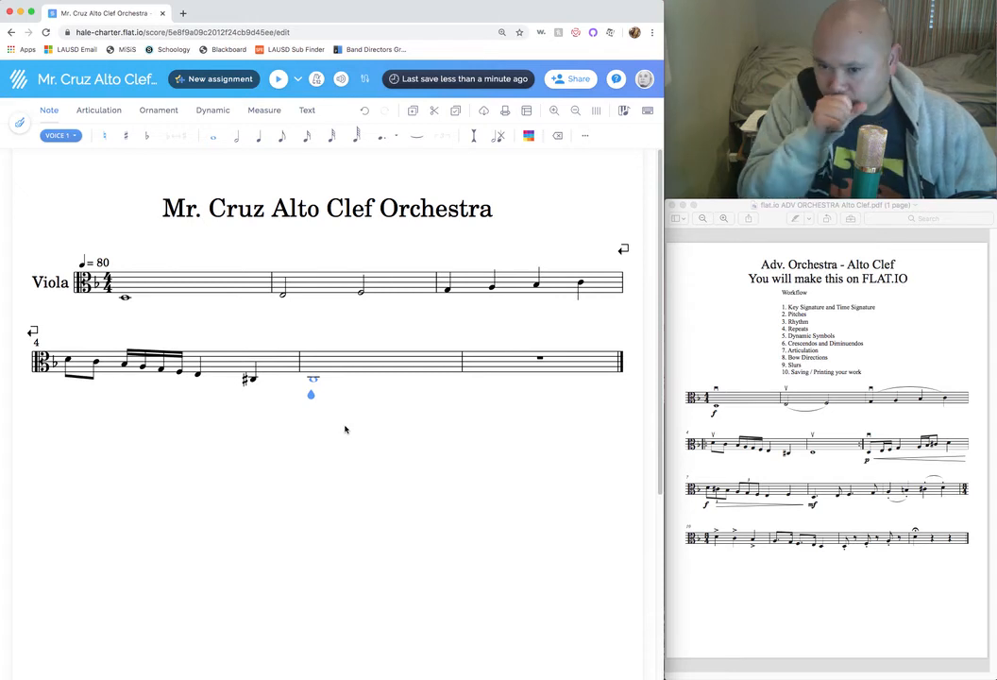
pyautogui.press('Down')
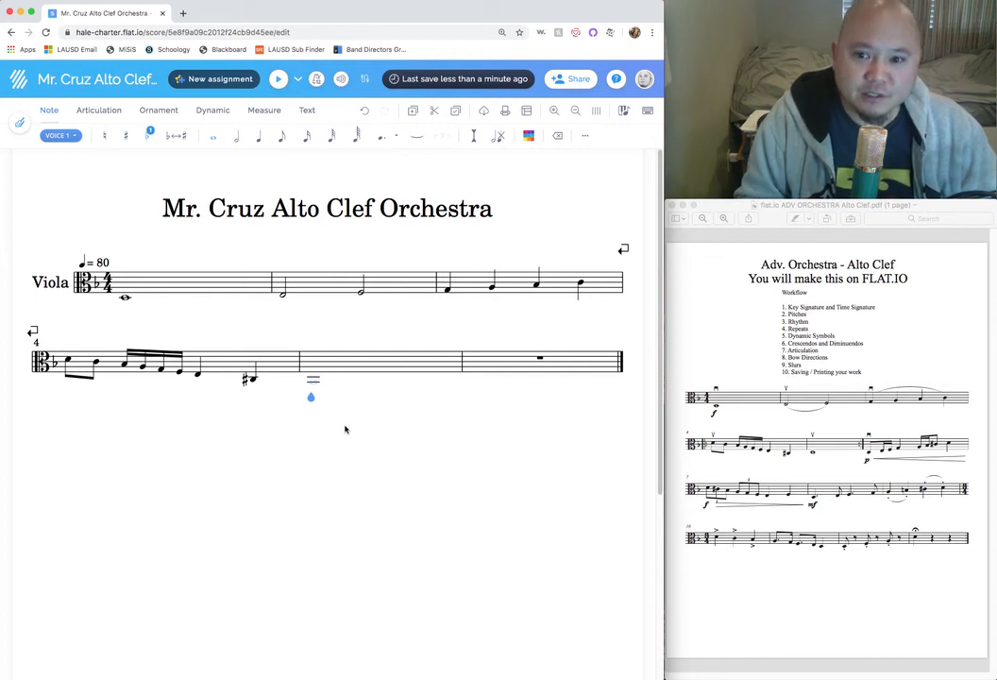
pyautogui.press('Up')
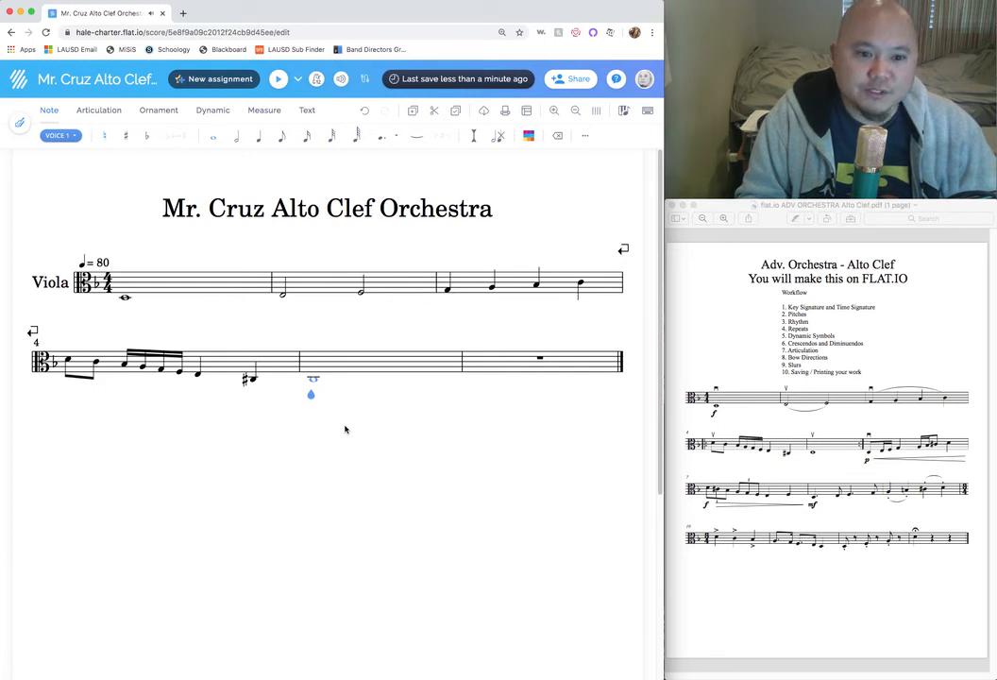
pyautogui.press('Up')
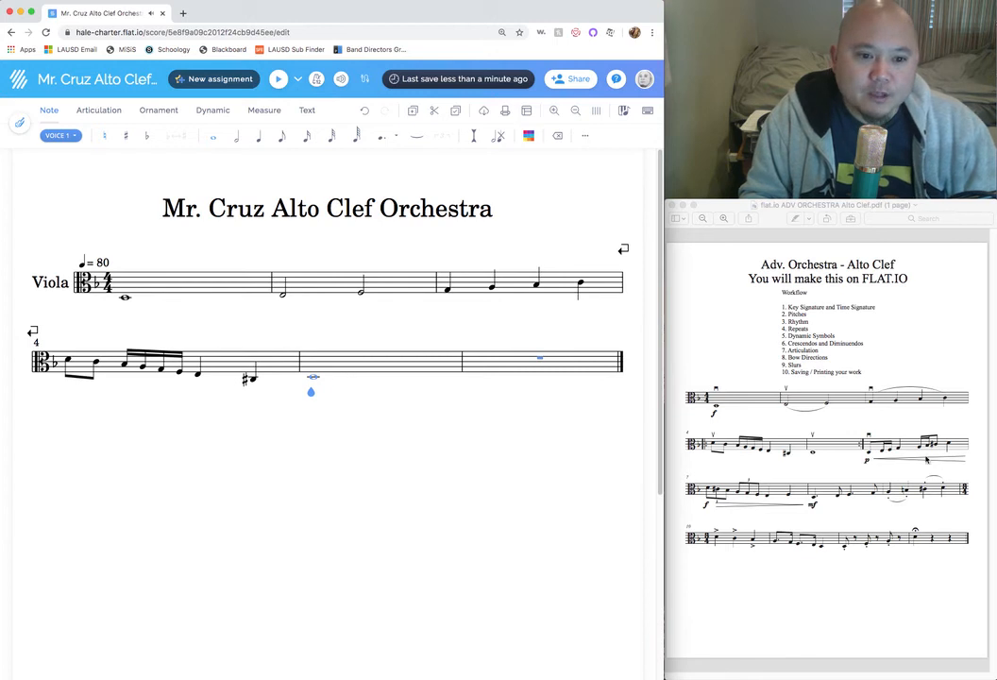
# Fill the first beat of measure 6 with an eighth note low D and two sixteenth notes, E and F, following the PDF
pyautogui.click(539, 358)
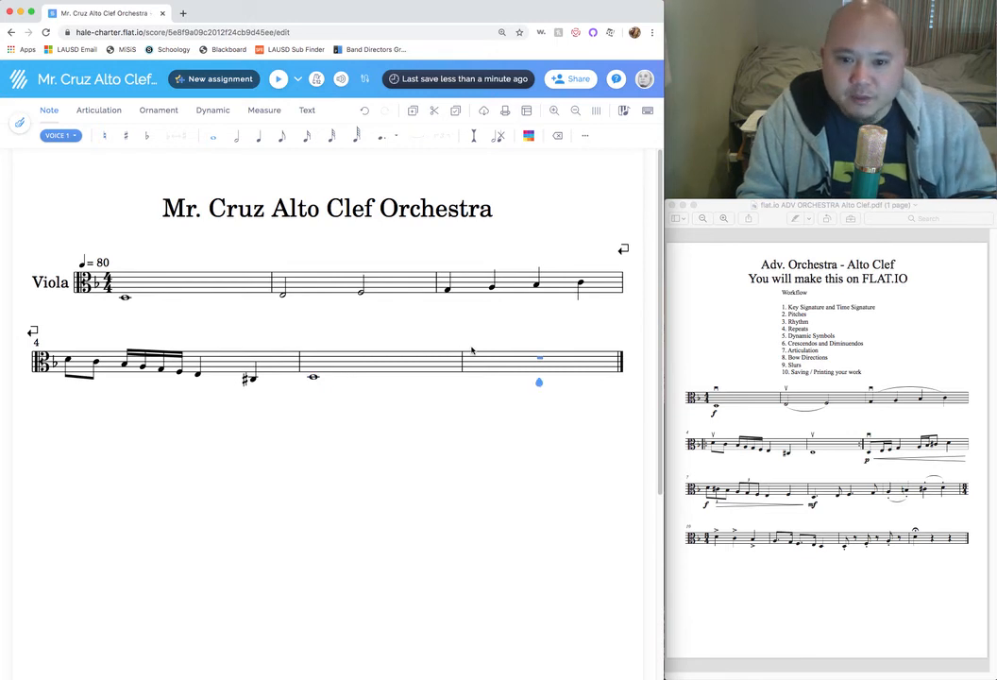
pyautogui.click(874, 456)
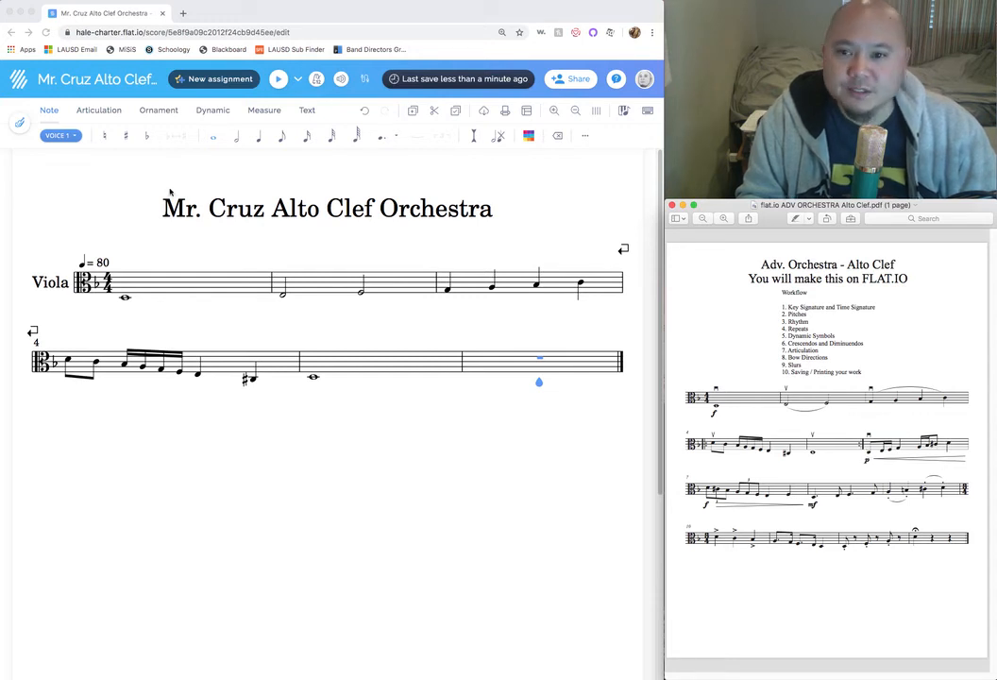
pyautogui.click(281, 139)
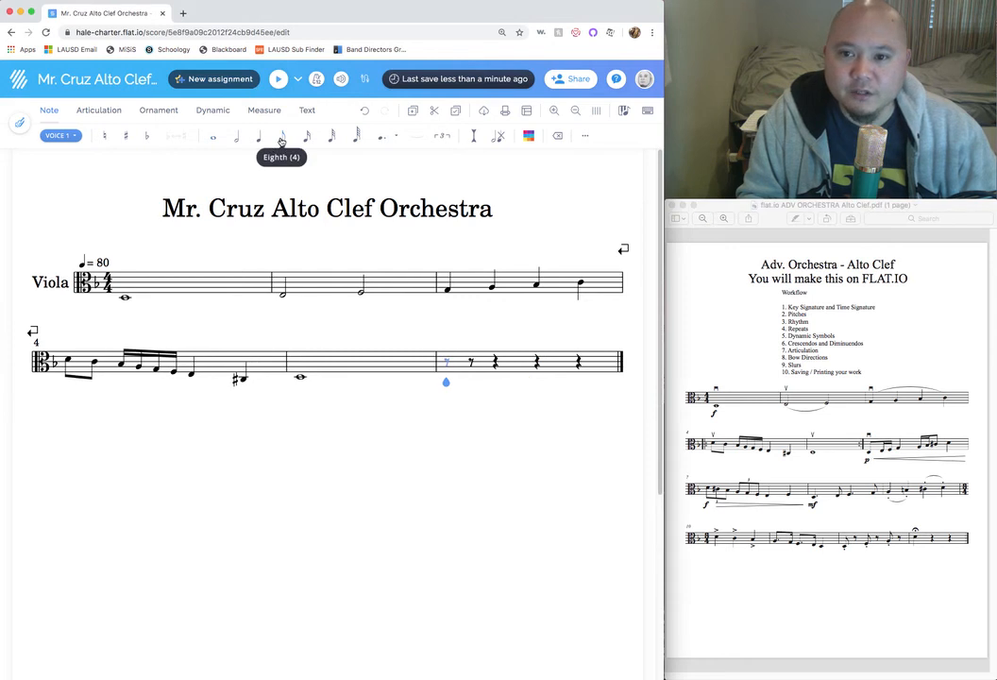
pyautogui.click(446, 381)
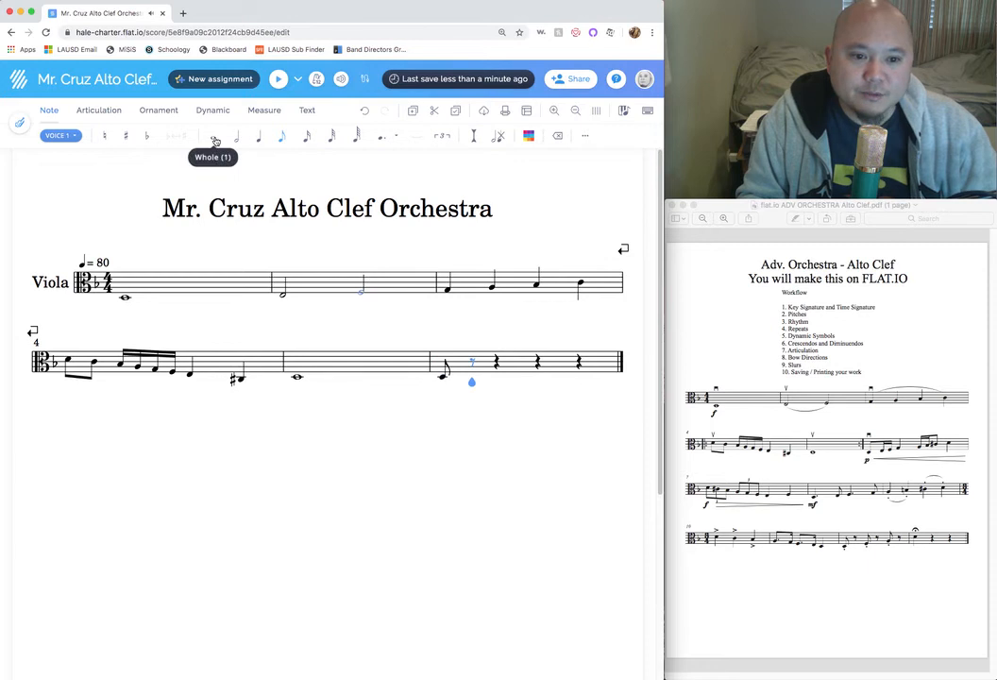
pyautogui.click(304, 137)
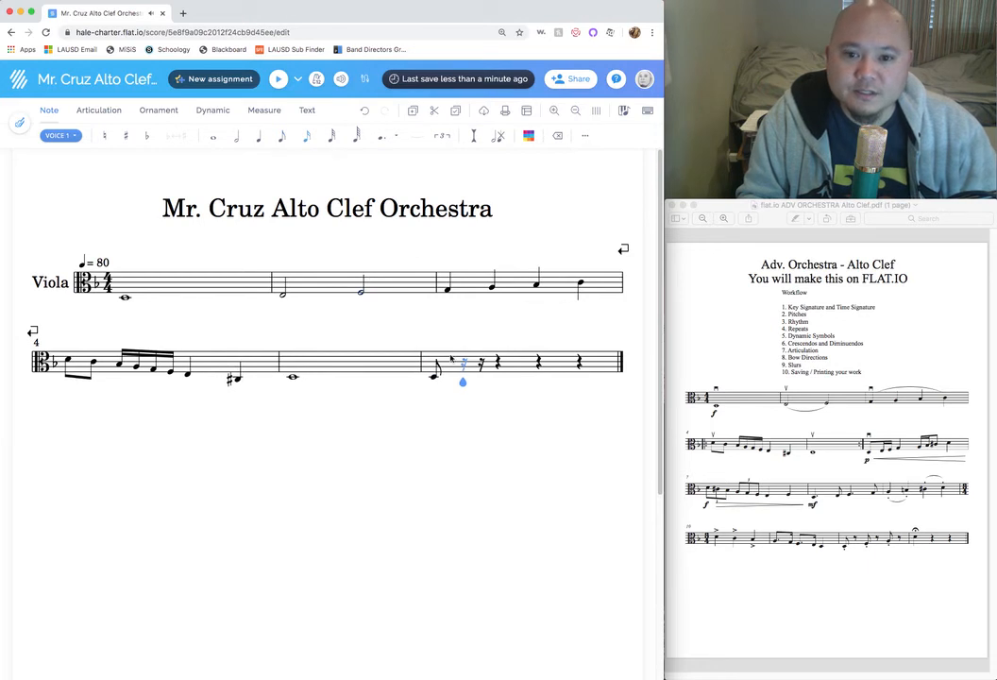
pyautogui.click(463, 379)
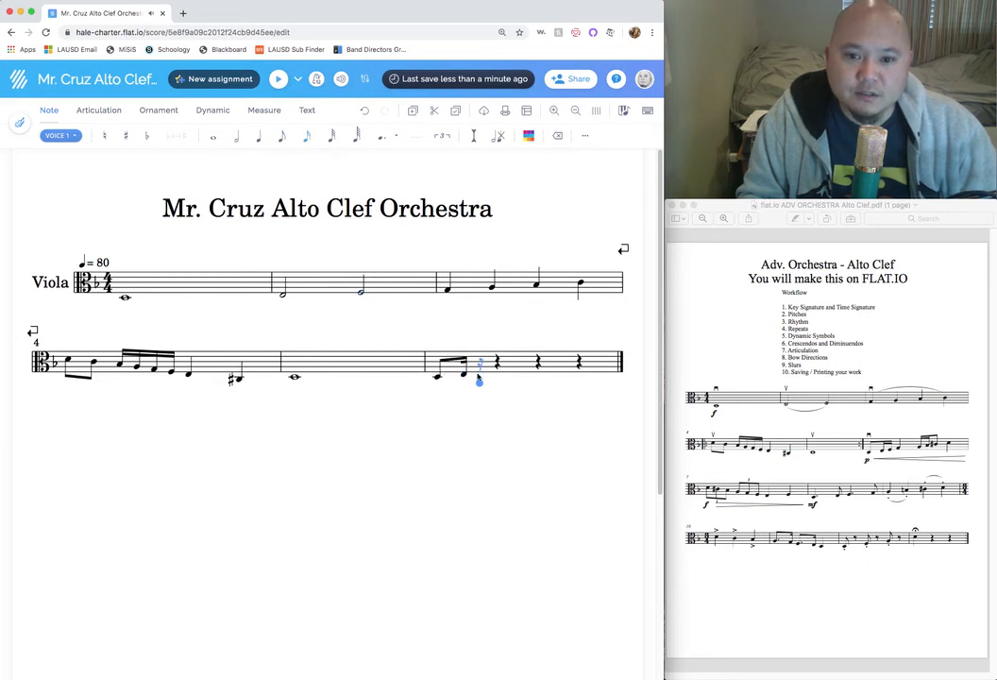
pyautogui.click(479, 376)
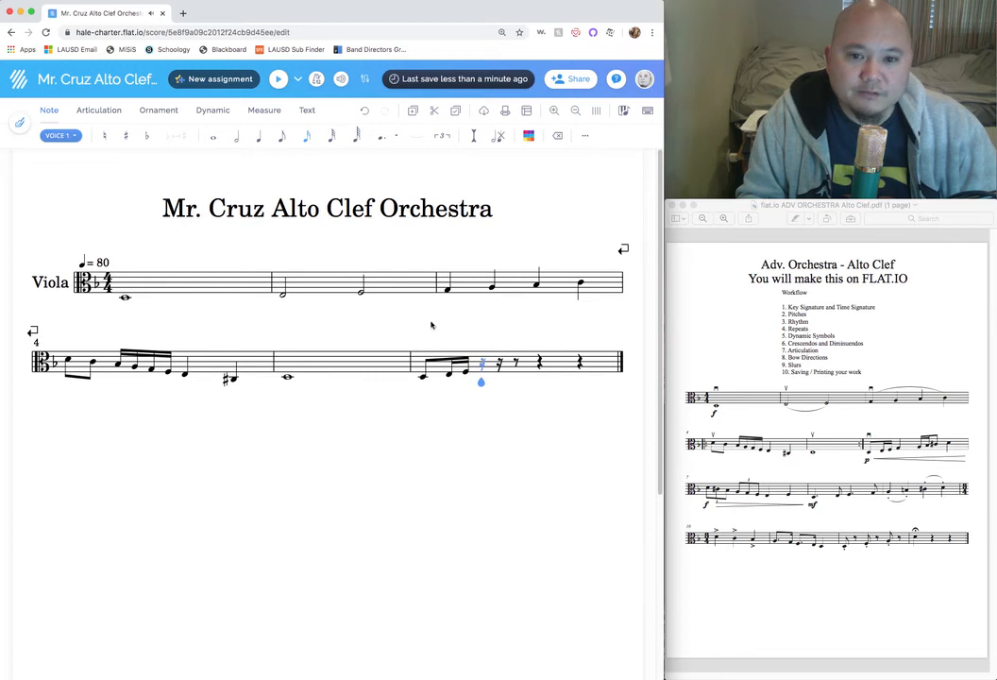
# Enter a quarter note on the second beat of measure 6 and correct its pitch to G
pyautogui.click(259, 137)
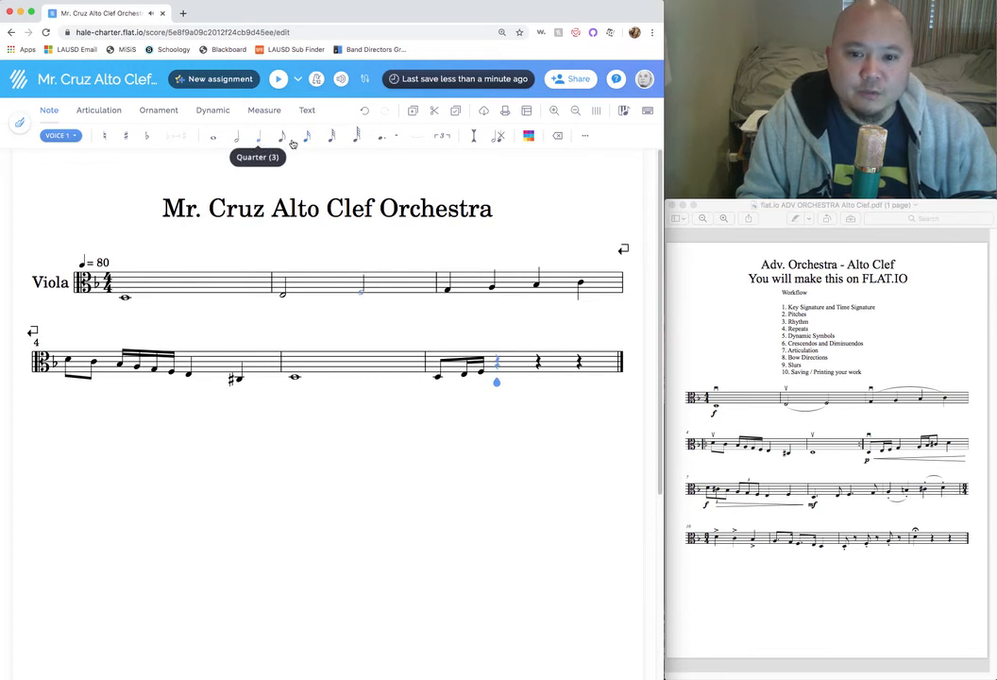
pyautogui.click(496, 374)
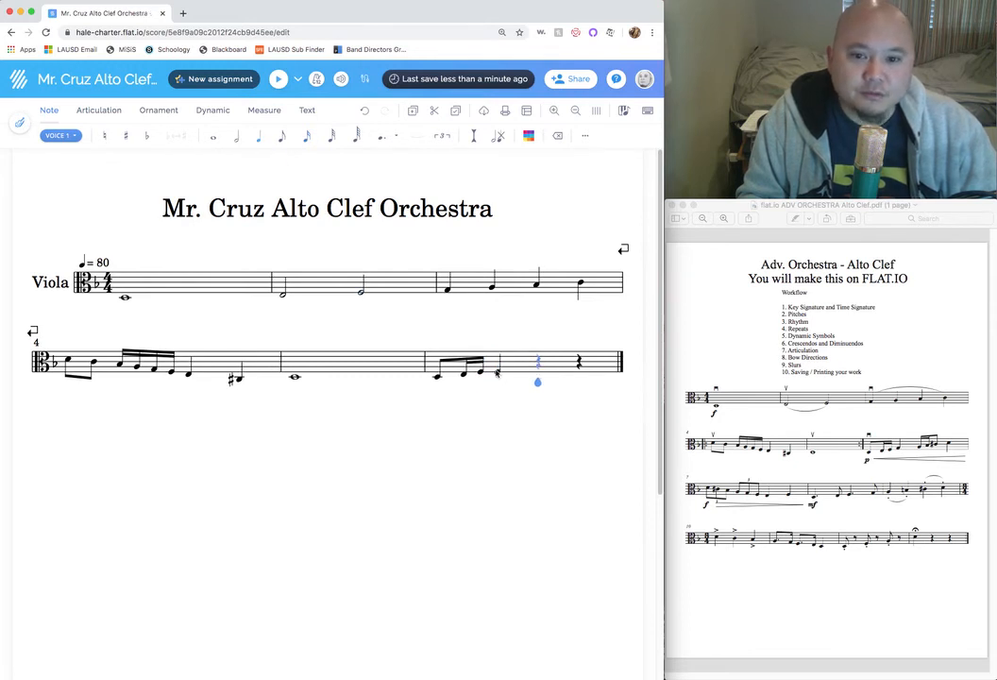
pyautogui.click(502, 383)
pyautogui.press('BackSpace')
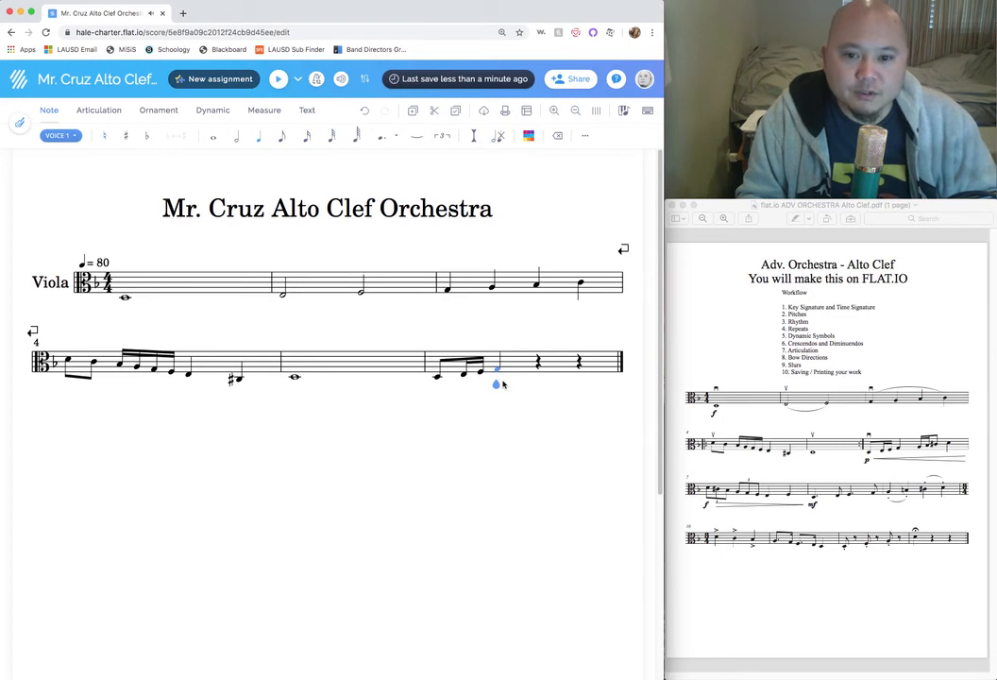
pyautogui.click(498, 372)
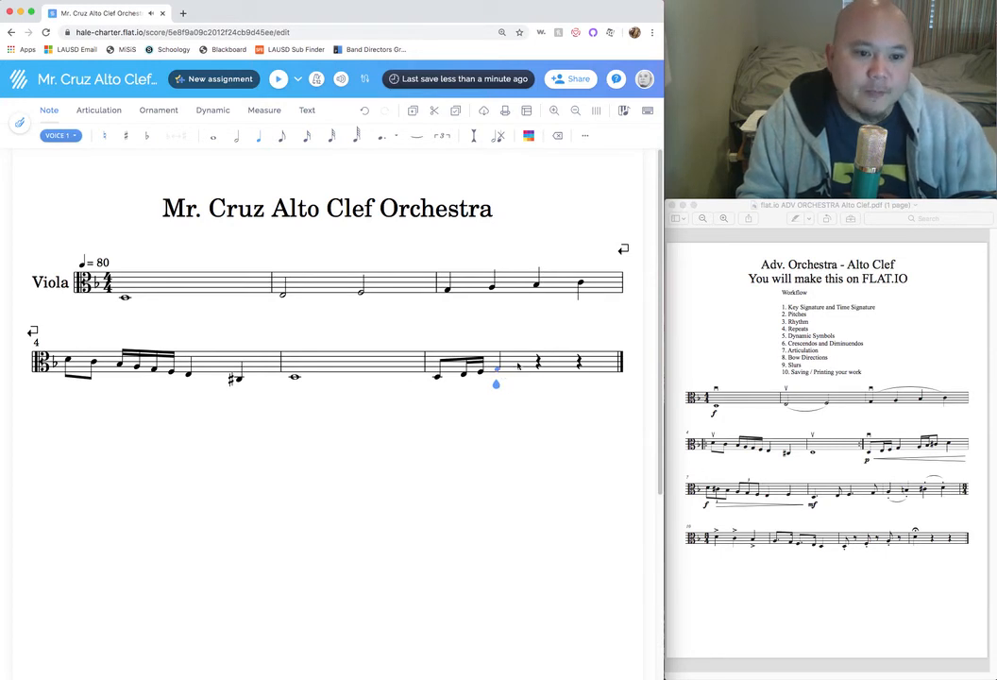
pyautogui.click(532, 366)
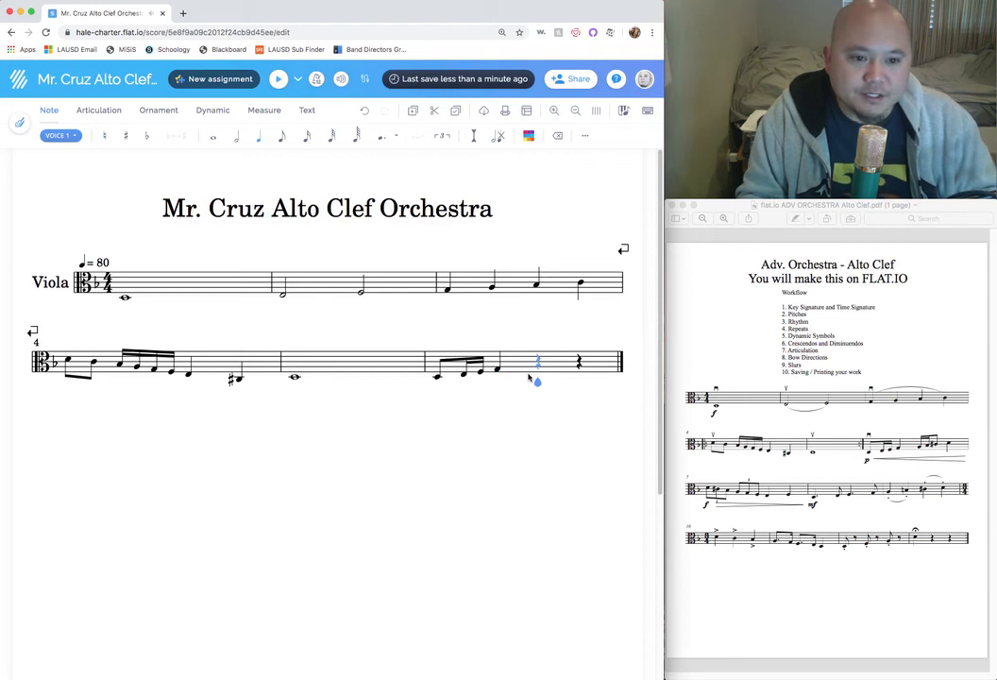
pyautogui.click(282, 138)
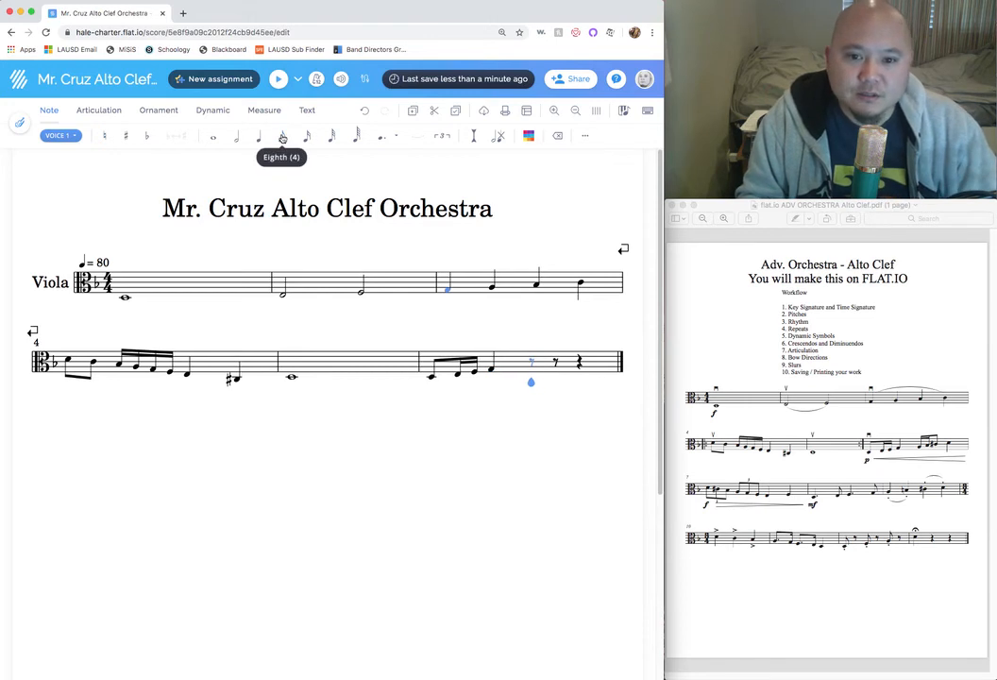
pyautogui.click(531, 368)
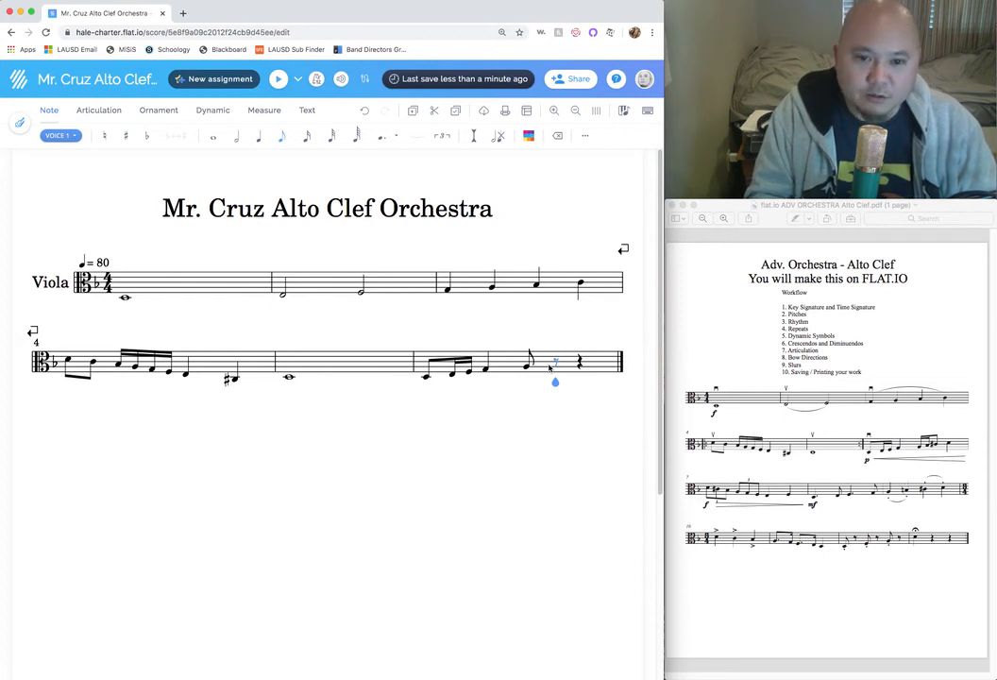
pyautogui.scroll(-3, 550, 366)
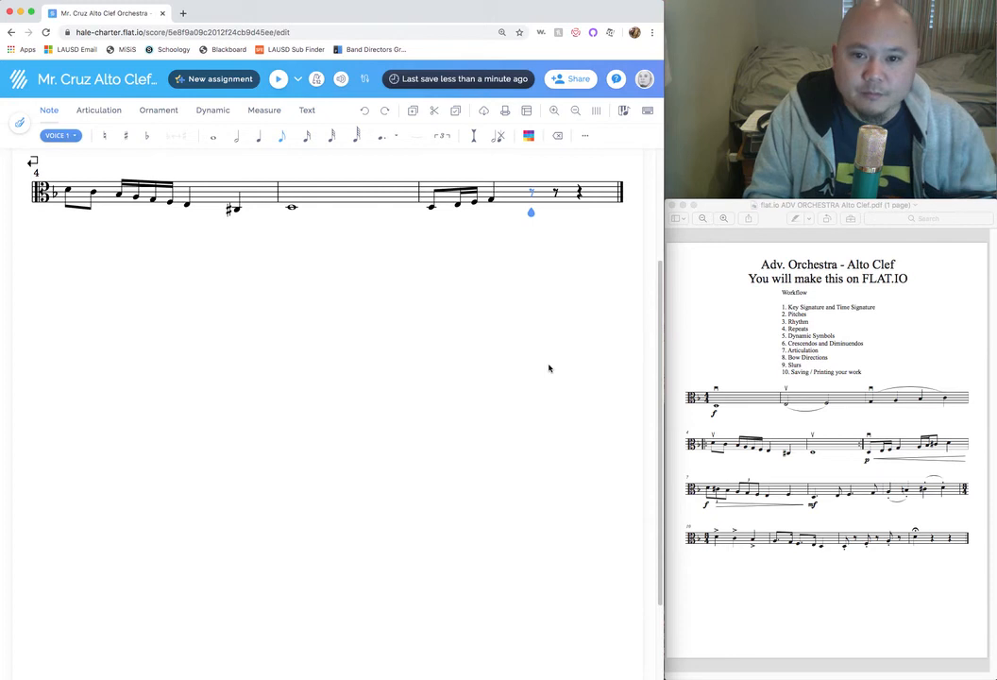
# Fill the third beat of measure 6 with sixteenth notes A and B and an eighth note C, adding a sharp to the C
pyautogui.click(307, 137)
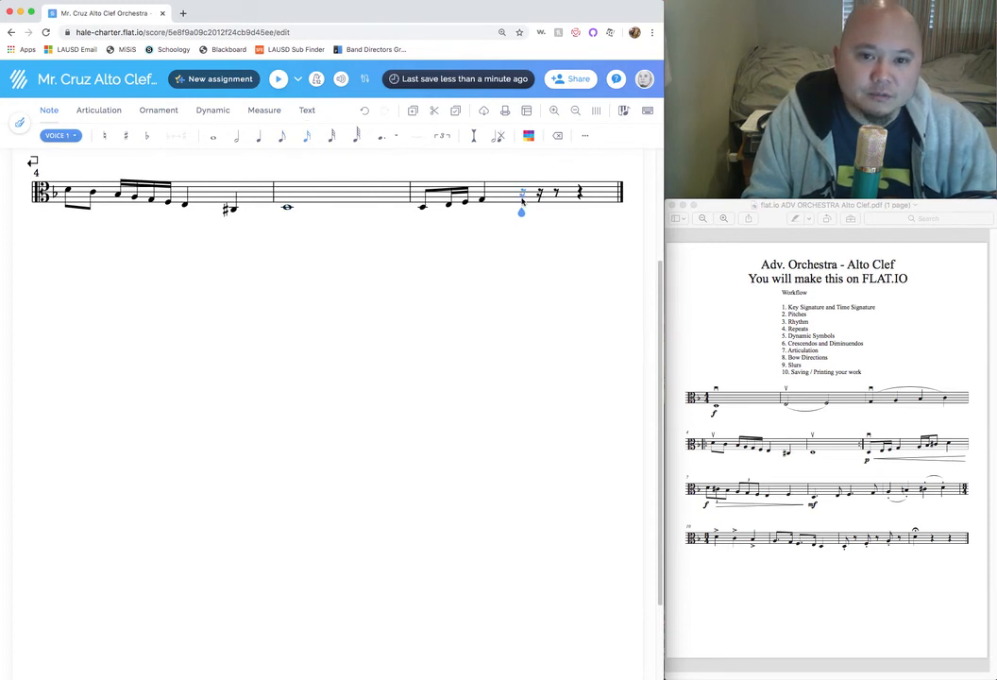
pyautogui.click(522, 198)
pyautogui.click(539, 195)
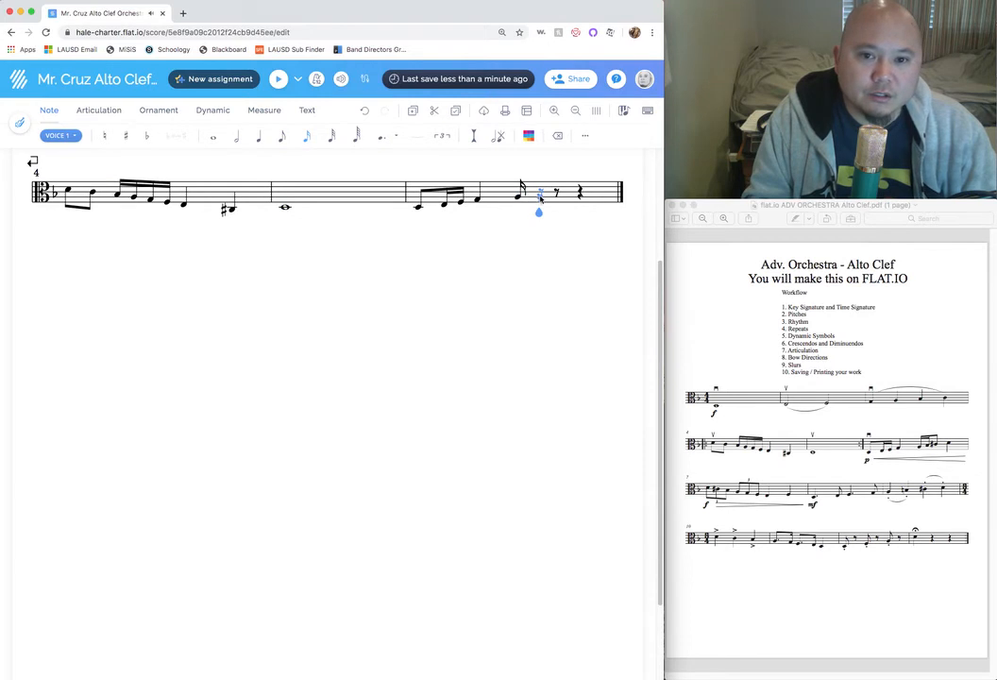
pyautogui.click(539, 194)
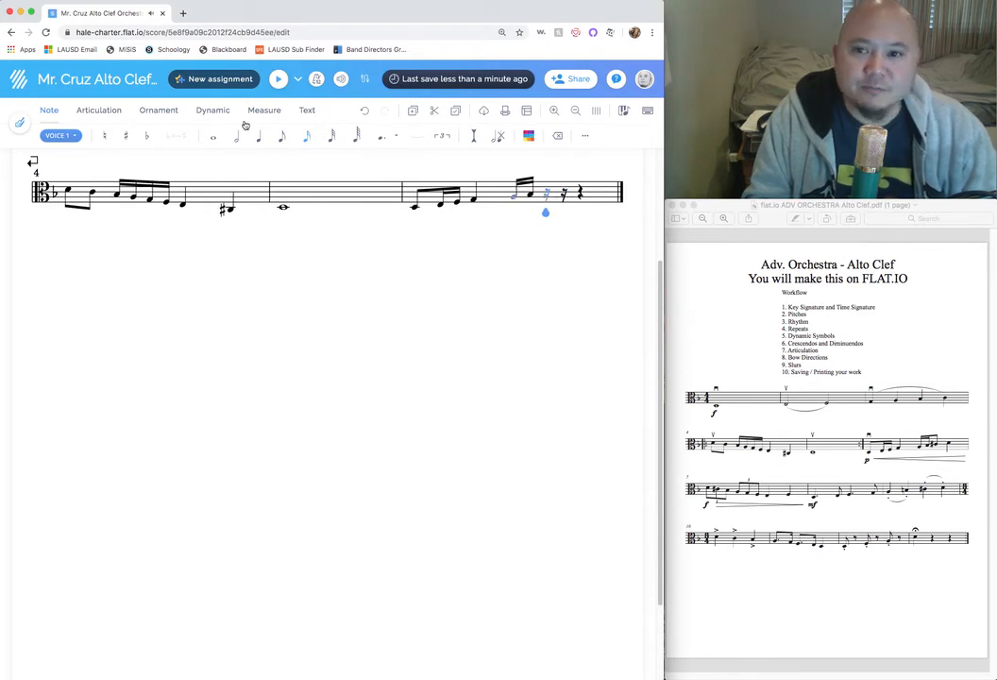
pyautogui.click(282, 138)
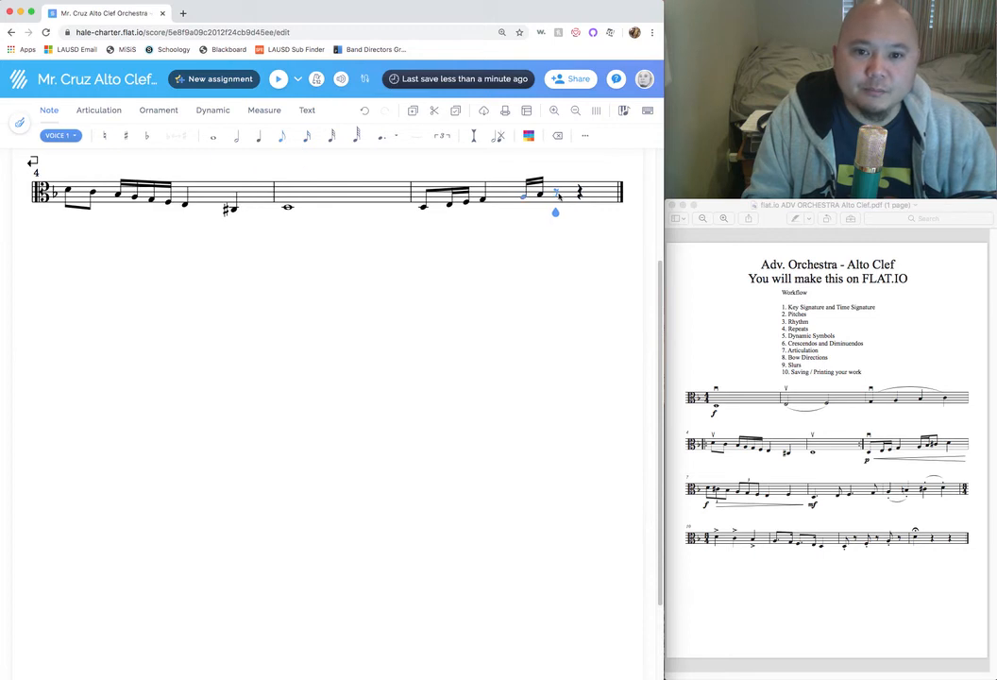
pyautogui.click(557, 192)
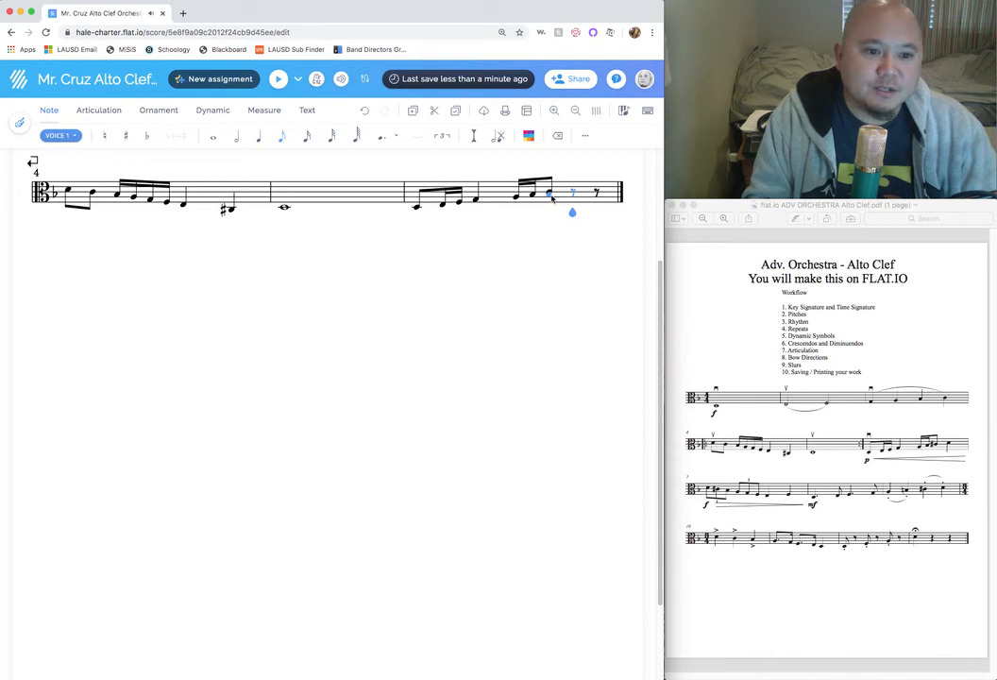
pyautogui.click(551, 196)
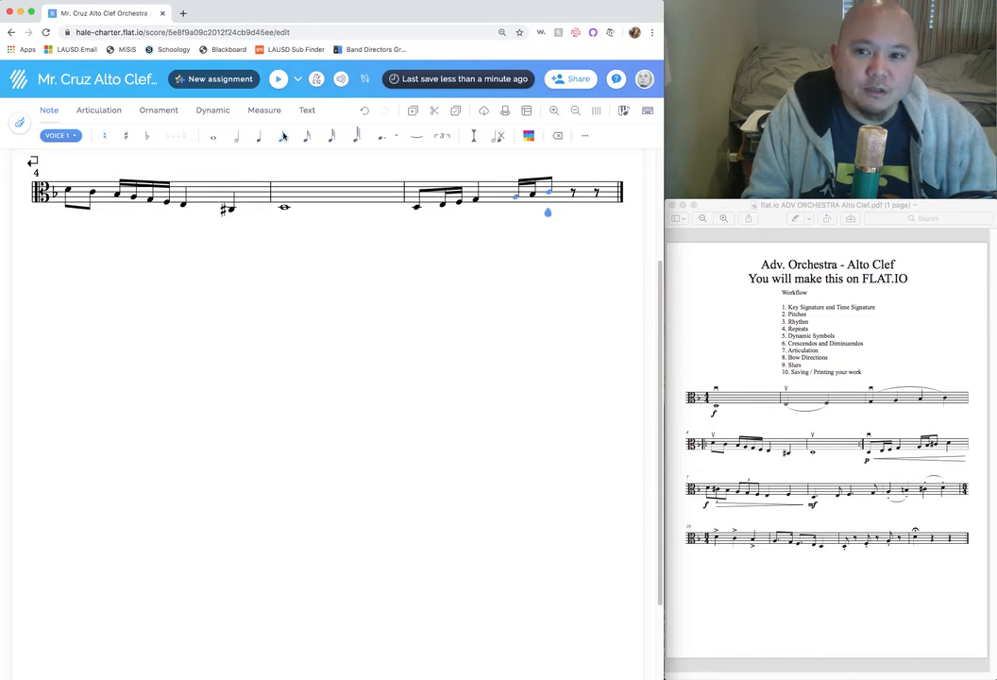
pyautogui.click(126, 138)
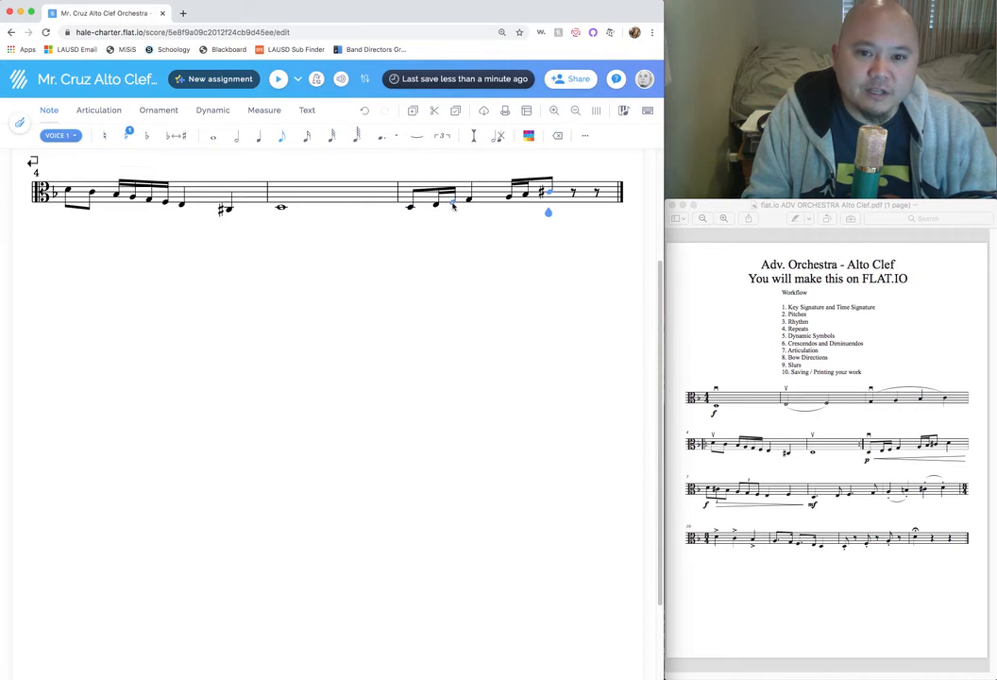
# Complete measure 6 with a quarter note D on the fourth beat
pyautogui.click(572, 215)
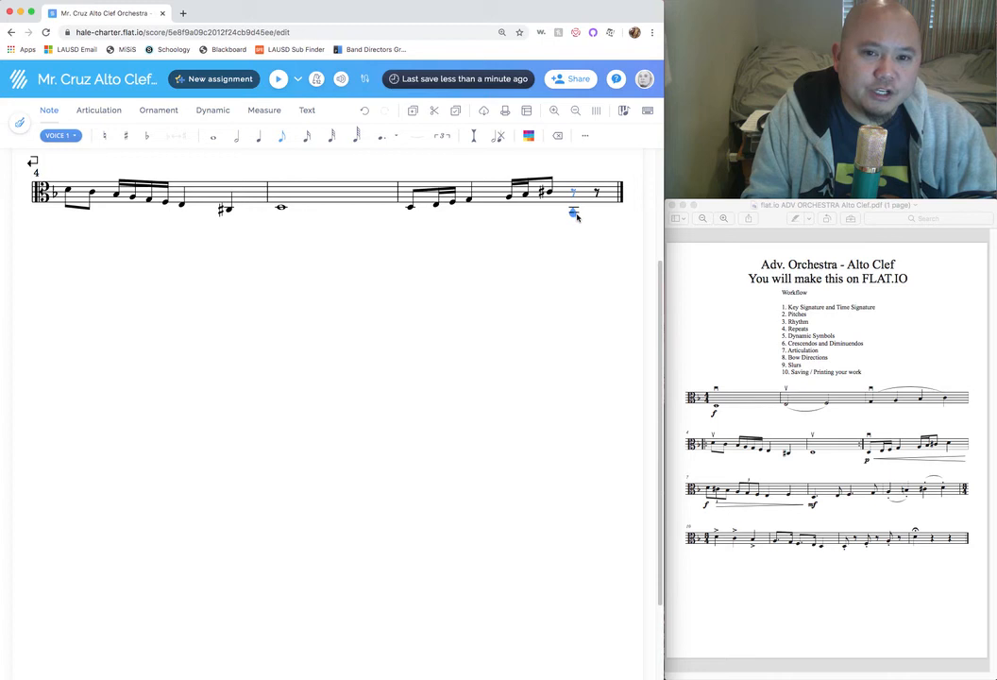
pyautogui.click(259, 139)
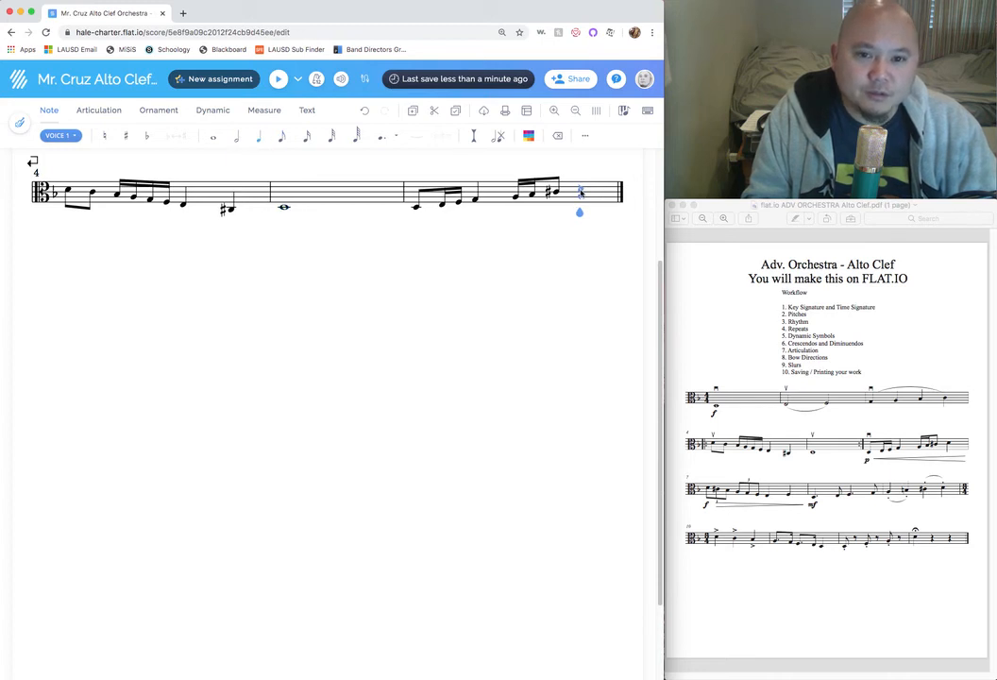
pyautogui.press('Right')
pyautogui.scroll(5, 548, 298)
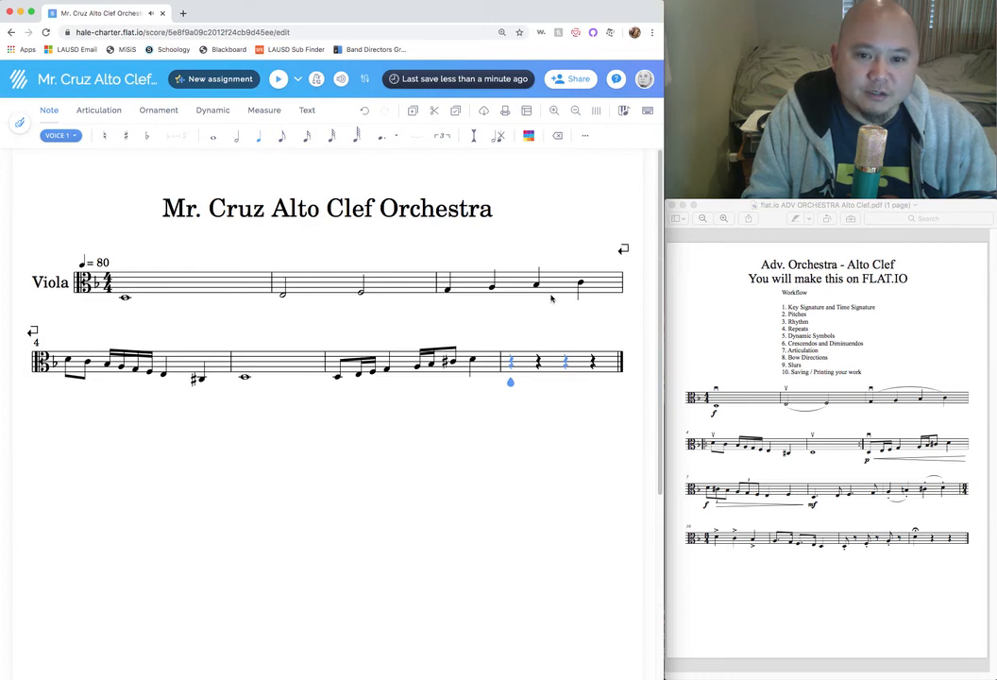
# Insert a system break so that measure 7 starts a new line, as in the PDF
pyautogui.click(748, 374)
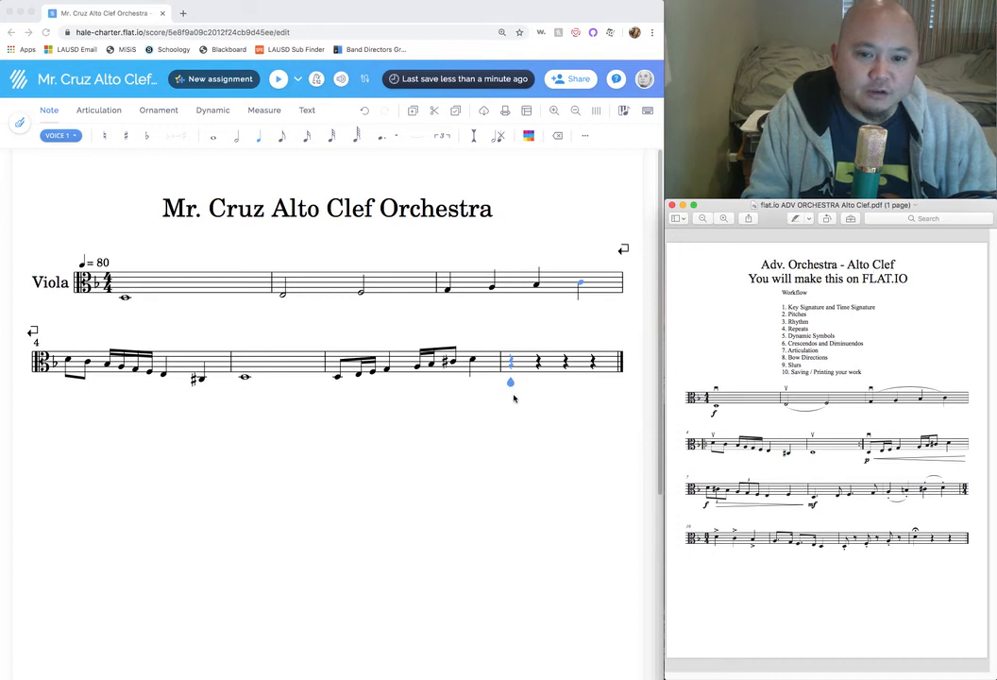
pyautogui.click(270, 110)
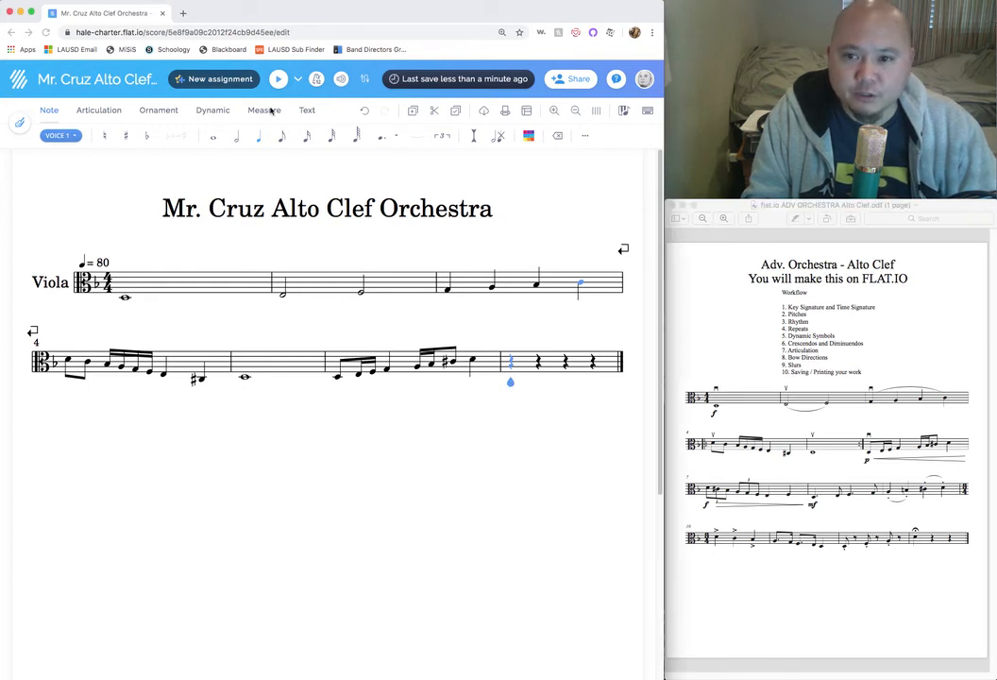
pyautogui.click(267, 110)
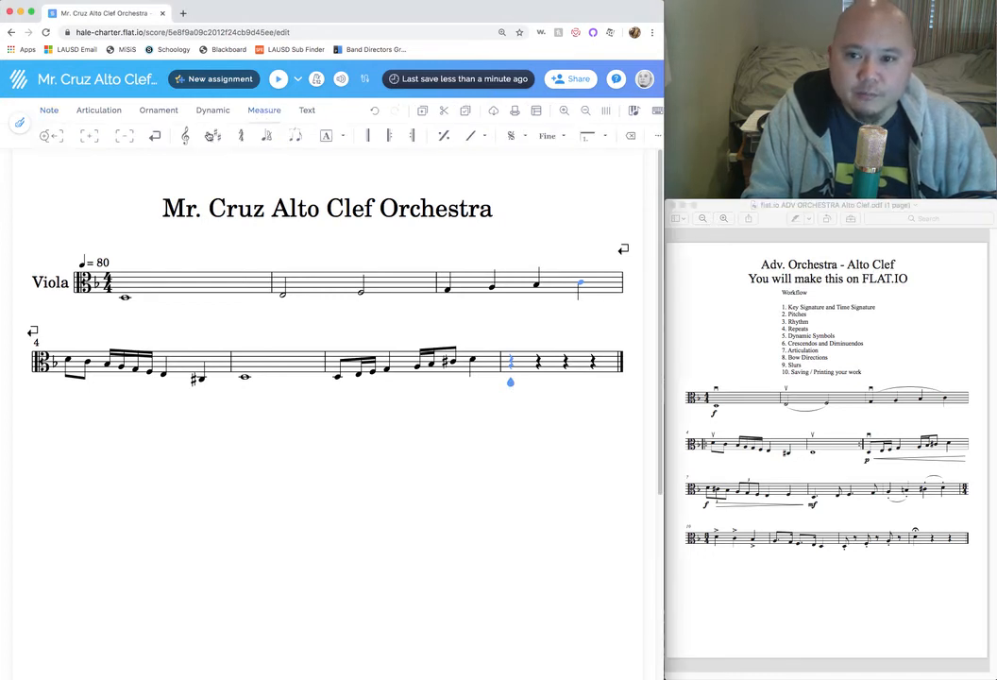
pyautogui.click(155, 136)
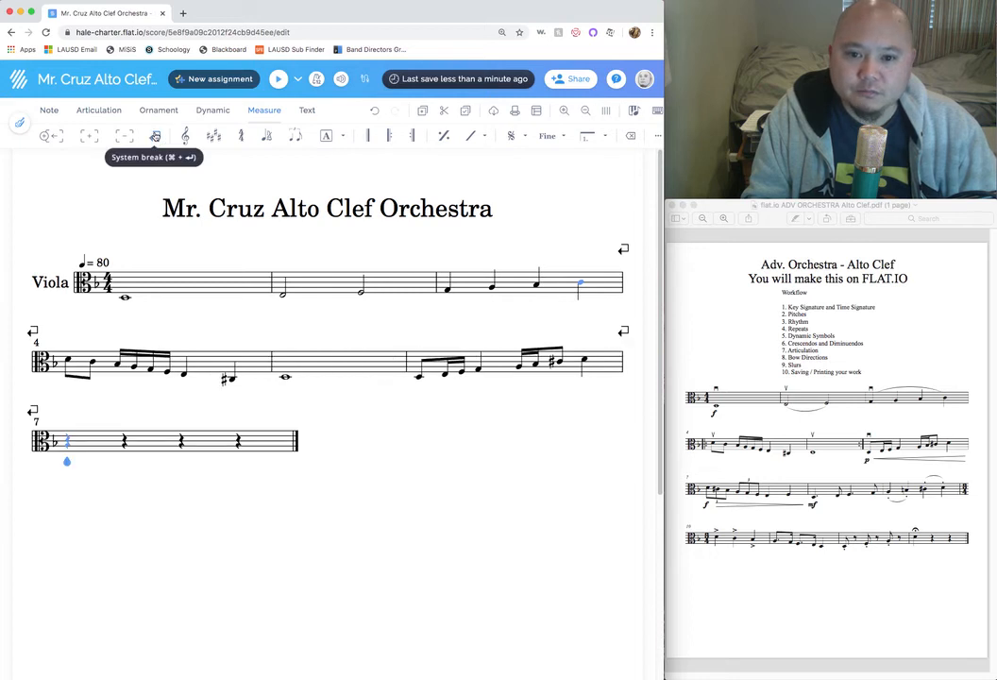
# Enter an eighth note D at the start of measure 7, following the PDF, and select that note
pyautogui.click(768, 507)
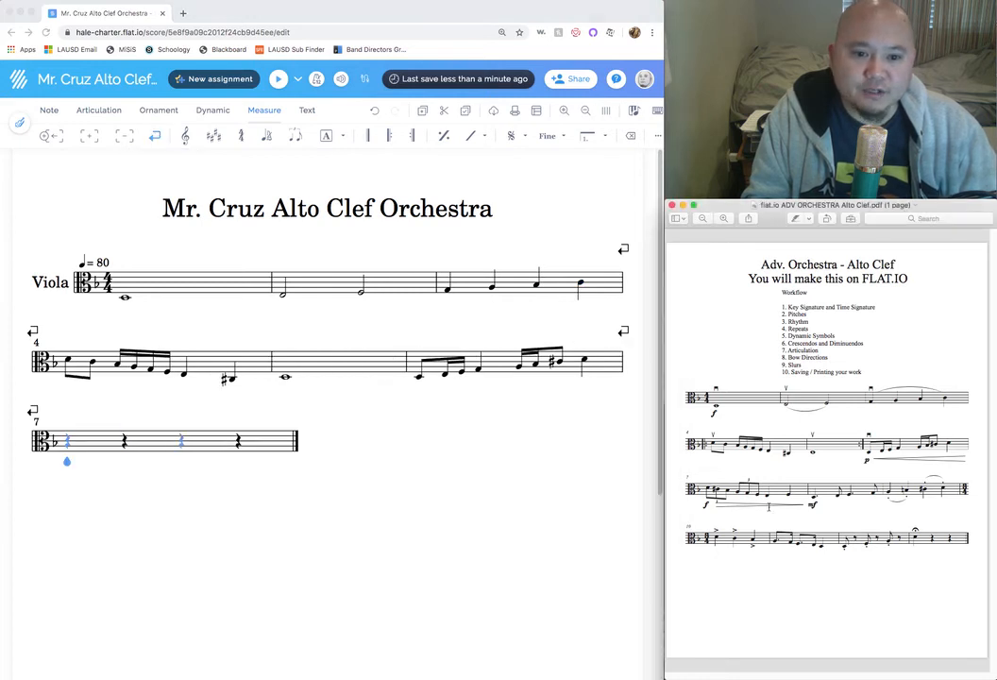
pyautogui.click(116, 509)
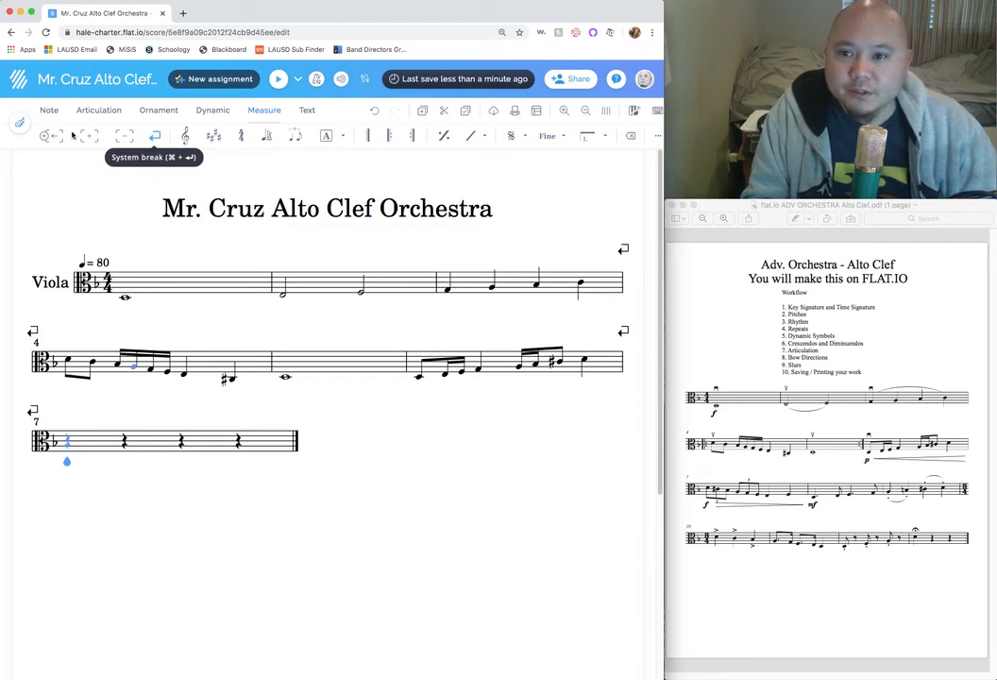
pyautogui.click(47, 110)
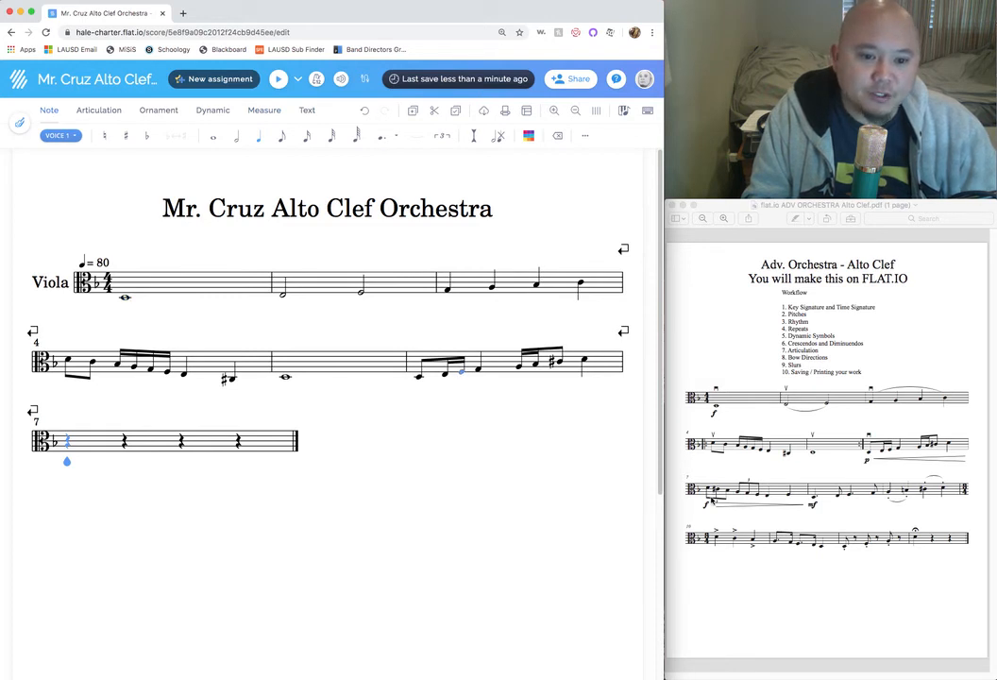
pyautogui.click(282, 138)
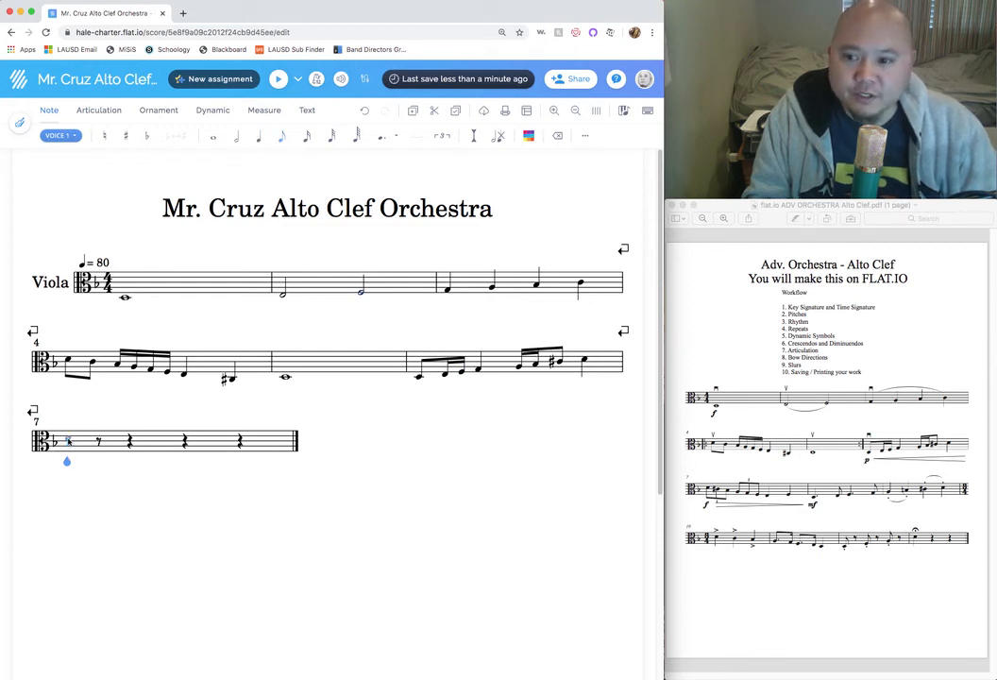
pyautogui.click(67, 443)
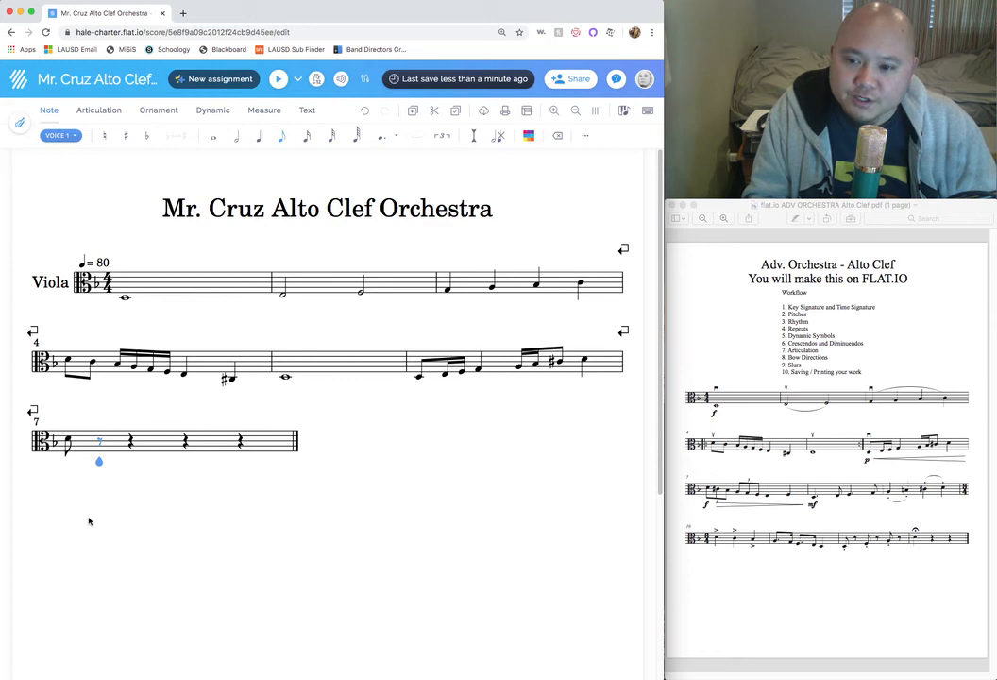
pyautogui.press('Left')
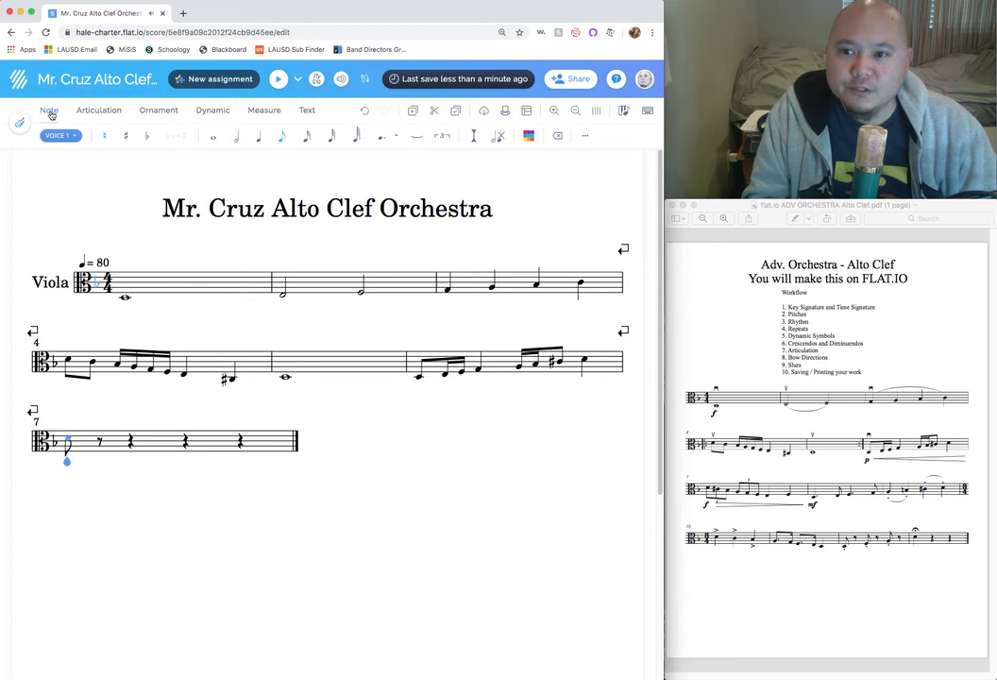
# Turn the first beat of measure 7 into an eighth-note triplet and enter C sharp as its second note
pyautogui.click(443, 139)
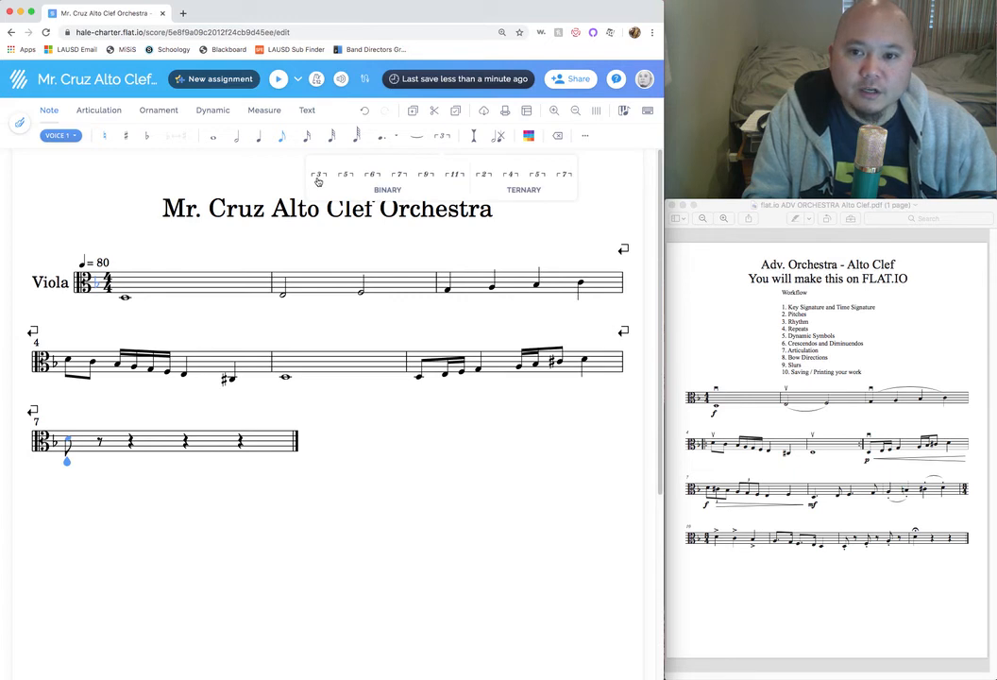
pyautogui.click(317, 178)
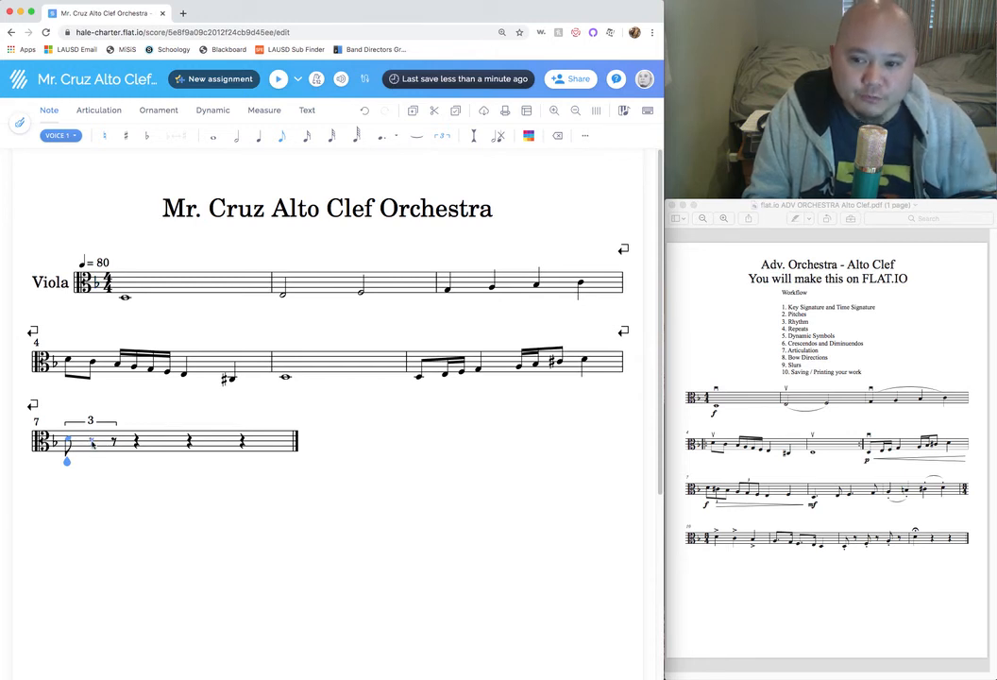
pyautogui.press('Right')
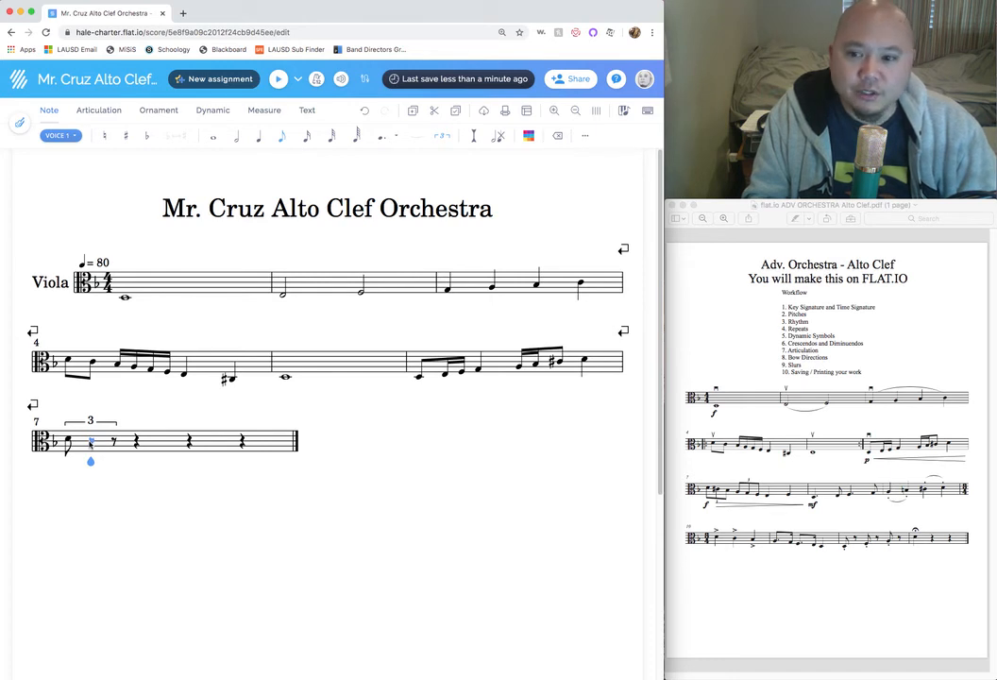
pyautogui.click(90, 441)
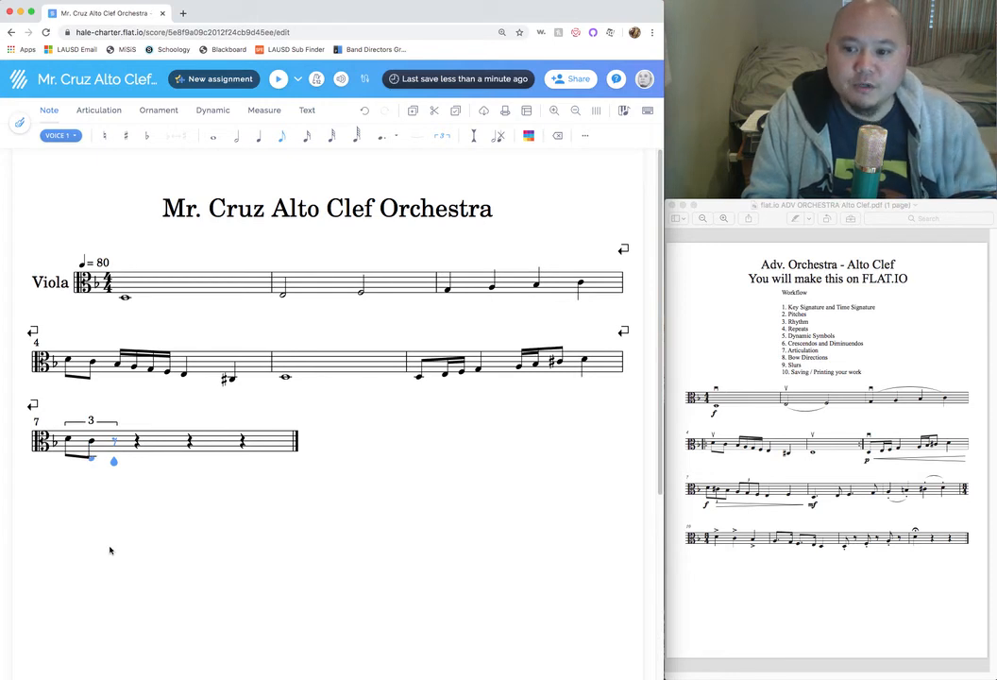
pyautogui.press('Left')
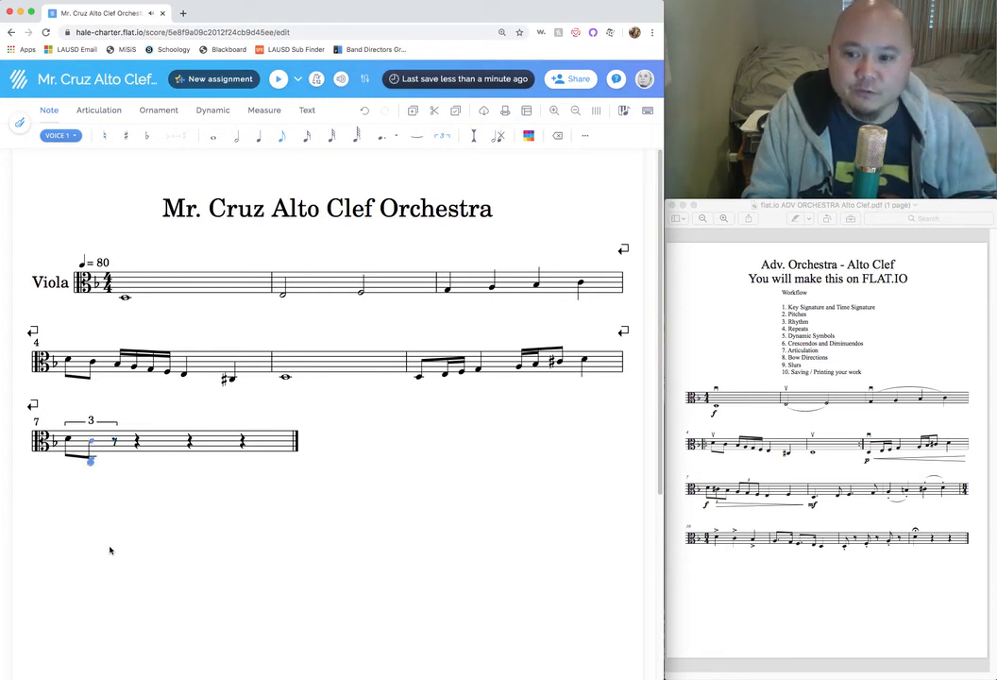
pyautogui.click(129, 140)
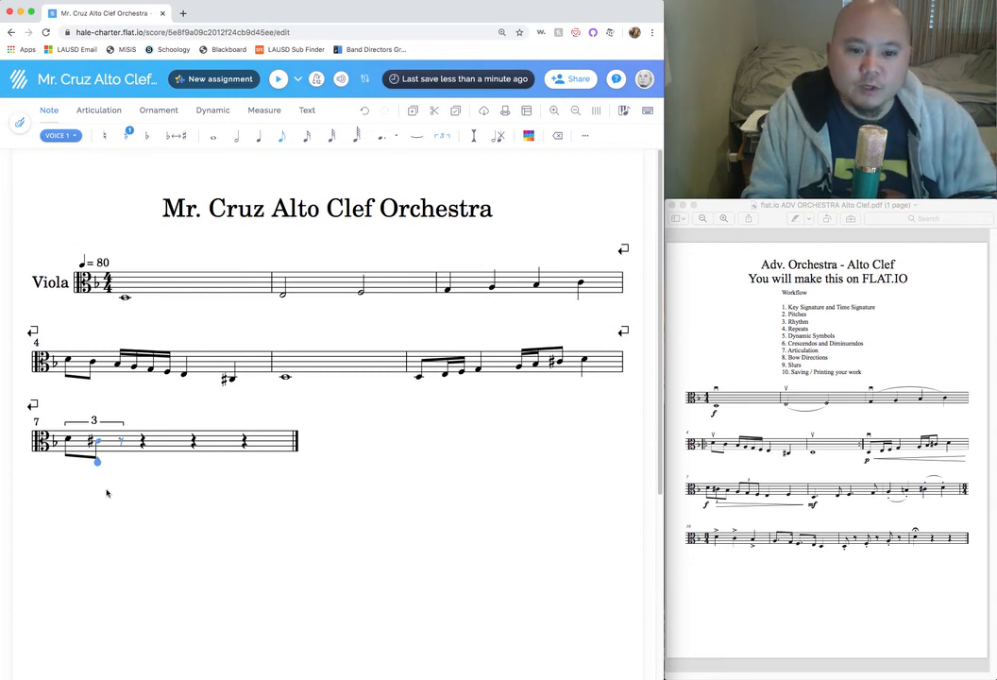
# Complete the first triplet of measure 7 with an eighth note B
pyautogui.press('Right')
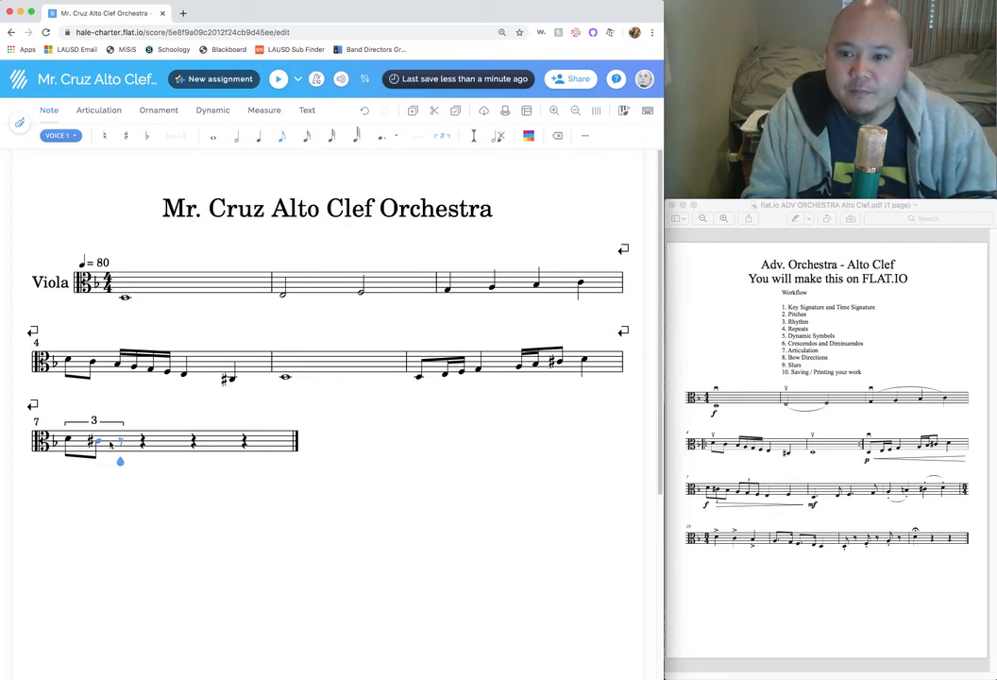
pyautogui.press('Delete')
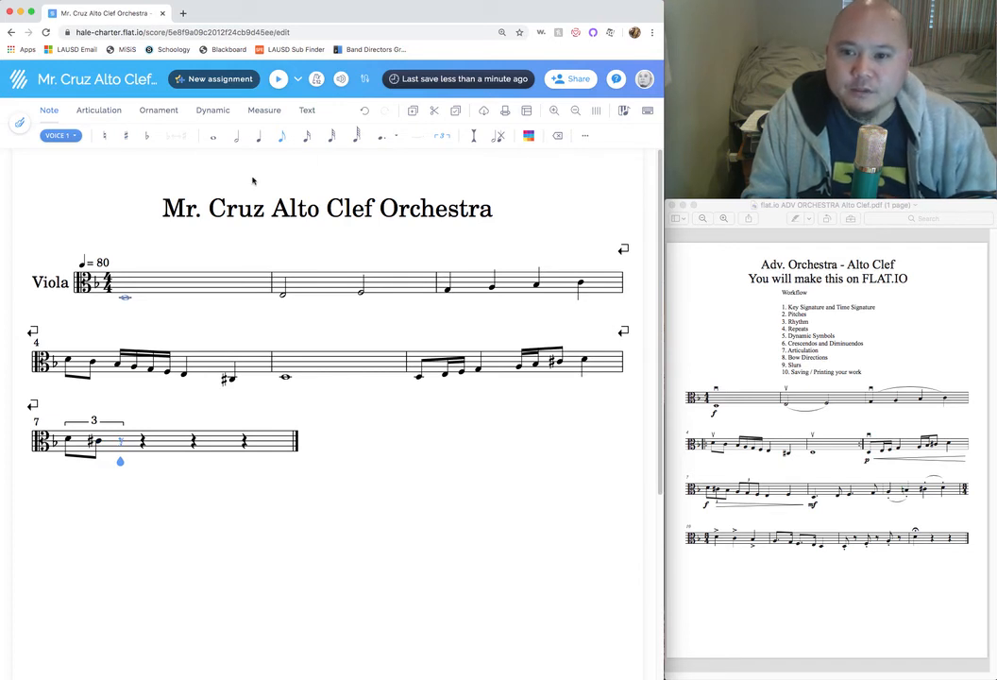
pyautogui.click(283, 140)
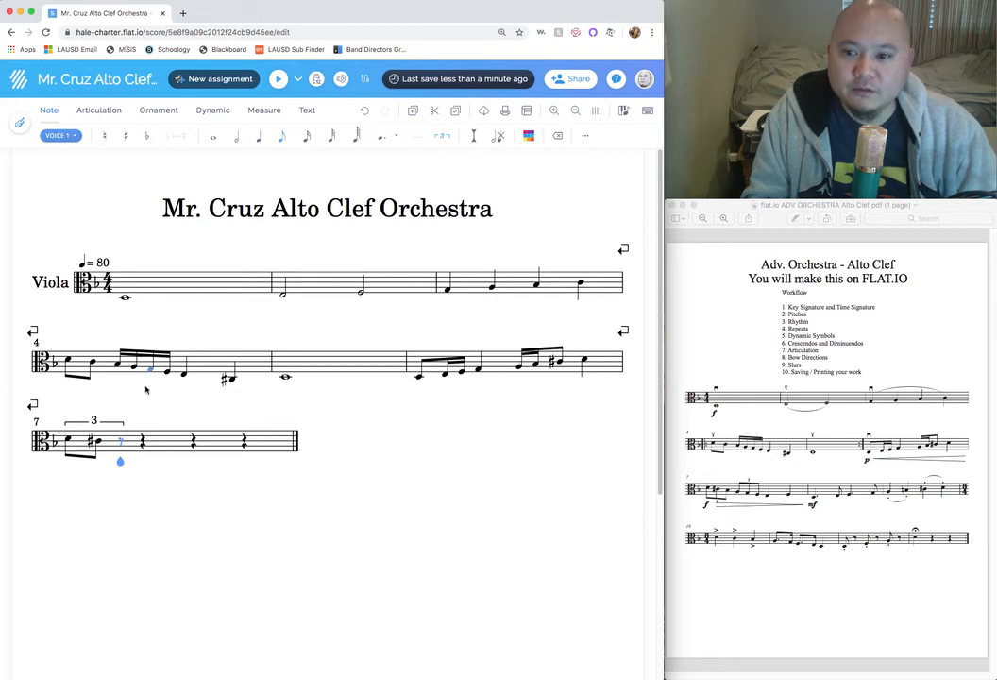
pyautogui.click(120, 444)
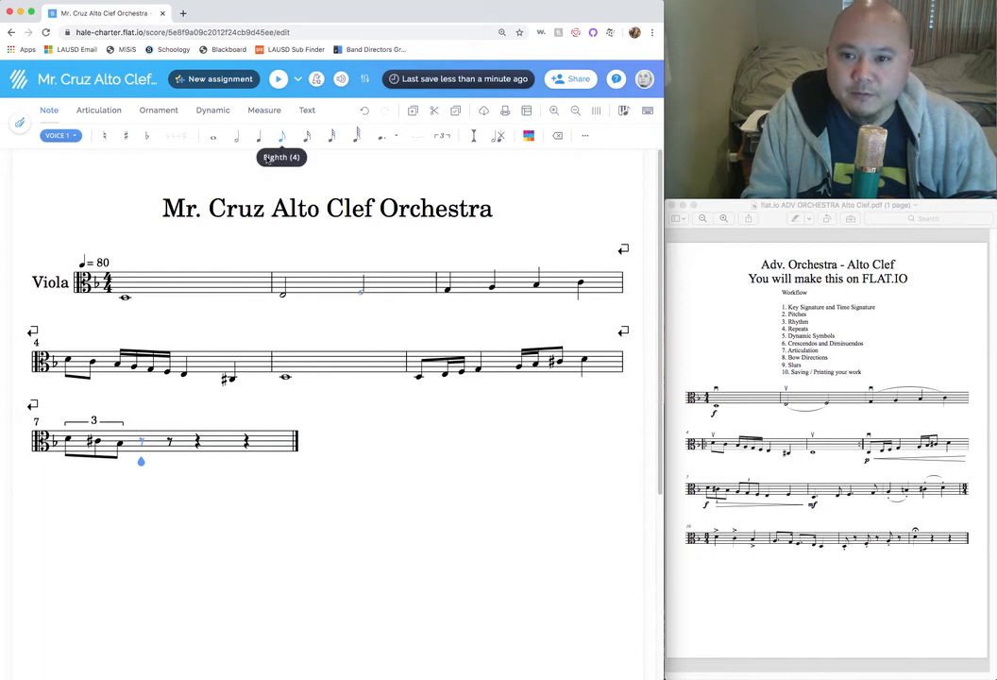
# Fill the second beat of measure 7 with an eighth-note triplet of A, G and F
pyautogui.click(142, 441)
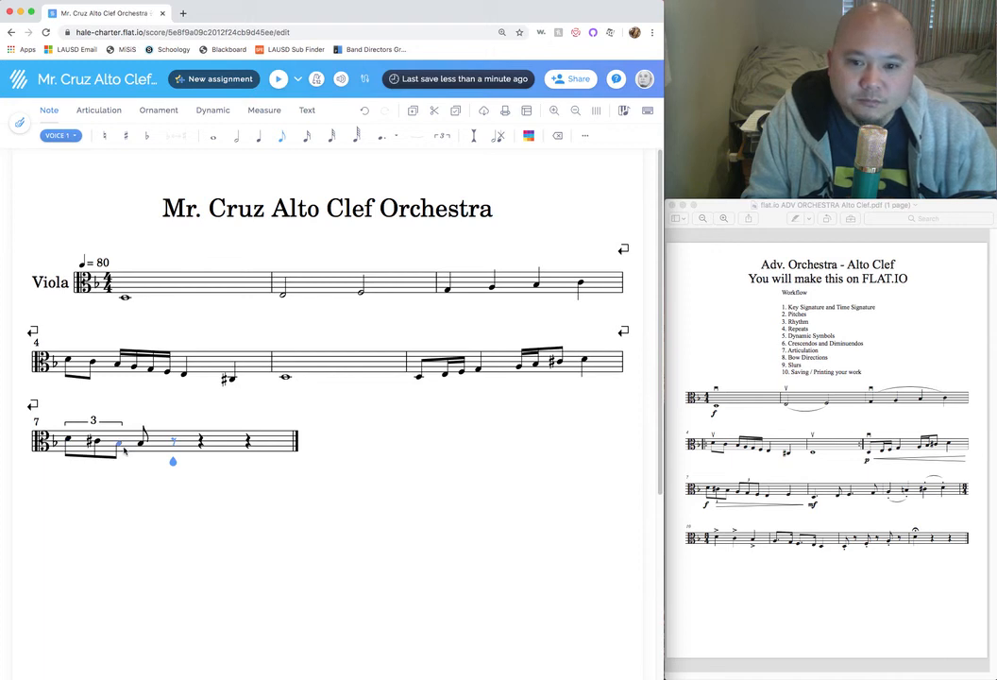
pyautogui.press('Left')
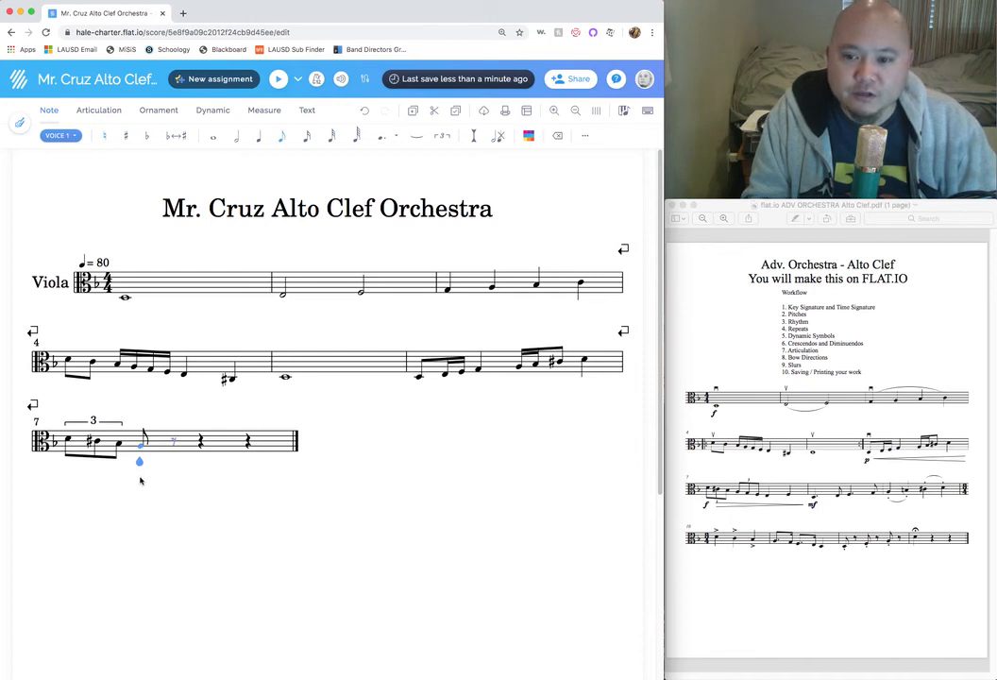
pyautogui.moveTo(142, 451); pyautogui.dragTo(141, 468)
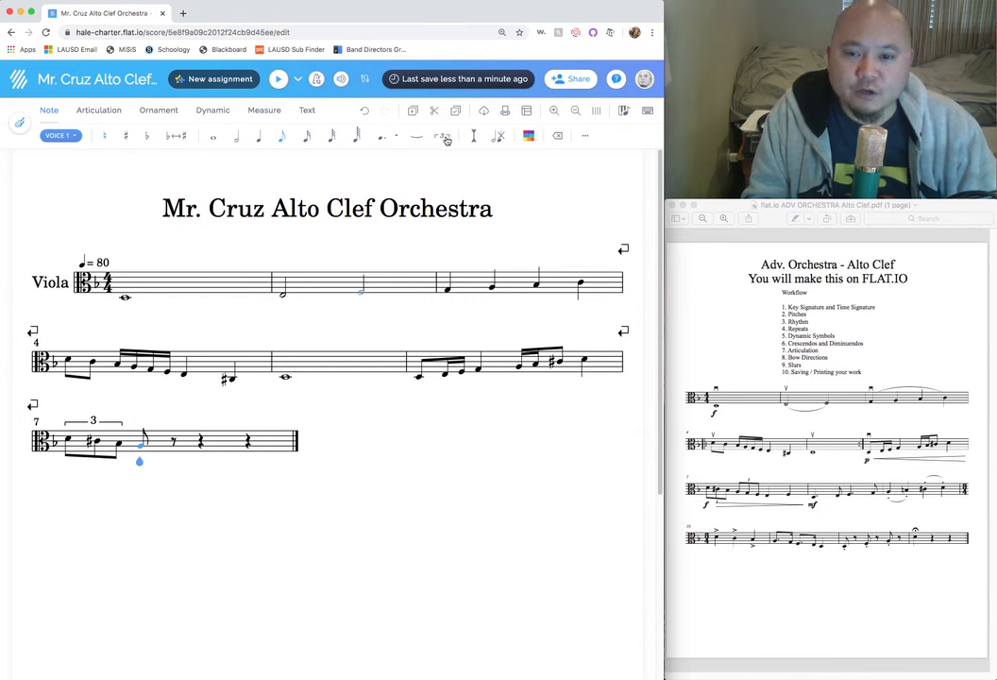
pyautogui.moveTo(447, 139)
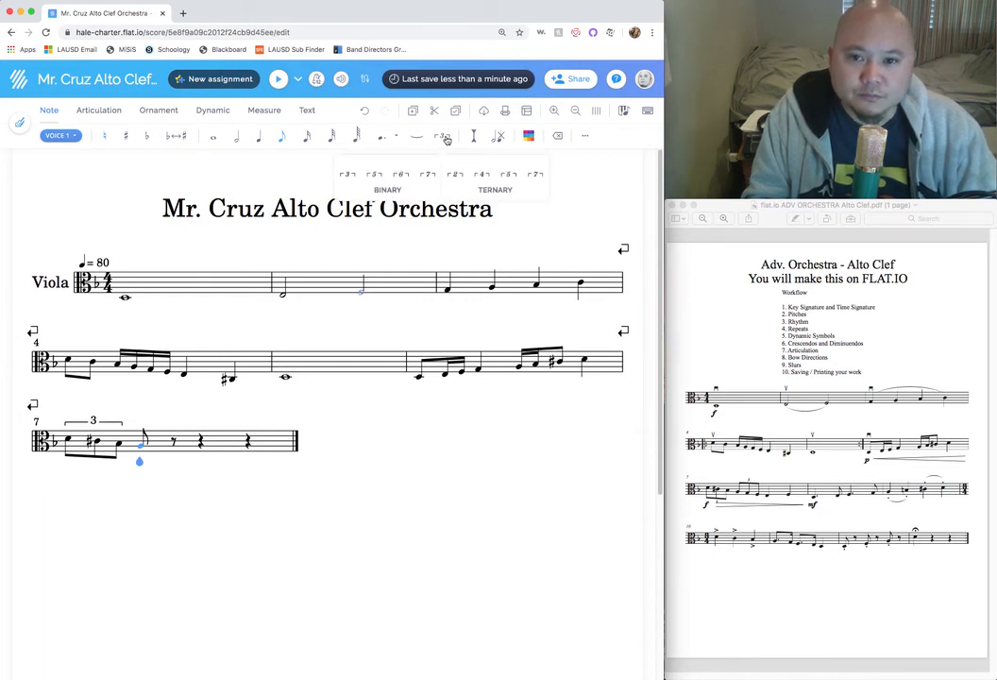
pyautogui.click(349, 178)
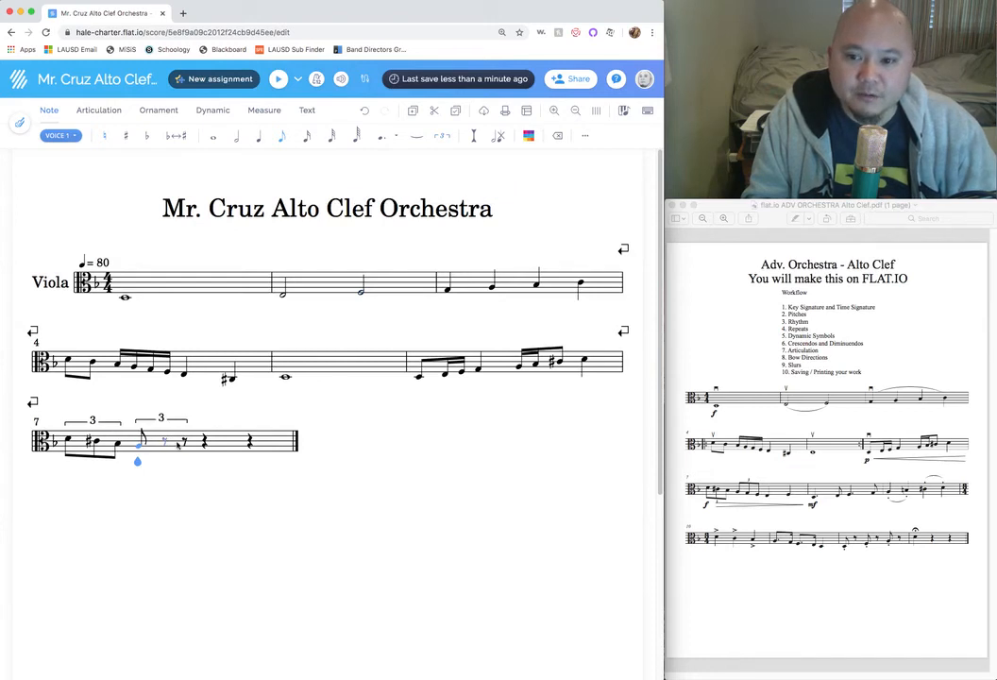
pyautogui.click(140, 458)
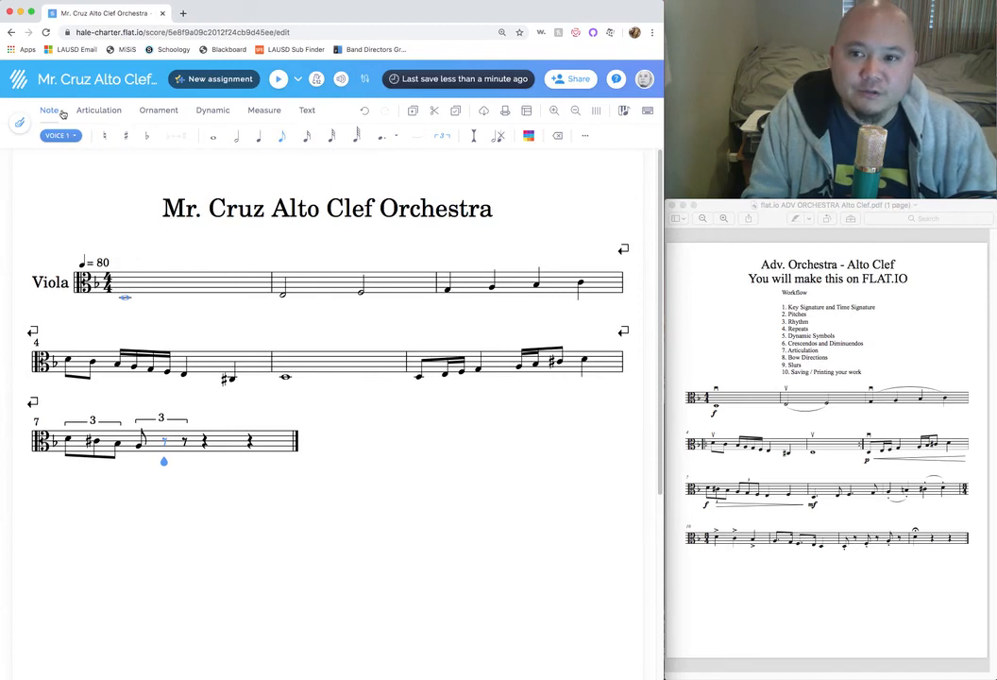
pyautogui.click(163, 451)
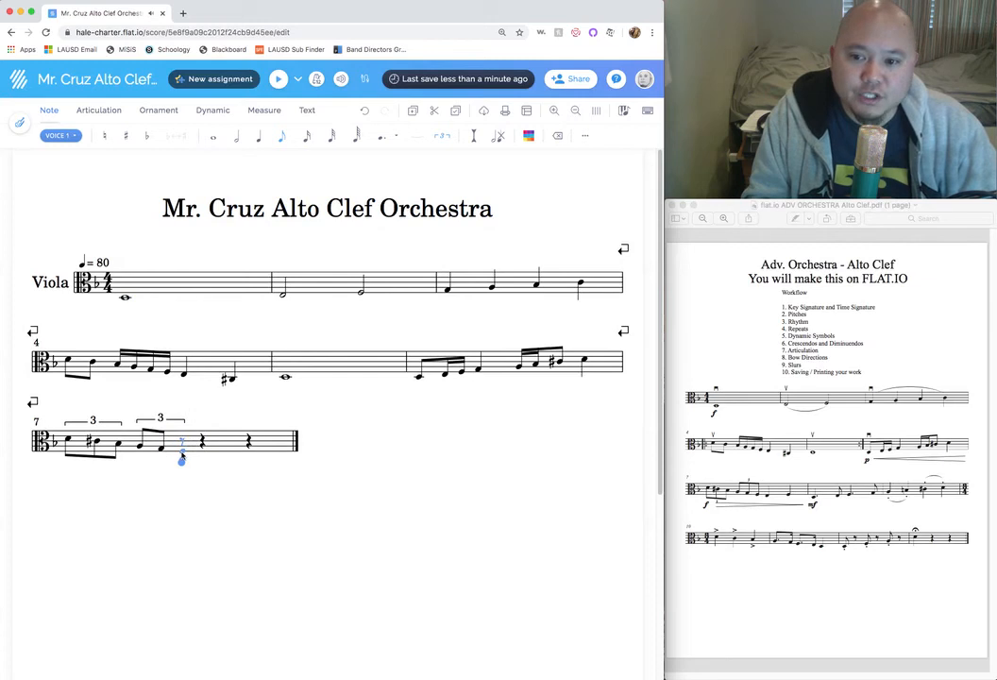
pyautogui.click(182, 456)
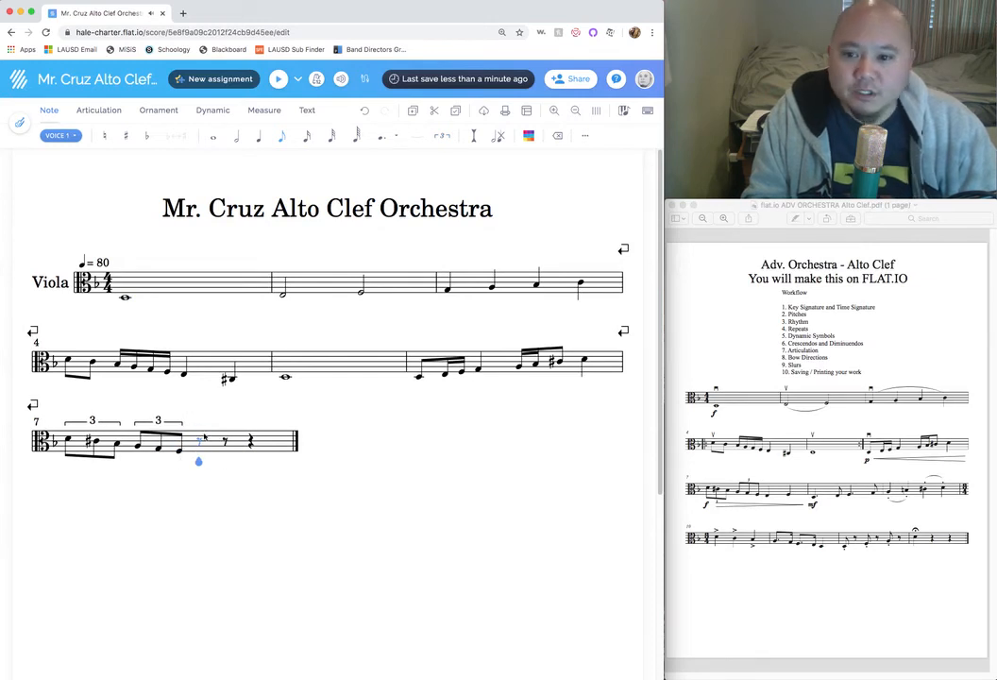
# Complete measure 7 with quarter notes E and F on the third and fourth beats
pyautogui.click(260, 139)
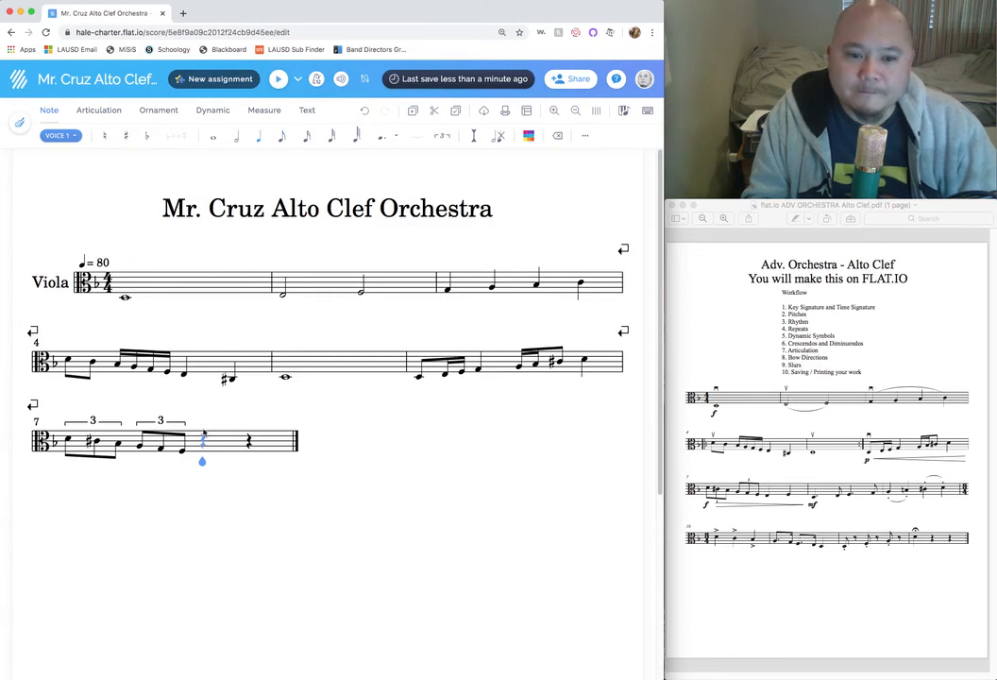
pyautogui.click(204, 453)
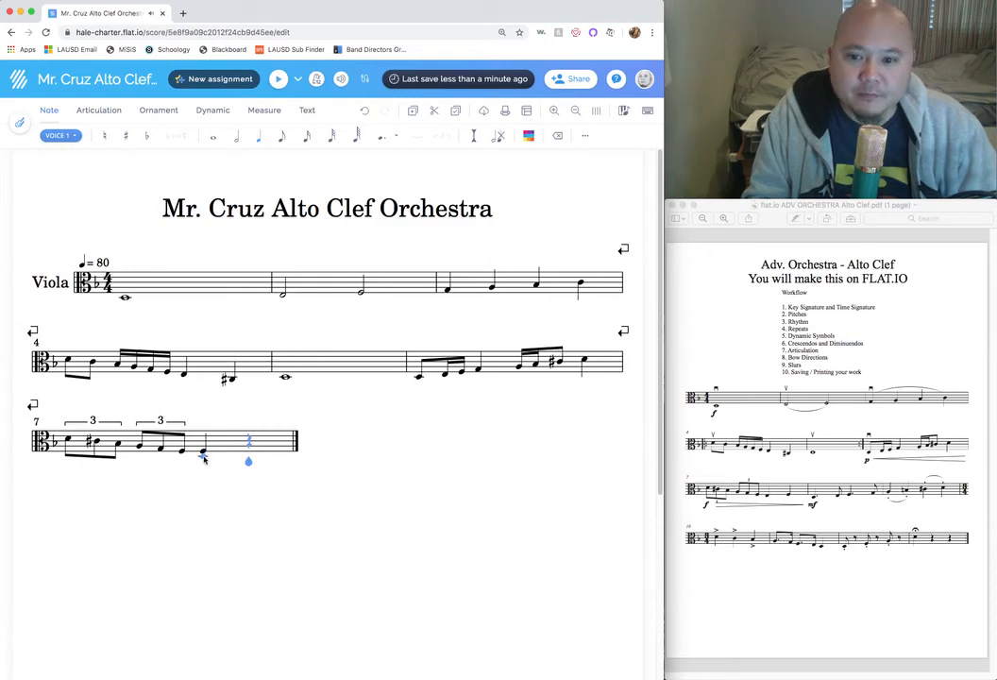
pyautogui.click(204, 461)
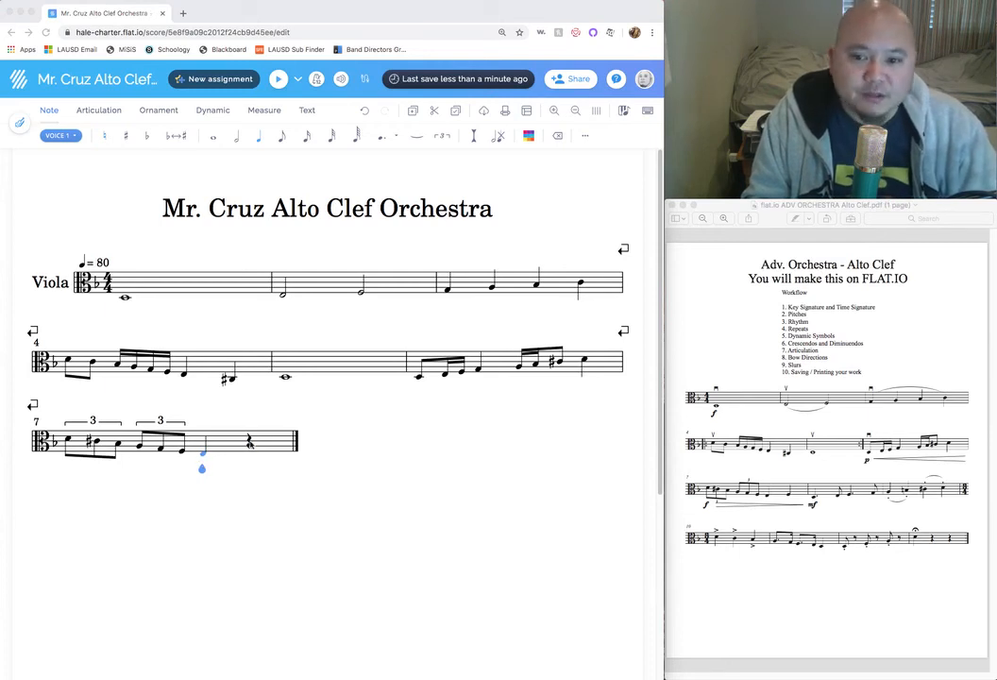
pyautogui.click(253, 498)
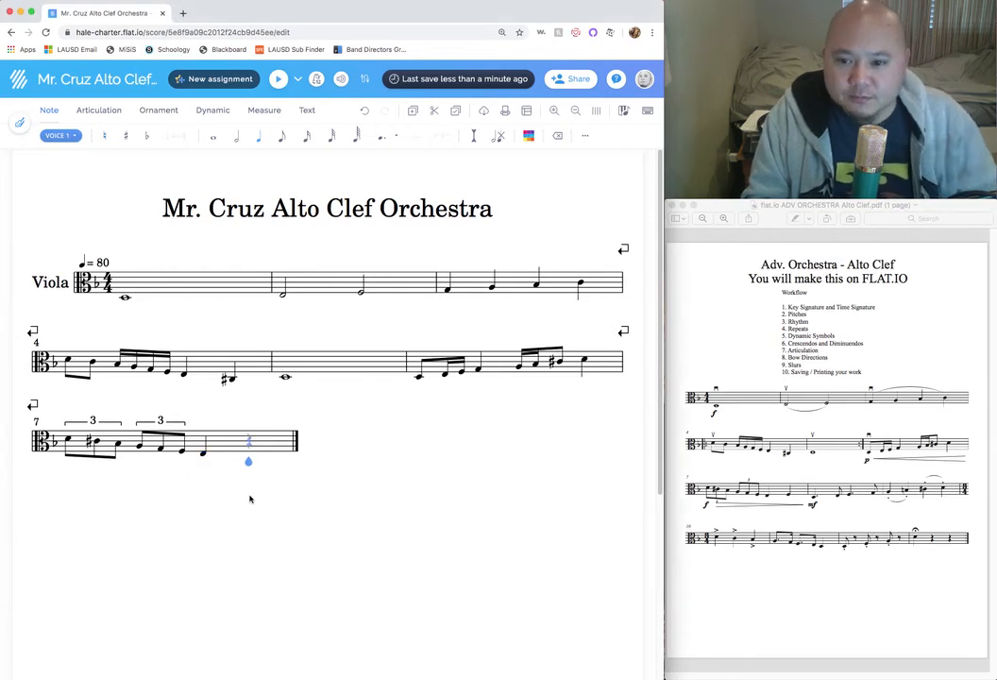
pyautogui.click(249, 455)
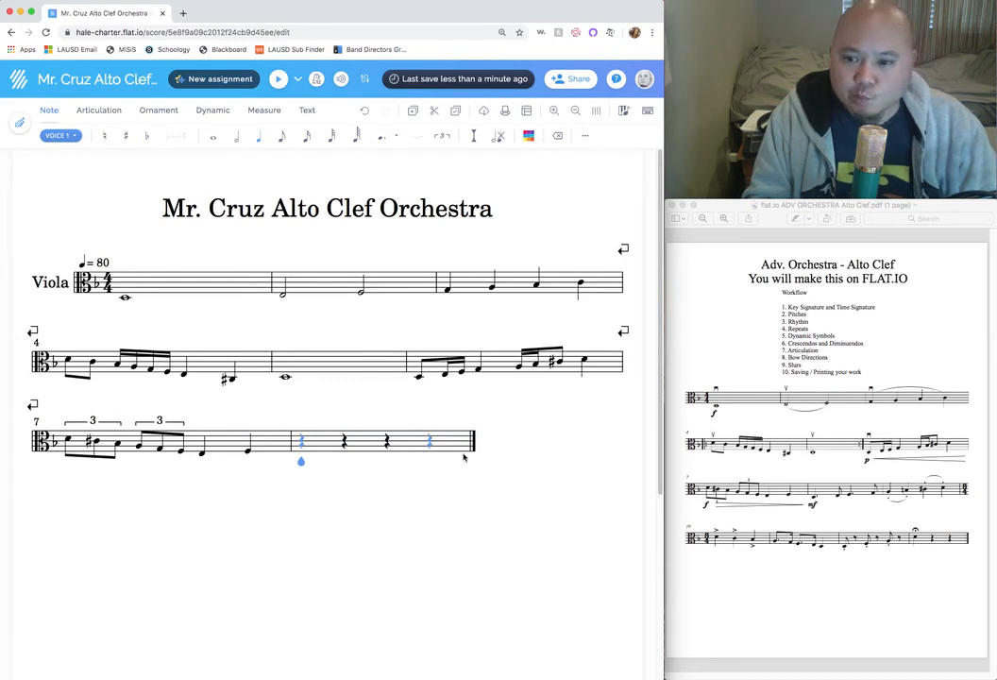
# Begin measure 8 with a dotted quarter note D followed by an eighth note E, as in the PDF
pyautogui.click(260, 138)
pyautogui.click(302, 460)
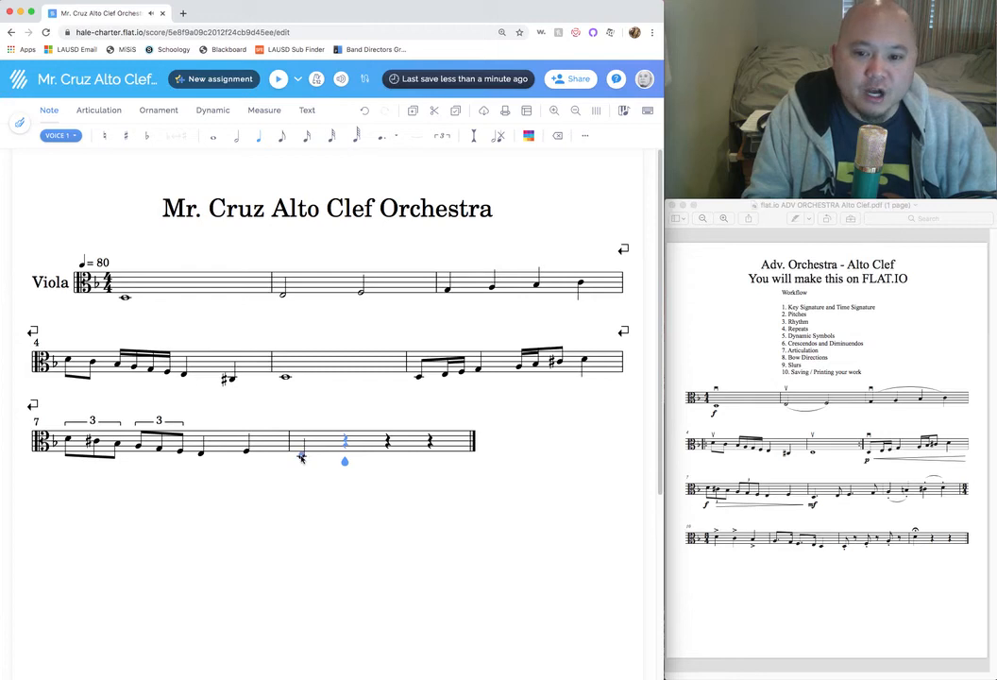
pyautogui.press('Left')
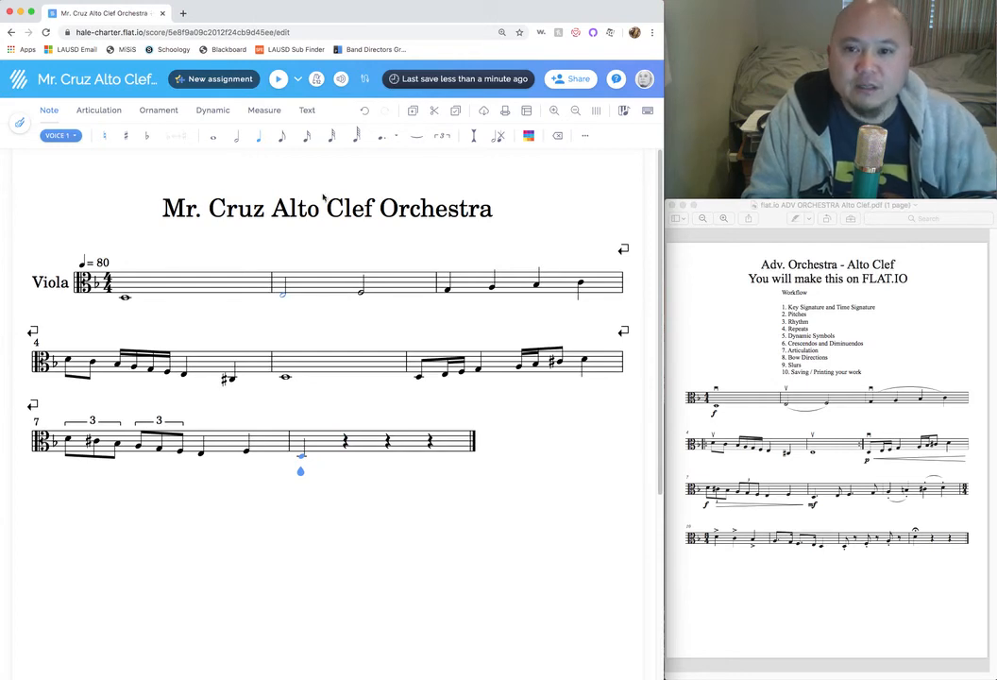
pyautogui.click(384, 140)
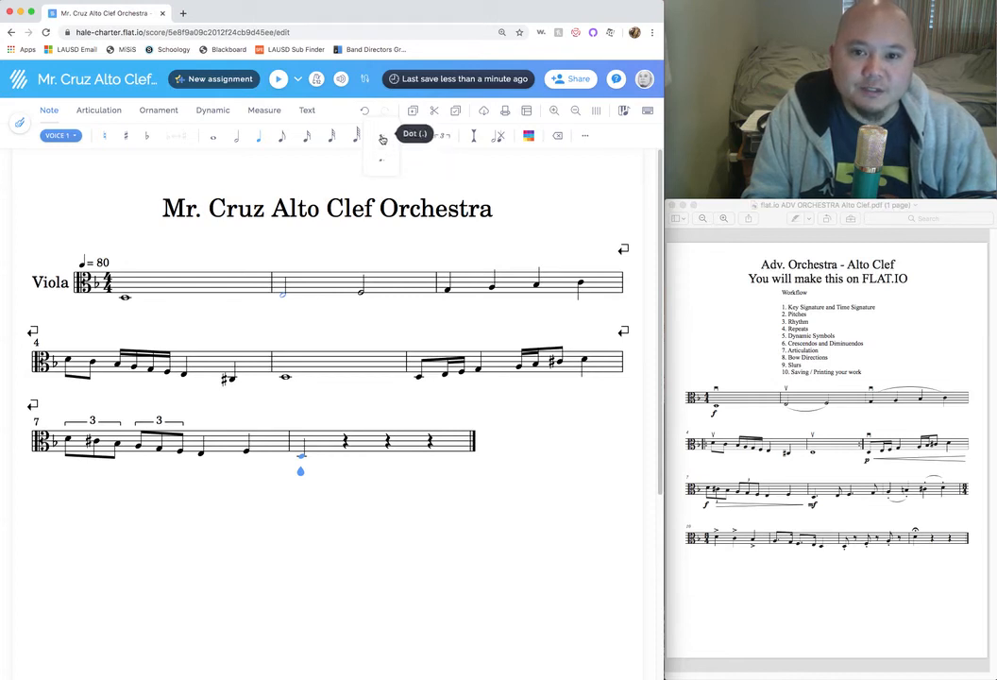
pyautogui.click(383, 139)
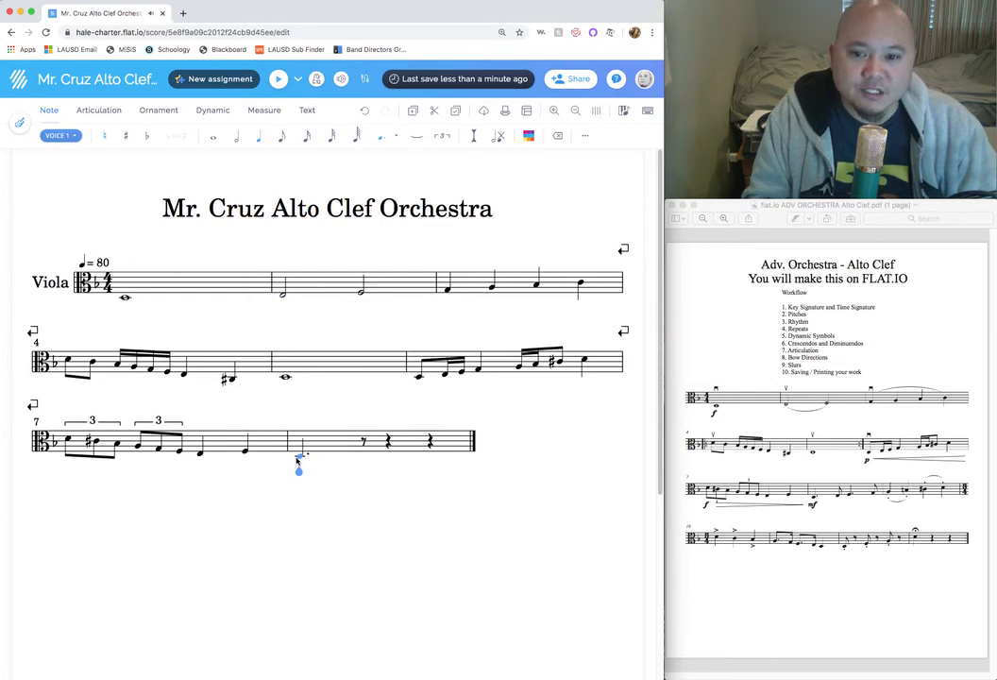
pyautogui.press('Right')
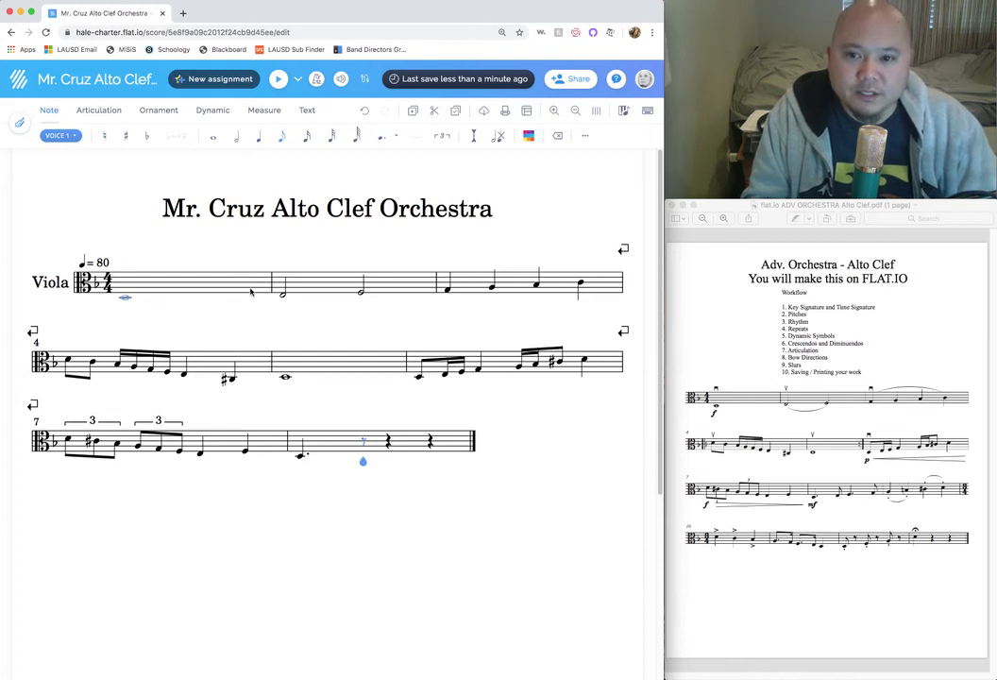
pyautogui.click(361, 456)
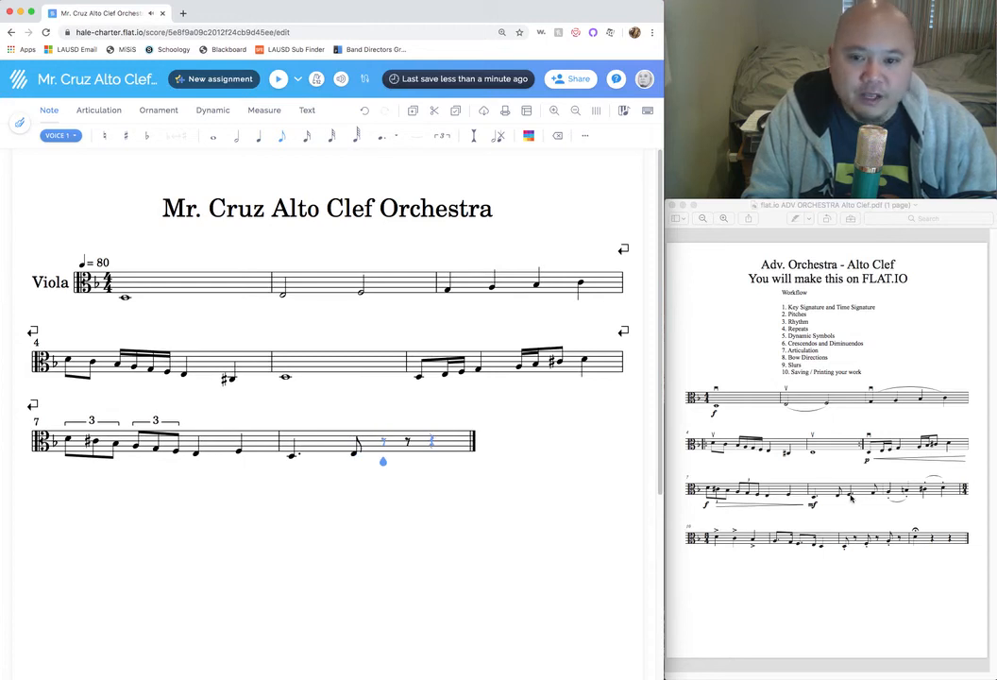
# Complete measure 8 with a dotted quarter note F and an eighth note G
pyautogui.click(258, 140)
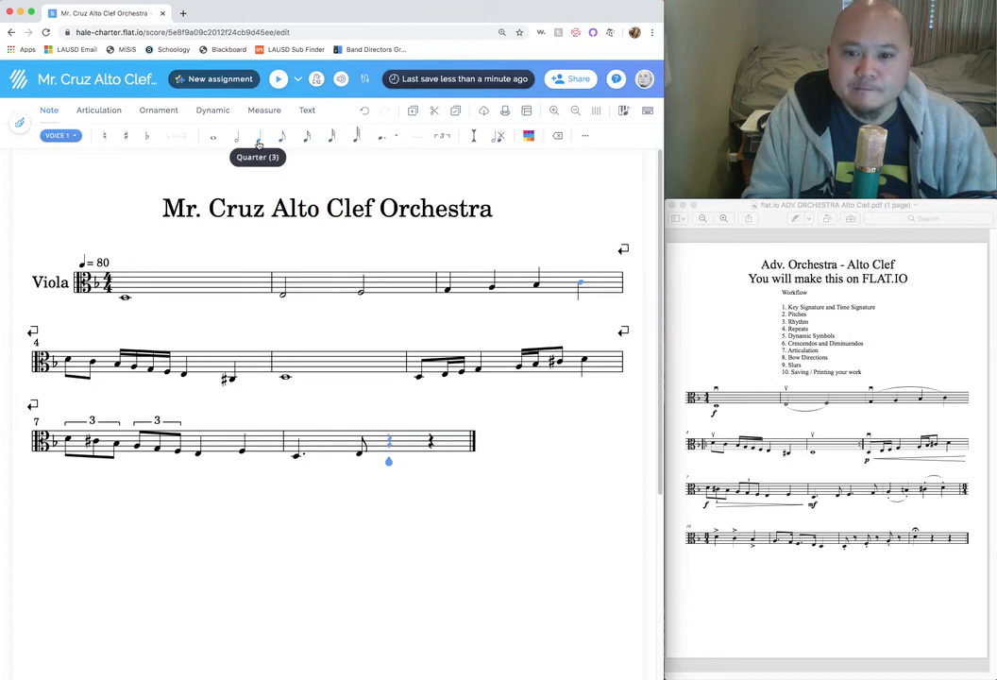
pyautogui.click(388, 452)
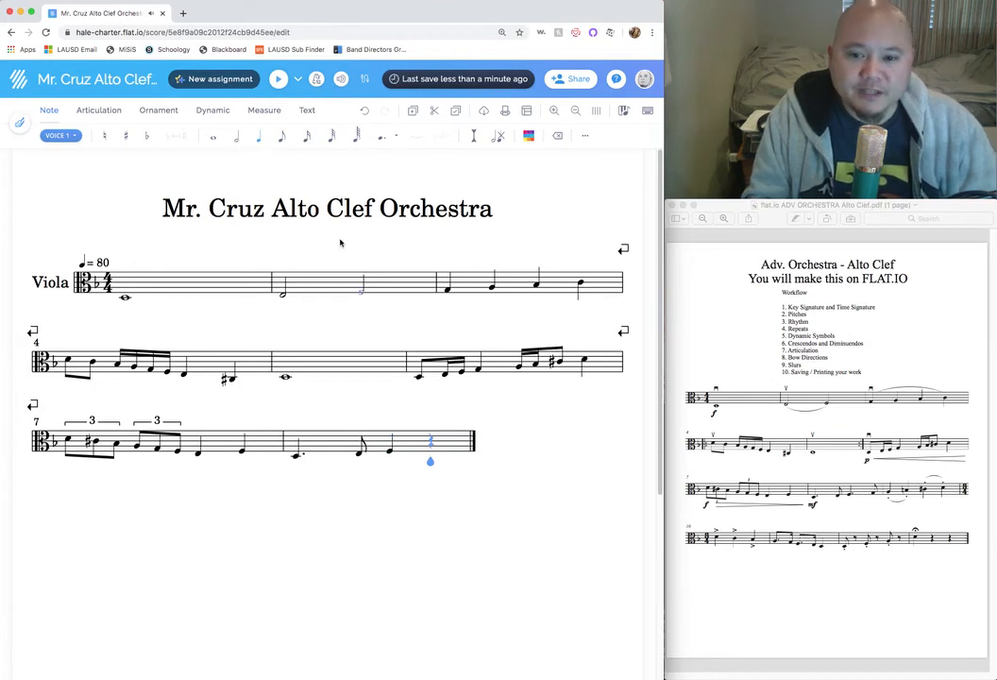
pyautogui.press('Left')
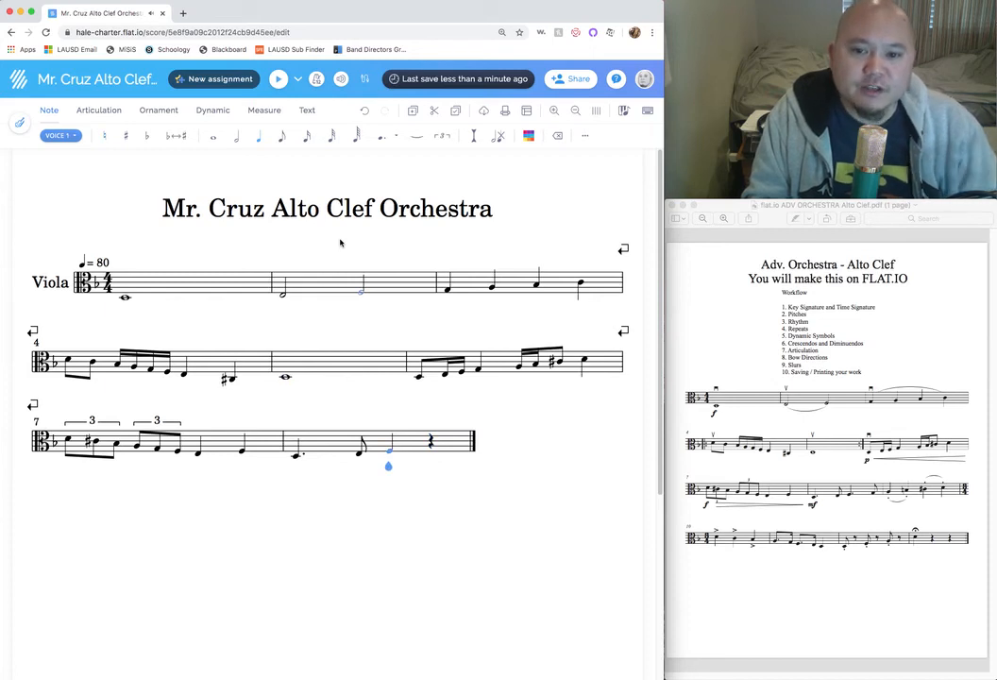
pyautogui.click(384, 139)
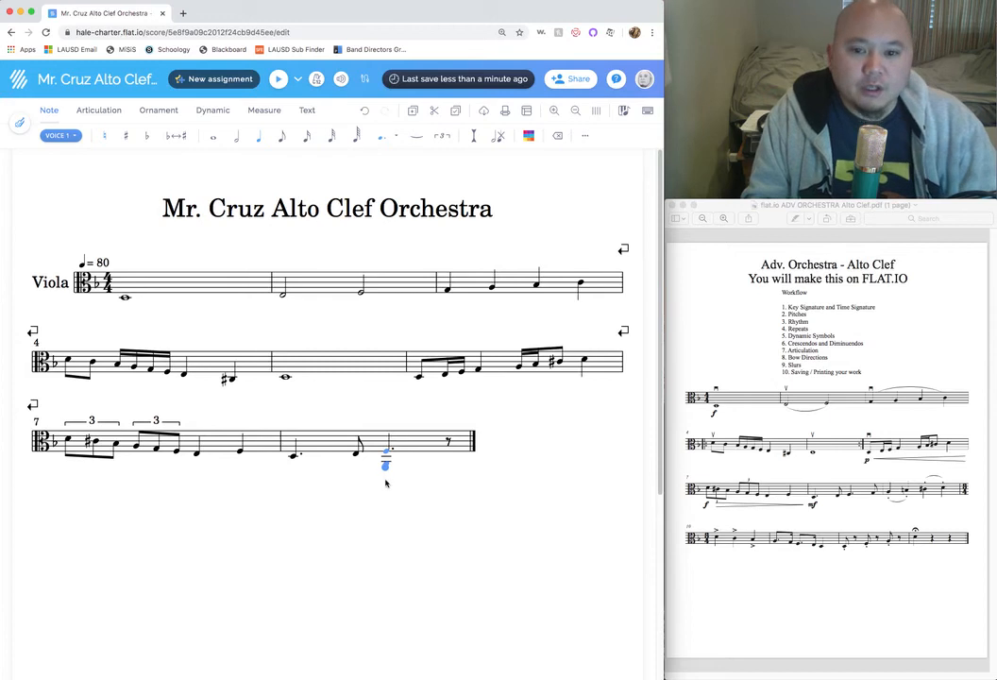
pyautogui.press('Right')
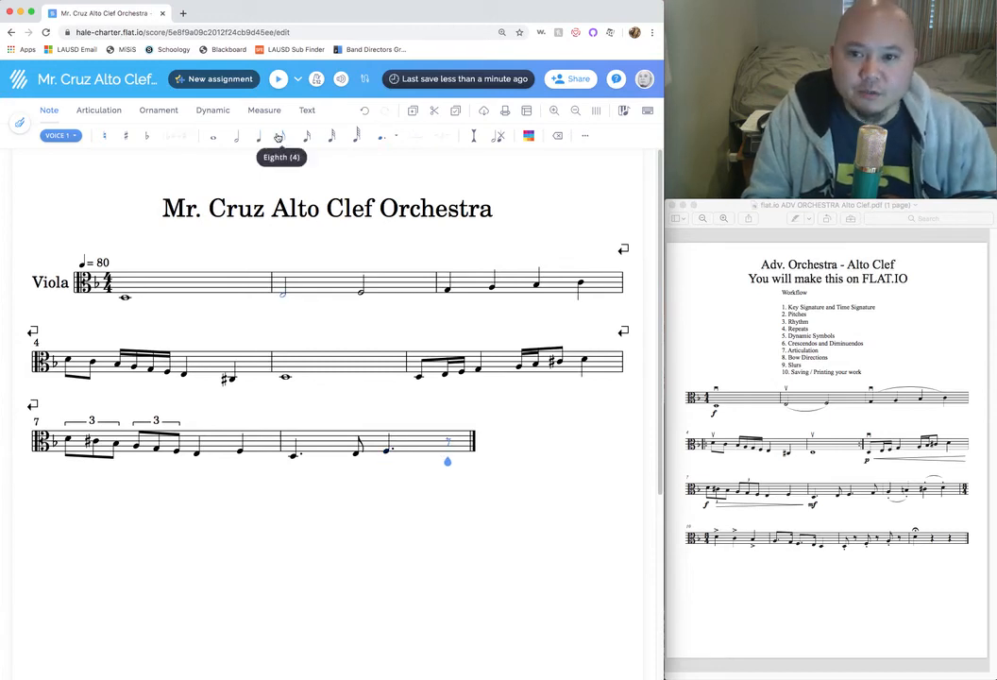
pyautogui.click(448, 451)
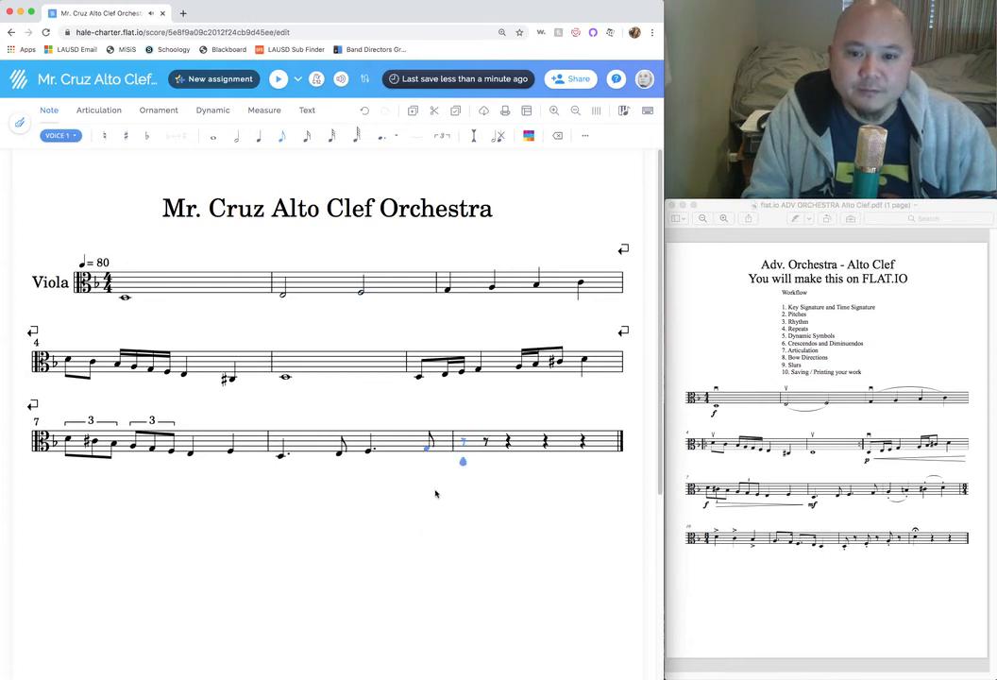
# Begin measure 9 with quarter notes A and B natural on the first two beats, as in the PDF
pyautogui.click(583, 441)
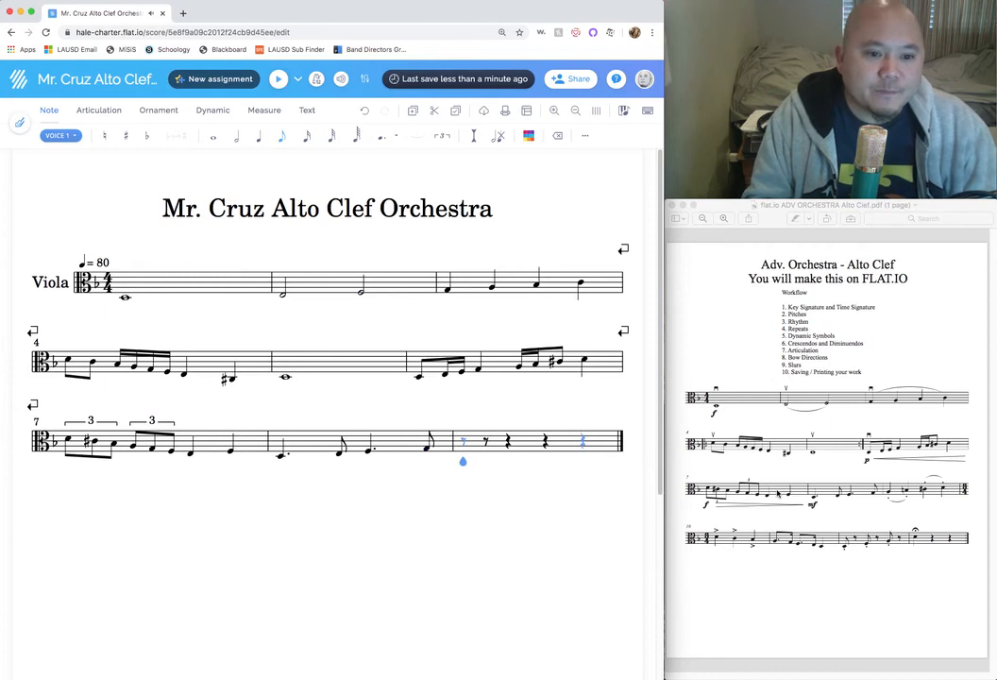
pyautogui.click(900, 497)
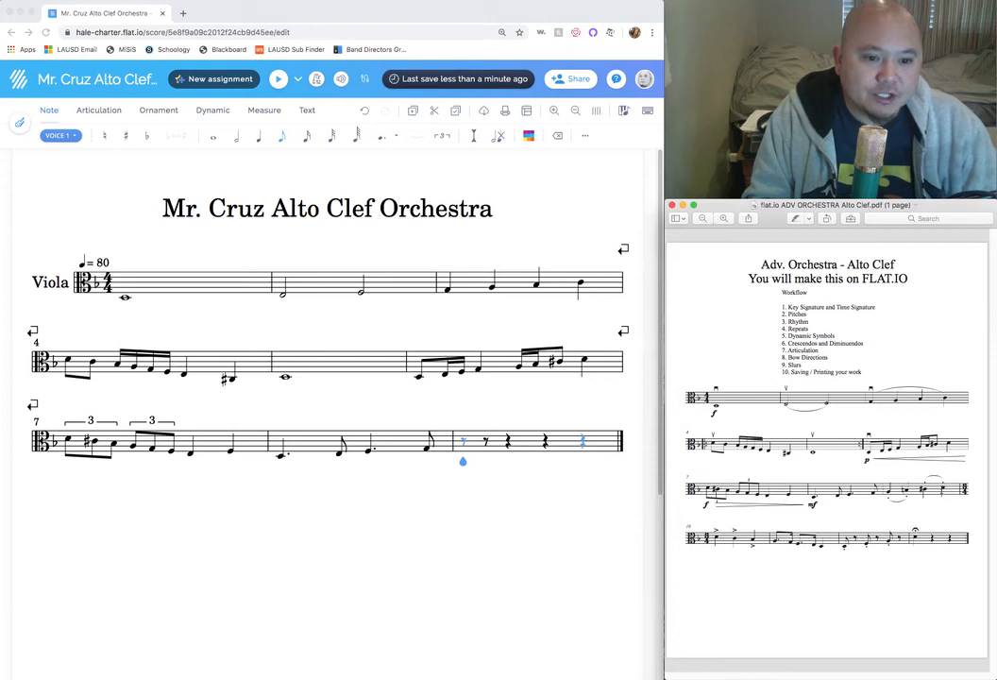
pyautogui.click(582, 360)
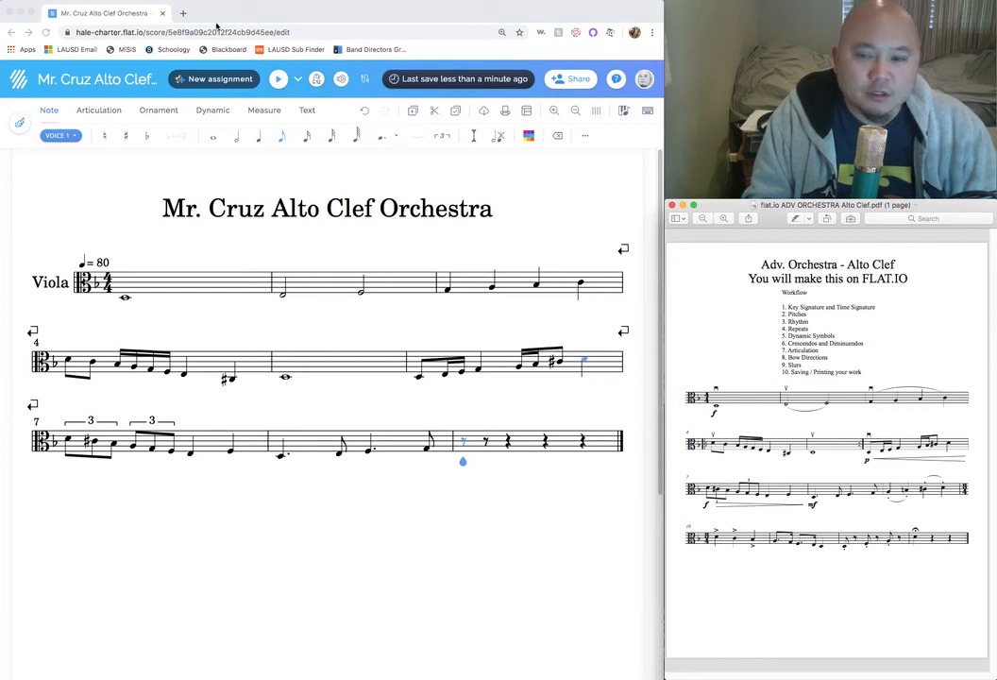
pyautogui.click(259, 141)
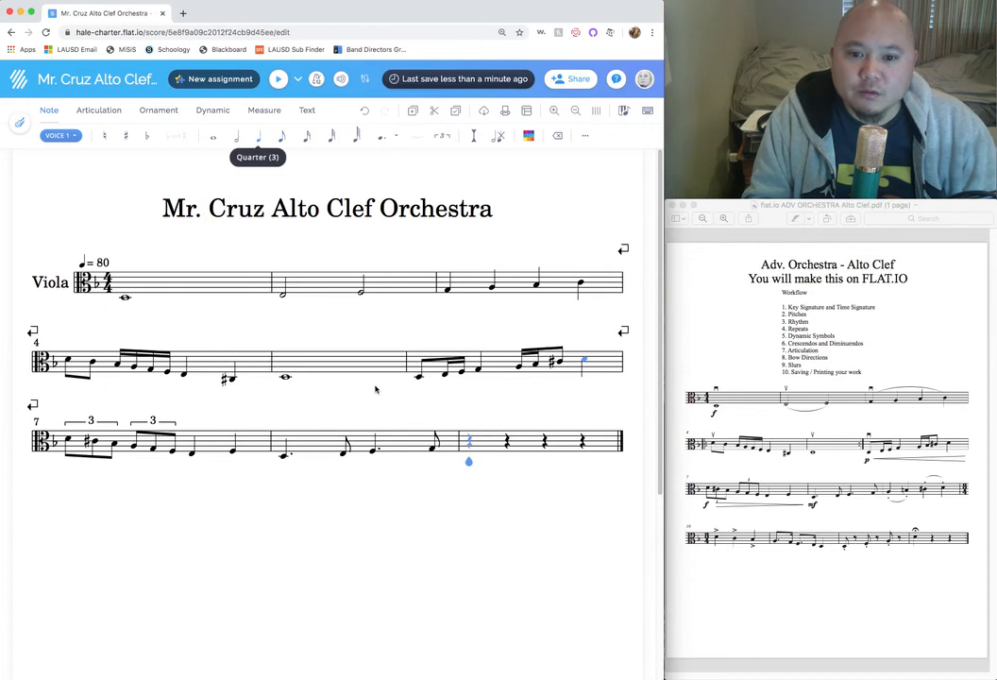
pyautogui.click(472, 450)
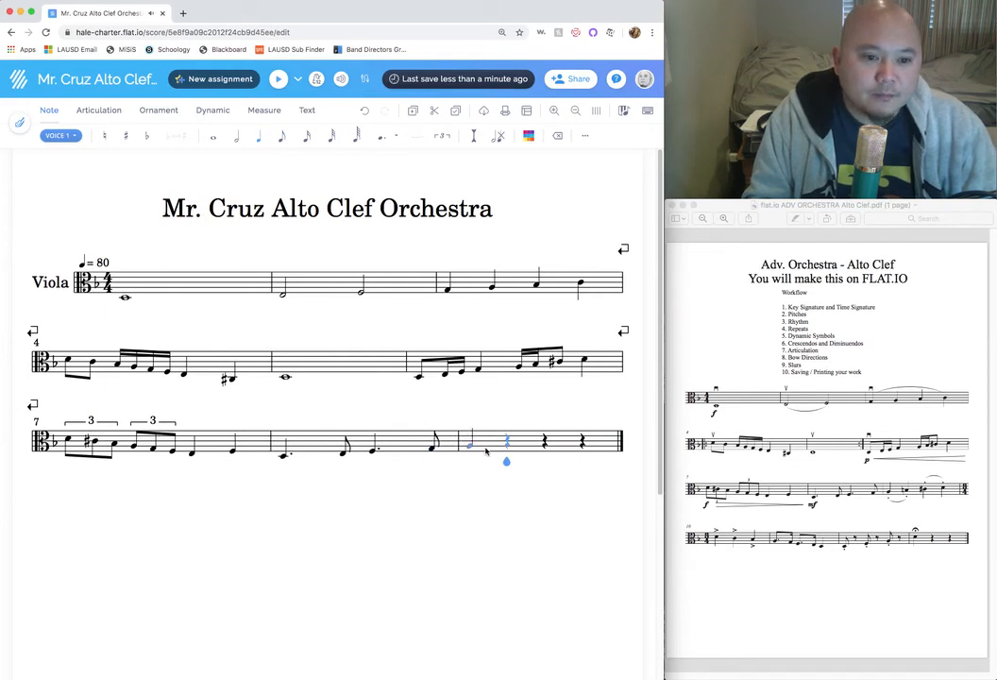
pyautogui.click(508, 444)
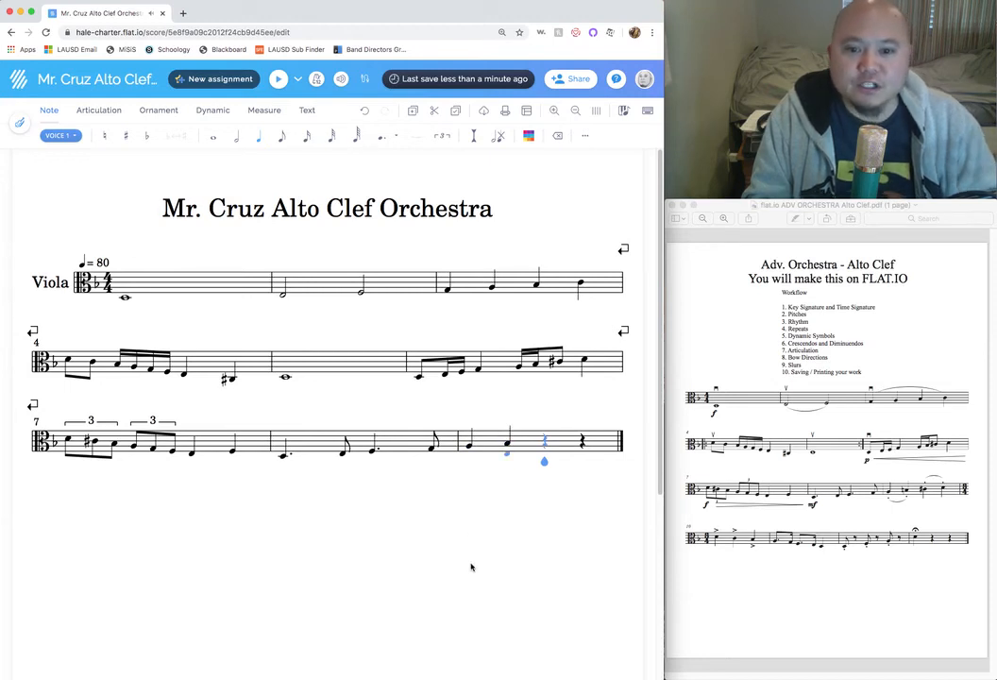
pyautogui.press('Left')
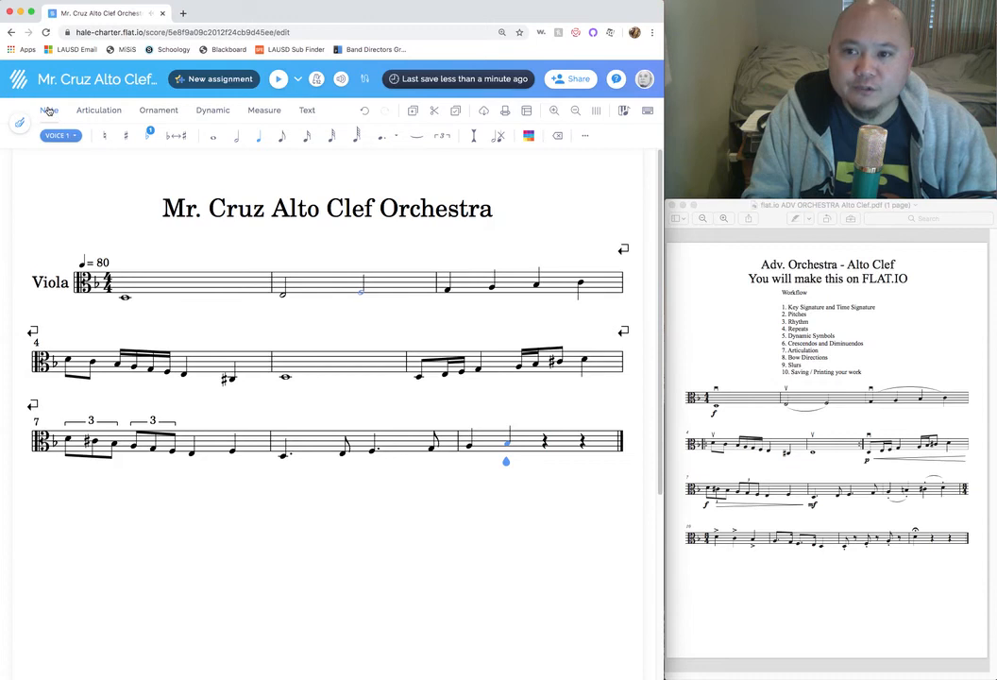
pyautogui.click(107, 135)
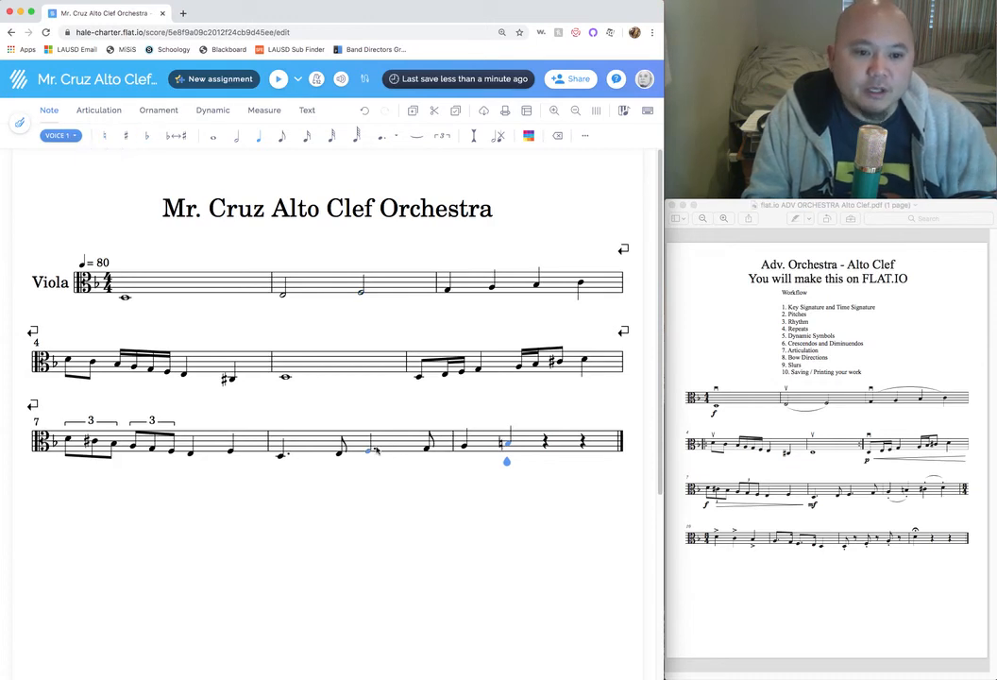
# Add a quarter note C on the third beat of measure 9 and leave it selected
pyautogui.press('Right')
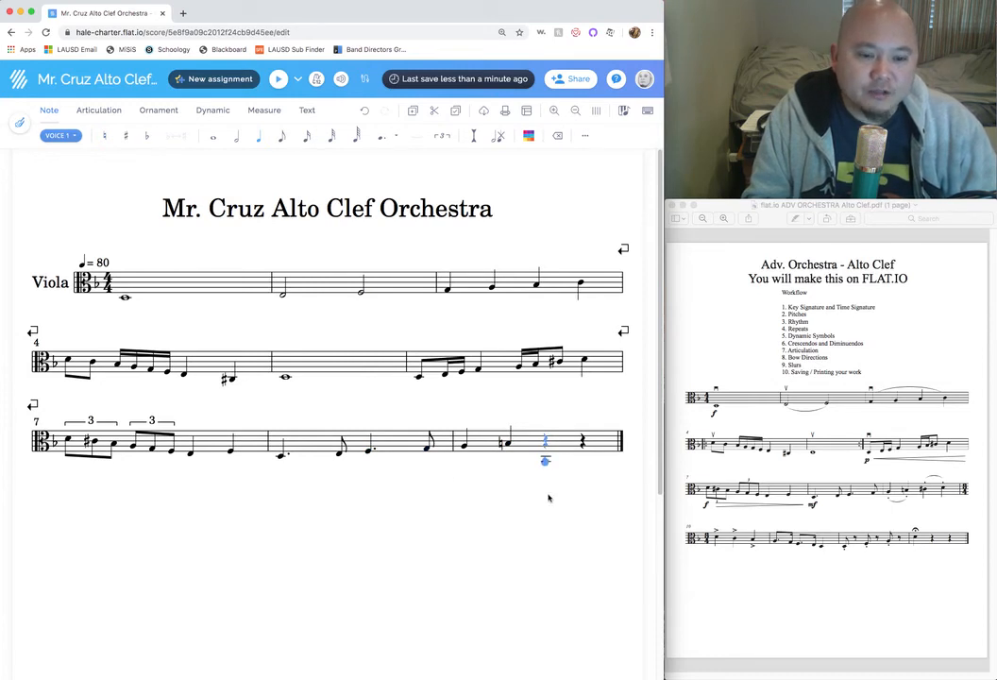
pyautogui.click(544, 440)
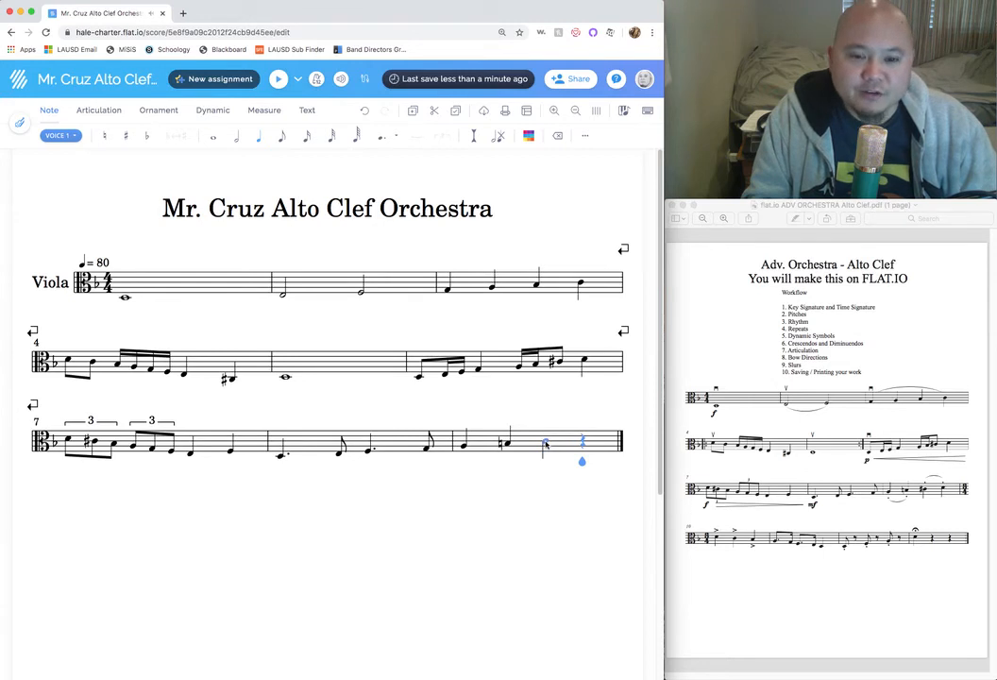
pyautogui.click(538, 462)
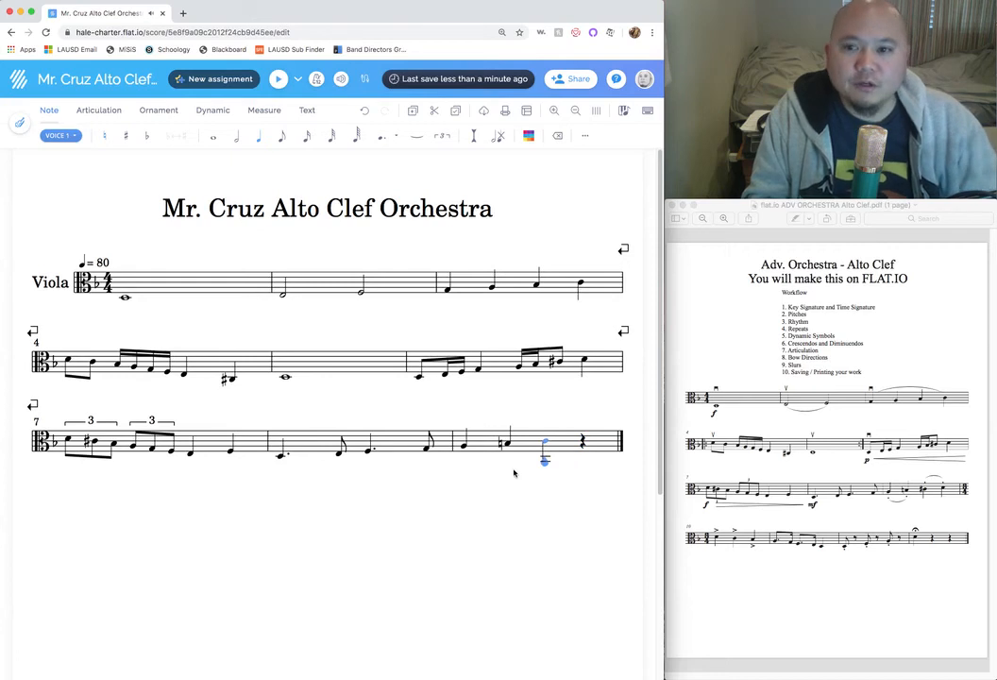
# Sharpen the C on beat three of measure 9 and enter a quarter note D on its last beat
pyautogui.click(126, 135)
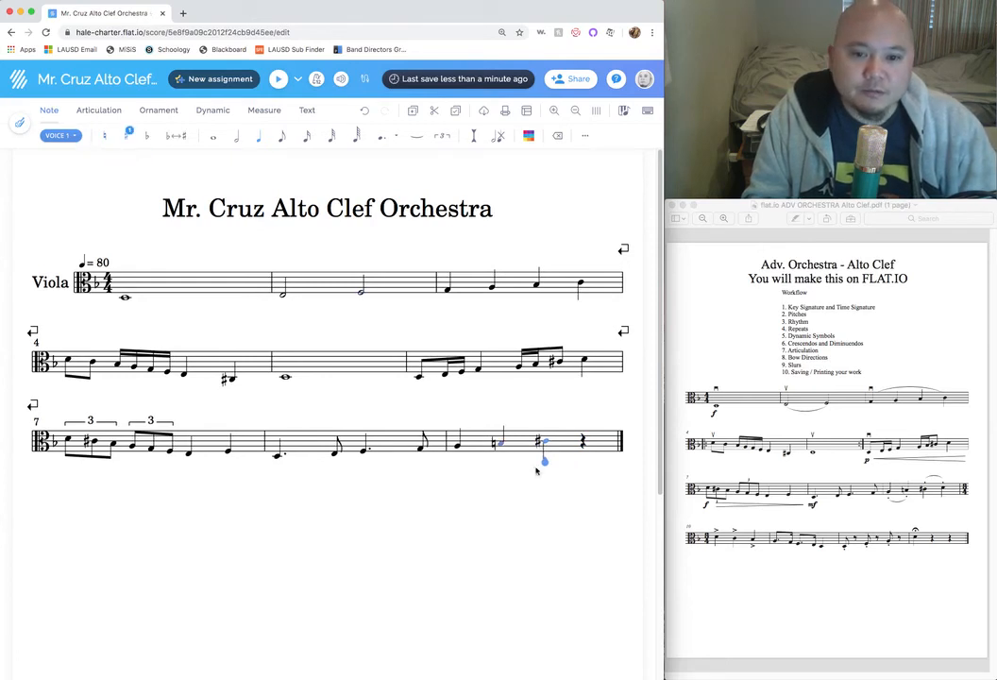
pyautogui.press('Right')
pyautogui.press('4')
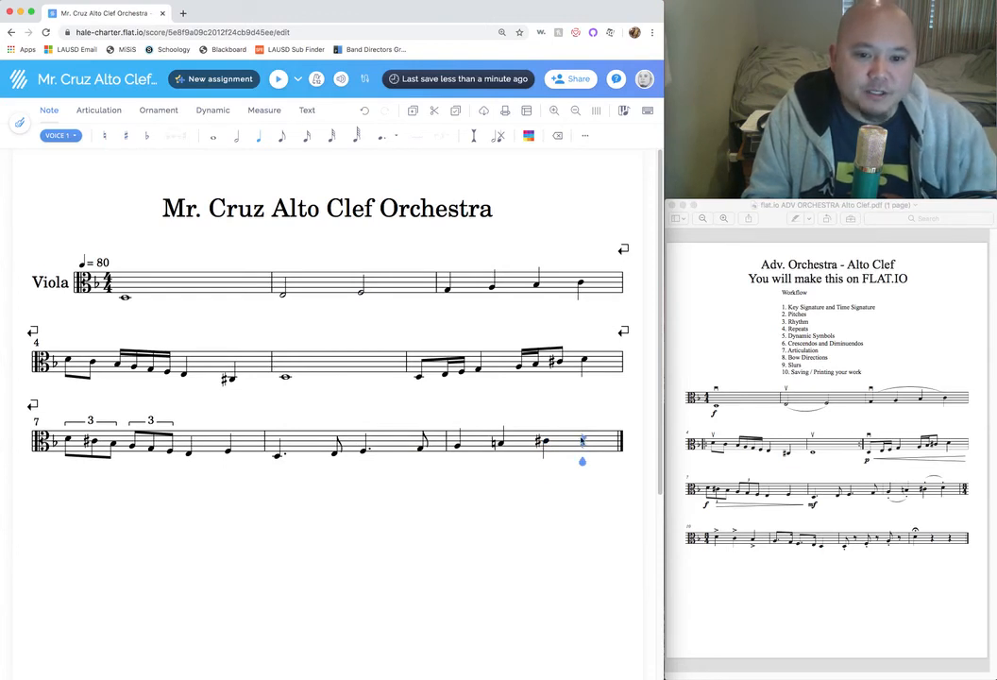
pyautogui.press('c')
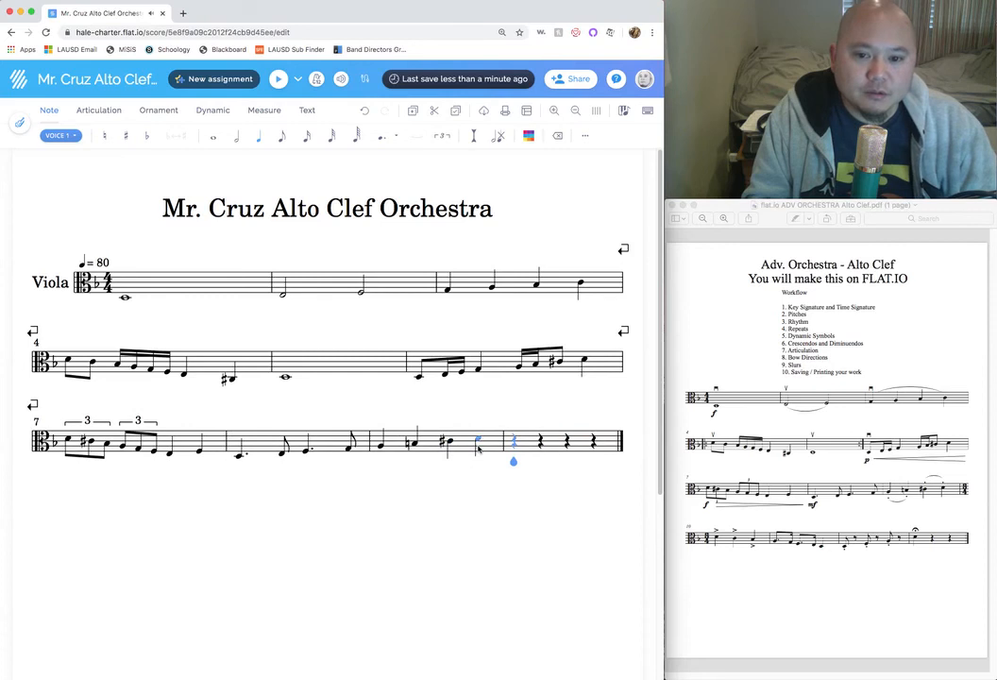
pyautogui.press('super+Tab')
pyautogui.press('super+Tab')
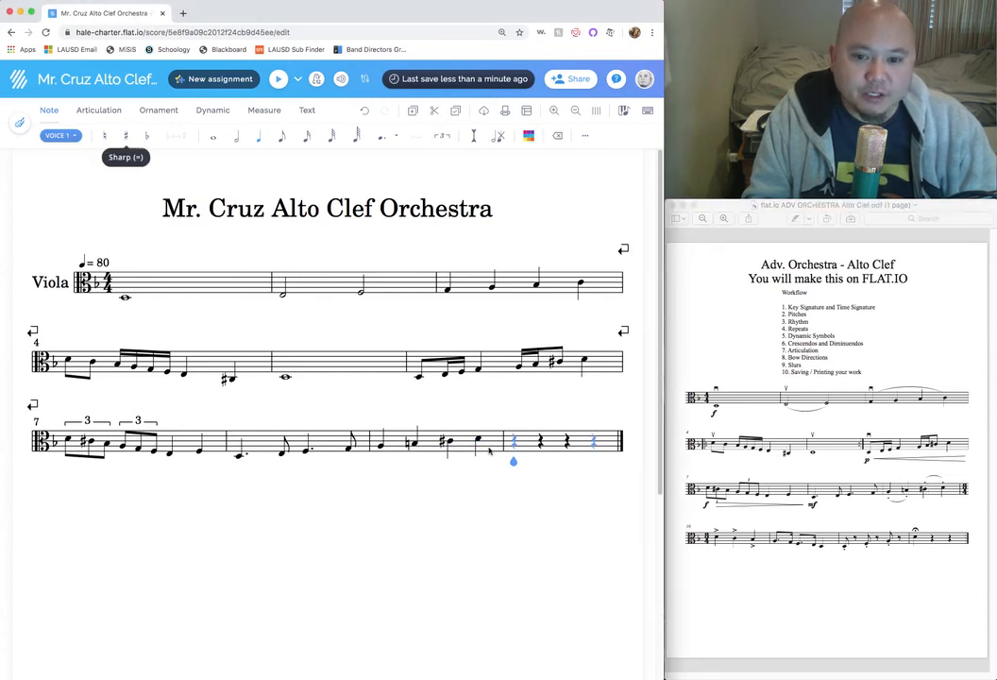
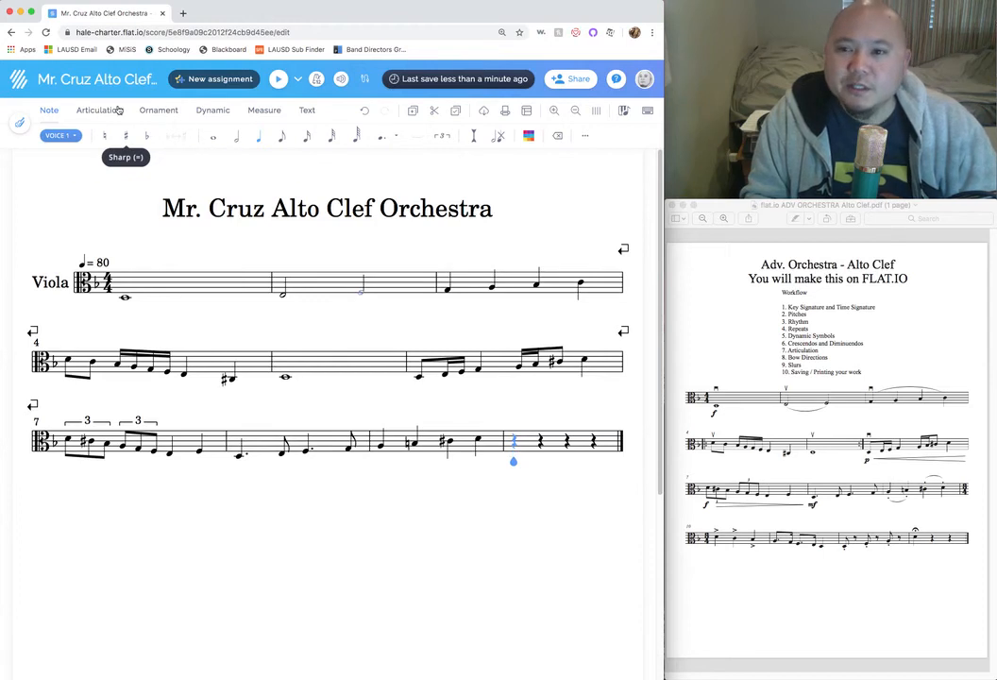
# Insert a system break so measure 10 starts a new line and set its time signature to 3/4
pyautogui.click(264, 111)
pyautogui.click(155, 135)
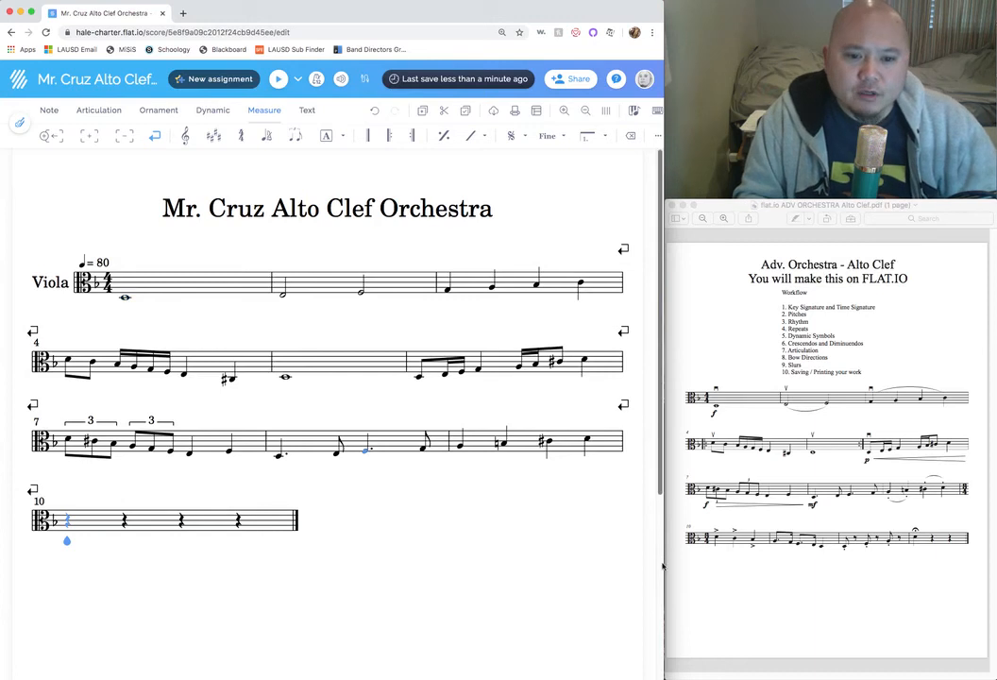
pyautogui.click(721, 550)
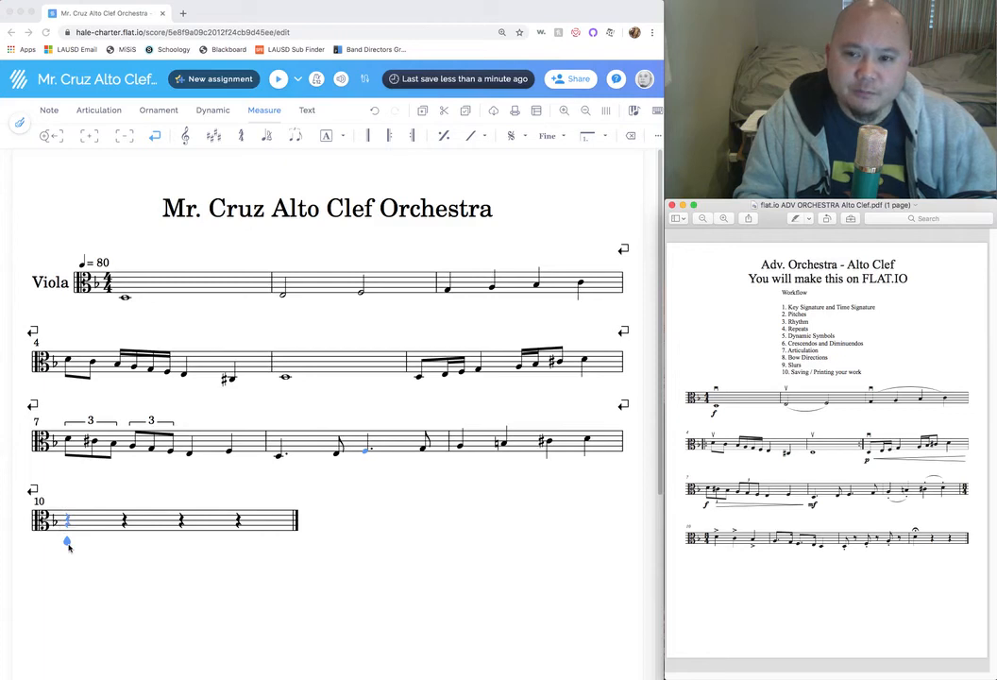
pyautogui.click(268, 115)
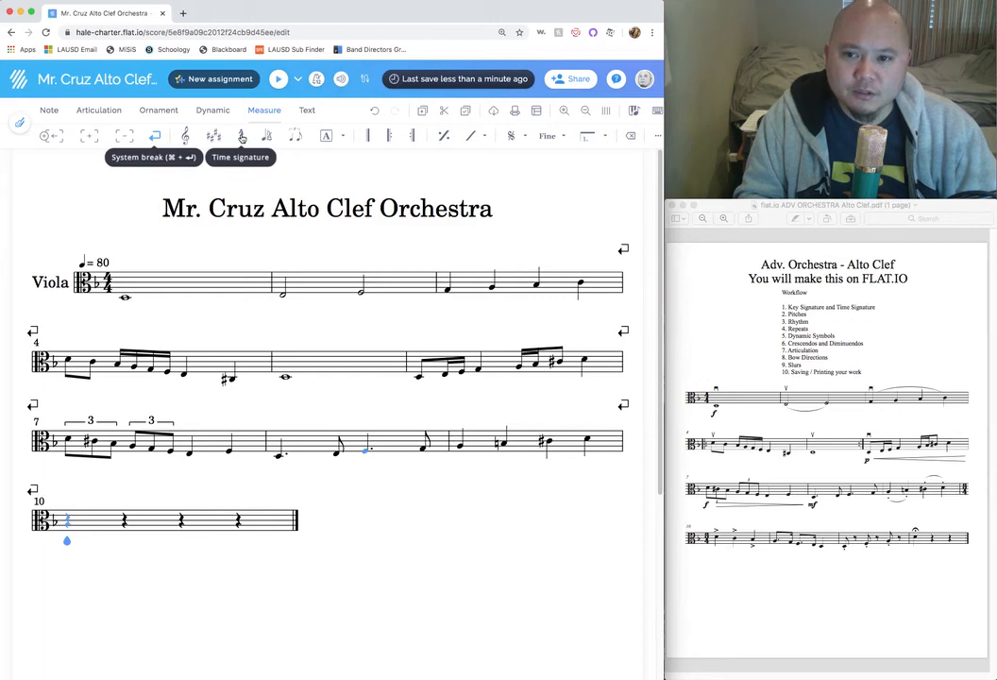
pyautogui.click(242, 136)
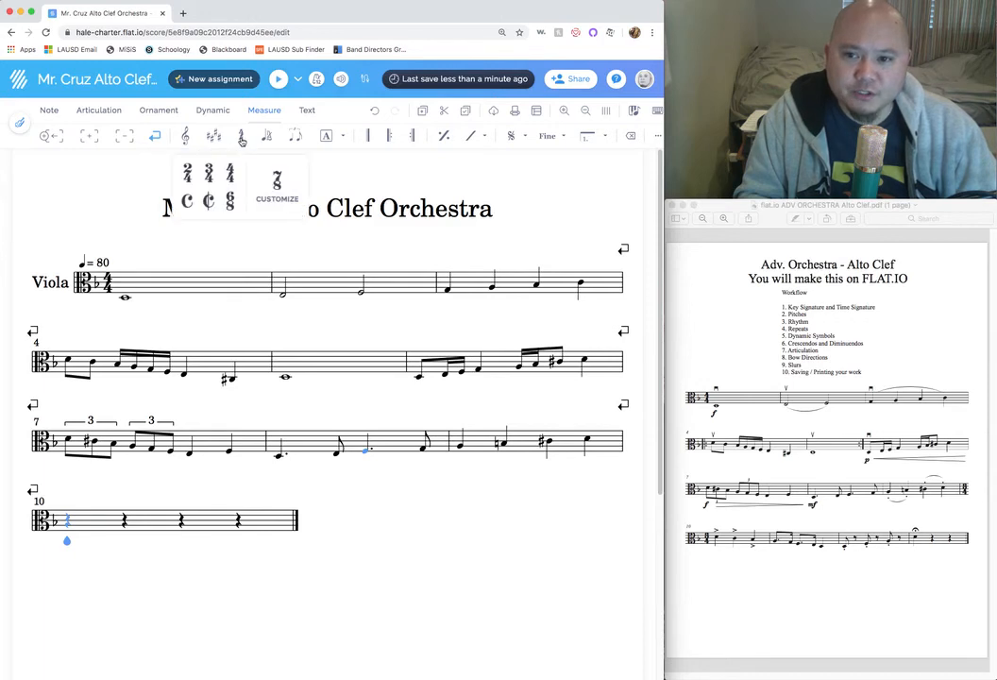
pyautogui.click(210, 179)
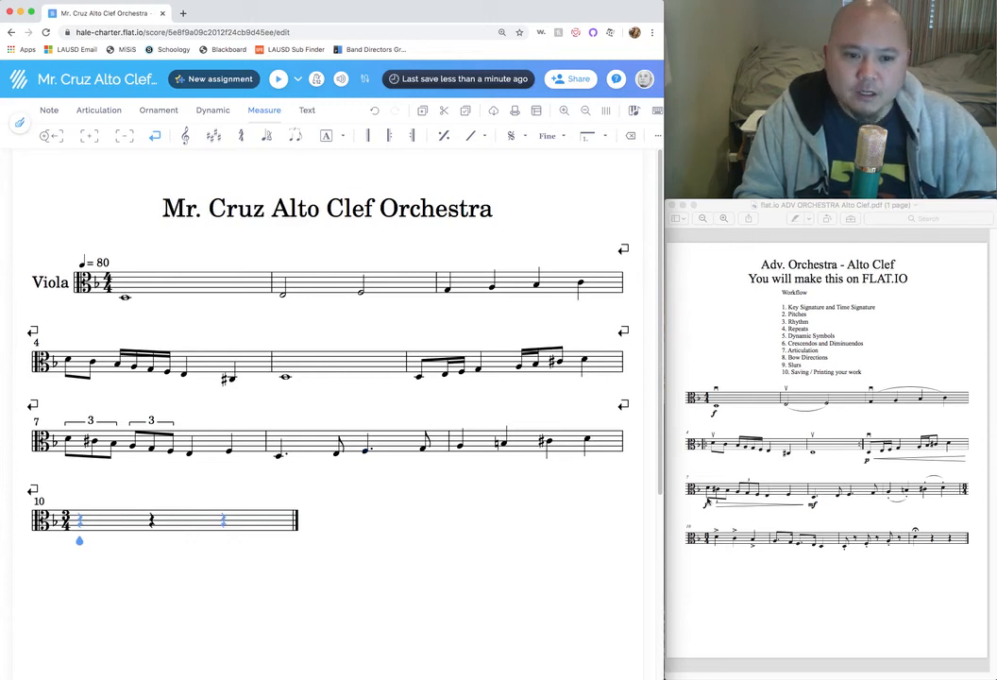
pyautogui.click(944, 577)
pyautogui.moveTo(967, 496); pyautogui.dragTo(964, 494)
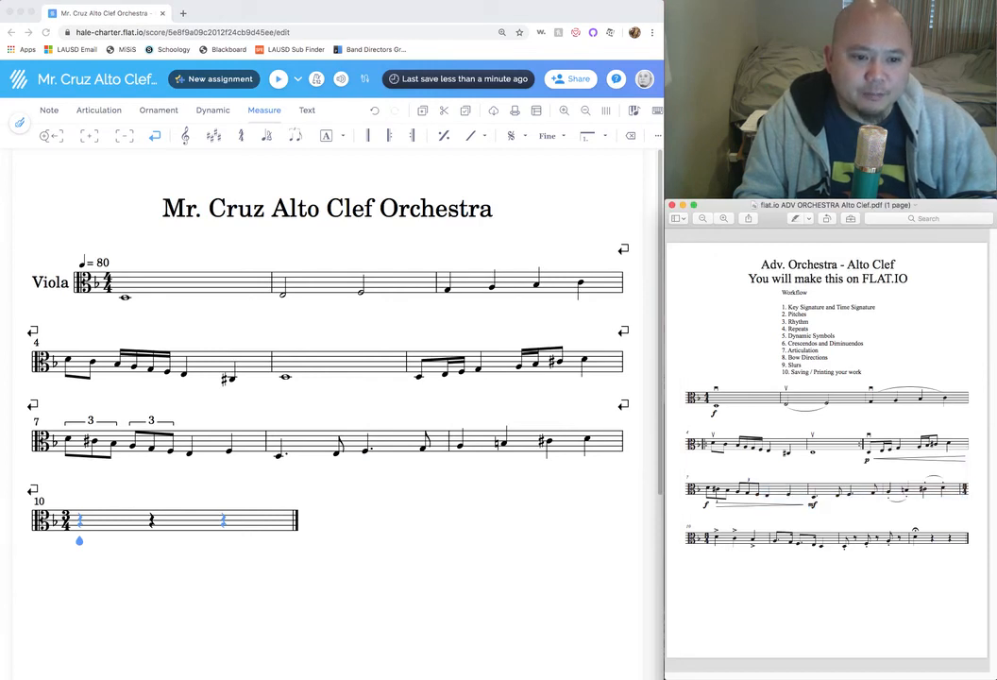
pyautogui.click(905, 550)
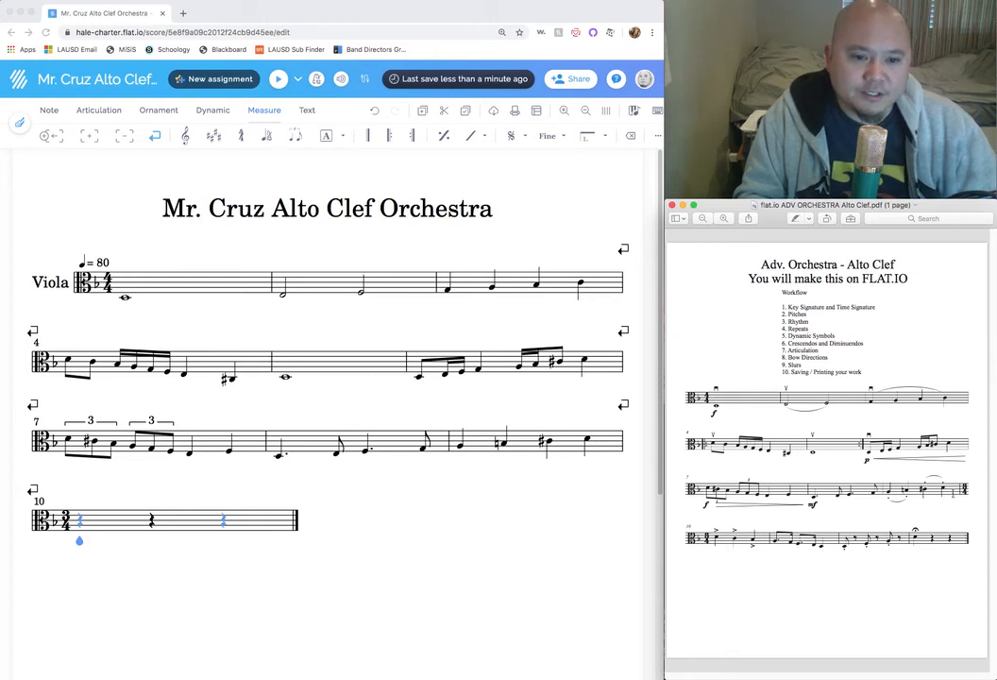
pyautogui.click(607, 457)
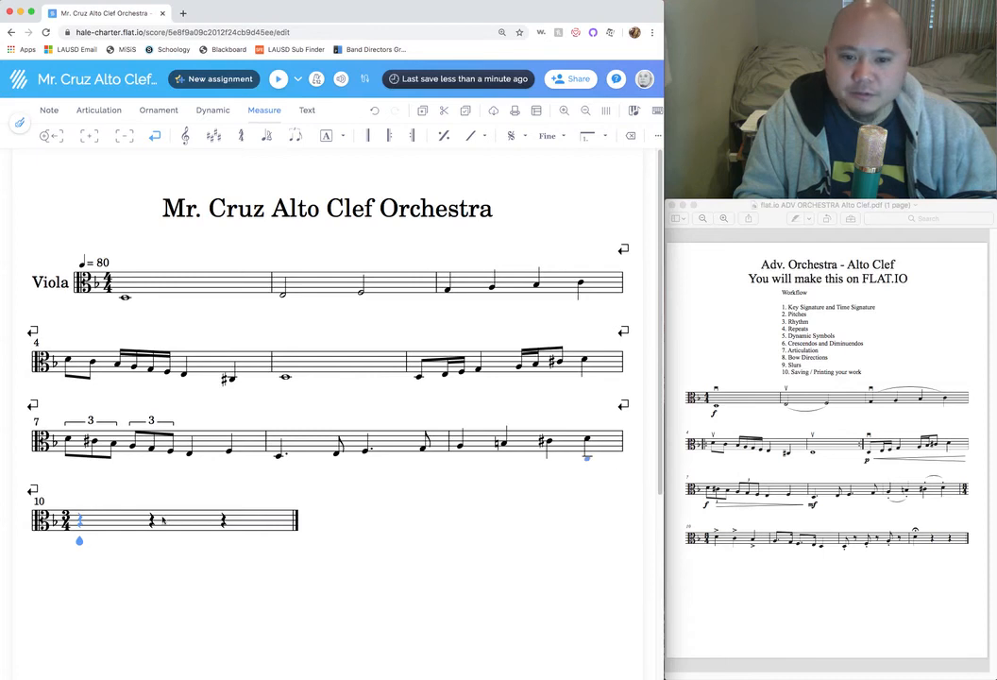
# Fill measure 10 with the descending quarter notes D, C and B-flat
pyautogui.click(70, 557)
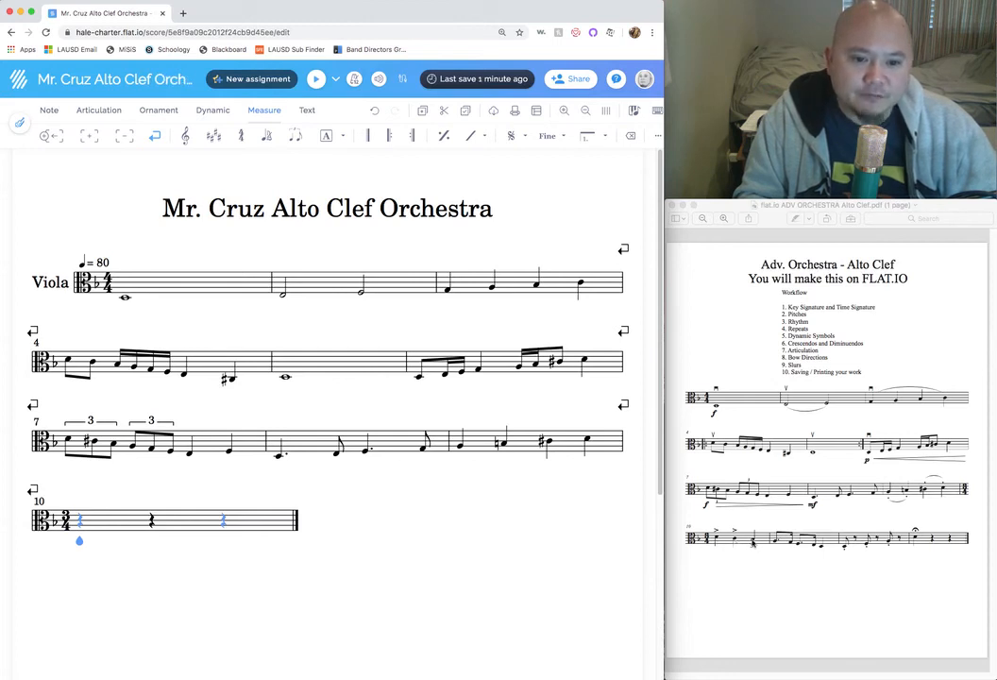
pyautogui.click(47, 111)
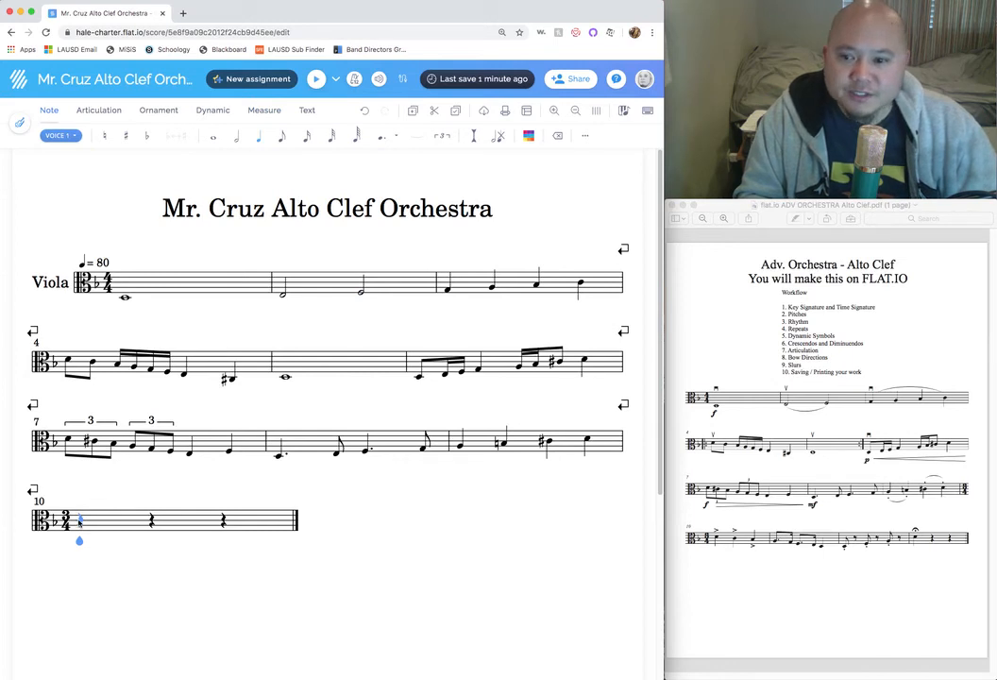
pyautogui.click(79, 519)
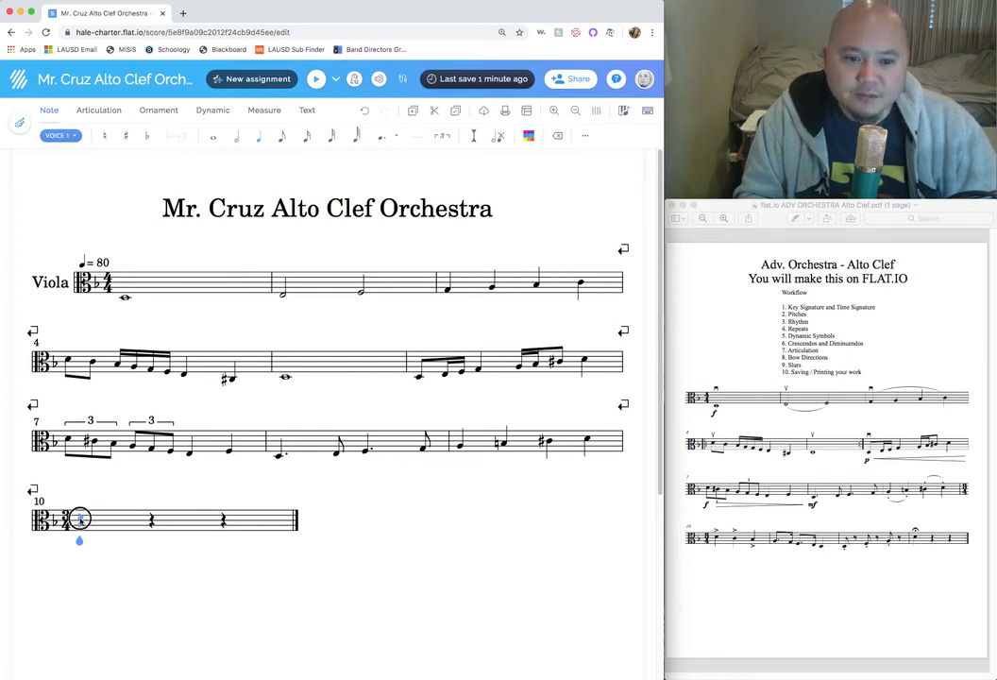
pyautogui.click(153, 520)
pyautogui.click(221, 526)
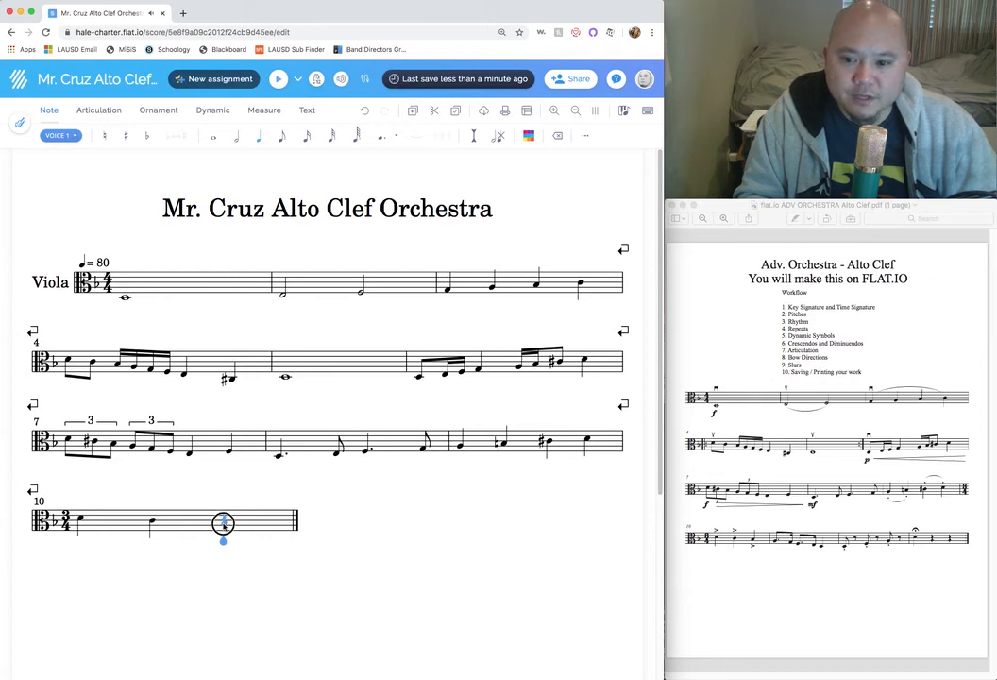
# Begin measure 11 with a dotted eighth note A followed by a sixteenth note G
pyautogui.click(755, 559)
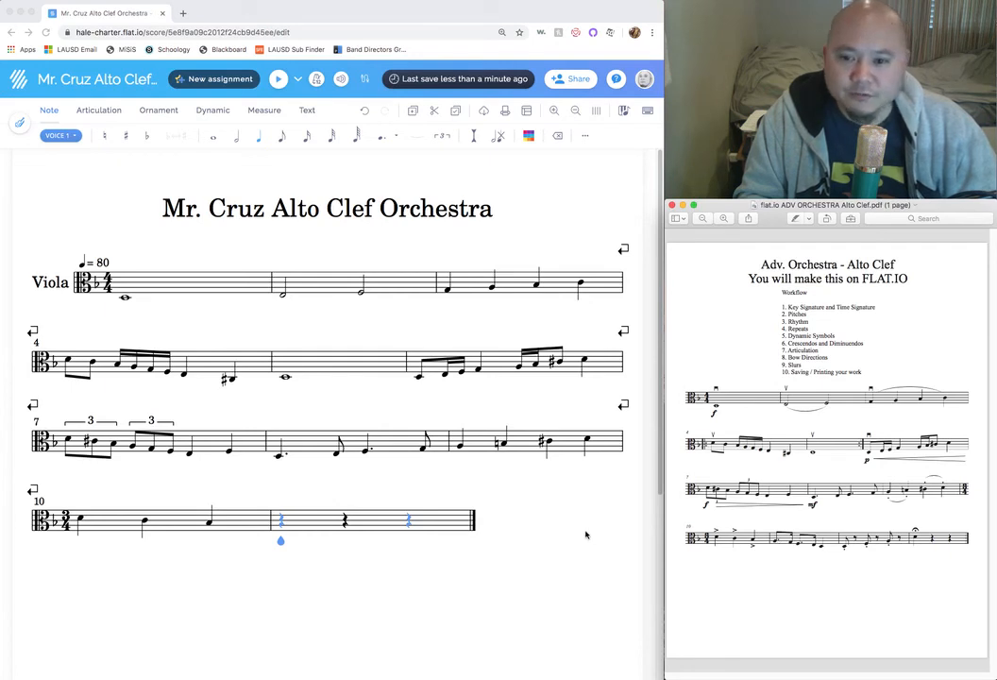
pyautogui.click(280, 138)
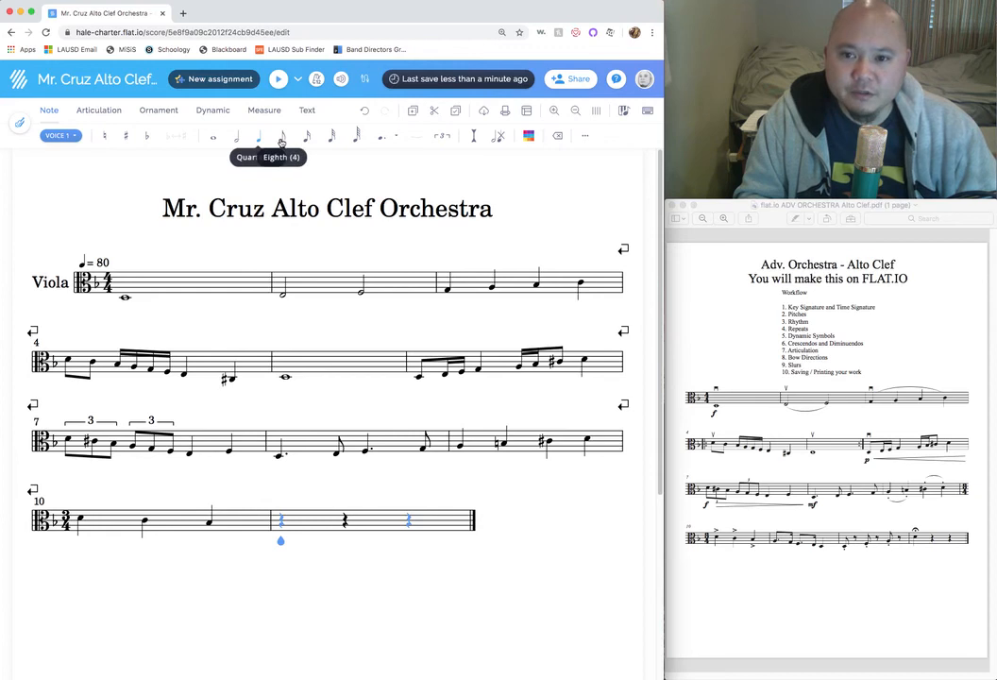
pyautogui.click(281, 138)
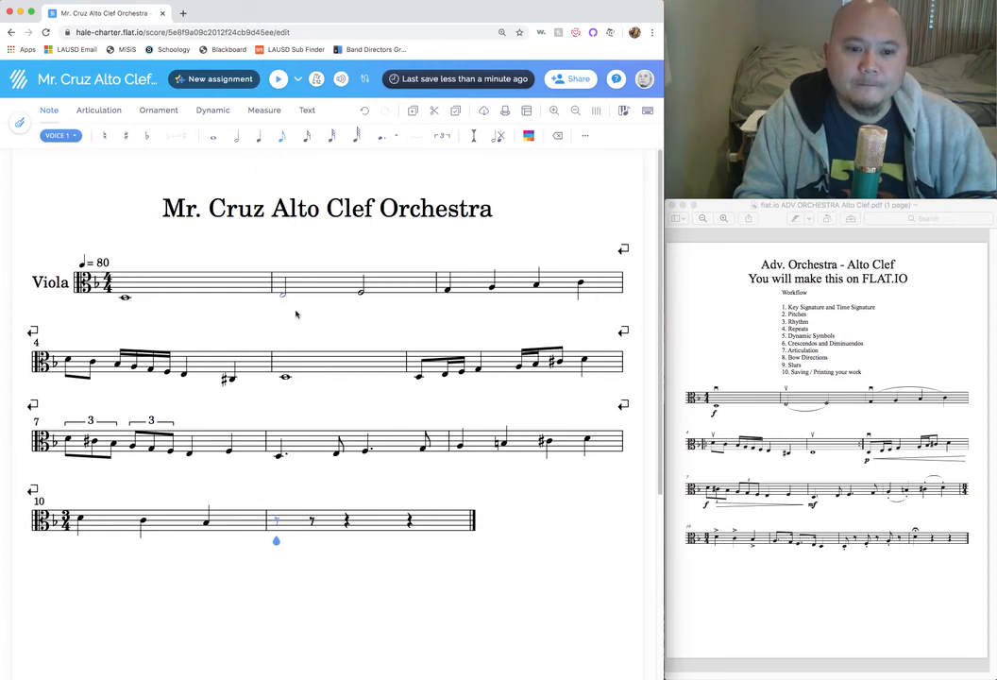
pyautogui.click(277, 527)
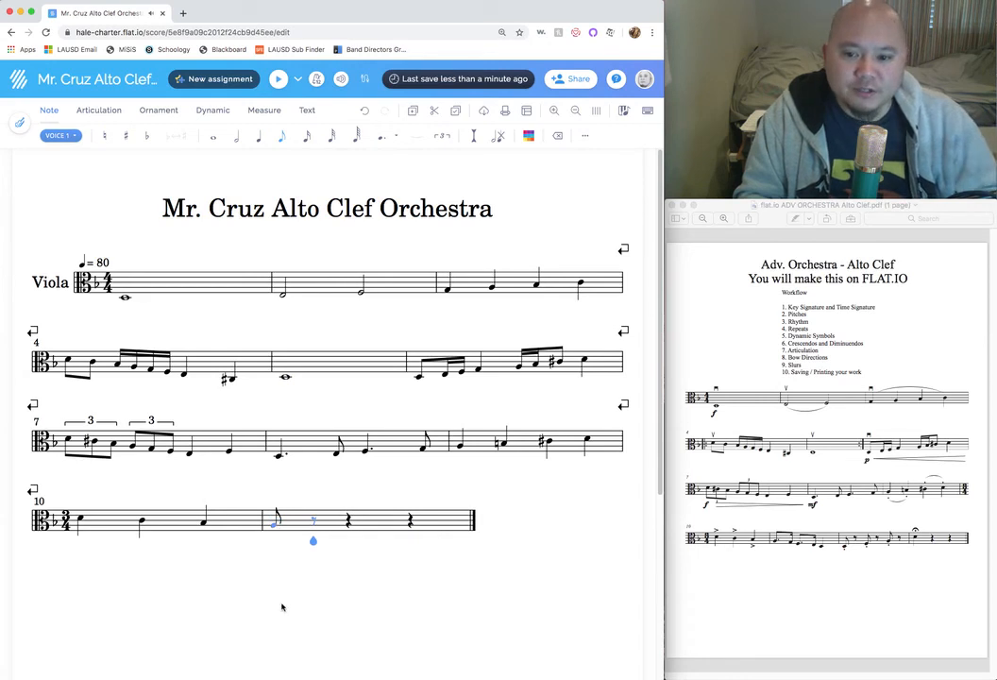
pyautogui.press('Left')
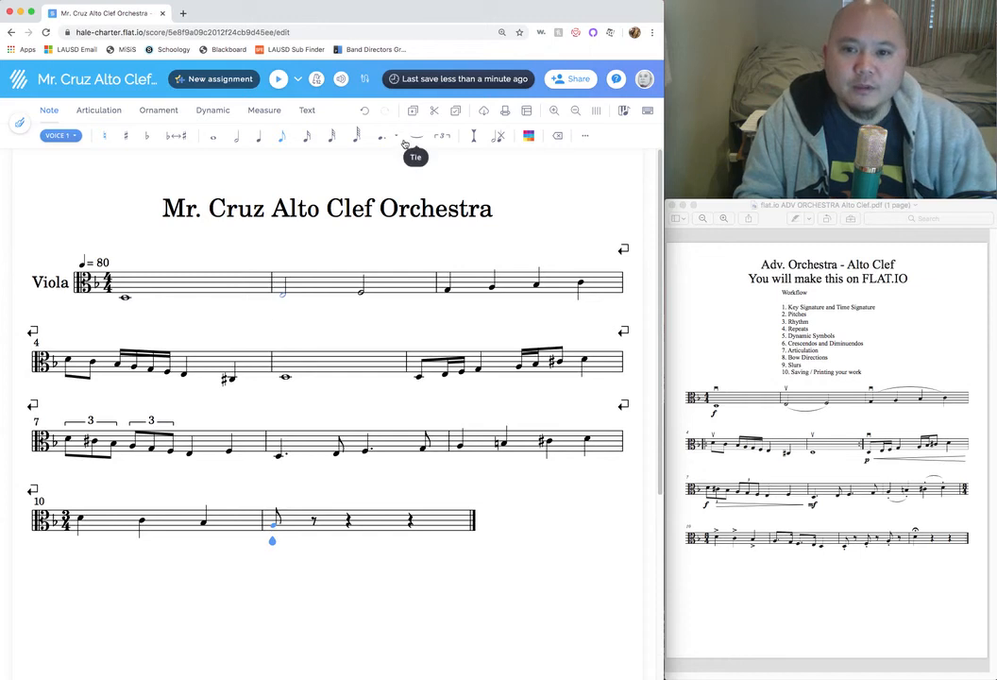
pyautogui.click(383, 136)
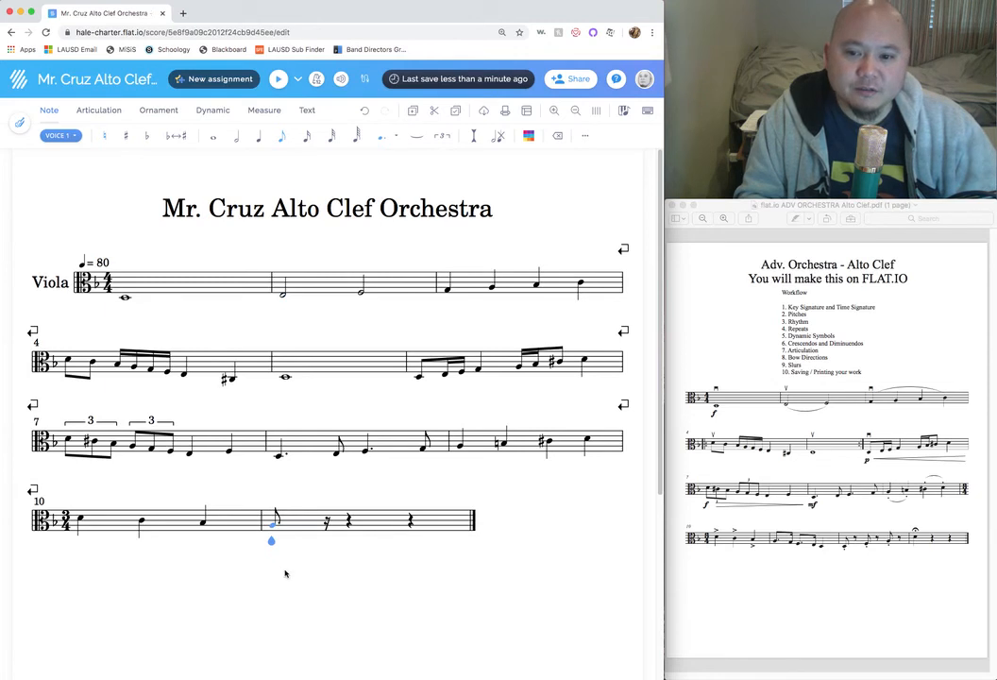
pyautogui.press('Right')
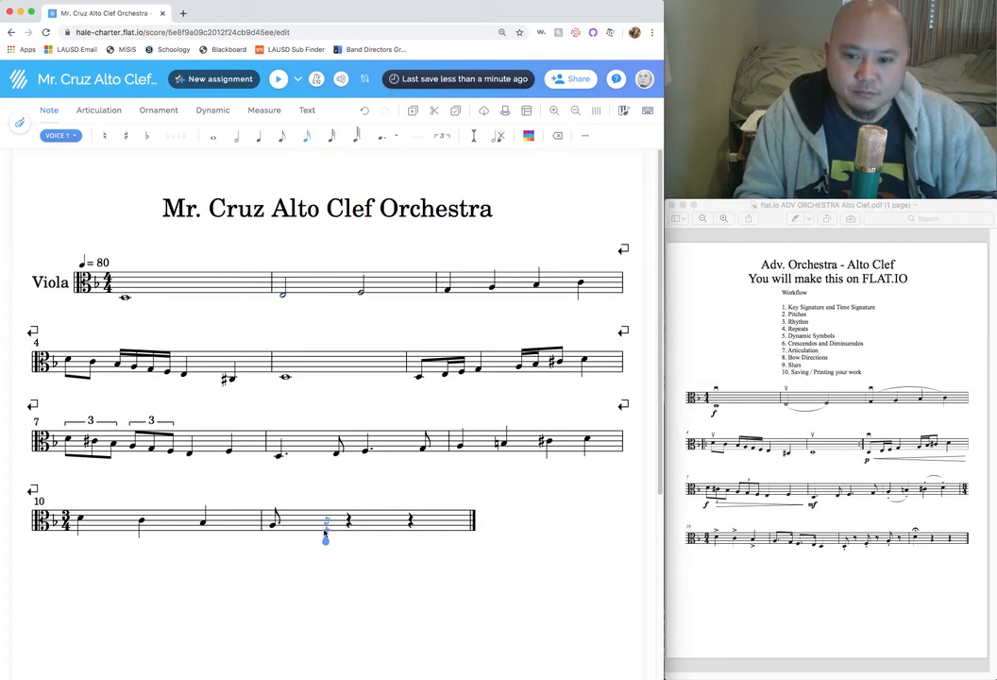
pyautogui.click(325, 529)
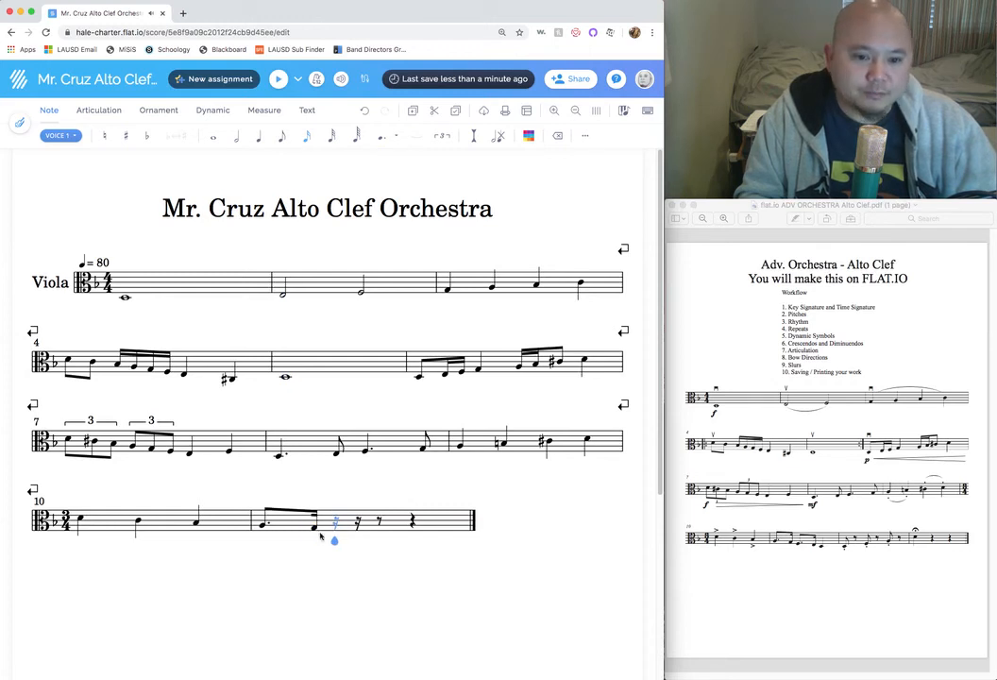
# Enter a dotted eighth note F and a sixteenth note E on the second beat of measure 11
pyautogui.click(798, 544)
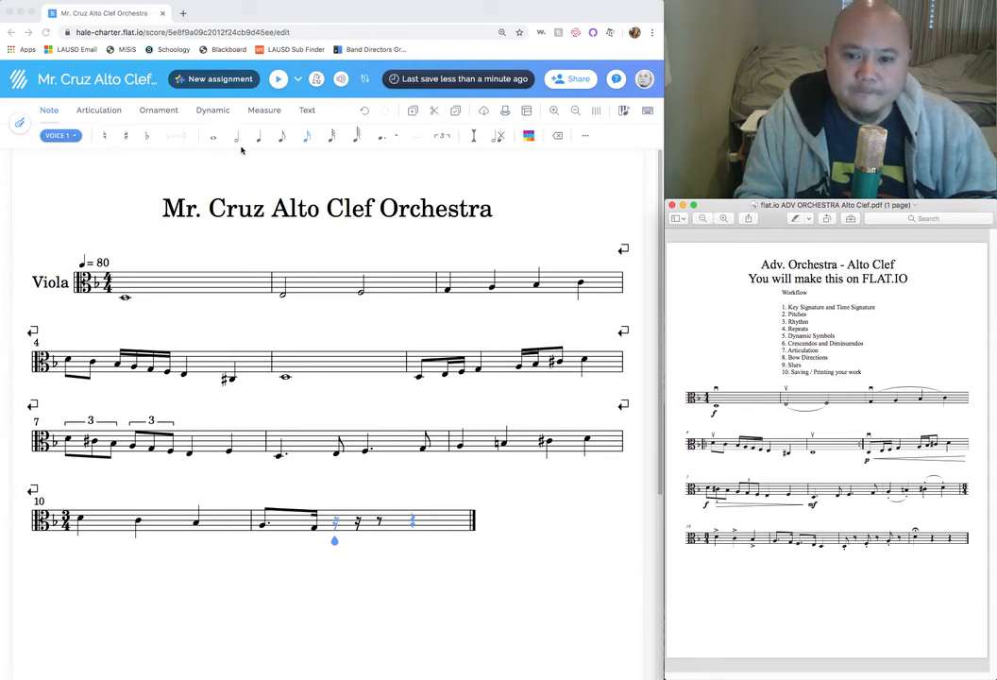
pyautogui.click(305, 137)
pyautogui.click(281, 139)
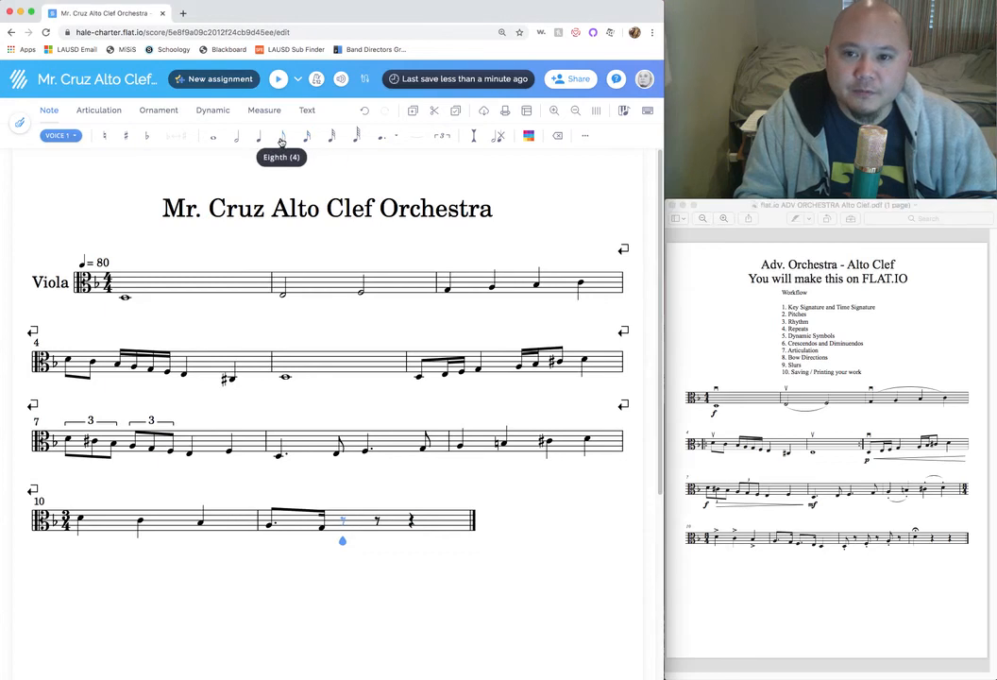
pyautogui.click(342, 534)
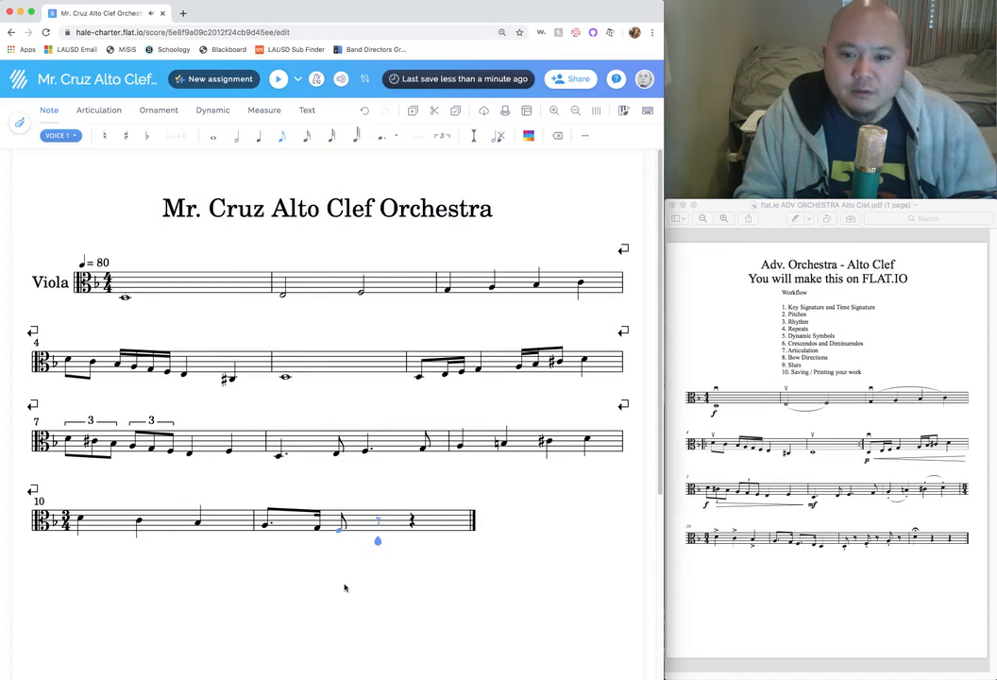
pyautogui.press('Left')
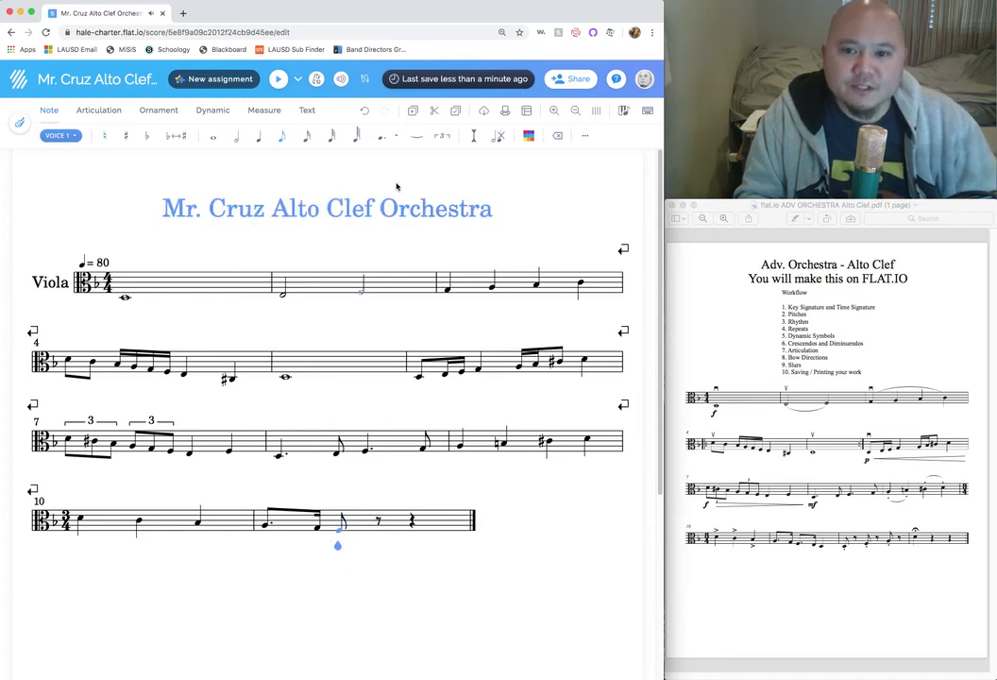
pyautogui.click(387, 138)
pyautogui.click(385, 139)
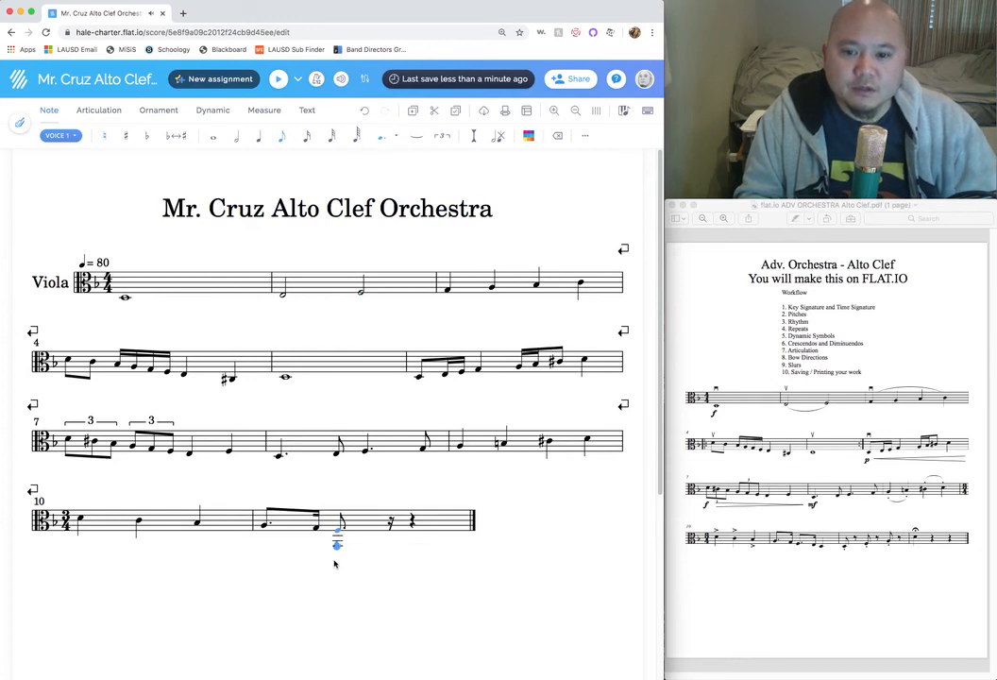
pyautogui.press('Right')
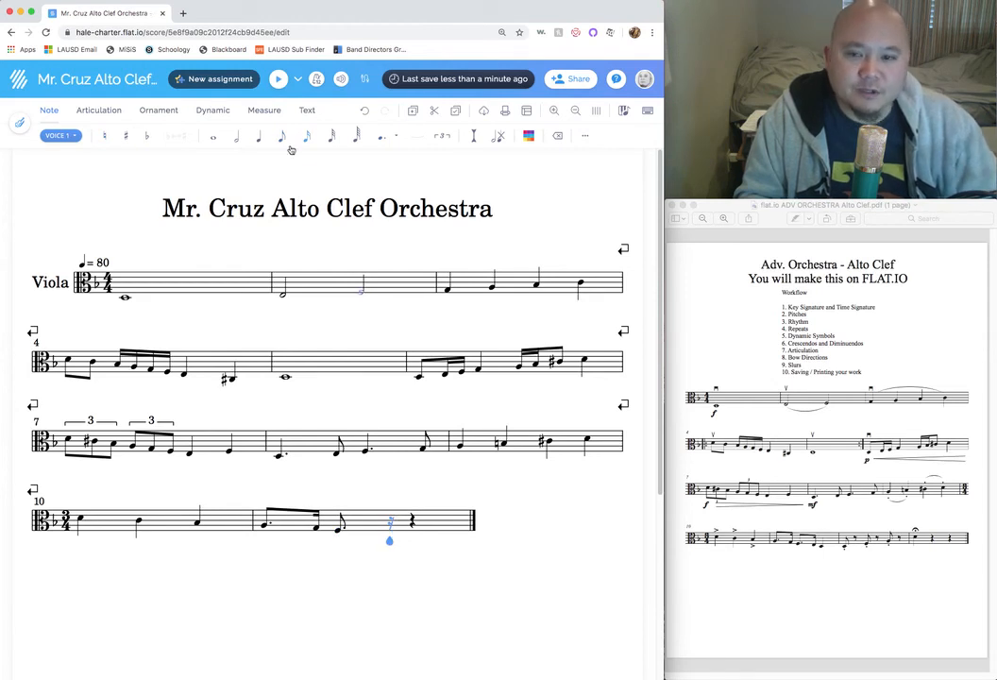
pyautogui.click(390, 536)
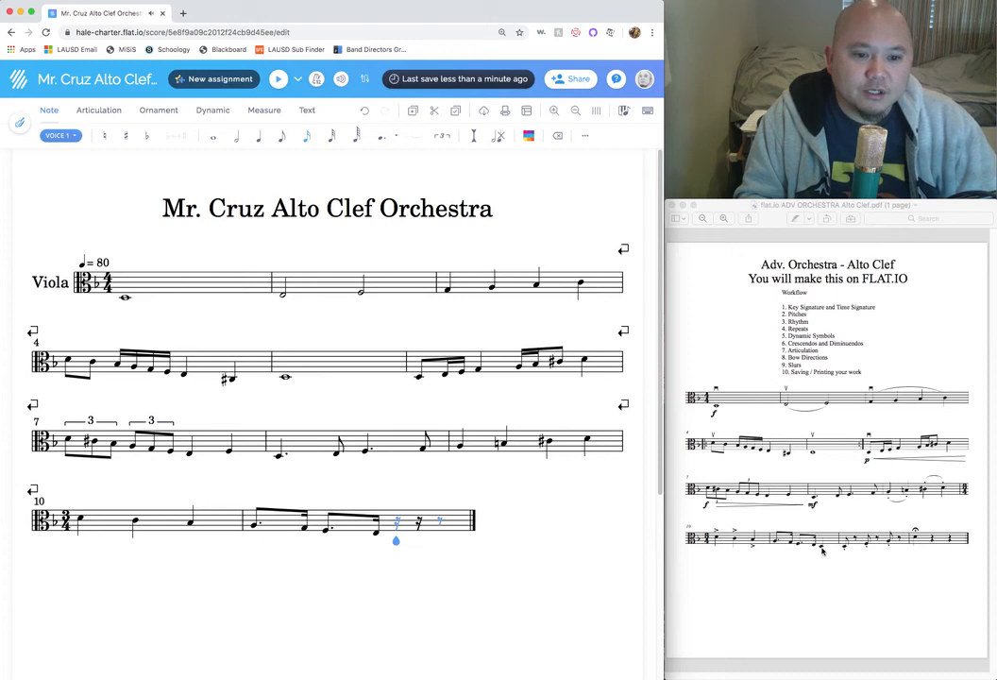
# Complete measure 11 with a quarter note D on the third beat
pyautogui.click(259, 140)
pyautogui.click(412, 540)
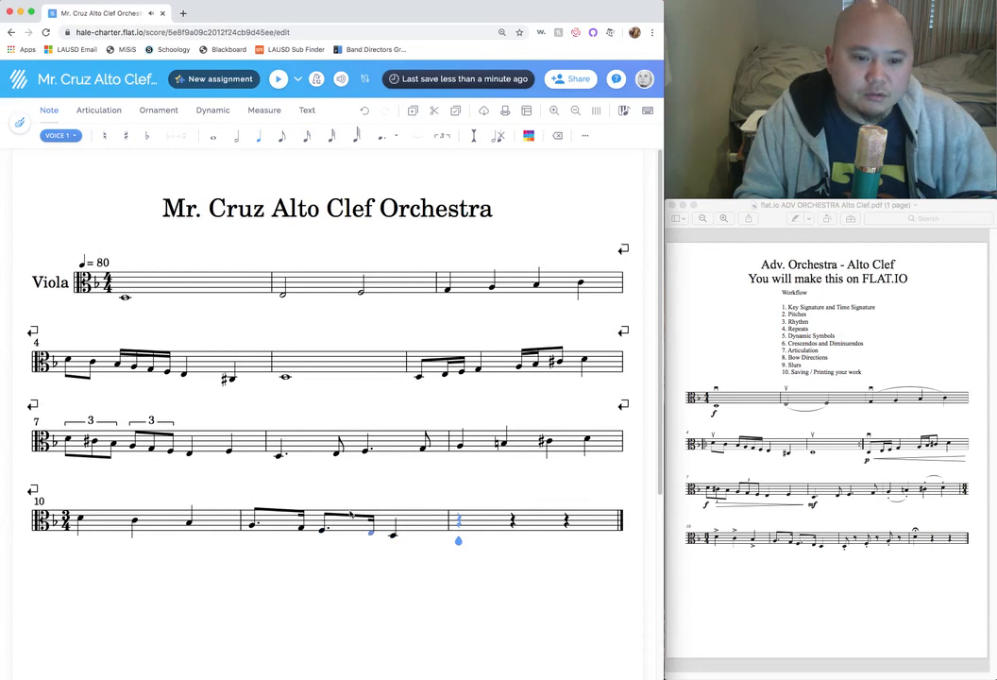
pyautogui.press('Right')
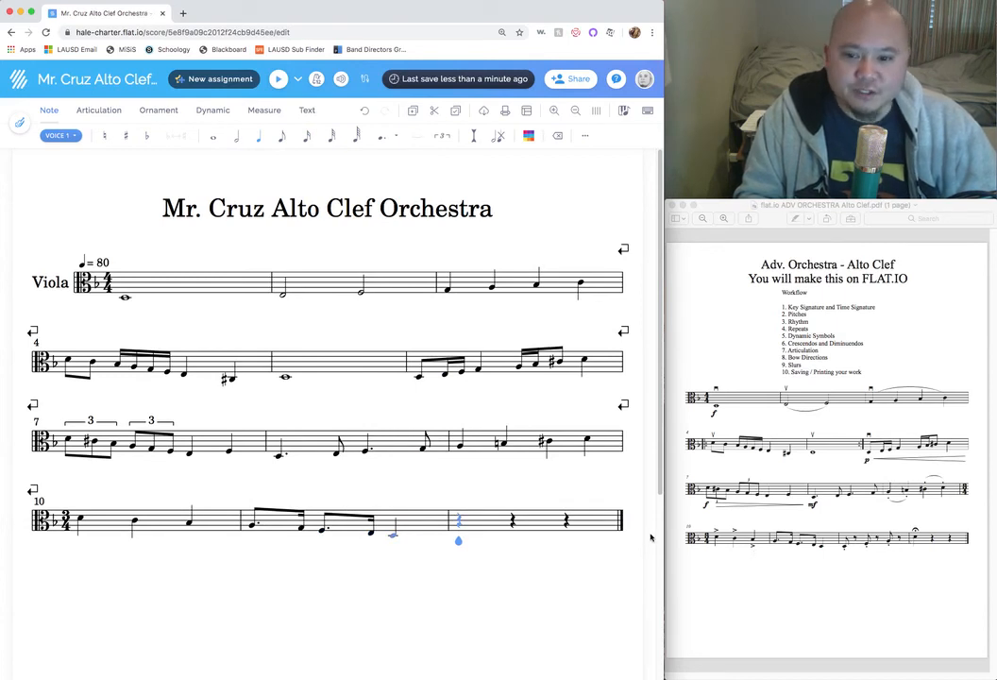
pyautogui.click(866, 550)
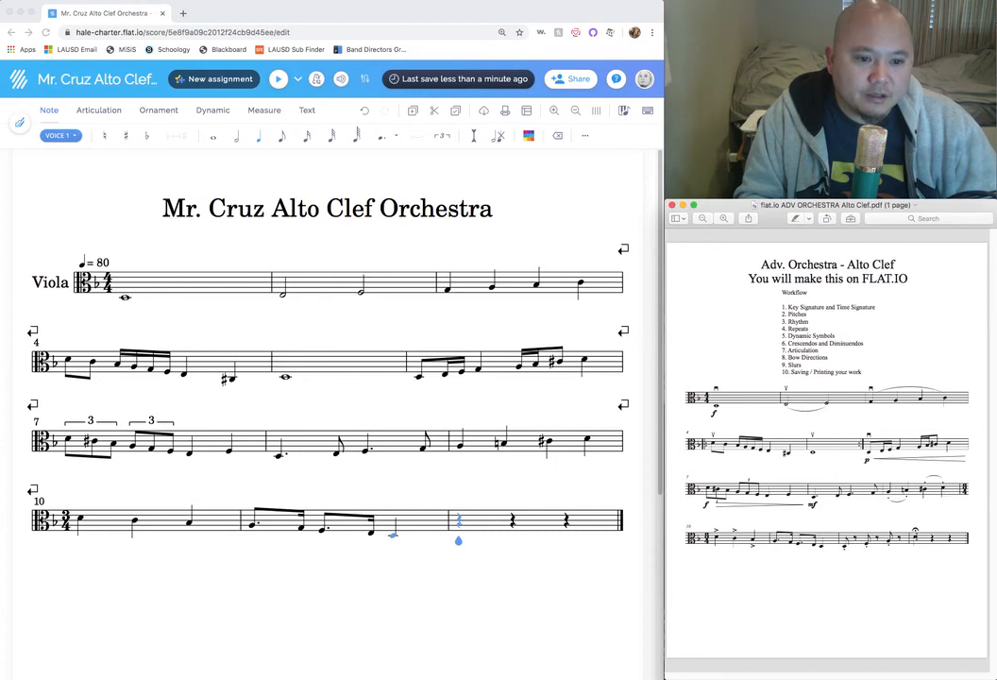
# Fill the first two beats of measure 12 with eighth notes D and F, each followed by an eighth rest
pyautogui.click(236, 113)
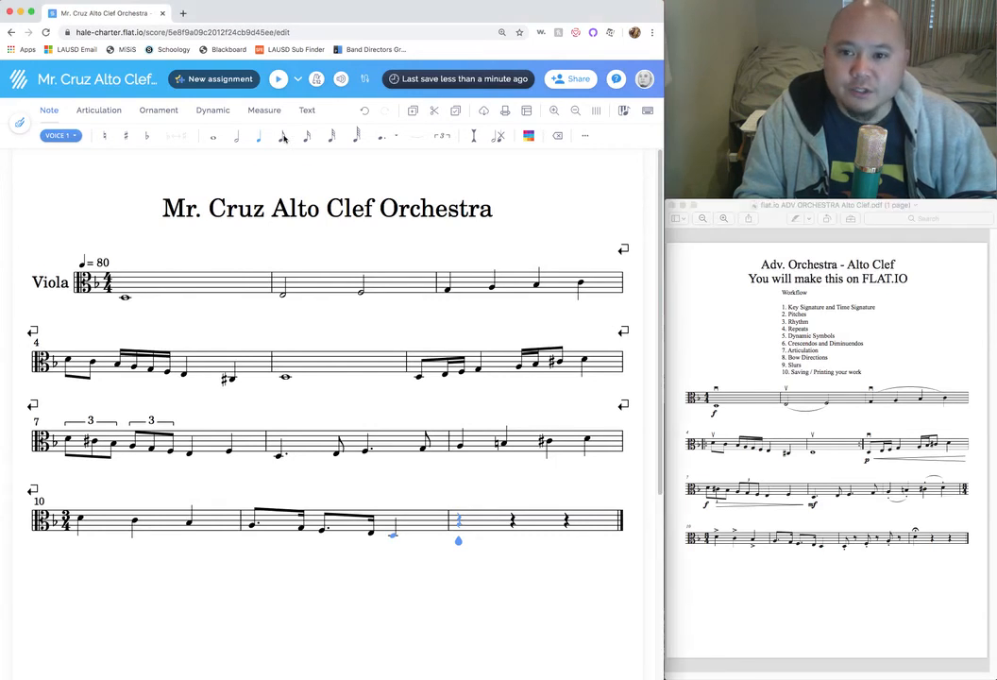
pyautogui.click(282, 138)
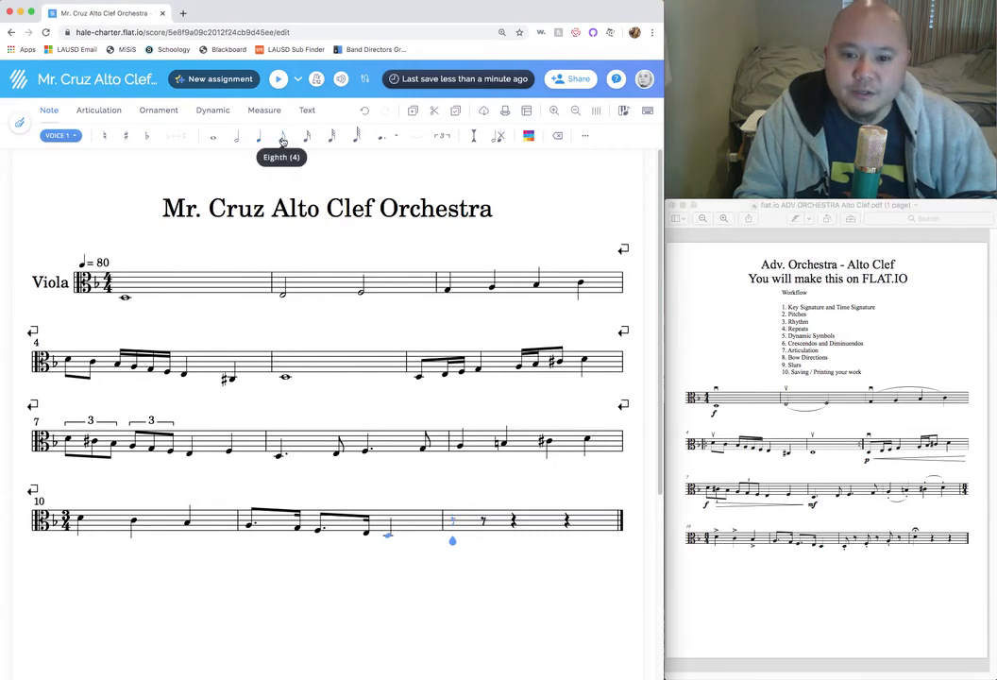
pyautogui.click(452, 536)
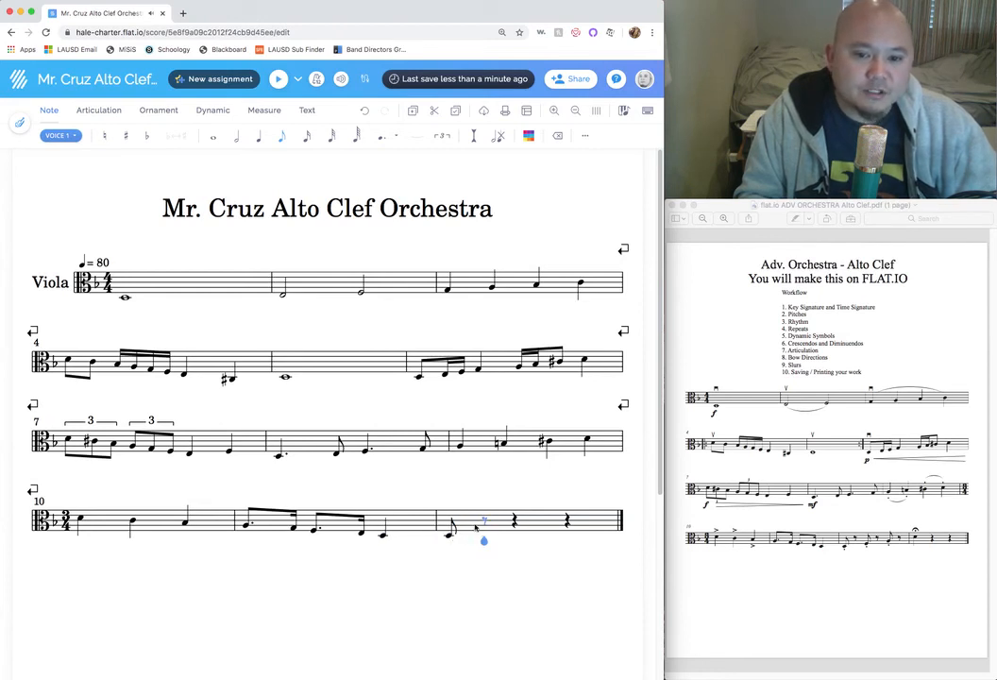
pyautogui.press('Right')
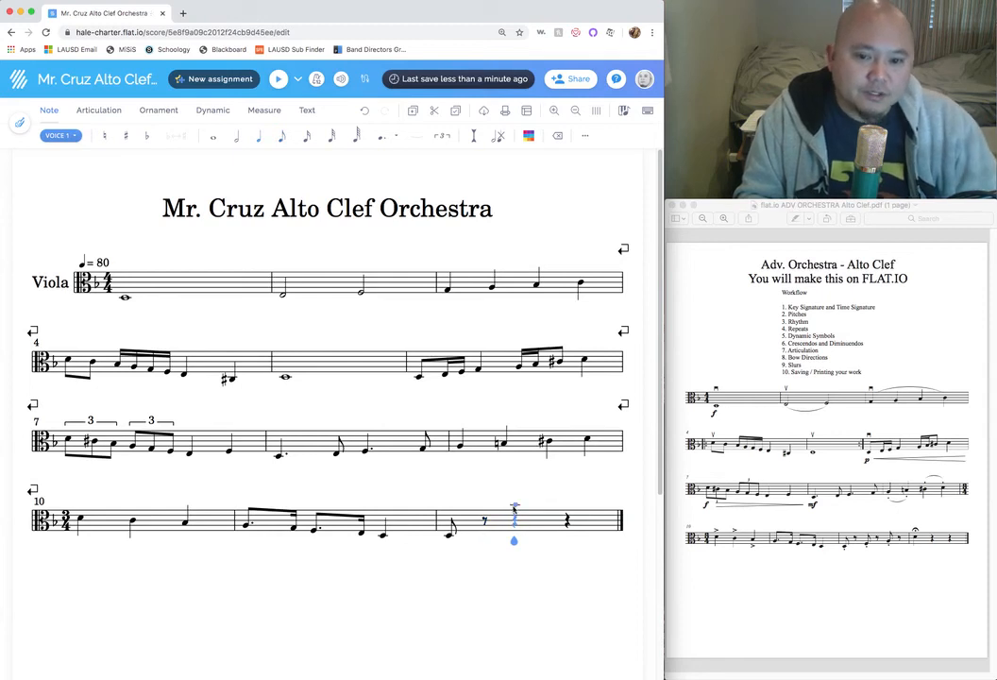
pyautogui.click(281, 140)
pyautogui.click(509, 535)
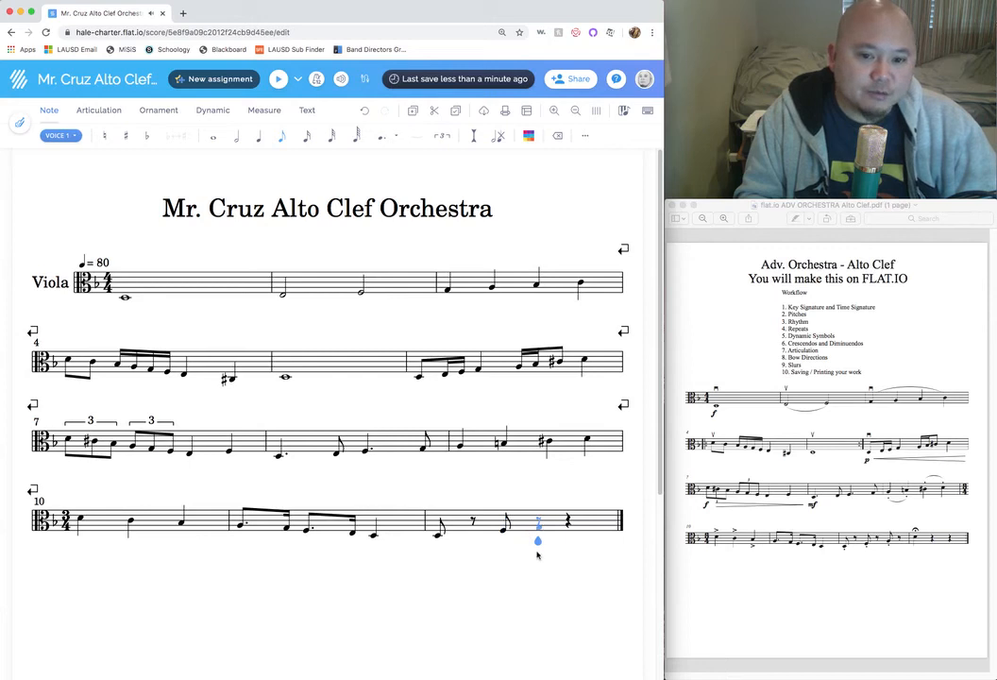
pyautogui.press('Right')
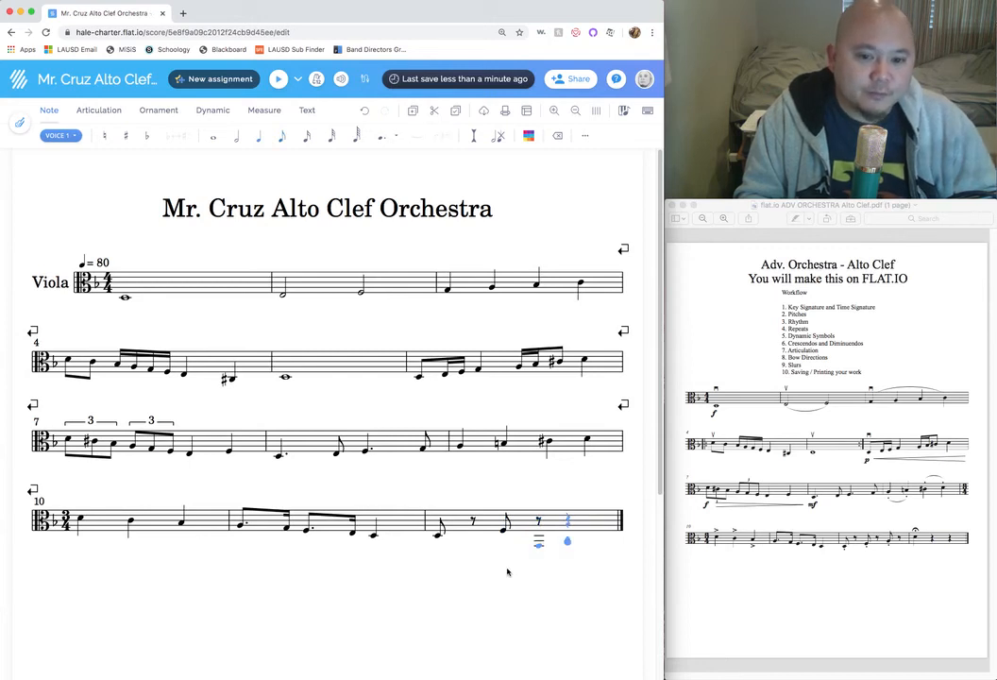
pyautogui.click(567, 525)
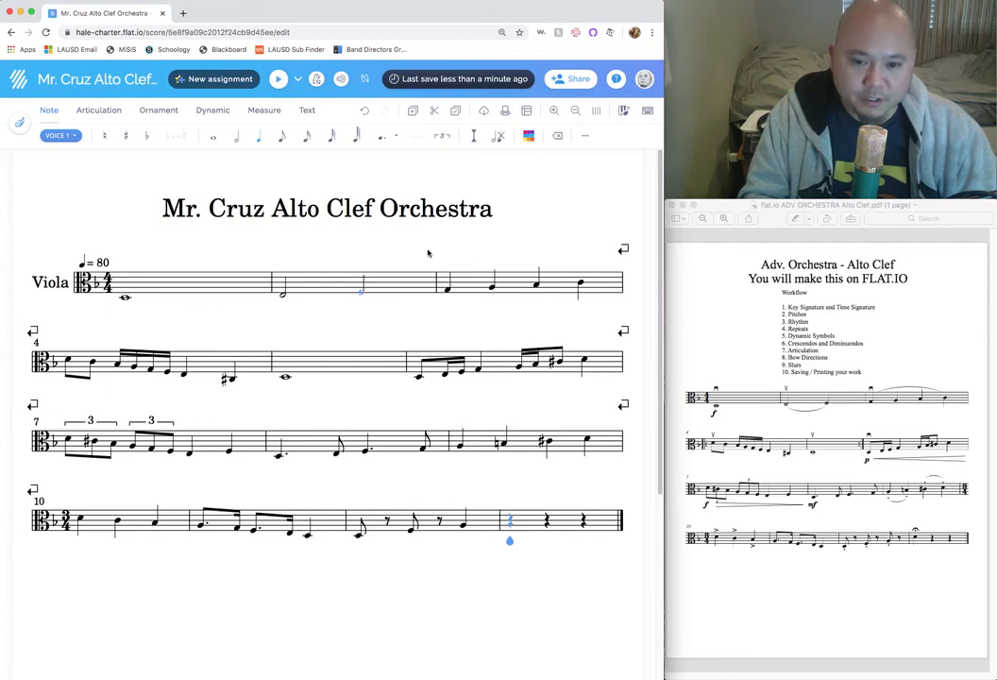
pyautogui.press('super+z')
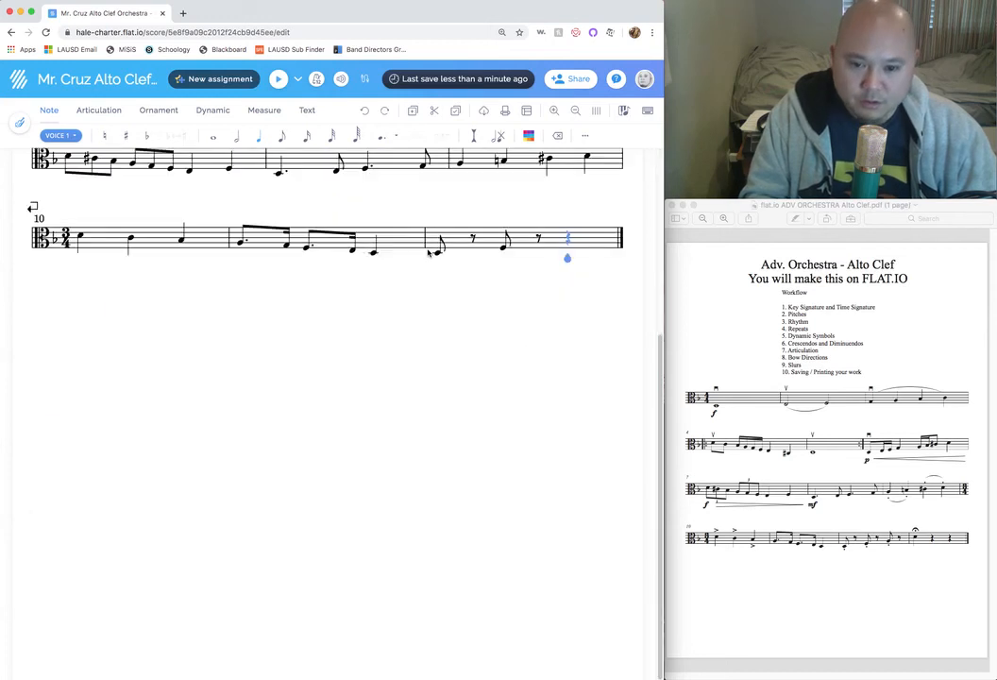
pyautogui.scroll(2, 500, 227)
pyautogui.scroll(3, 504, 244)
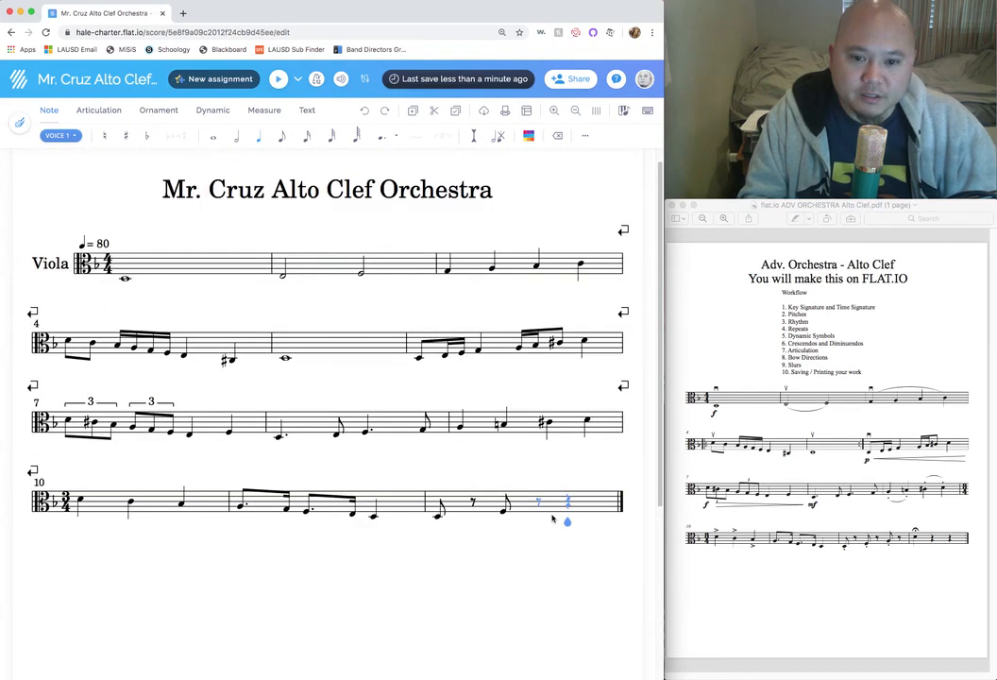
# Complete measure 12 with an eighth note A and an eighth rest on the third beat
pyautogui.click(281, 135)
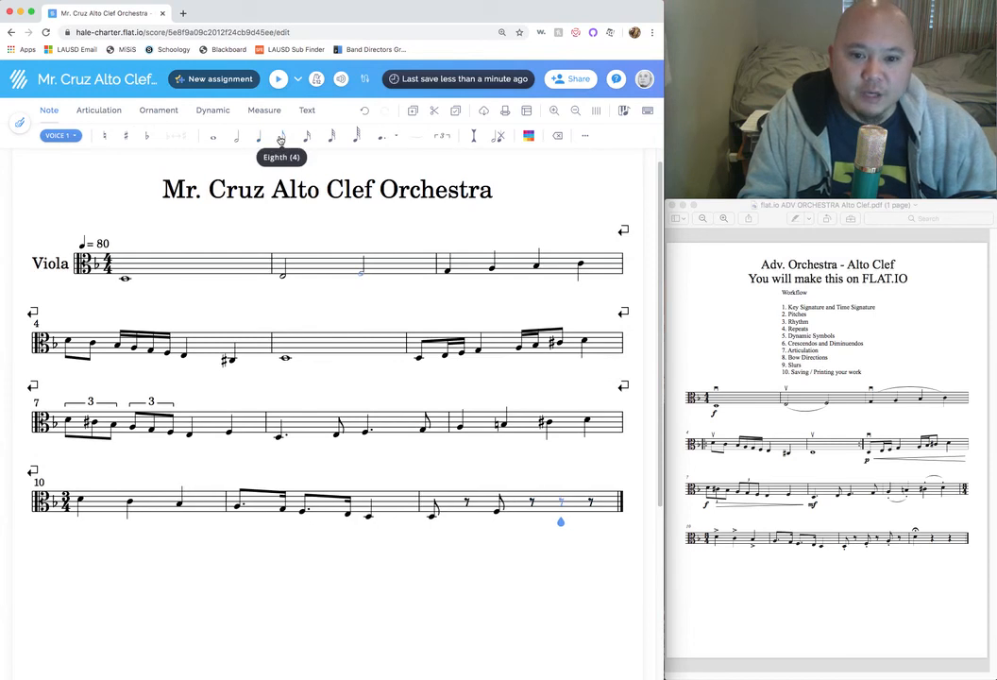
pyautogui.click(560, 507)
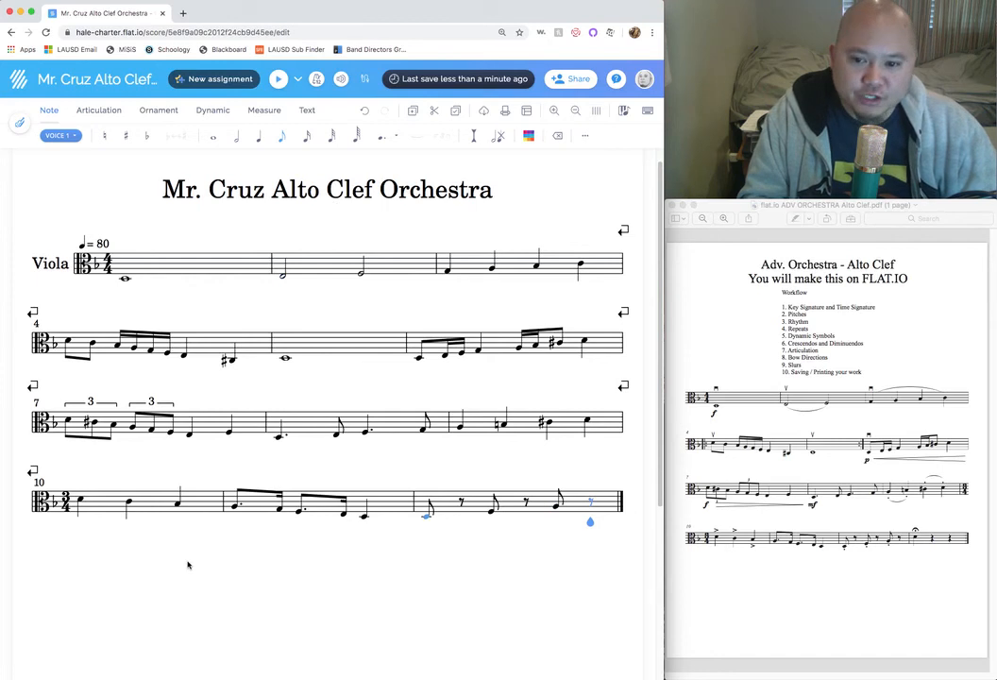
# Insert a new measure after measure 12 and enter a quarter note D on its first beat
pyautogui.click(260, 113)
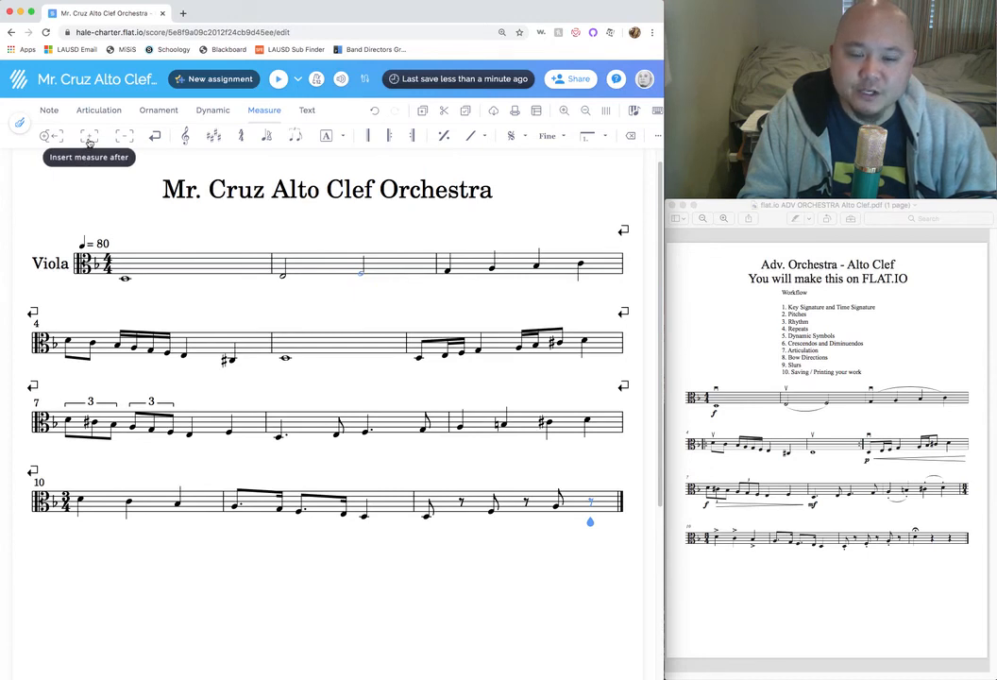
pyautogui.click(88, 138)
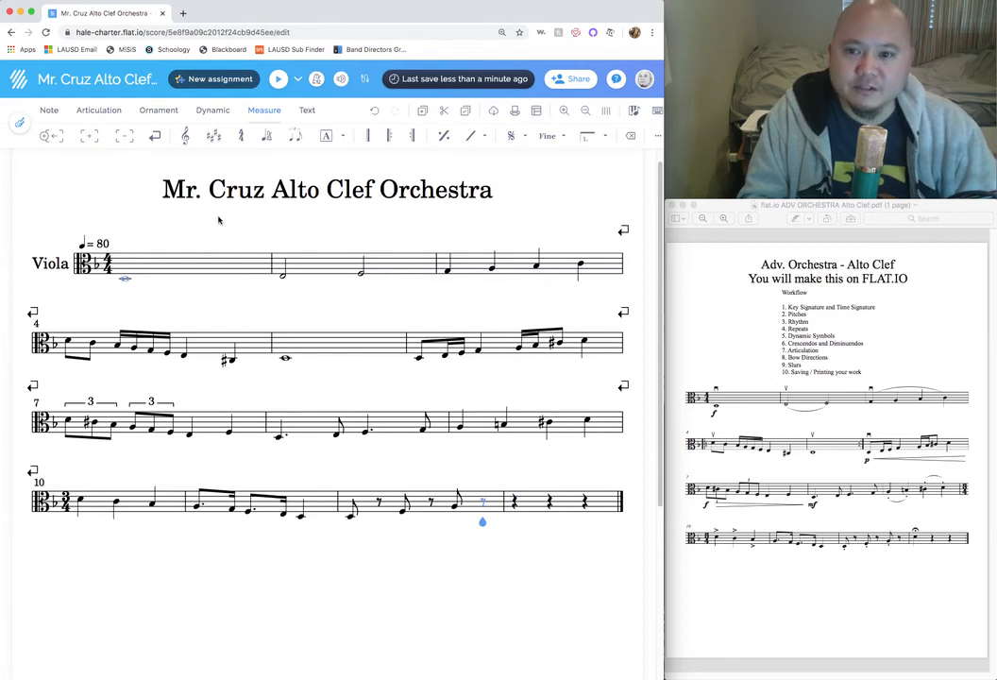
pyautogui.click(46, 112)
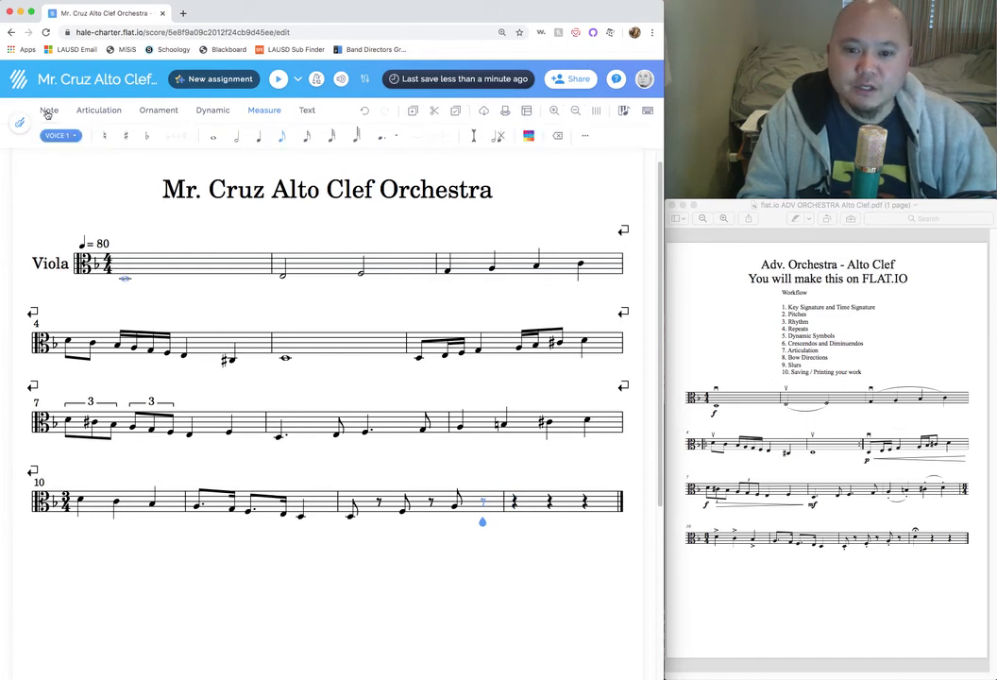
pyautogui.click(351, 512)
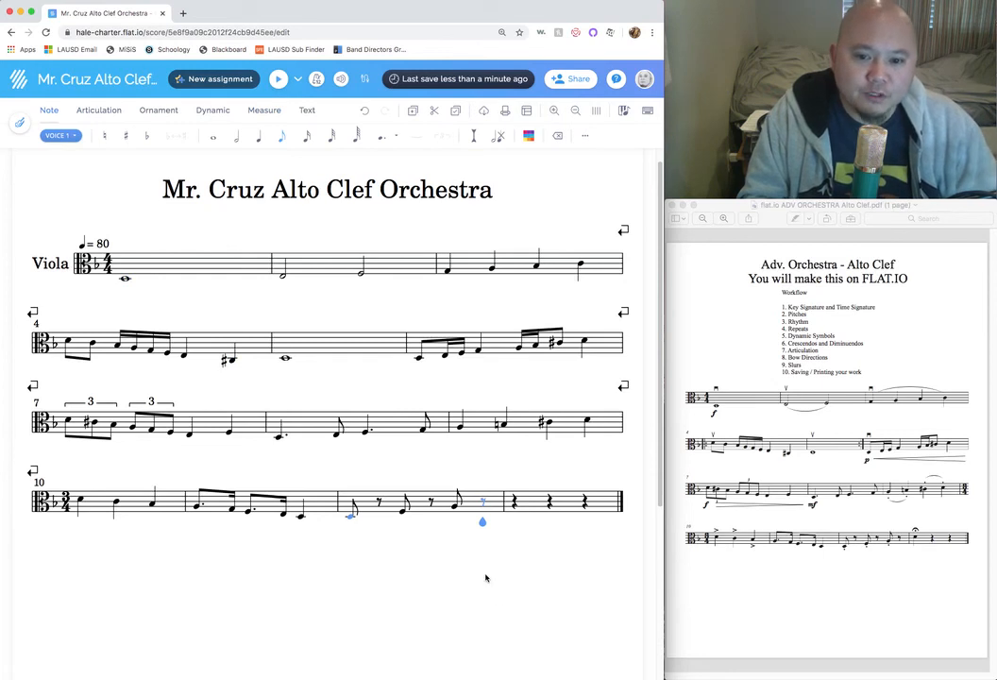
pyautogui.press('Right')
pyautogui.click(514, 504)
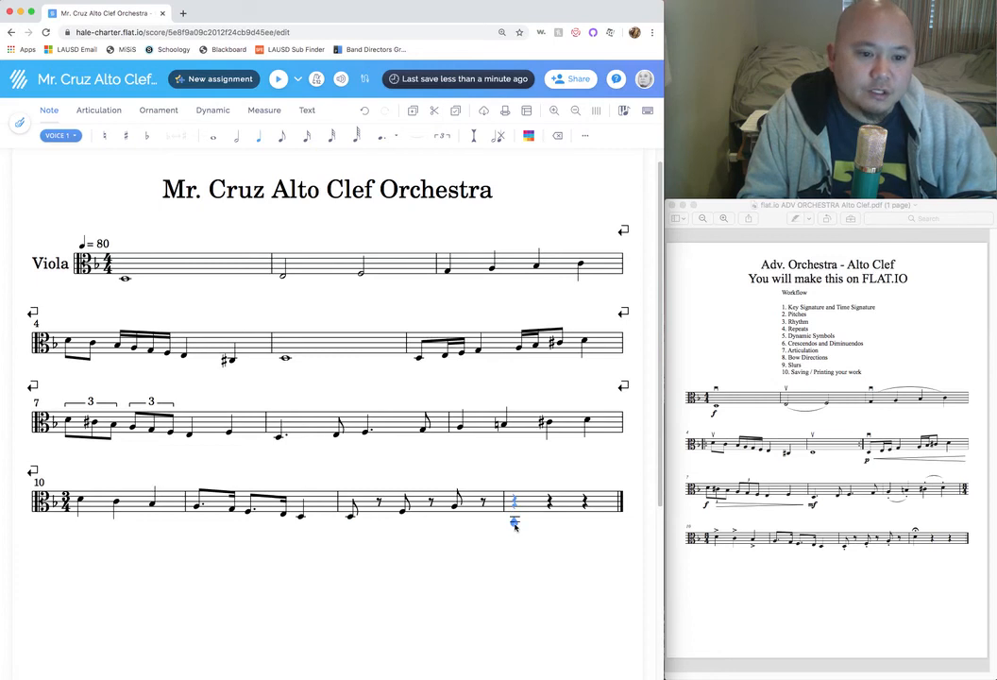
pyautogui.click(256, 139)
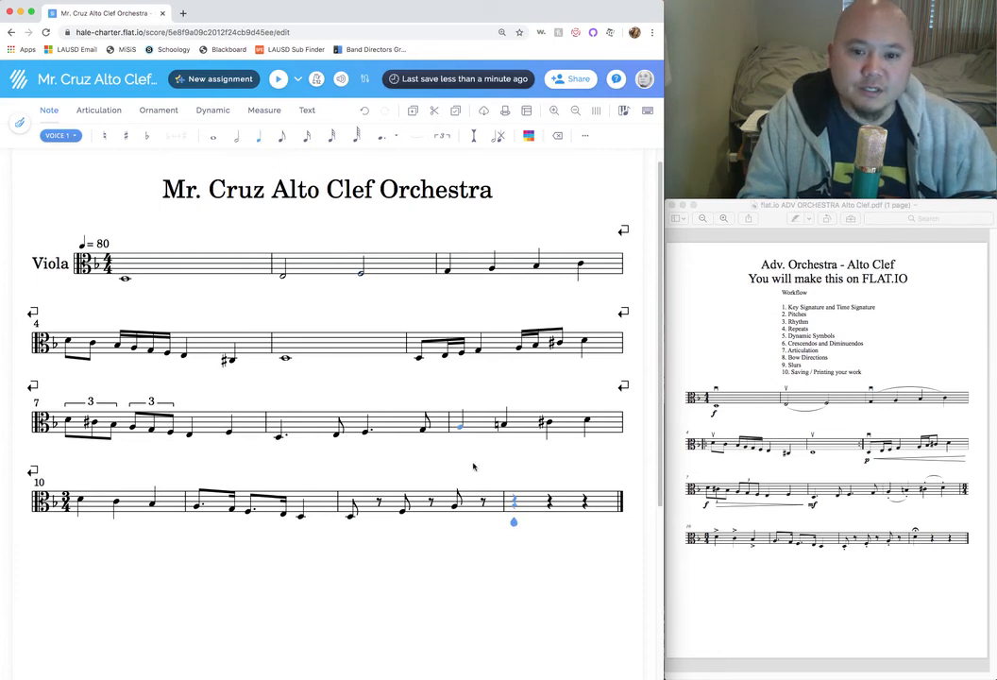
pyautogui.click(515, 501)
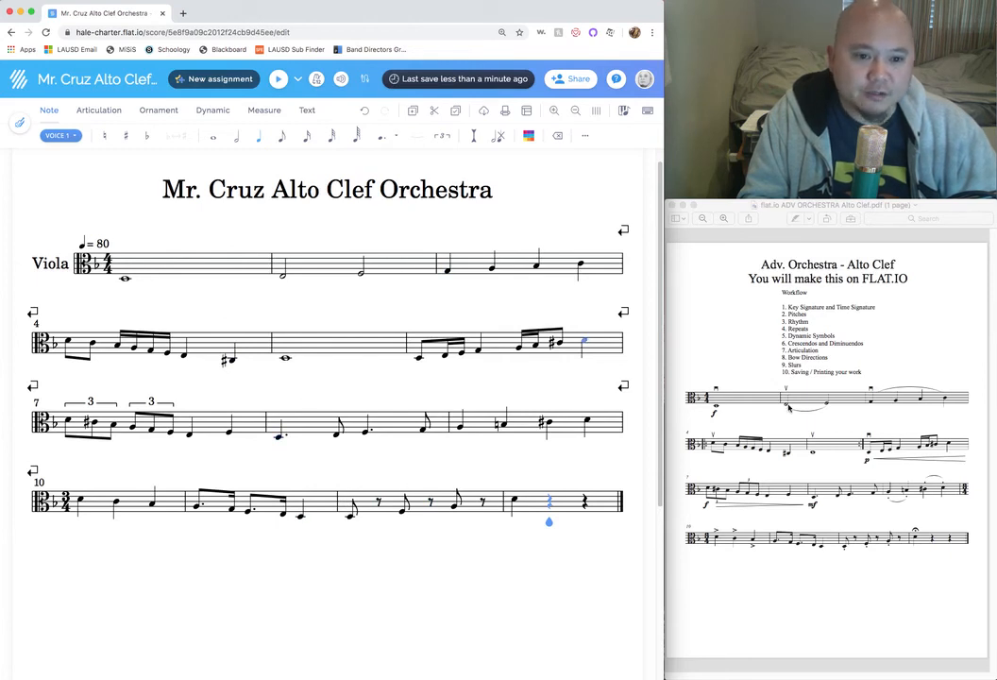
pyautogui.click(794, 314)
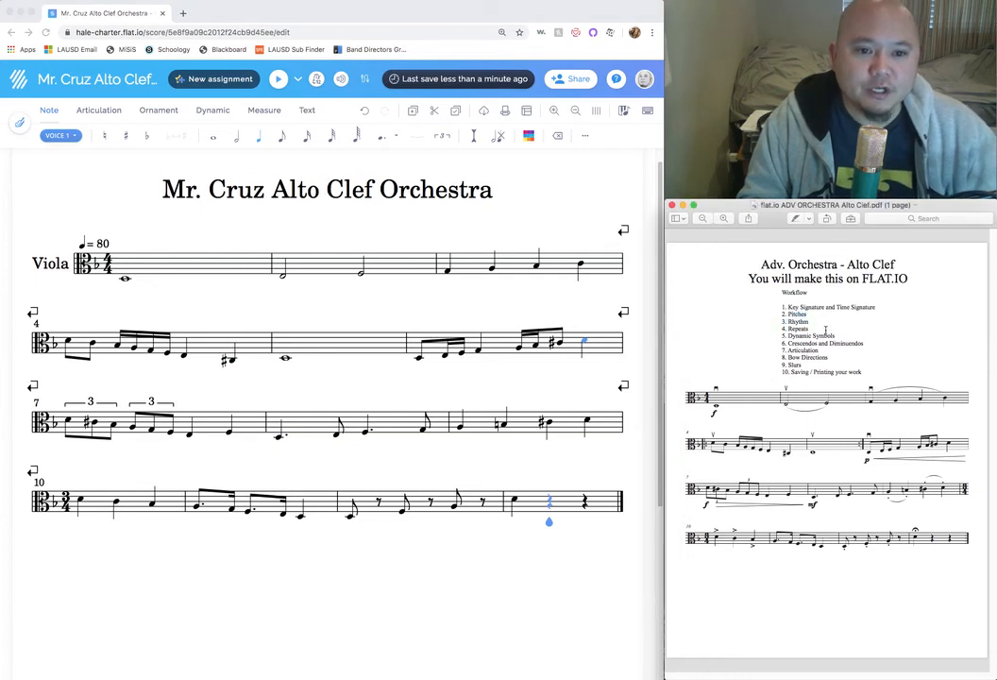
pyautogui.moveTo(796, 328); pyautogui.dragTo(827, 328)
pyautogui.click(827, 329)
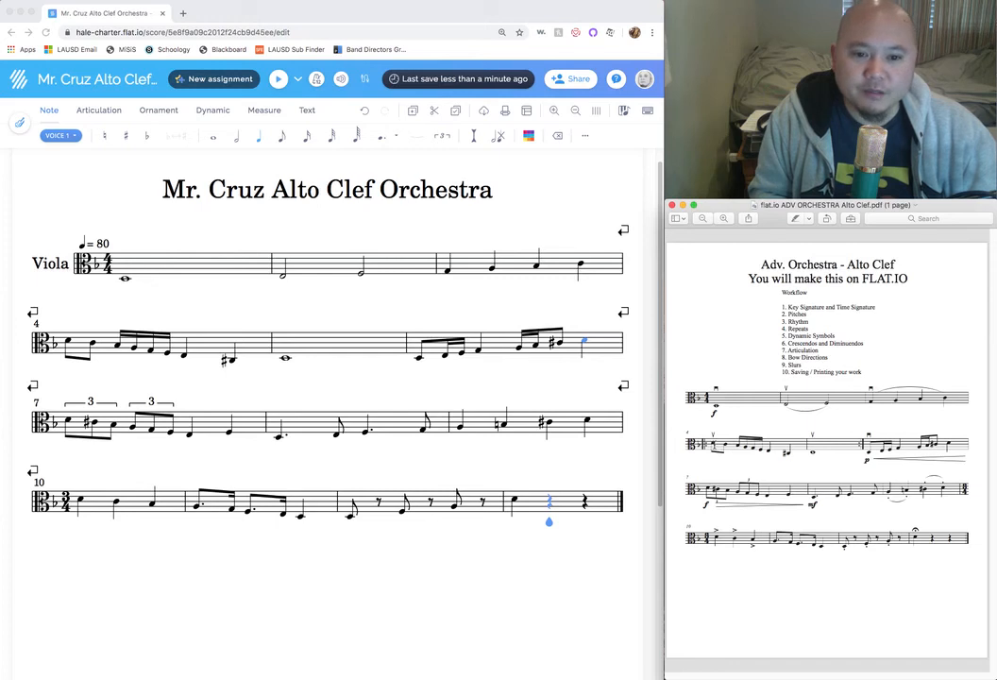
# Add a left repeat sign at the start of measure 4
pyautogui.click(68, 345)
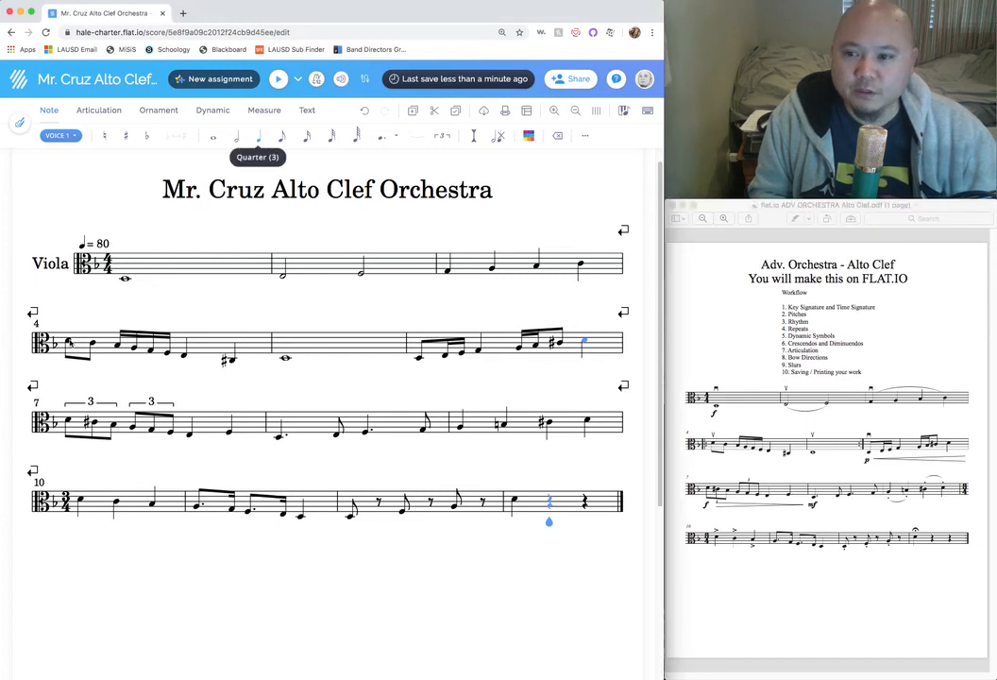
pyautogui.click(68, 367)
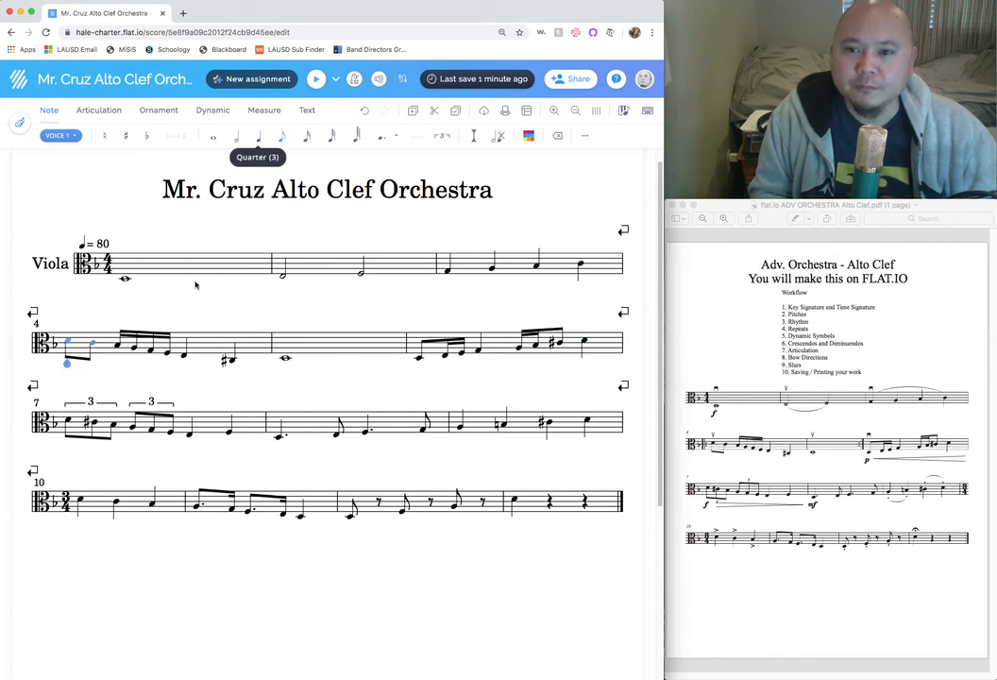
pyautogui.click(264, 111)
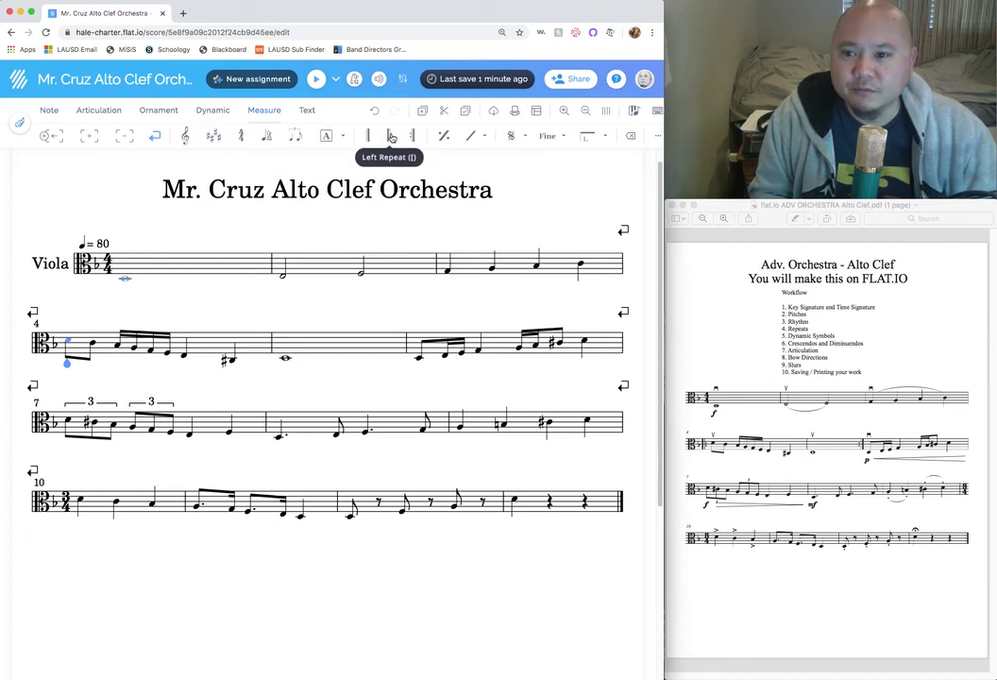
pyautogui.click(391, 138)
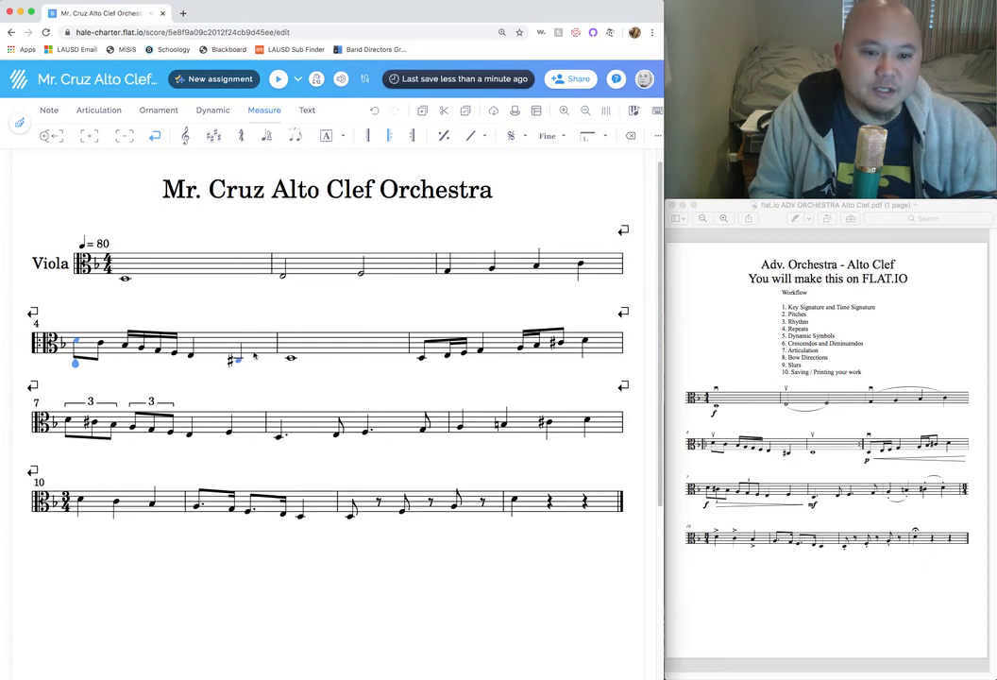
# Add a right repeat sign at the end of measure 5, which holds the whole note D
pyautogui.click(827, 447)
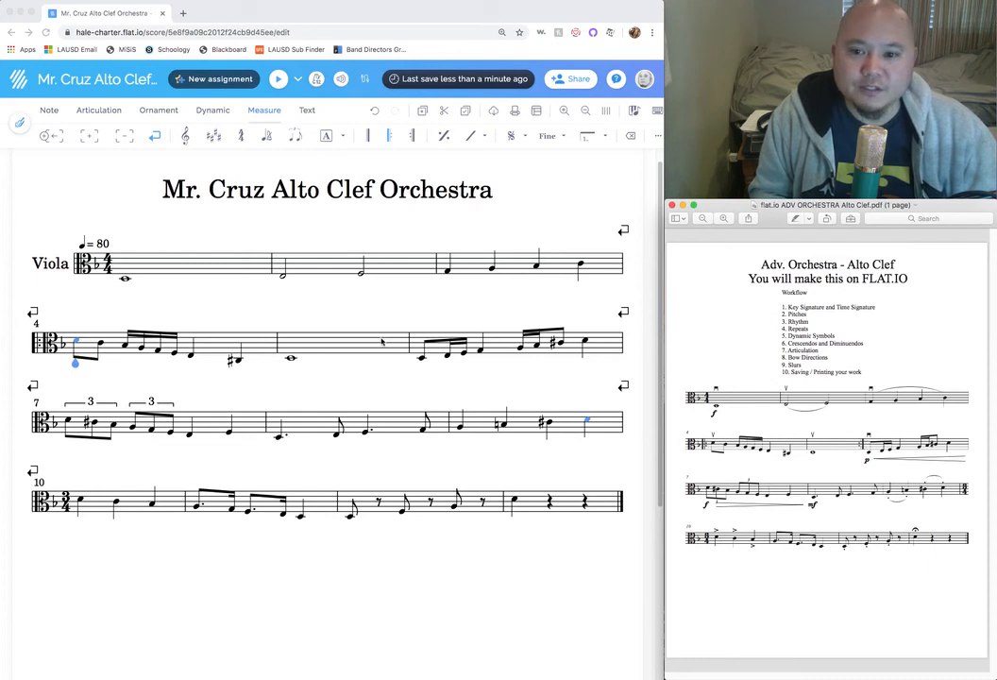
pyautogui.click(291, 358)
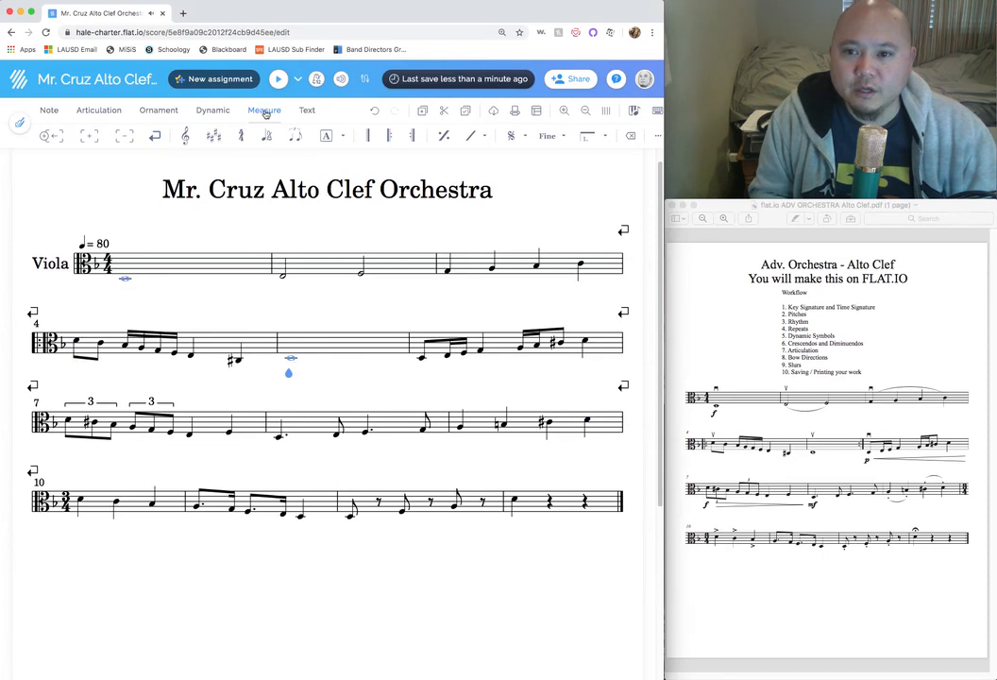
pyautogui.click(413, 138)
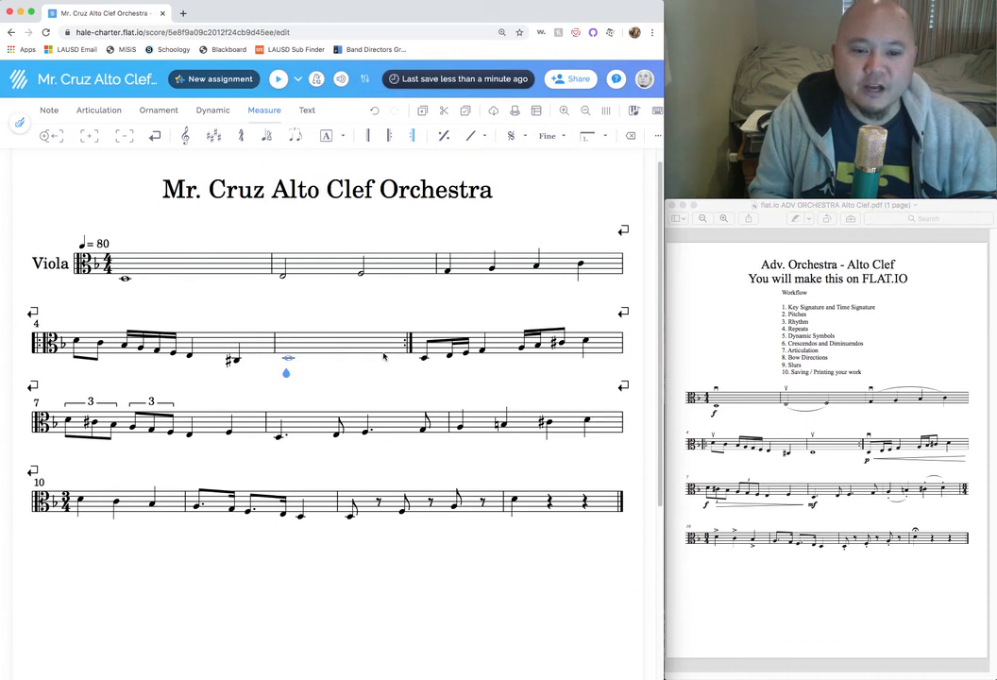
pyautogui.click(841, 441)
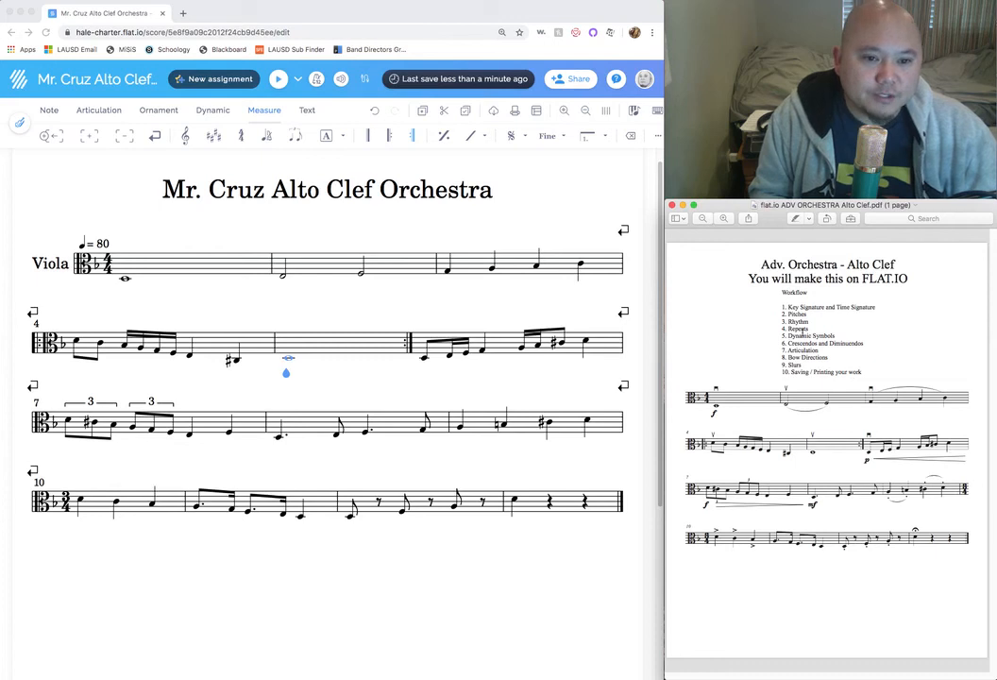
pyautogui.moveTo(781, 335); pyautogui.dragTo(825, 340)
pyautogui.click(838, 337)
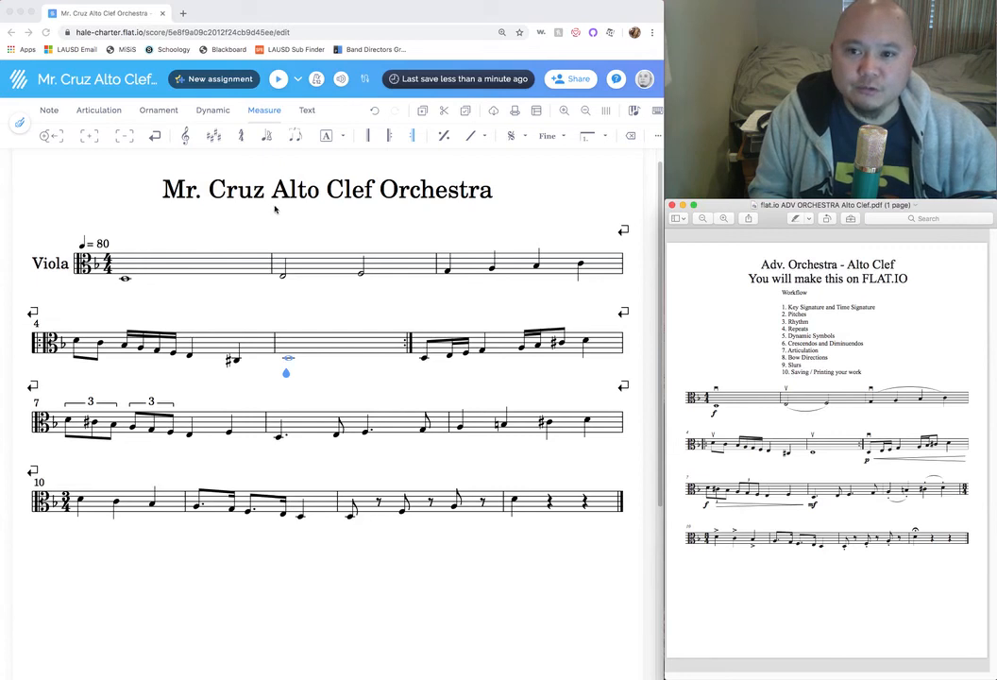
# Add a forte (f) dynamic to the whole note D in measure 1
pyautogui.click(212, 112)
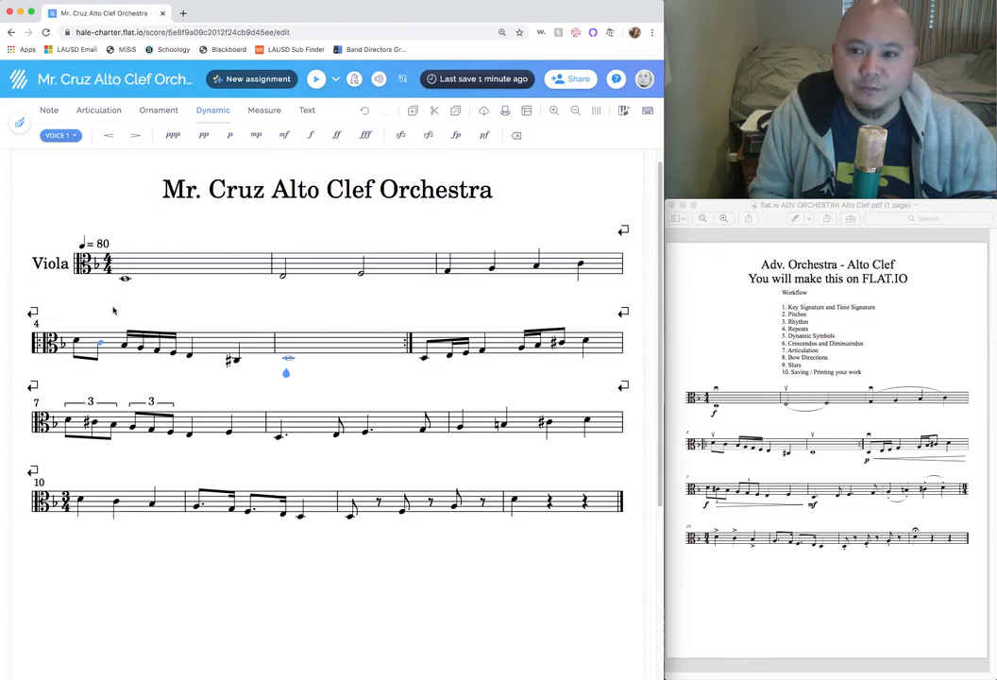
pyautogui.click(125, 279)
pyautogui.click(126, 282)
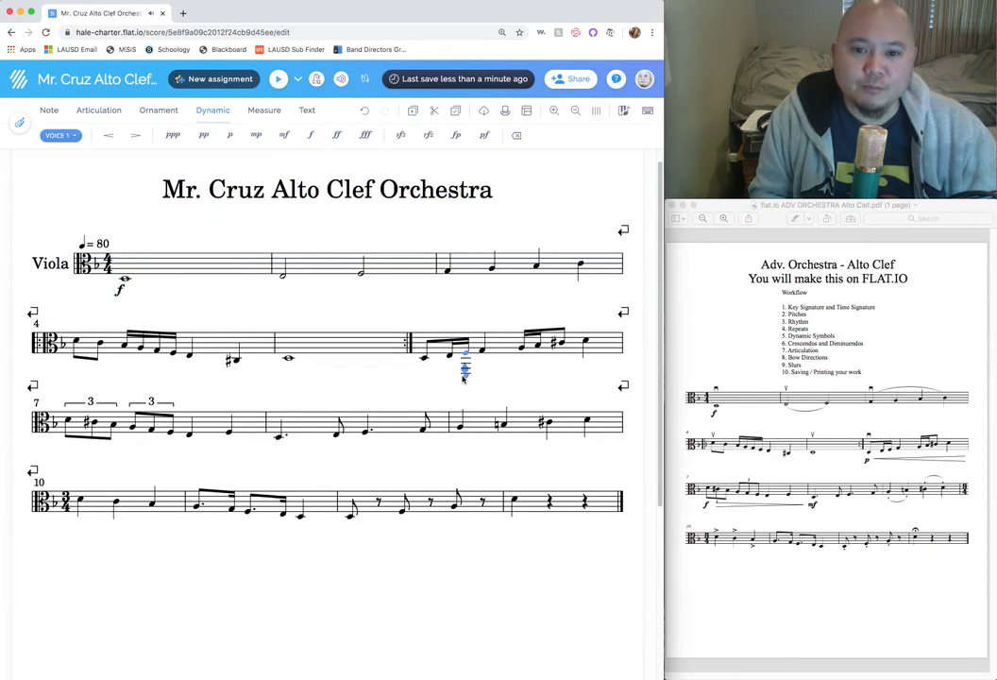
pyautogui.click(309, 135)
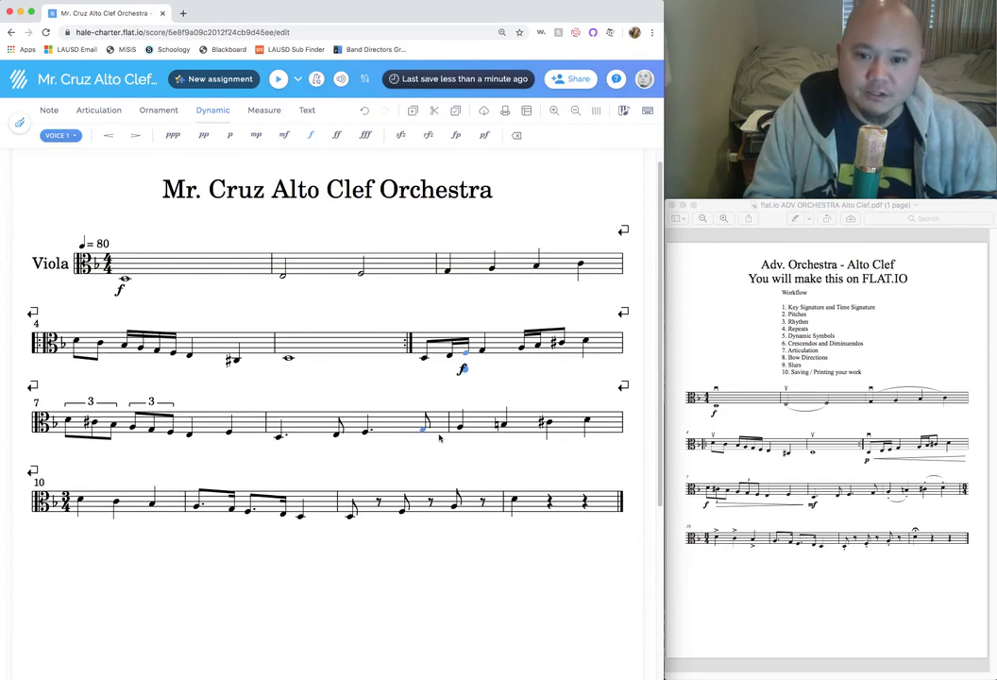
pyautogui.press('super+z')
pyautogui.scroll(-2, 439, 437)
pyautogui.scroll(2, 447, 423)
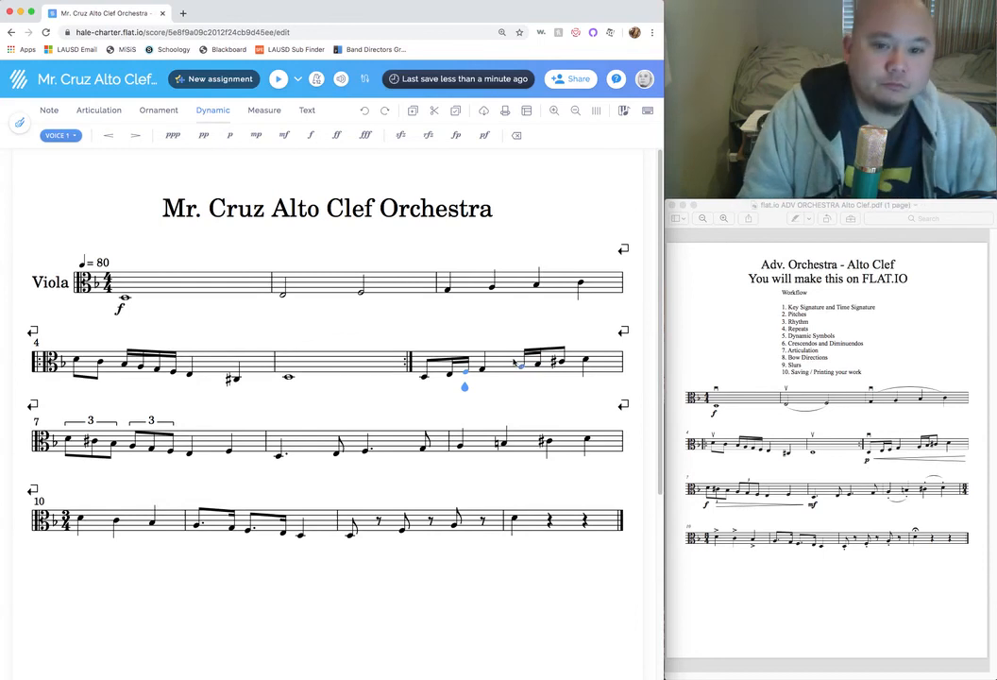
# Add a piano (p) dynamic to the opening note D of measure 6
pyautogui.click(423, 376)
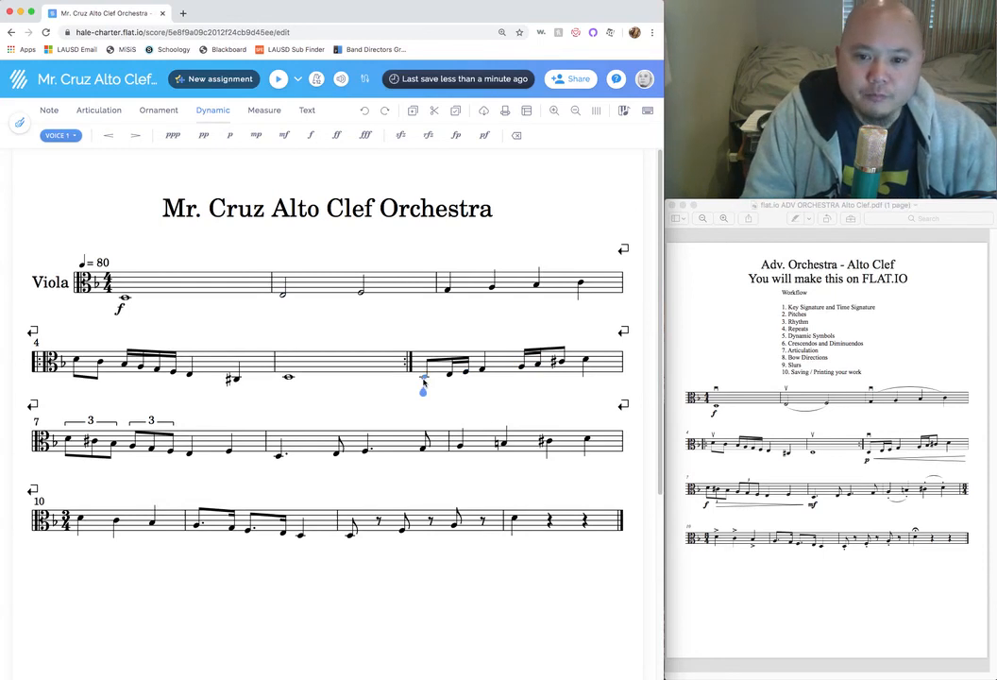
pyautogui.click(231, 137)
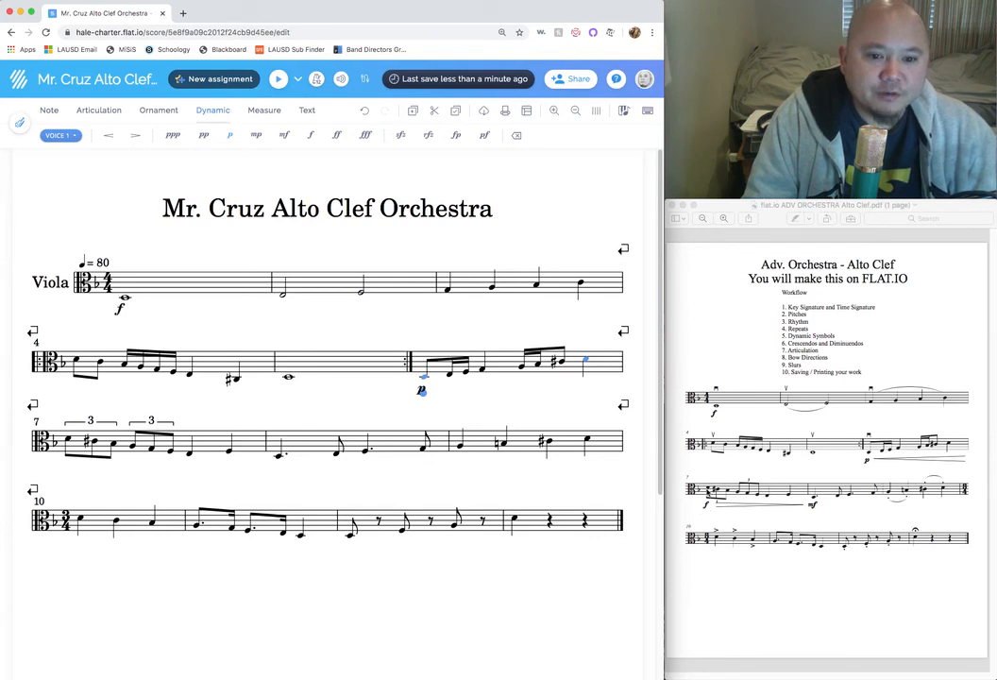
# Add a forte (f) dynamic to the first note of measure 7 and a mezzo-forte (mf) to the opening dotted note D of measure 8
pyautogui.click(67, 440)
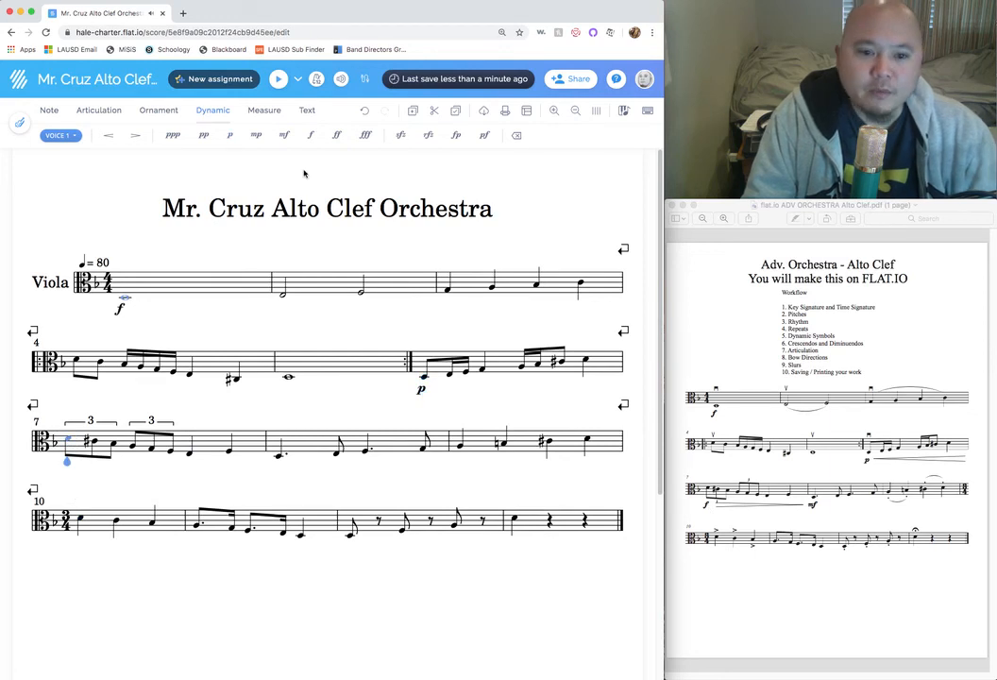
pyautogui.click(313, 142)
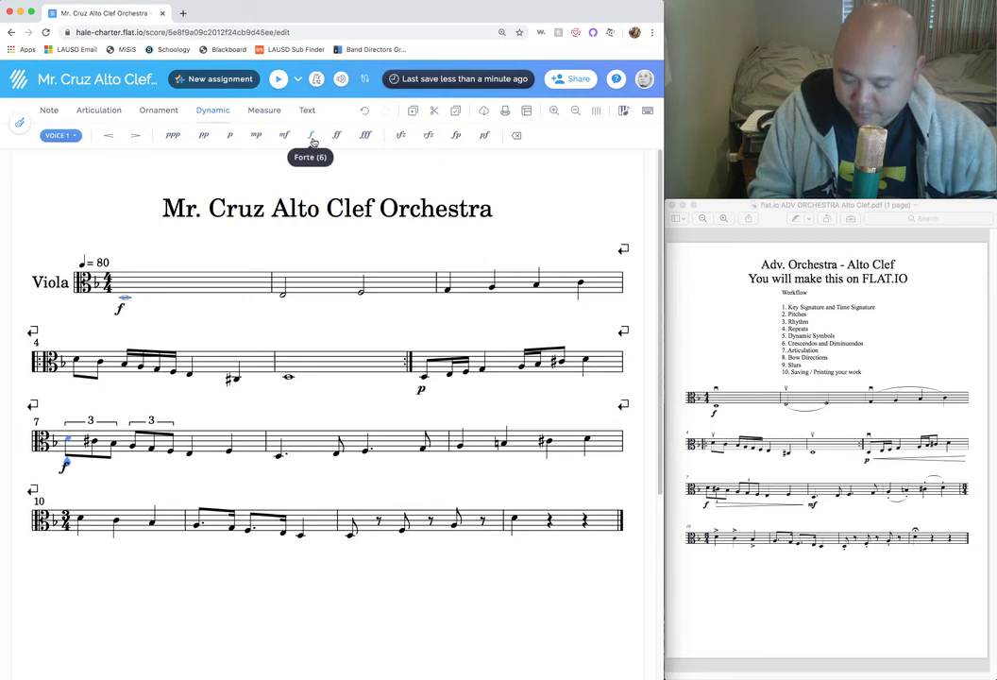
pyautogui.scroll(-3, 313, 141)
pyautogui.scroll(3, 313, 160)
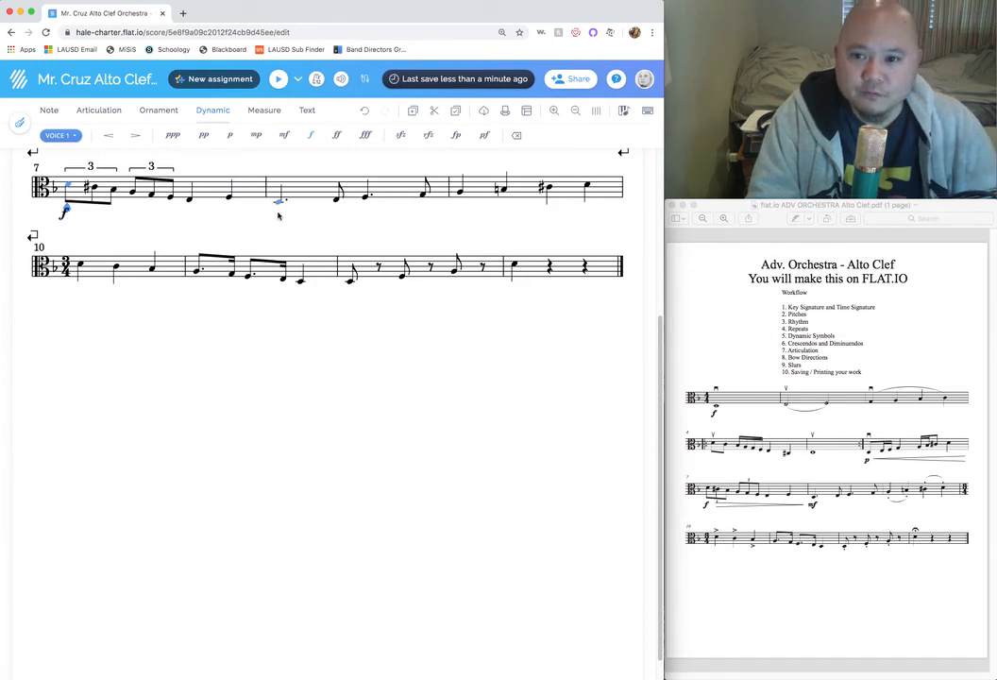
pyautogui.press('space')
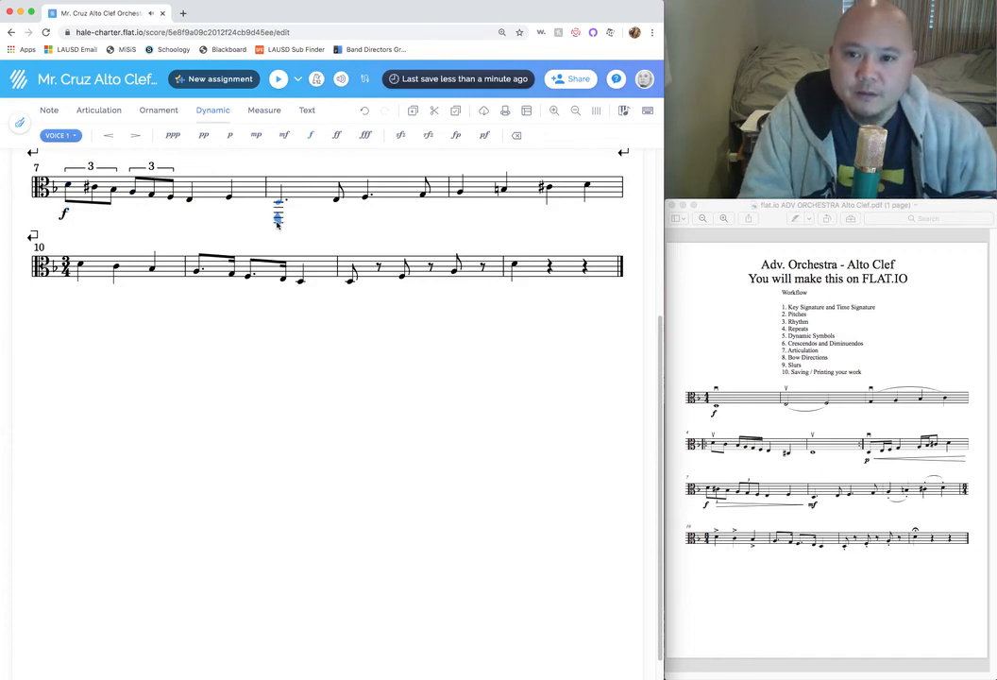
pyautogui.click(284, 138)
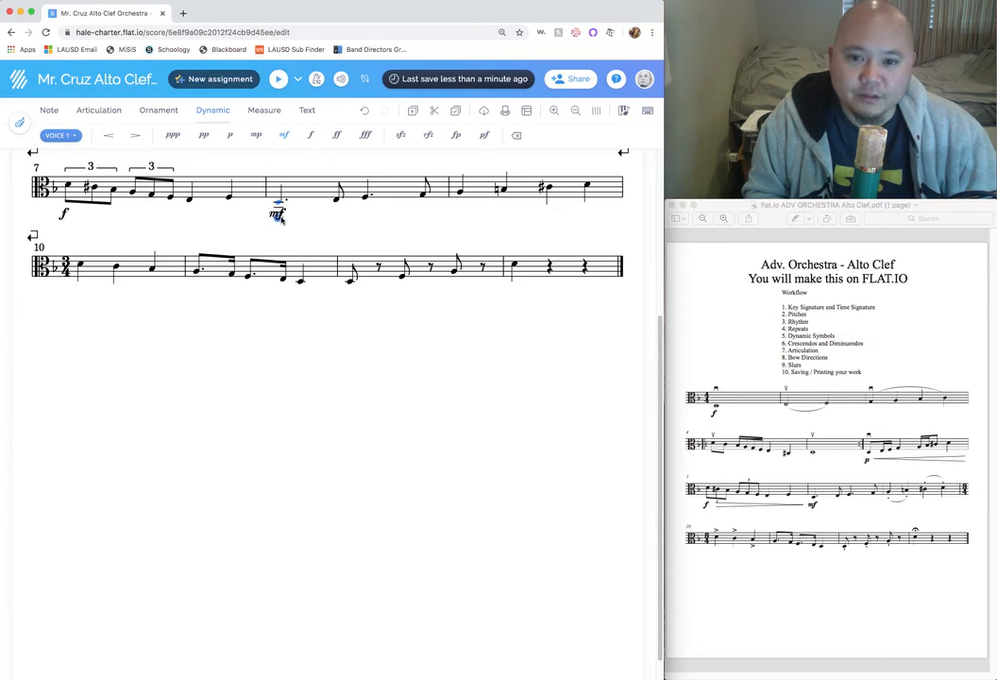
pyautogui.scroll(3, 574, 399)
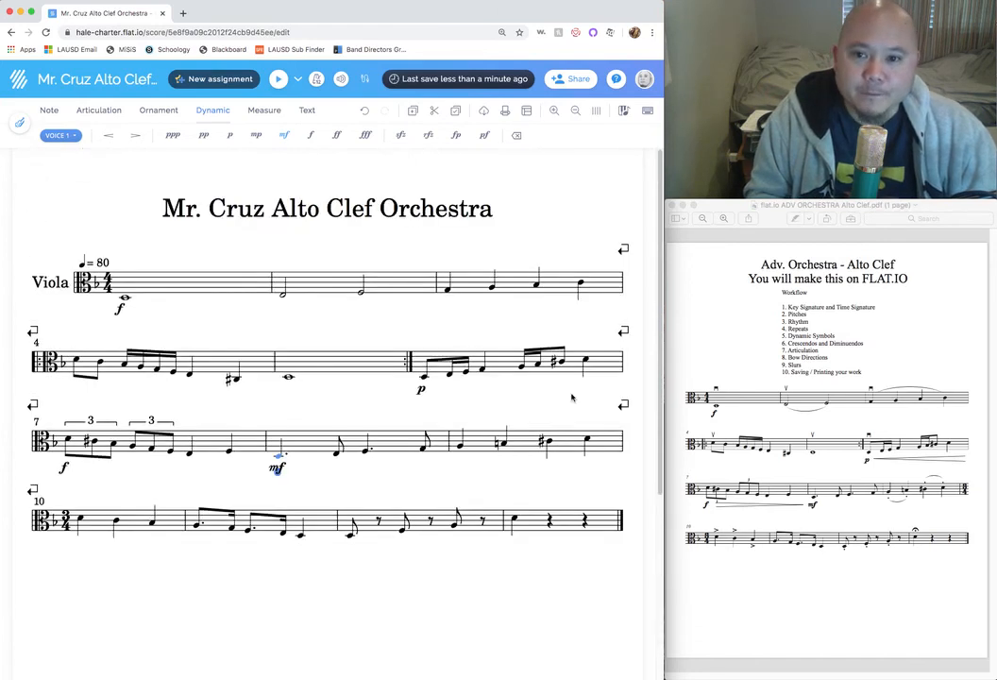
# Examine the crescendo and diminuendo item in the reference sheet's workflow list and the hairpins drawn in its music
pyautogui.click(582, 517)
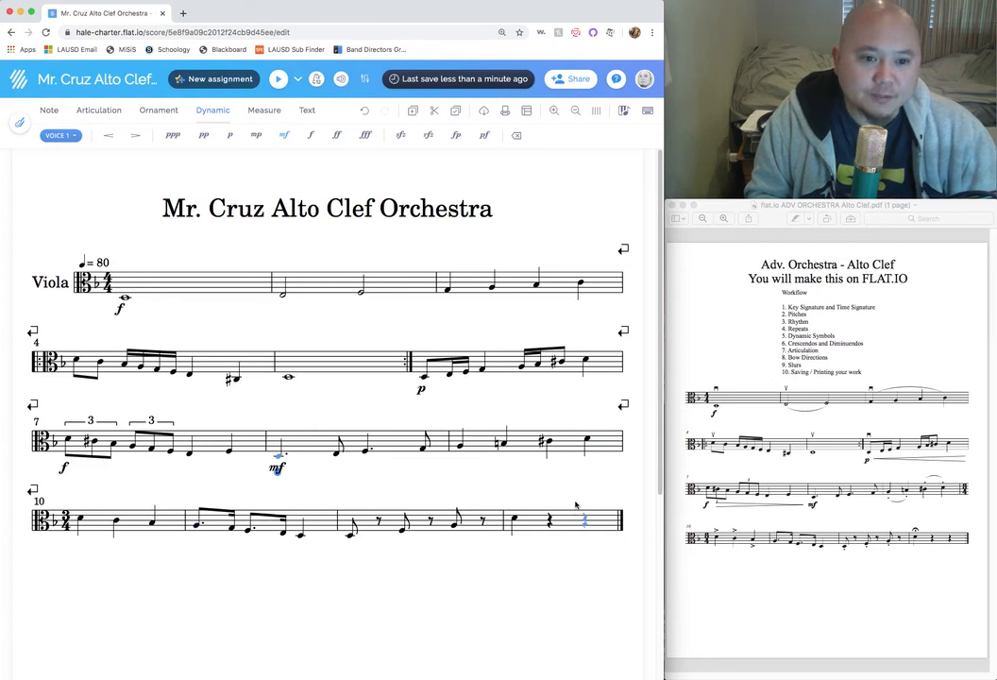
pyautogui.click(788, 343)
pyautogui.moveTo(788, 343); pyautogui.dragTo(868, 343)
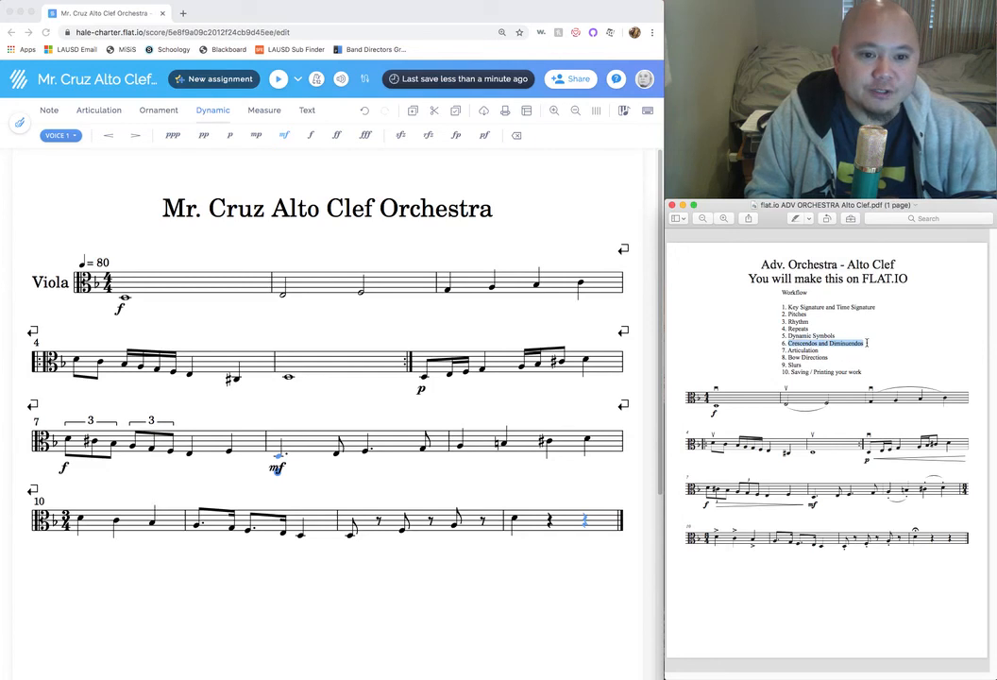
pyautogui.click(672, 356)
pyautogui.moveTo(873, 461); pyautogui.dragTo(961, 458)
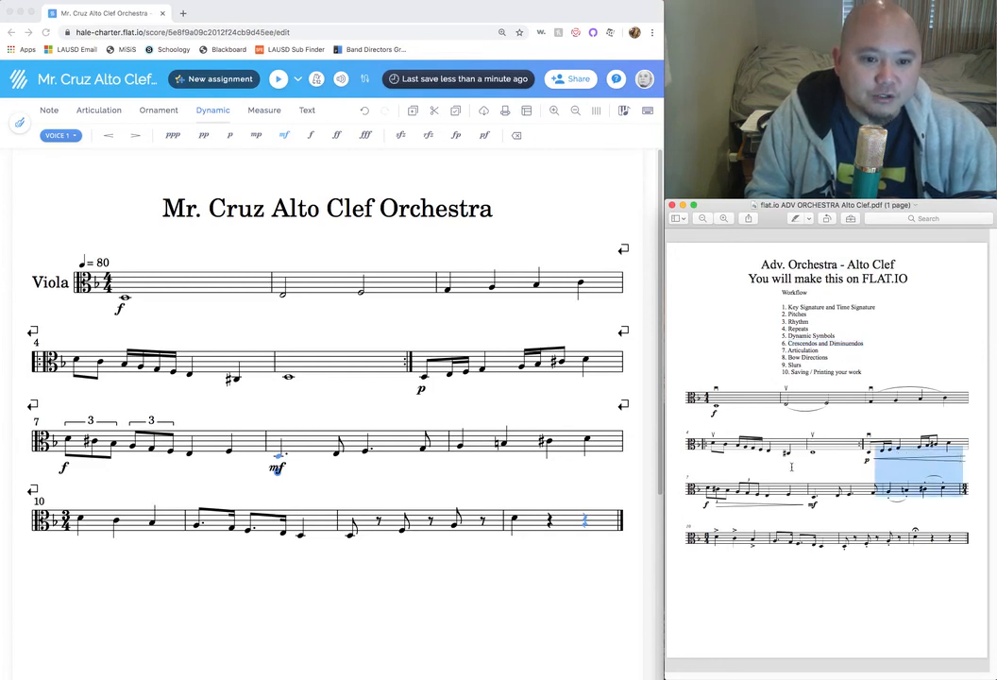
pyautogui.click(791, 467)
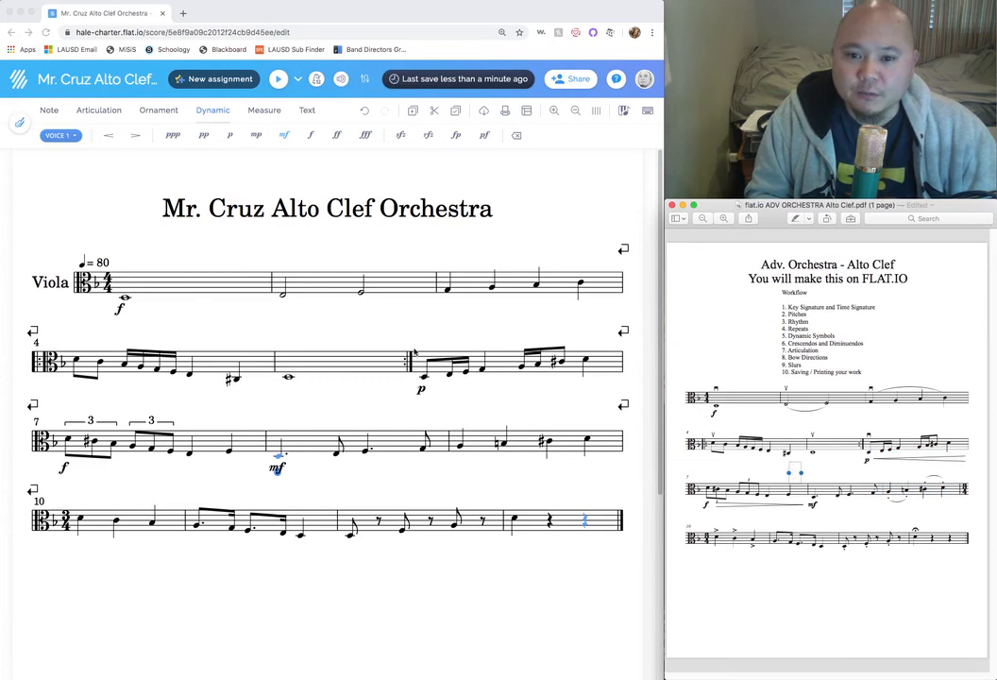
# Add a crescendo hairpin starting from the second note, E, of measure 6
pyautogui.click(453, 339)
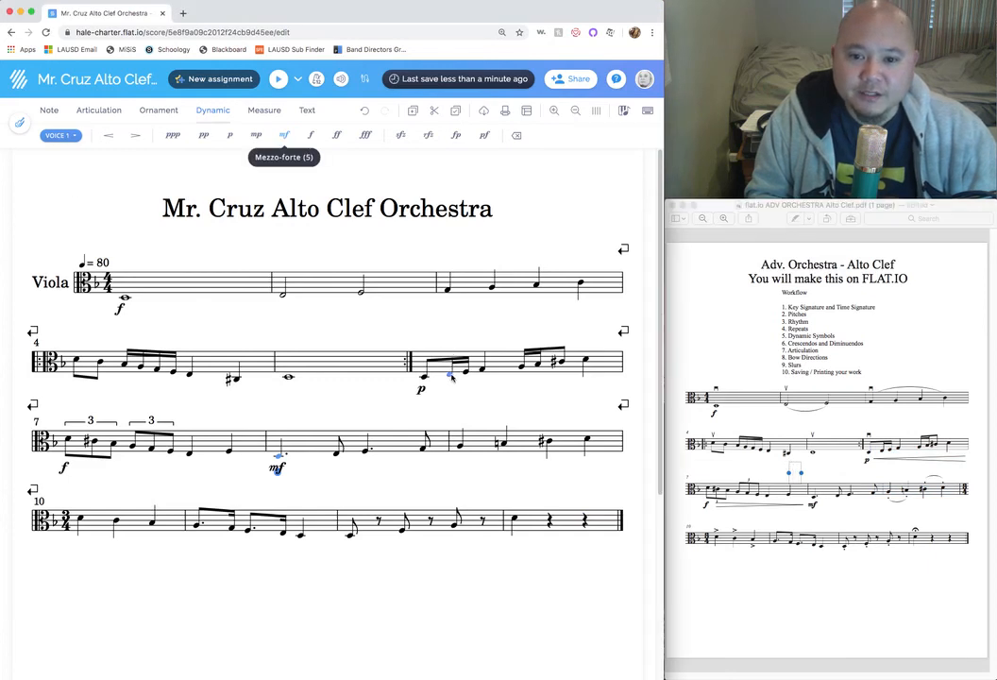
pyautogui.click(451, 382)
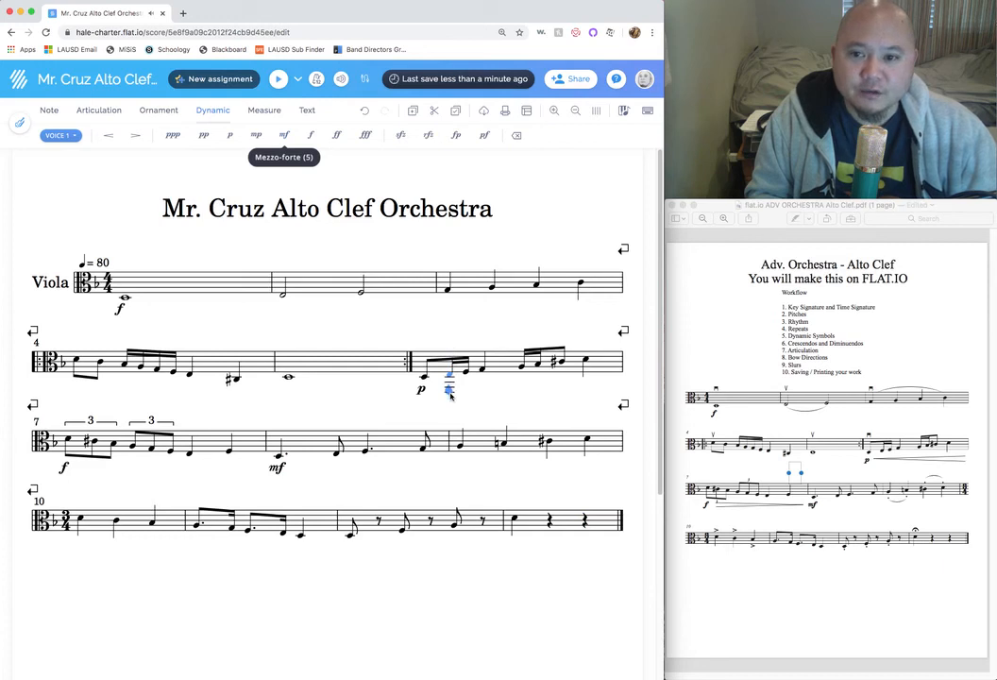
pyautogui.click(109, 137)
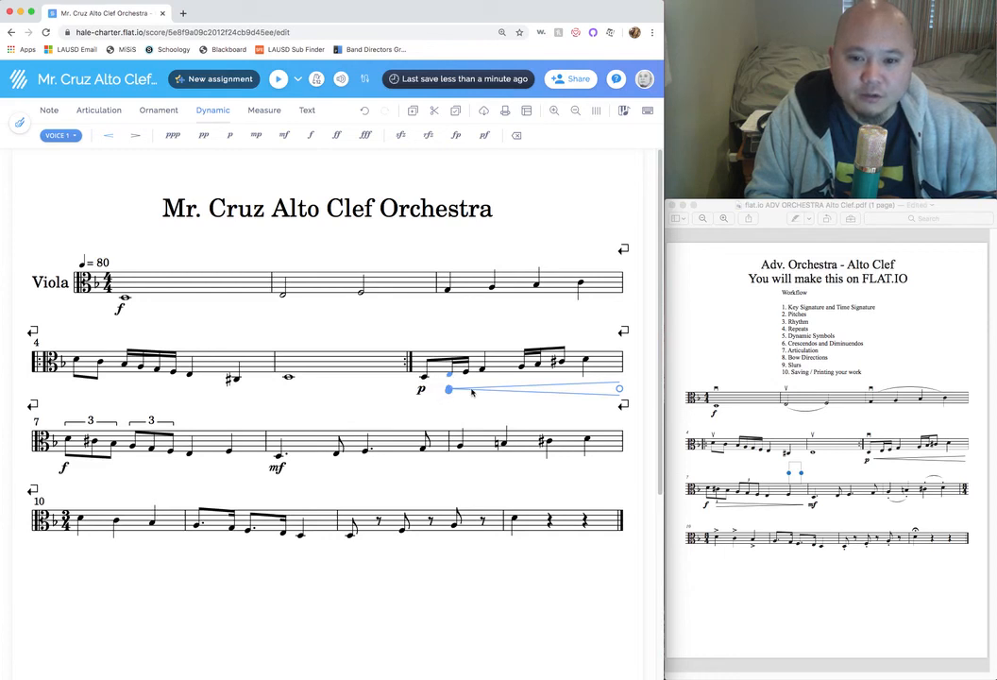
pyautogui.click(500, 392)
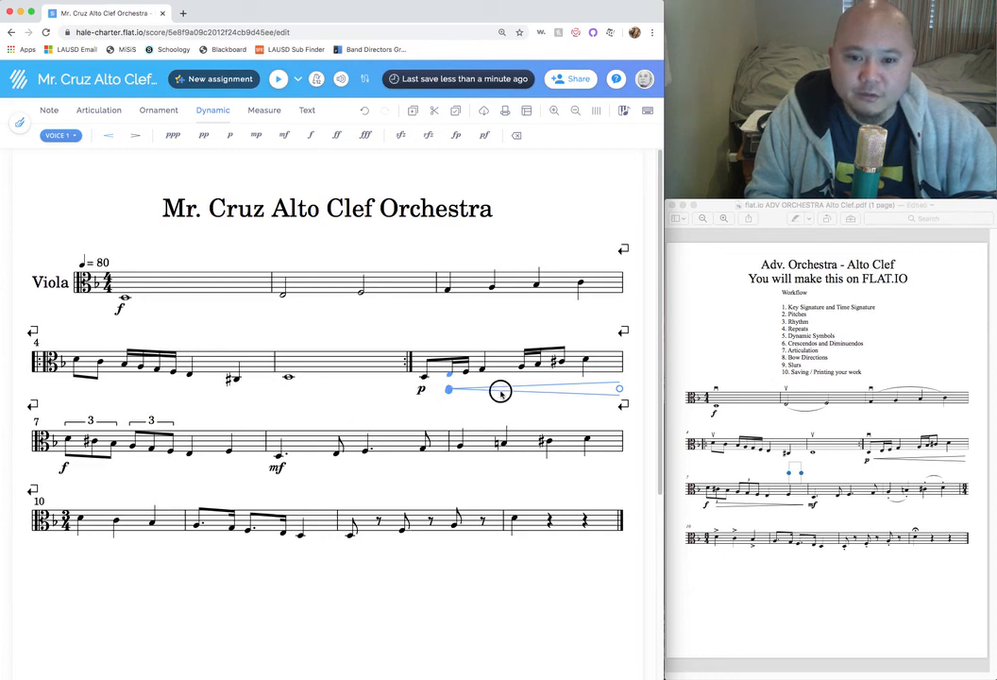
pyautogui.click(448, 390)
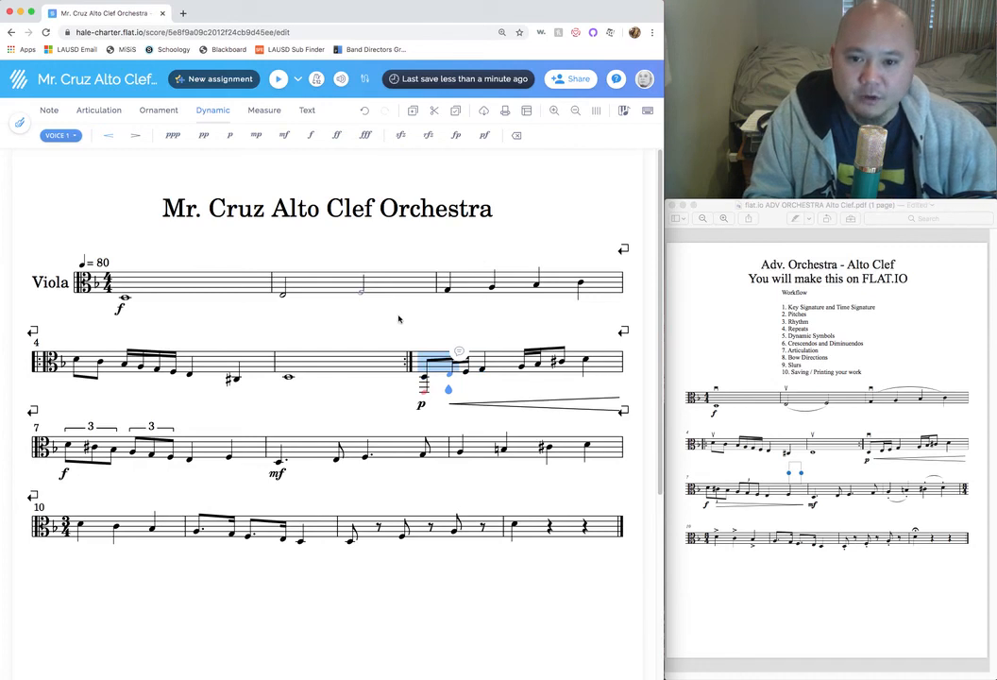
pyautogui.click(366, 112)
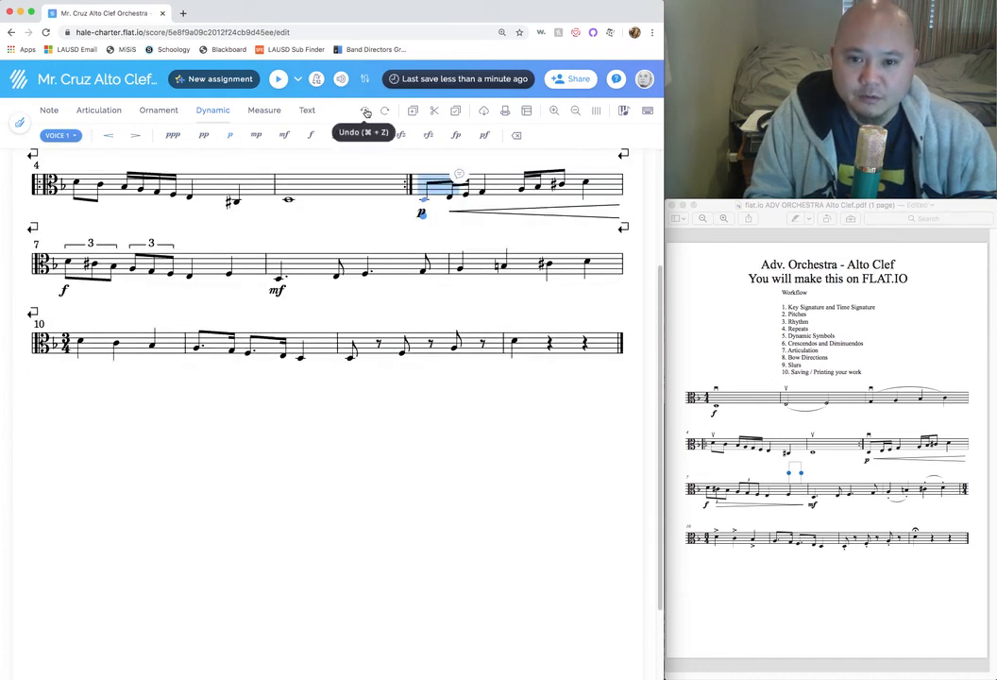
# Extend the start of measure 6's crescendo hairpin back to the piano marking under the opening D
pyautogui.click(449, 211)
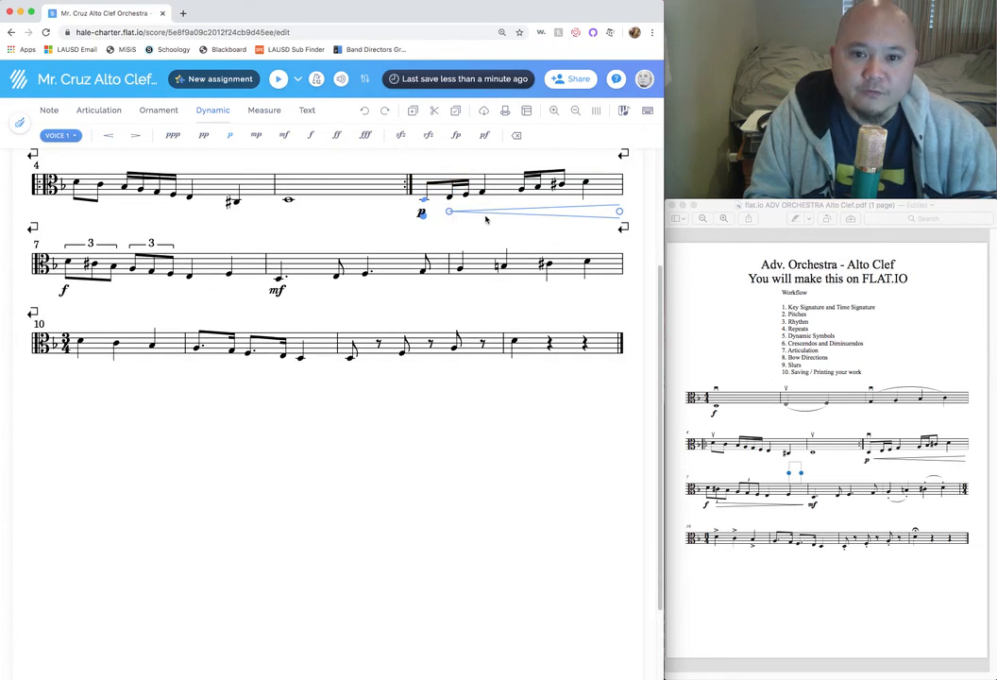
pyautogui.click(421, 214)
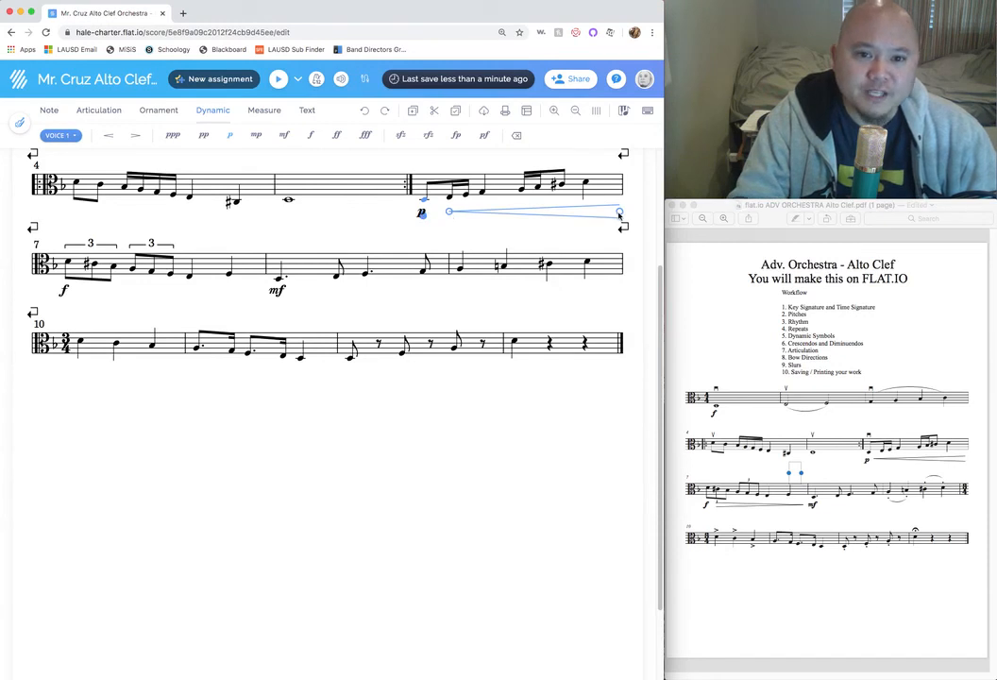
pyautogui.moveTo(447, 215); pyautogui.dragTo(422, 213)
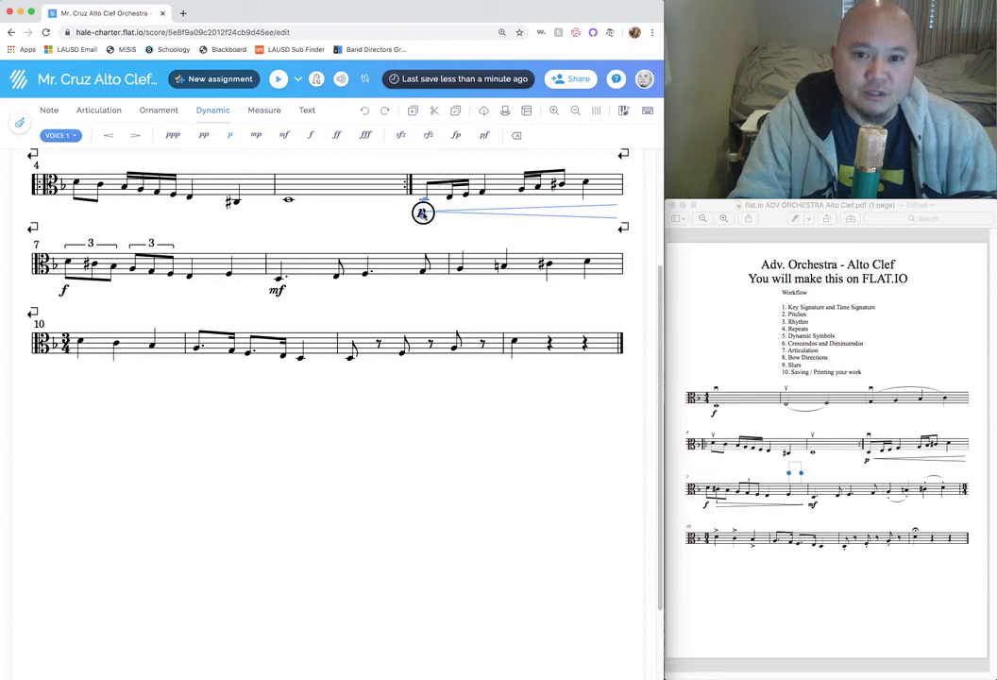
pyautogui.moveTo(422, 213); pyautogui.dragTo(423, 213)
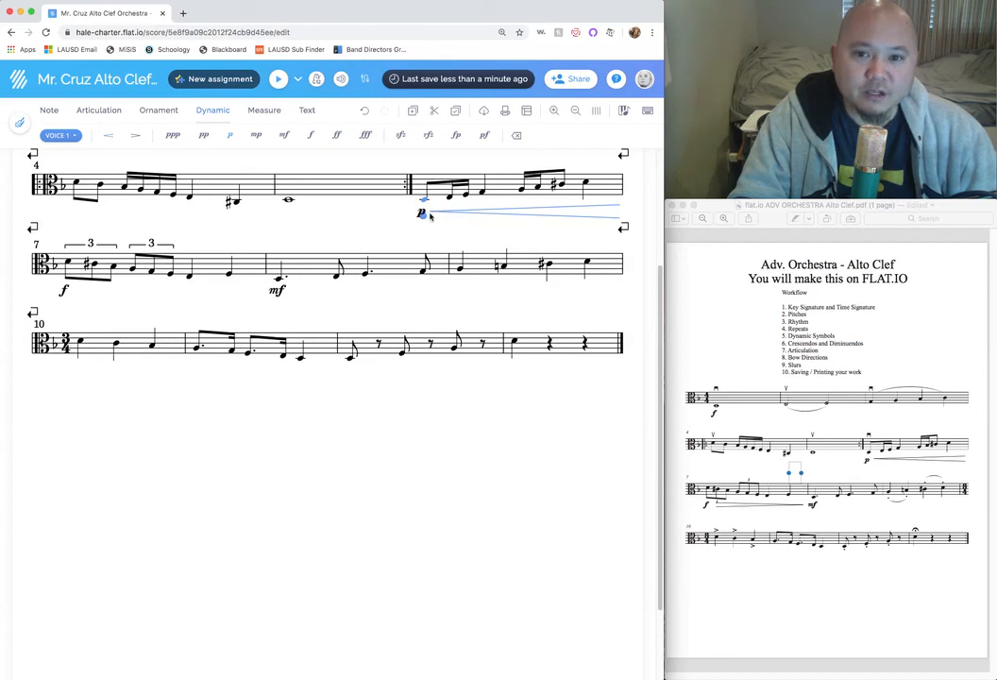
pyautogui.click(423, 213)
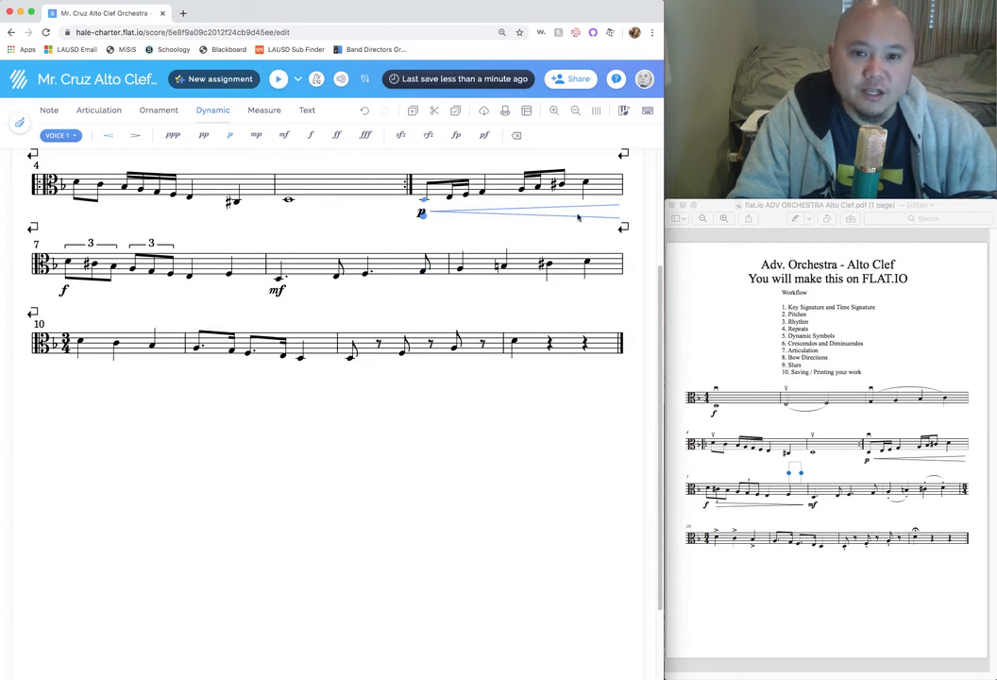
# Add a diminuendo hairpin starting from the second note, C sharp, of measure 7
pyautogui.click(769, 513)
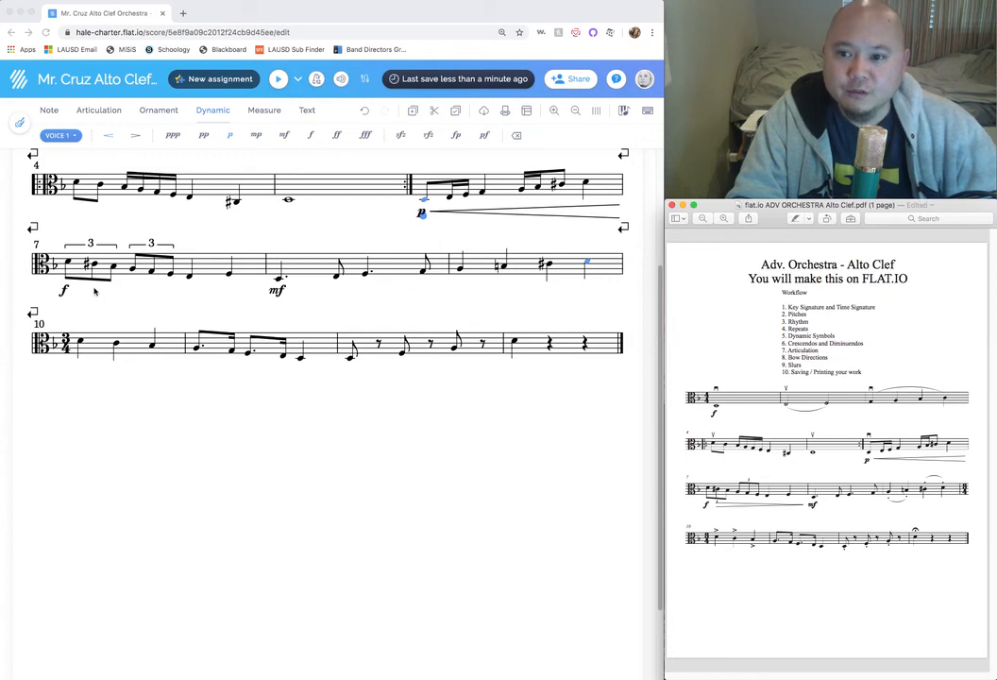
pyautogui.click(365, 111)
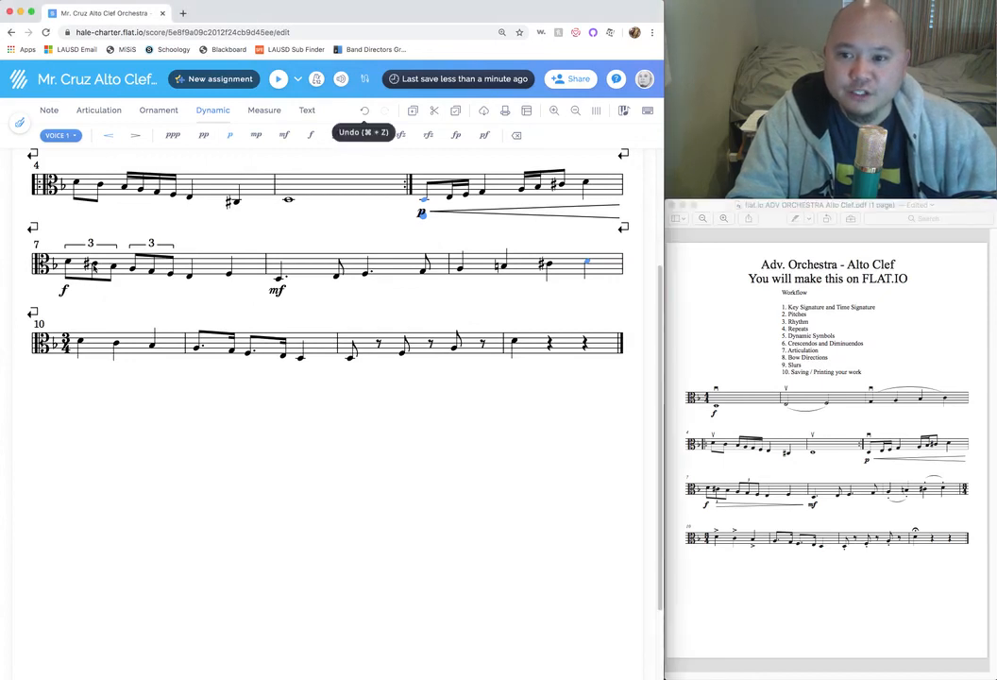
pyautogui.click(94, 267)
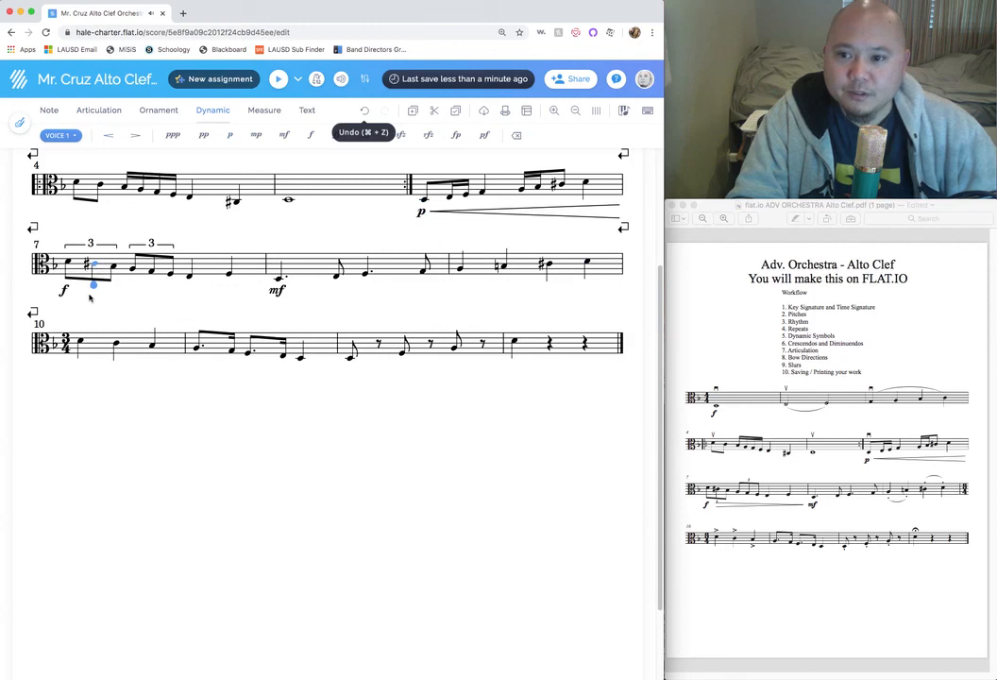
pyautogui.click(135, 138)
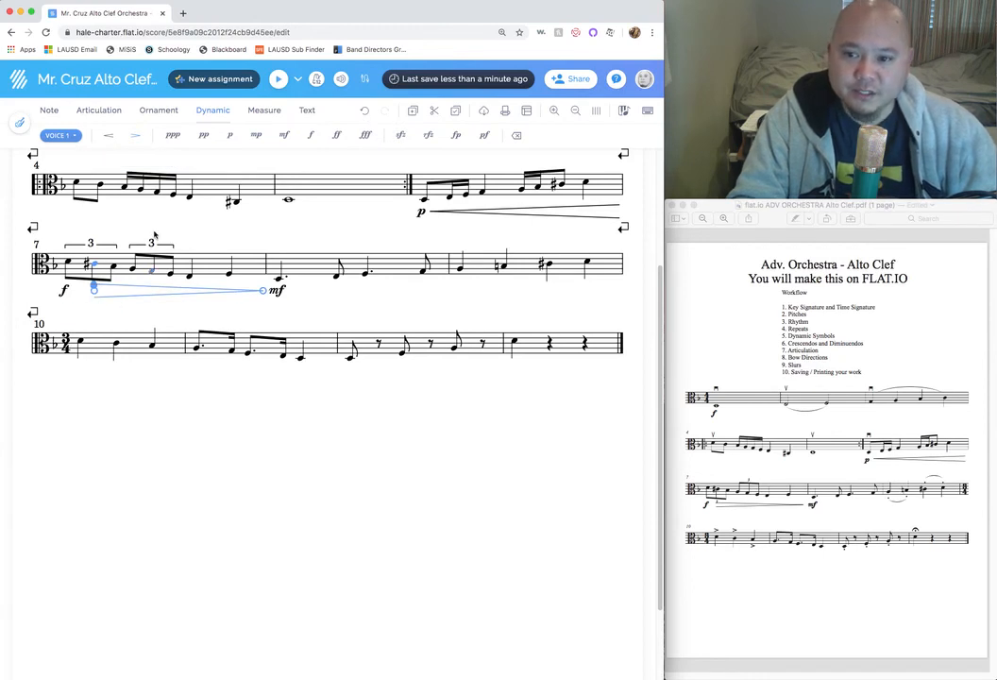
# Extend the start of measure 7's diminuendo hairpin back to the forte marking
pyautogui.click(287, 199)
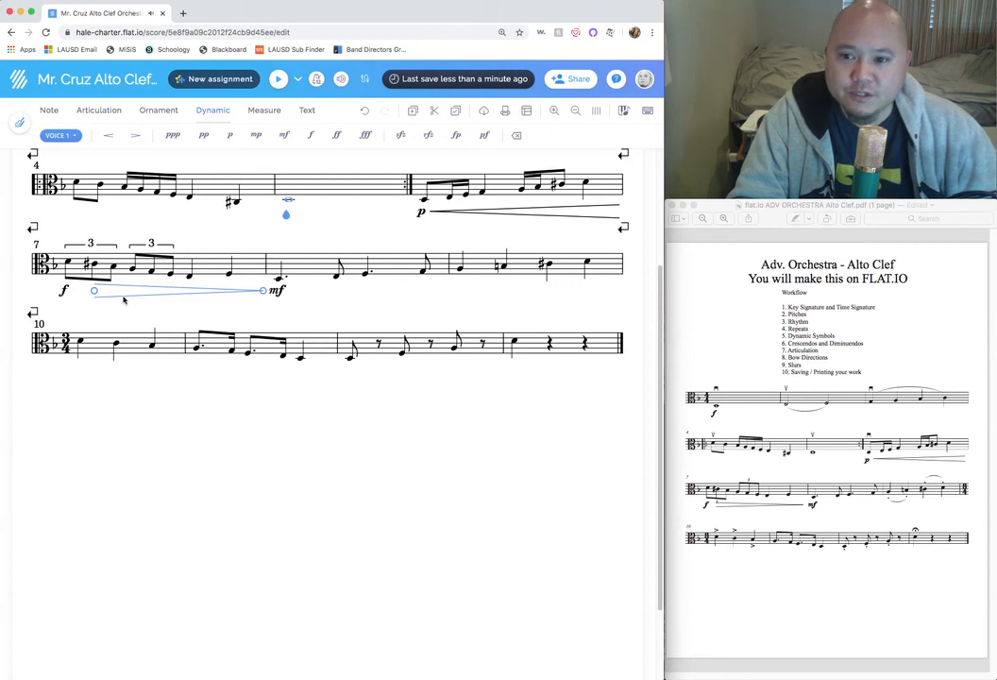
pyautogui.moveTo(95, 293); pyautogui.dragTo(58, 294)
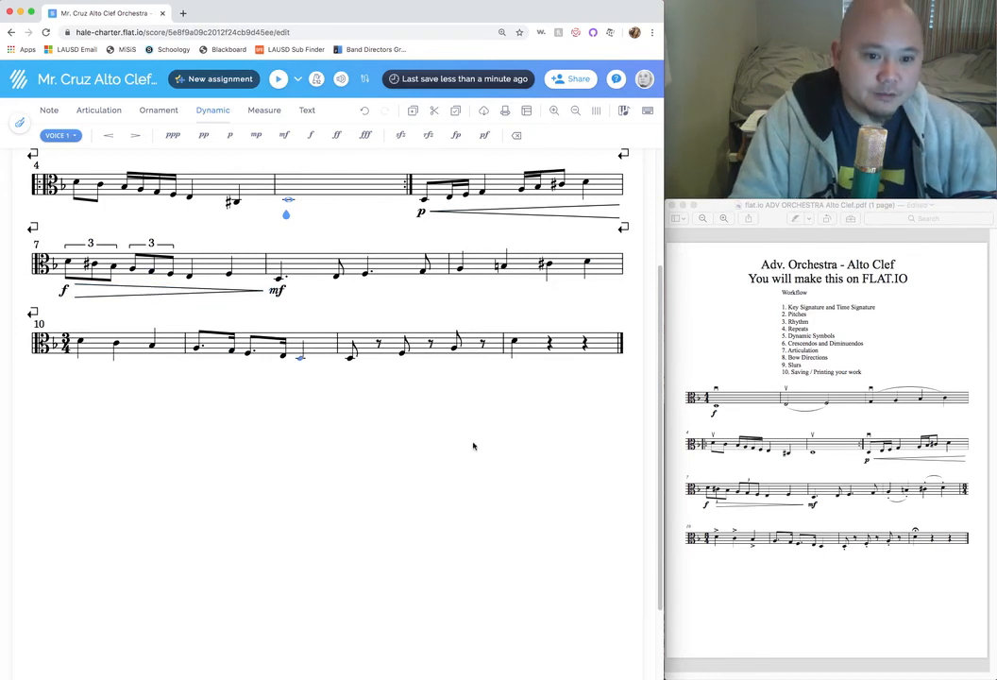
pyautogui.press('Right')
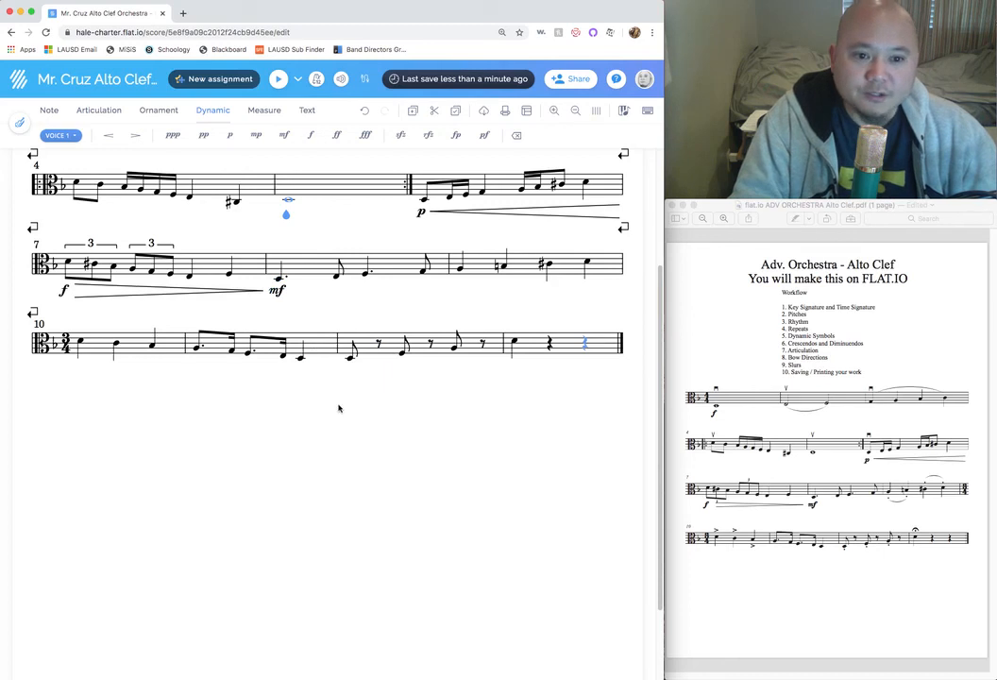
# Add staccato marks to all four quarter notes of measure 9: A, B natural, C sharp and D
pyautogui.click(788, 346)
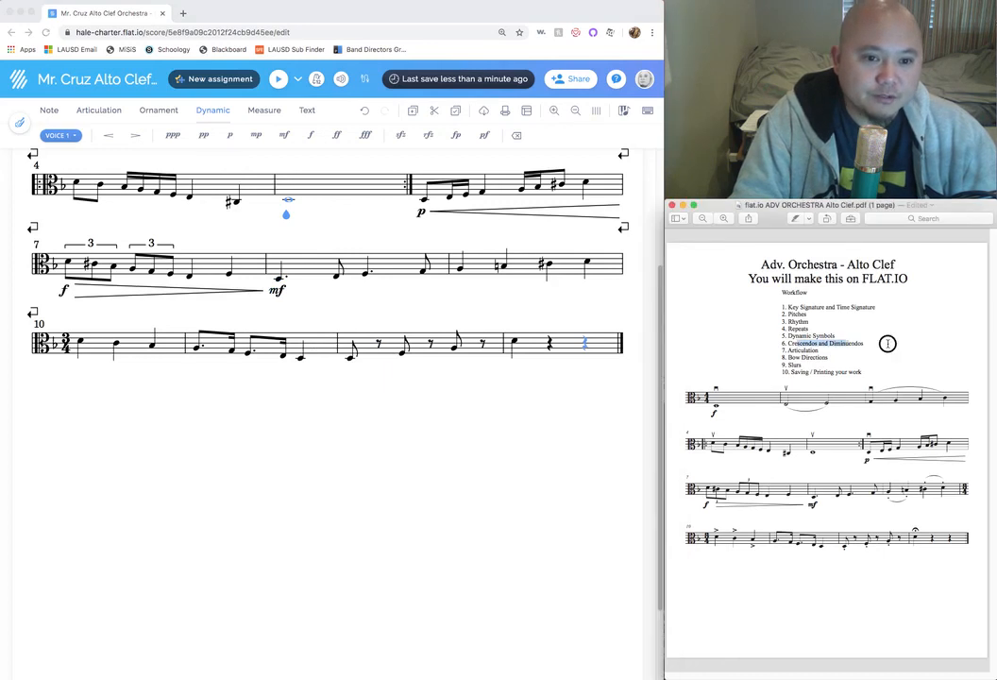
pyautogui.scroll(3, 607, 350)
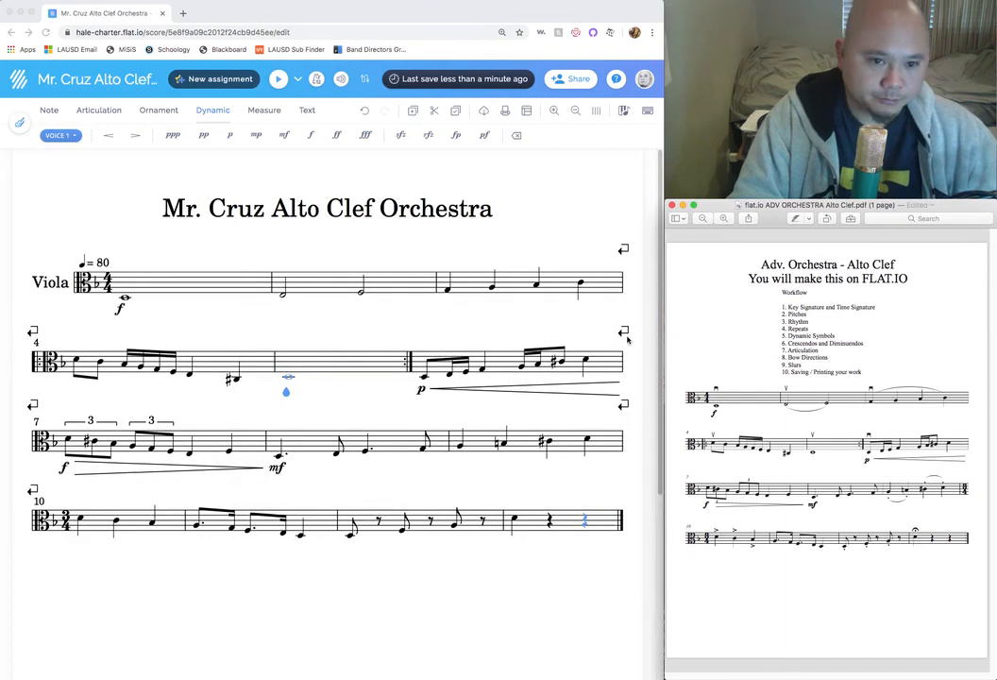
pyautogui.click(102, 112)
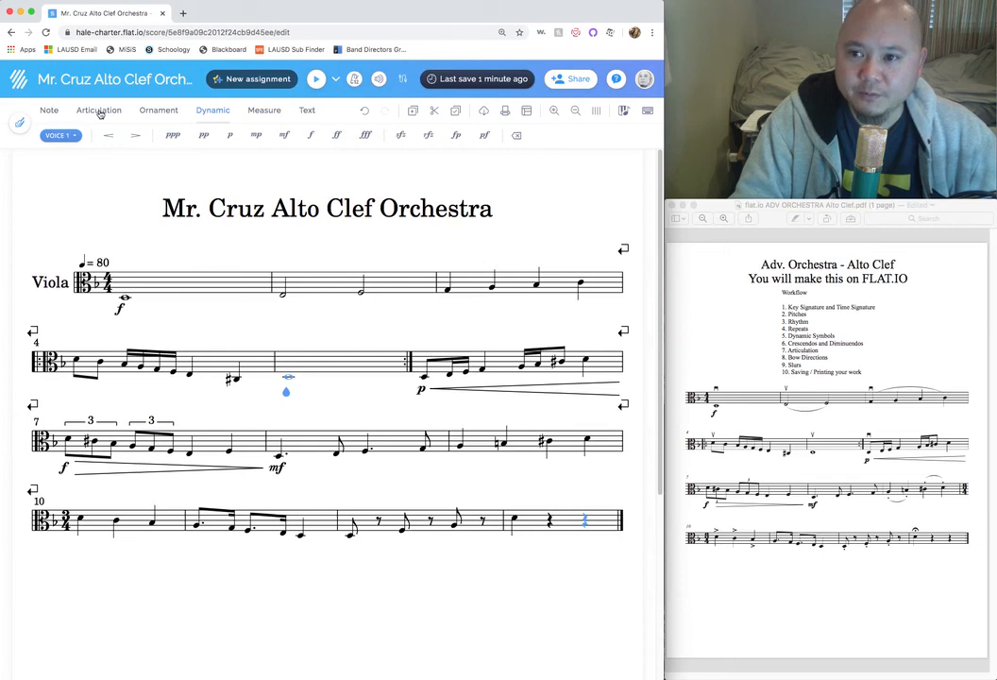
pyautogui.click(83, 110)
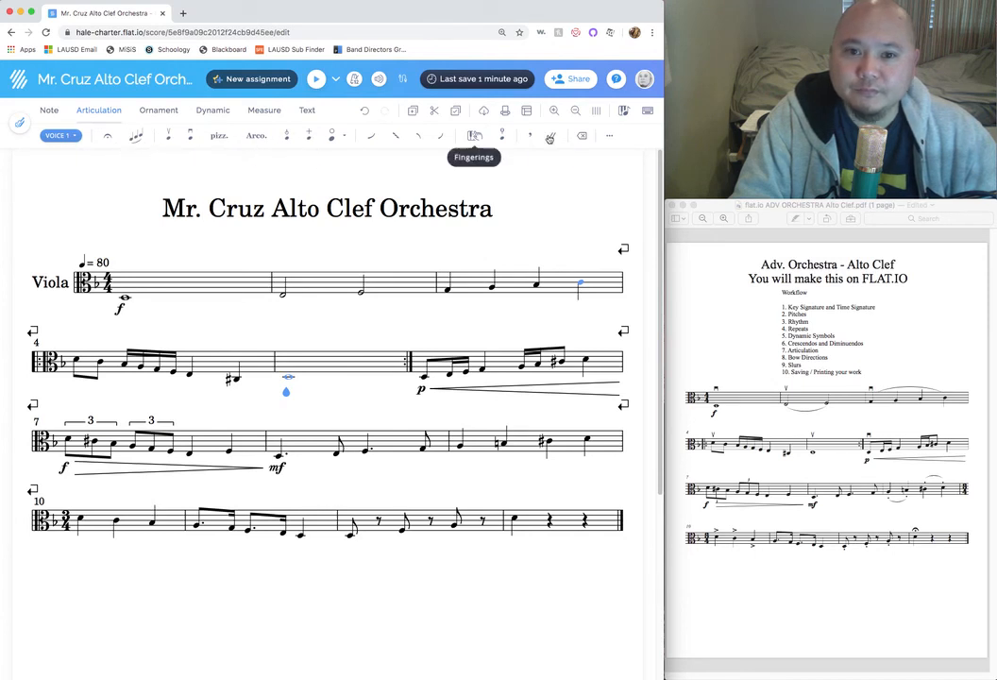
pyautogui.click(609, 135)
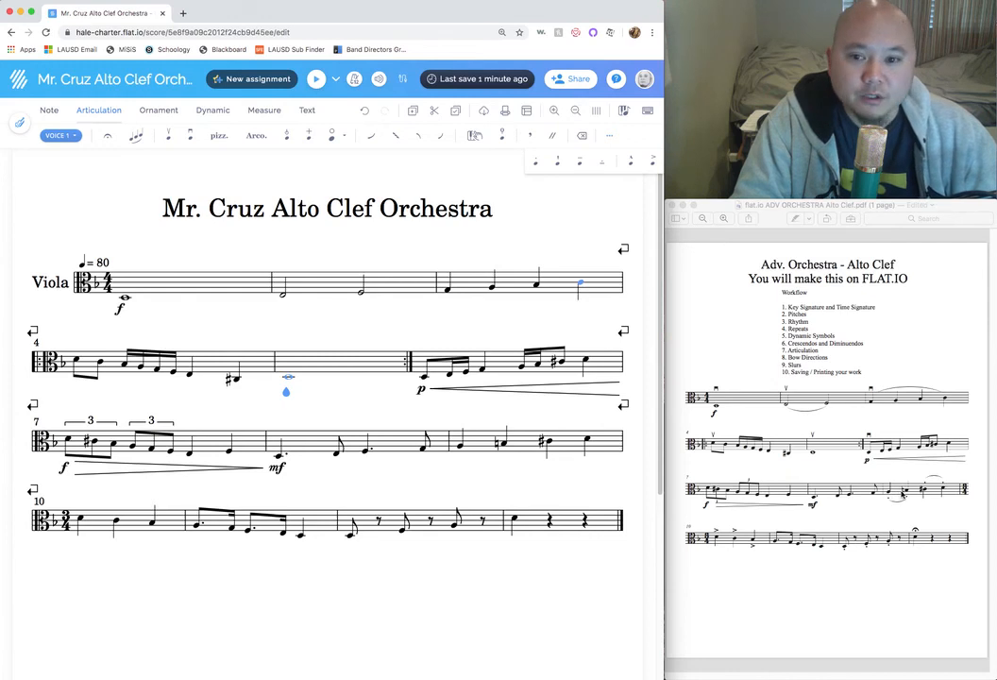
pyautogui.click(460, 451)
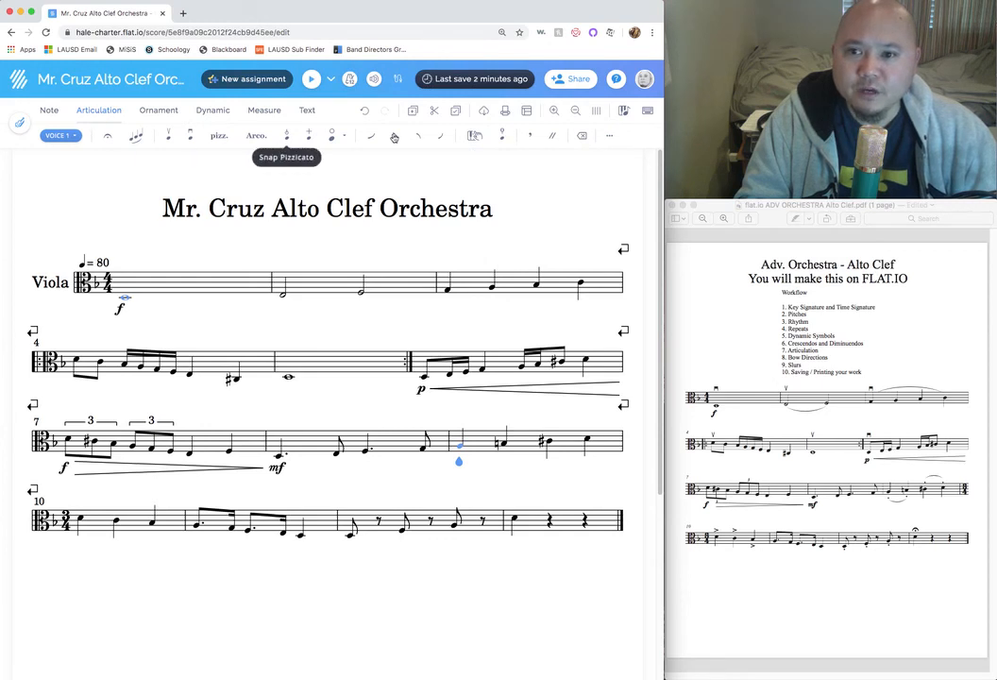
pyautogui.click(610, 138)
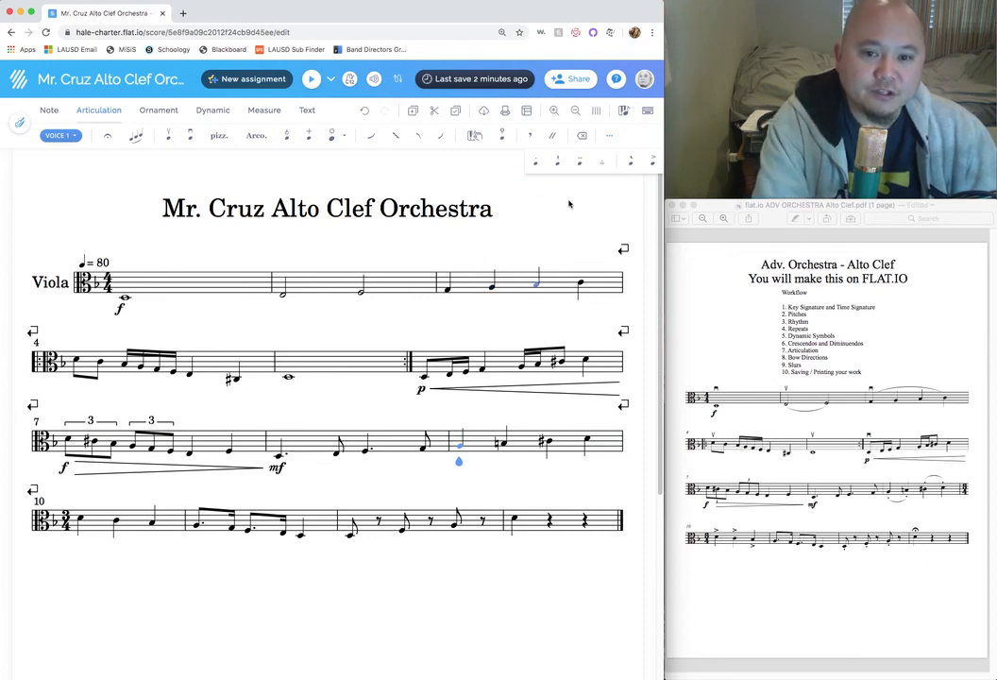
pyautogui.press('Right')
pyautogui.click(537, 165)
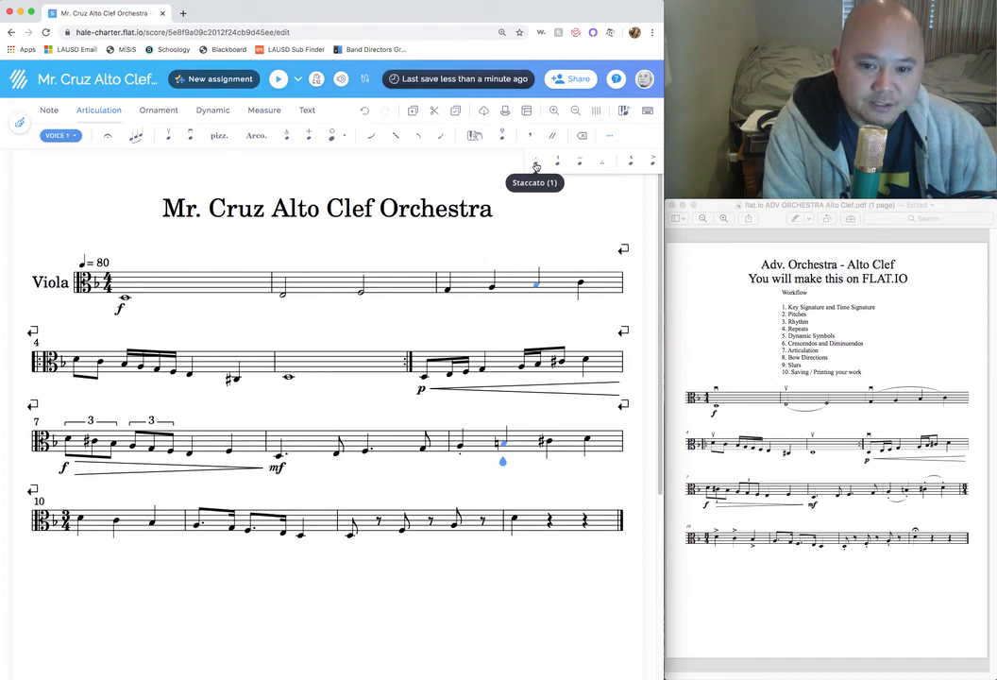
pyautogui.press('Right')
pyautogui.click(535, 166)
pyautogui.press('Right')
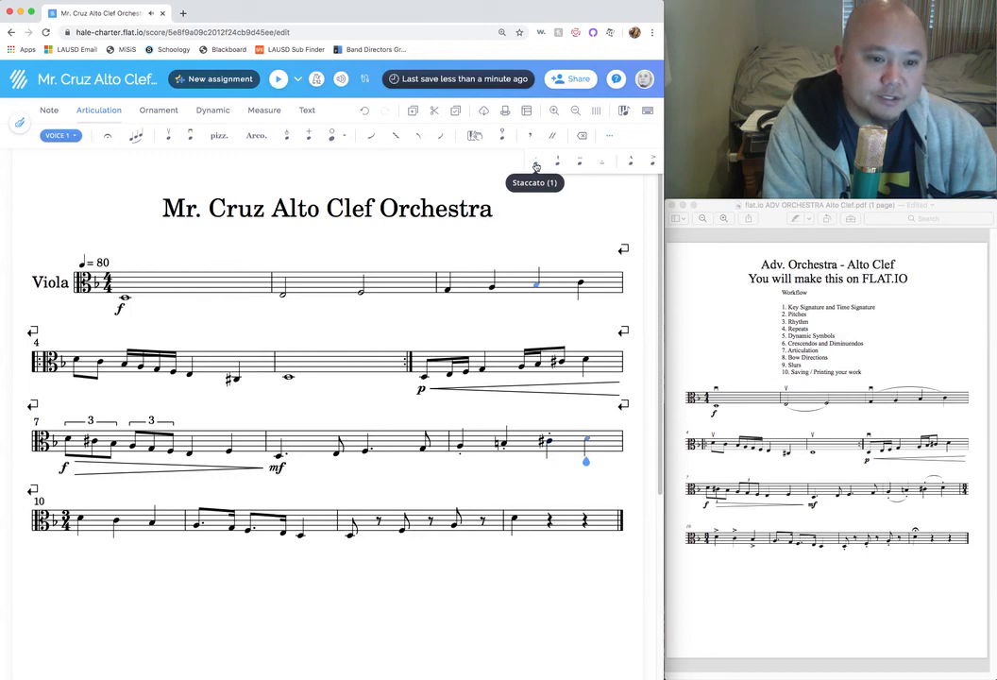
pyautogui.click(535, 167)
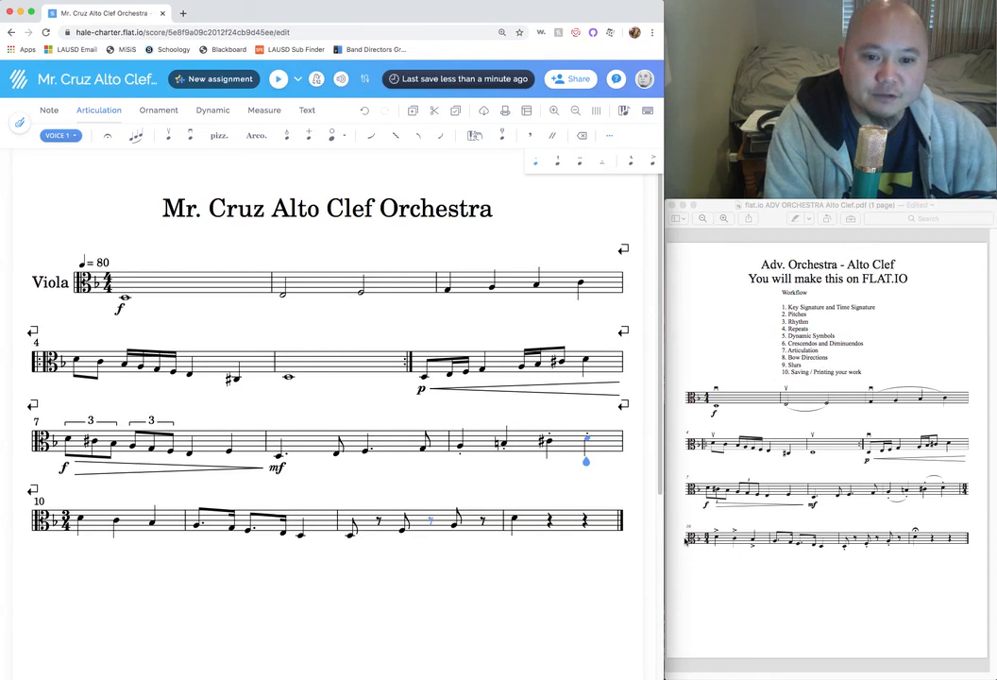
# Add accents to the three quarter notes of measure 10
pyautogui.click(587, 463)
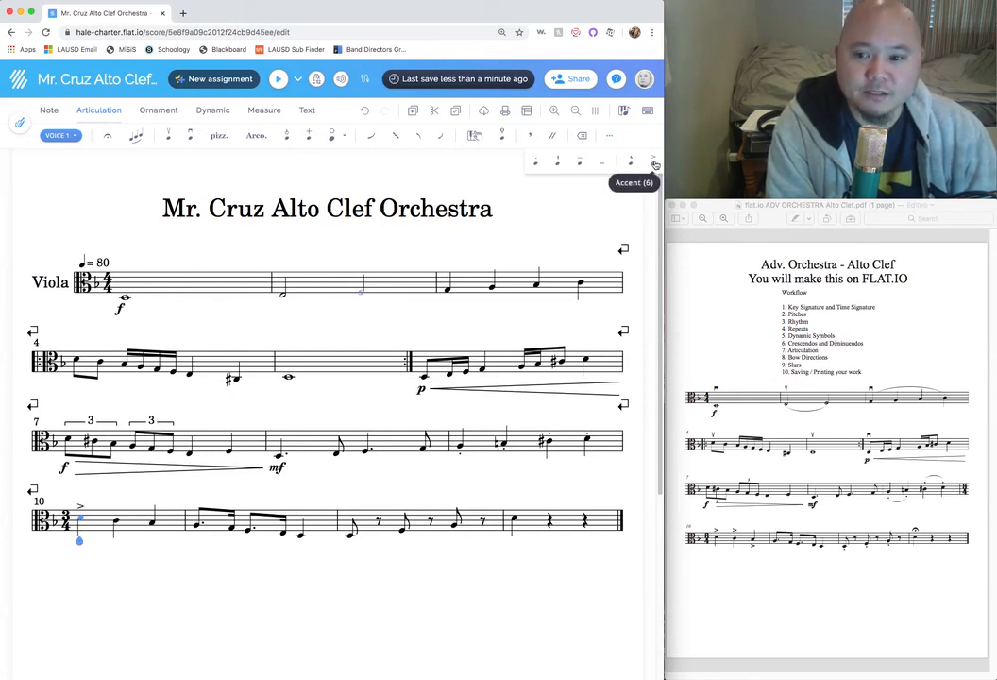
pyautogui.press('Right')
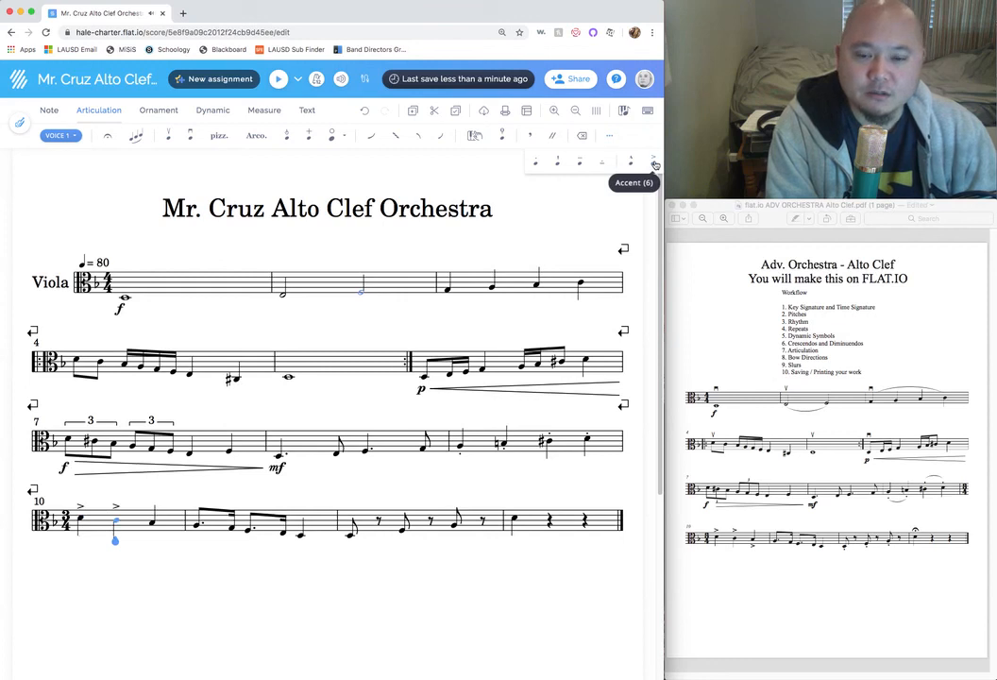
pyautogui.press('Right')
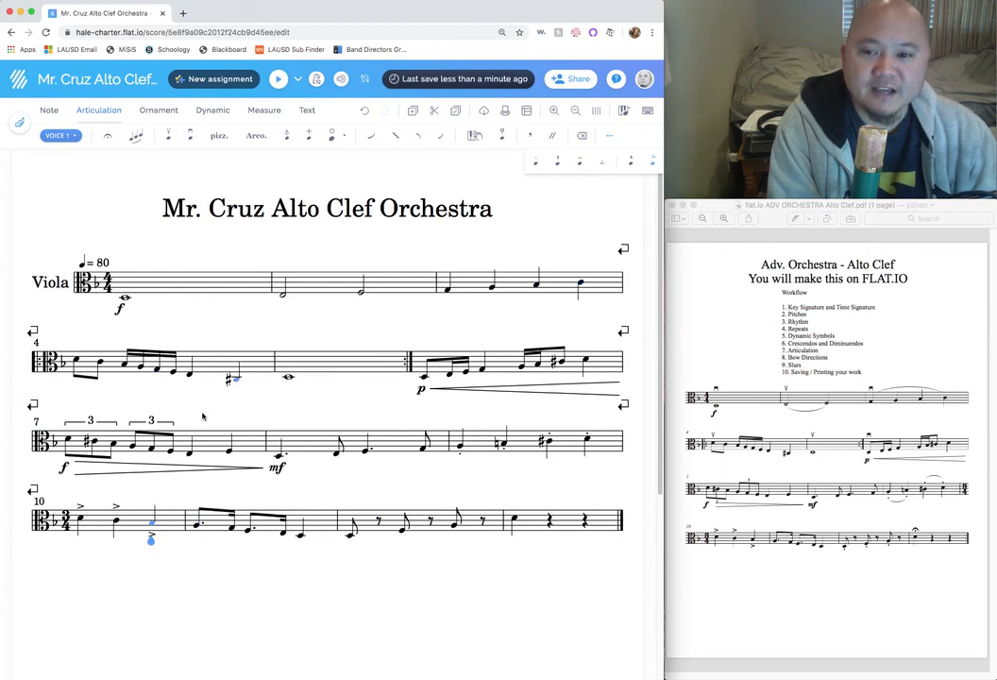
pyautogui.click(151, 526)
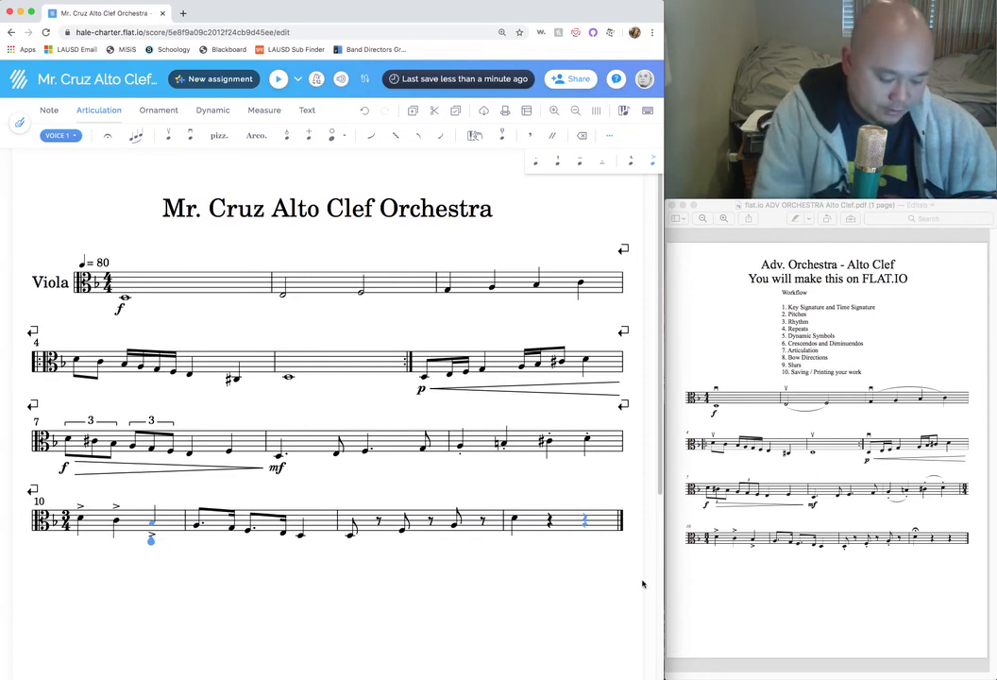
pyautogui.hotkey('shift', '.')
# Add staccato marks to the three eighth notes of measure 12
pyautogui.press('Right')
pyautogui.press('Right')
pyautogui.press('Right')
pyautogui.press('Right')
pyautogui.press('Right')
pyautogui.press('Right')
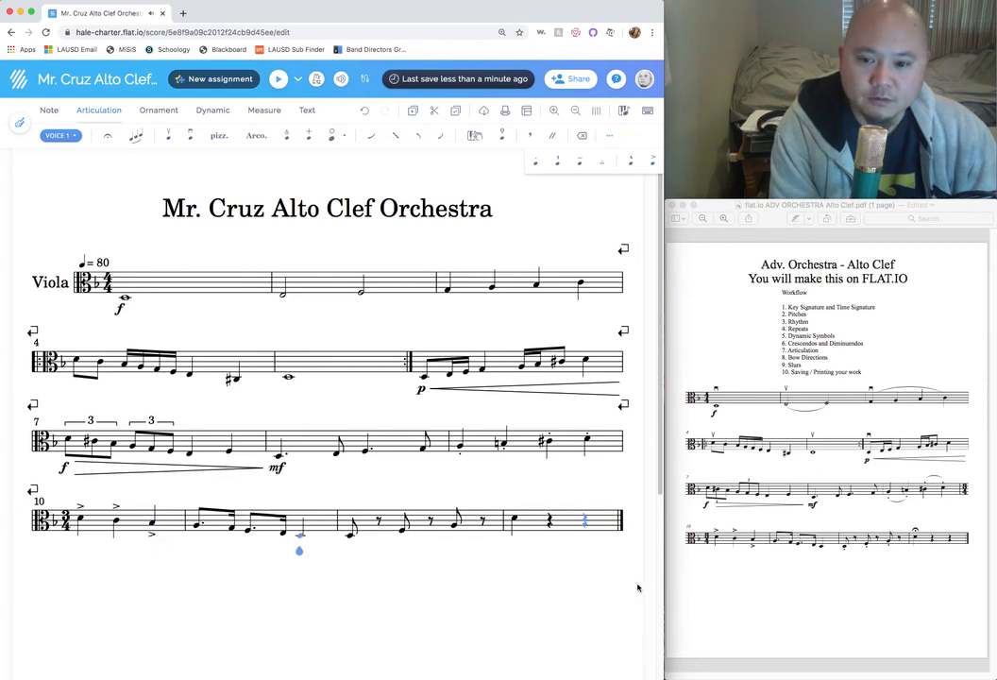
pyautogui.click(535, 164)
pyautogui.press('Right')
pyautogui.press('Right')
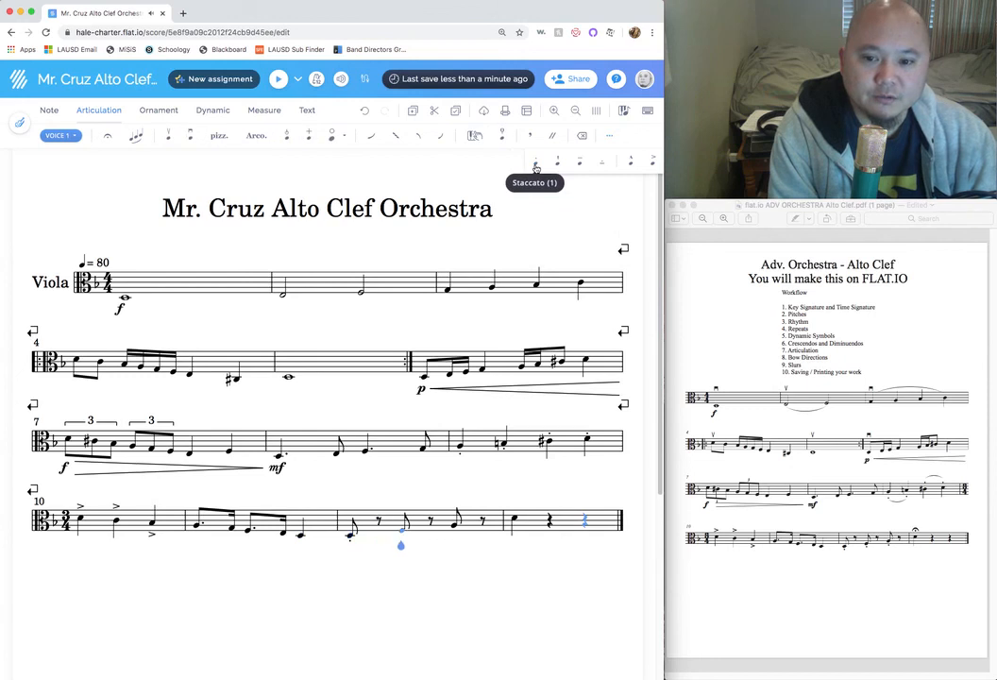
pyautogui.press('Right')
pyautogui.press('Right')
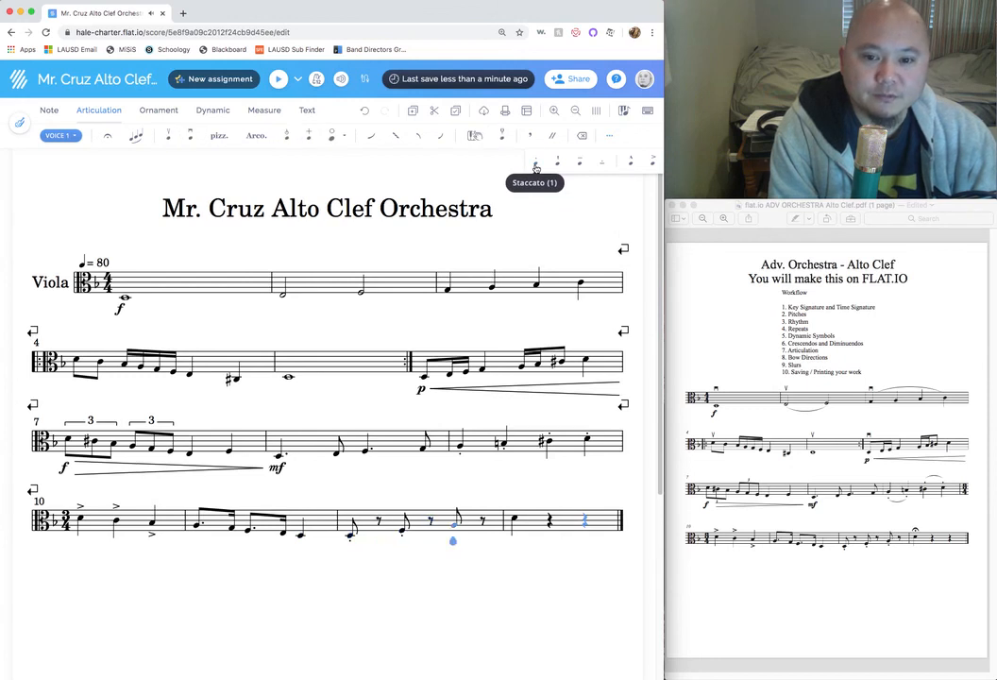
pyautogui.press('Left')
pyautogui.press('Left')
pyautogui.press('Left')
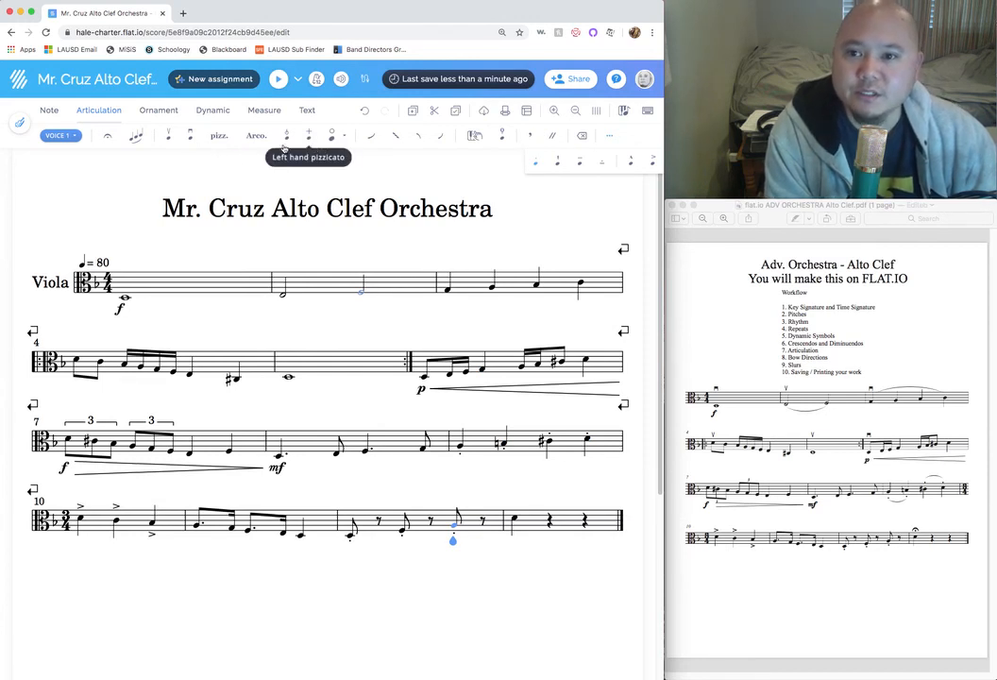
# Add a fermata to the quarter note D in the final measure, as on the reference sheet
pyautogui.press('Right')
pyautogui.press('Right')
pyautogui.click(764, 469)
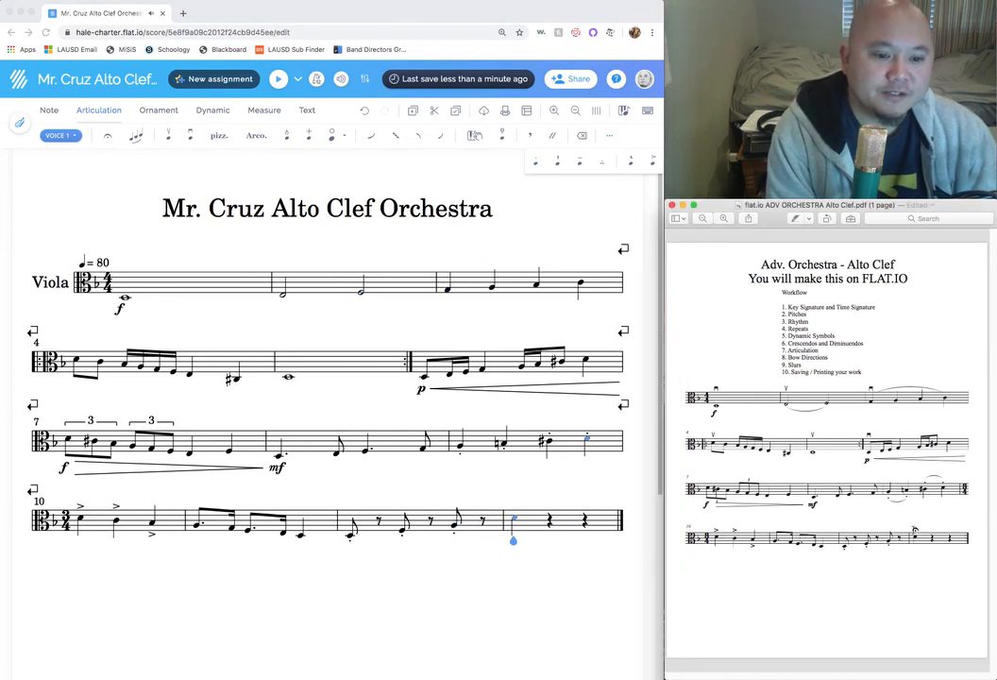
pyautogui.doubleClick(918, 531)
pyautogui.click(915, 575)
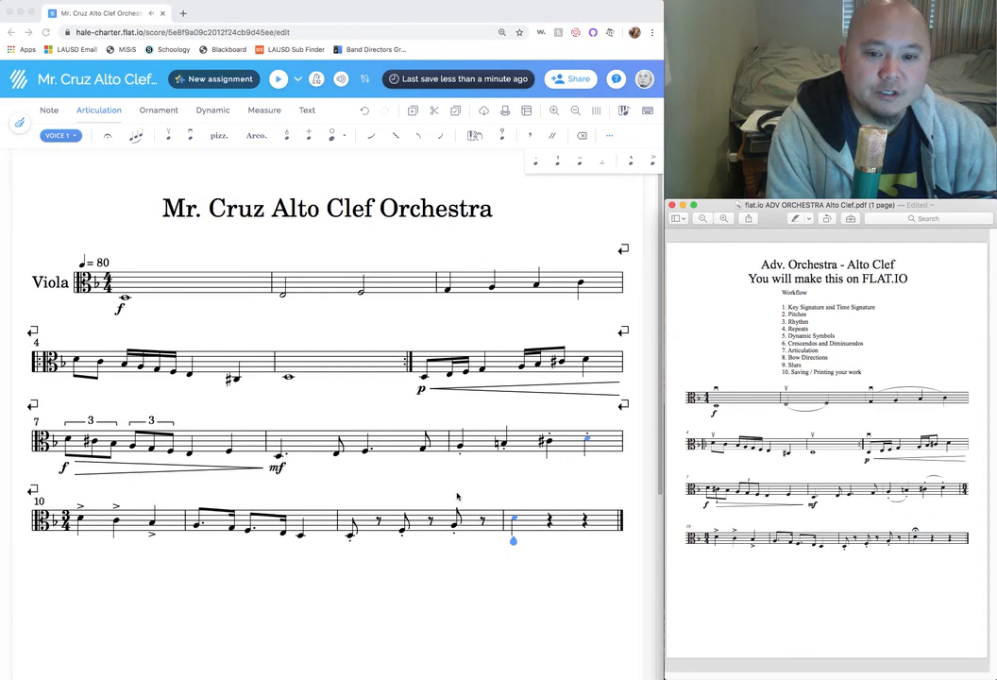
pyautogui.click(514, 543)
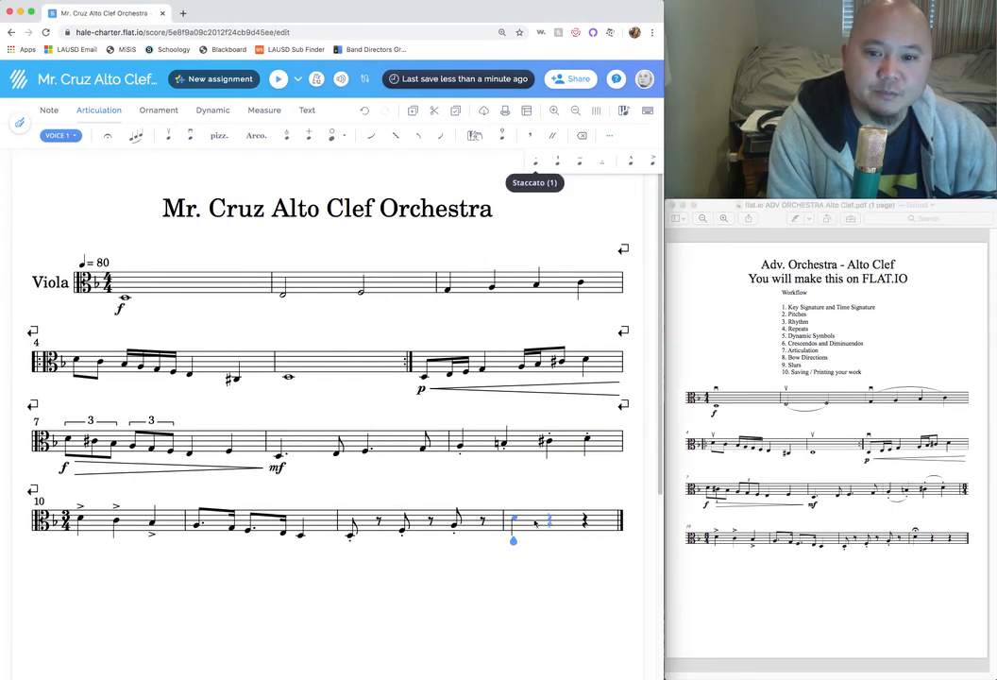
pyautogui.click(104, 137)
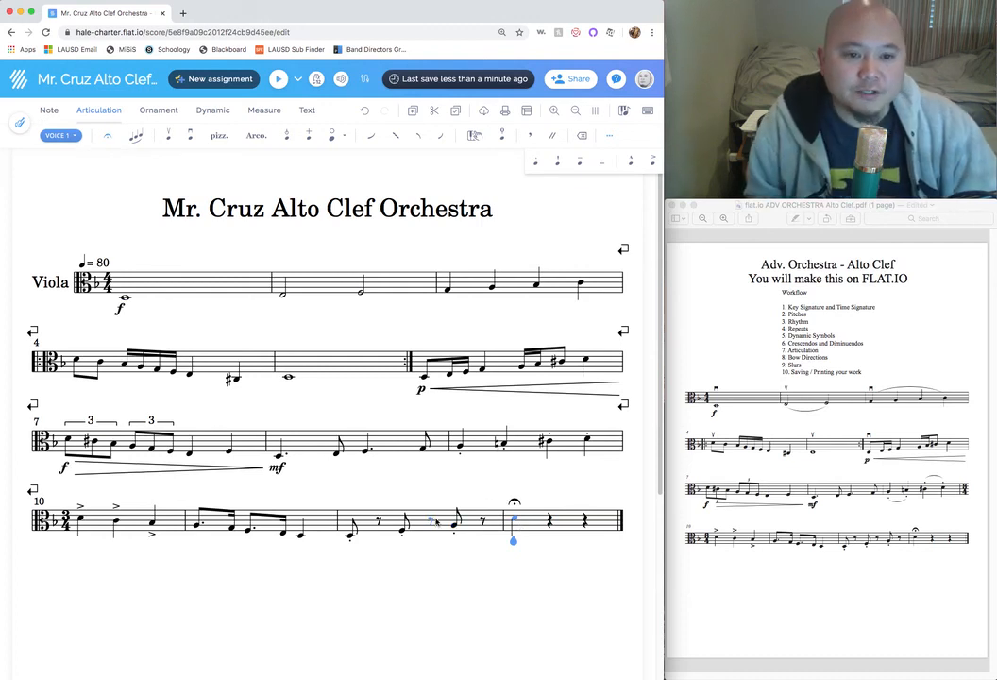
# Add a down bow mark to the whole note D in measure 1
pyautogui.click(788, 350)
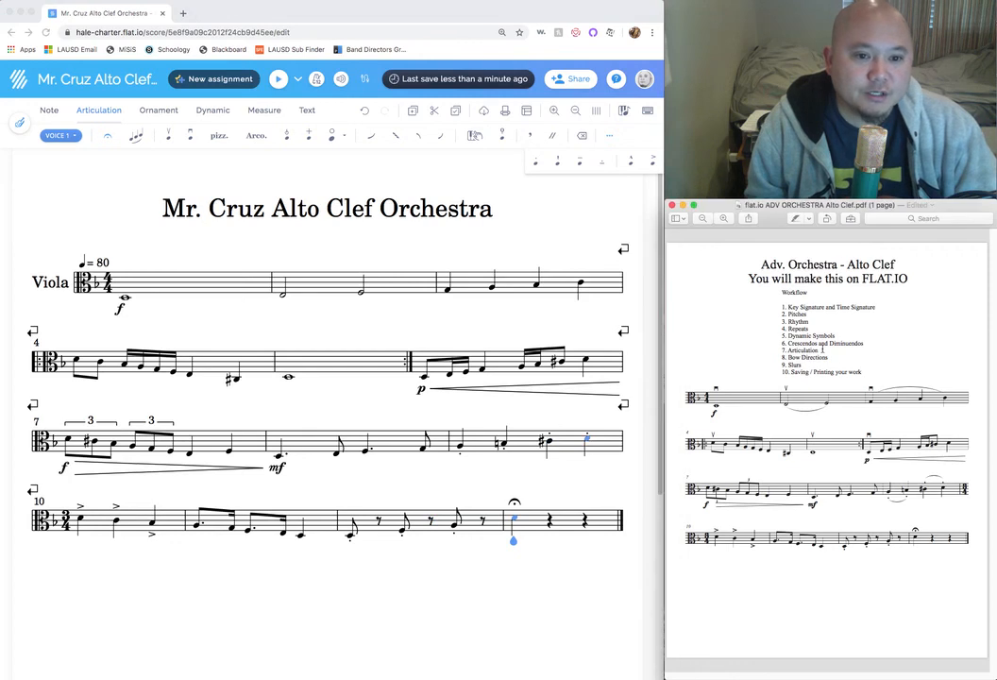
pyautogui.moveTo(779, 357); pyautogui.dragTo(827, 357)
pyautogui.click(844, 357)
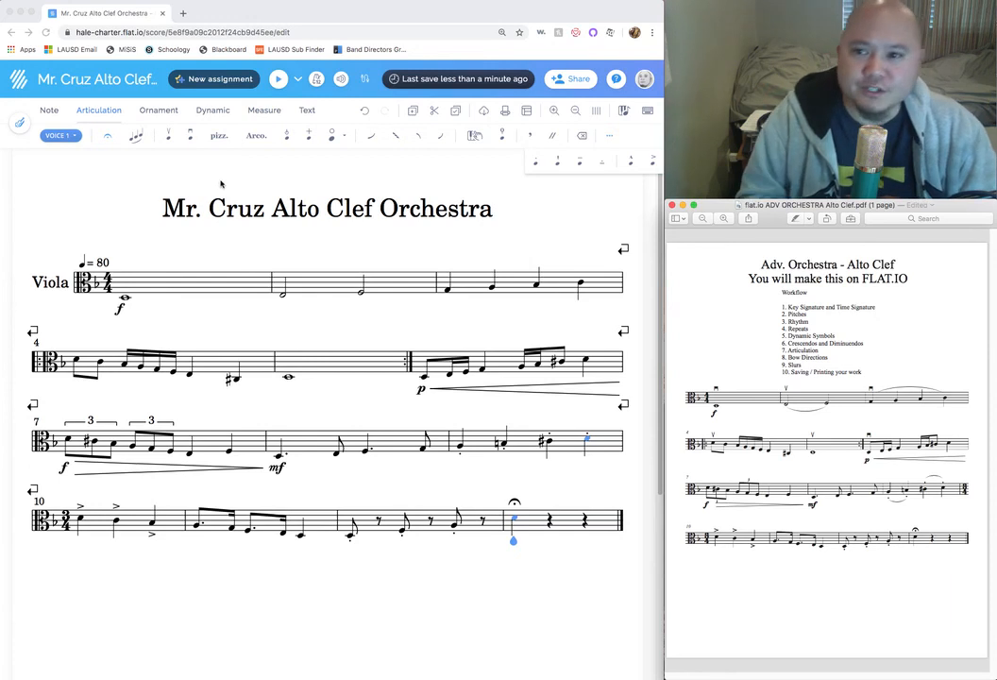
pyautogui.click(98, 112)
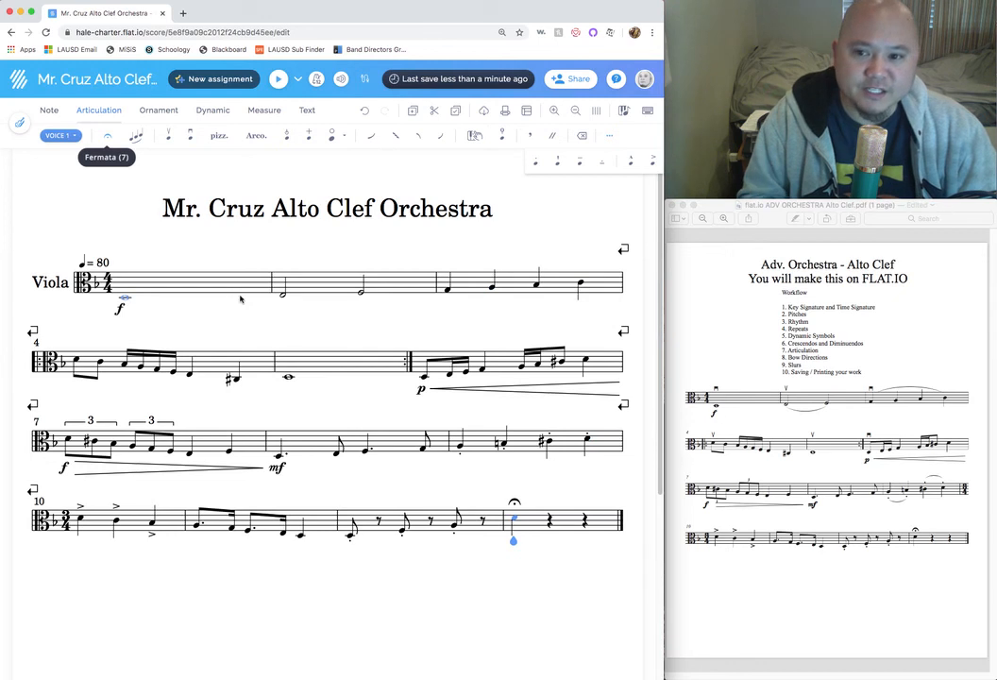
pyautogui.click(126, 300)
pyautogui.click(126, 305)
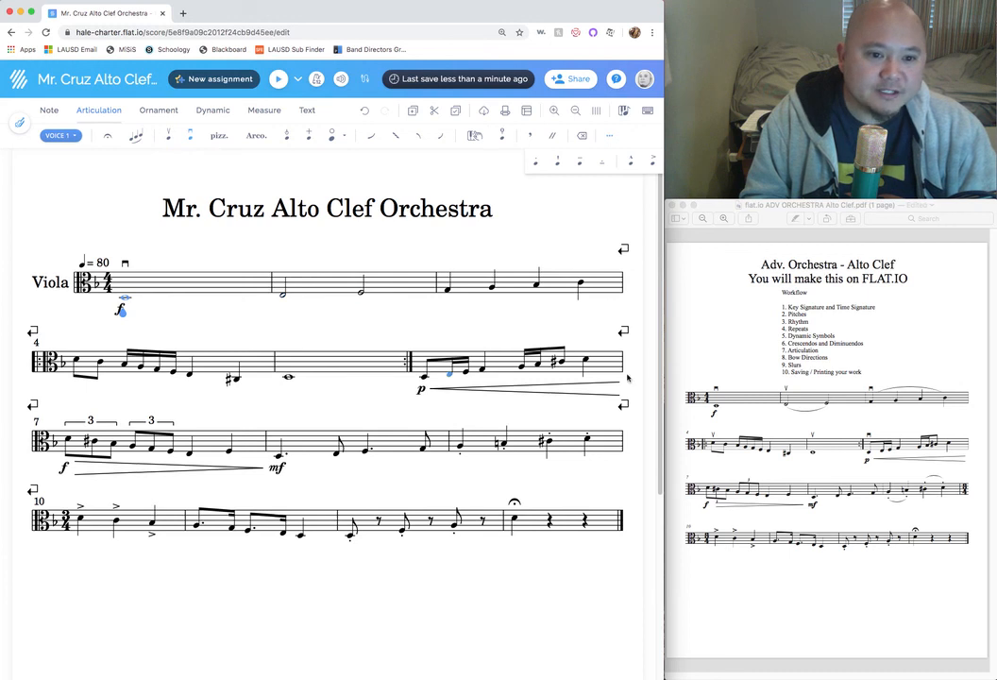
# Add down bow marks to the opening G of measure 3 and the opening D of measure 6
pyautogui.click(873, 406)
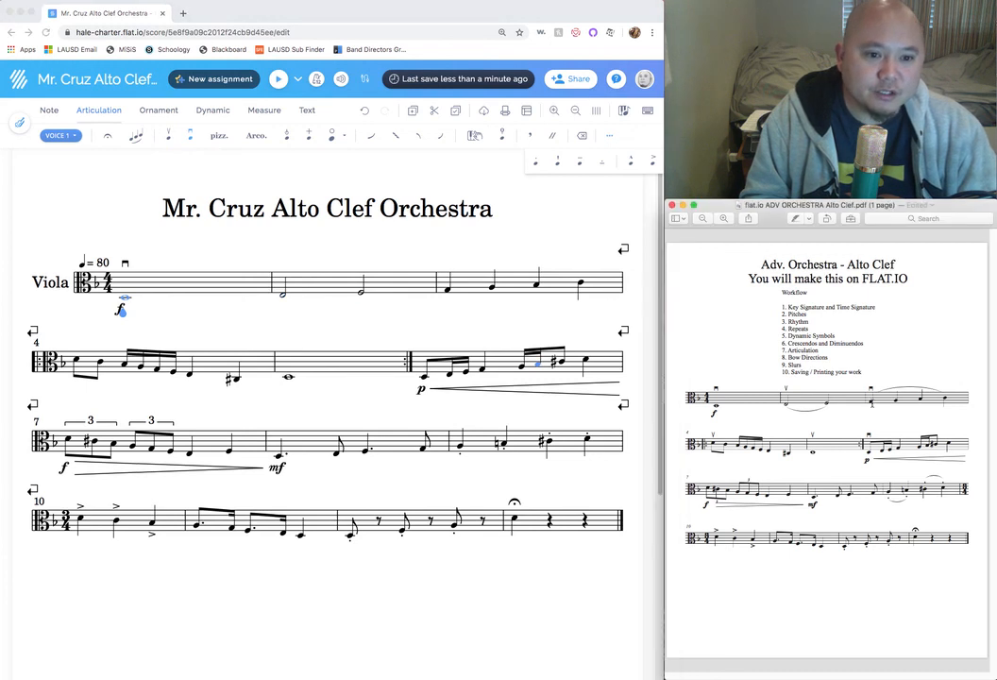
pyautogui.click(449, 294)
pyautogui.click(449, 293)
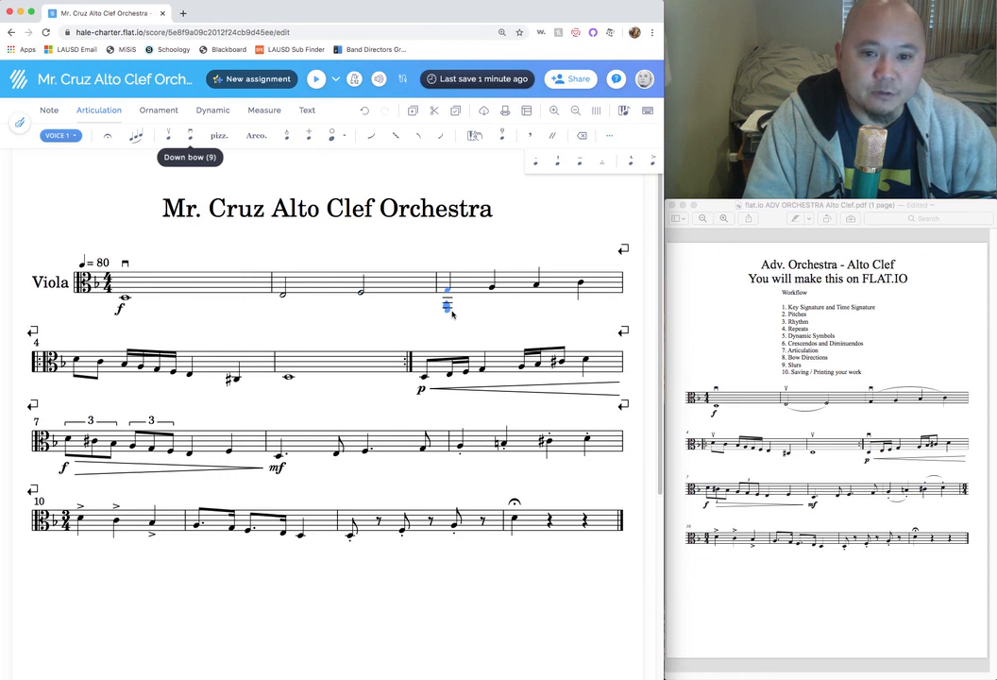
pyautogui.press('9')
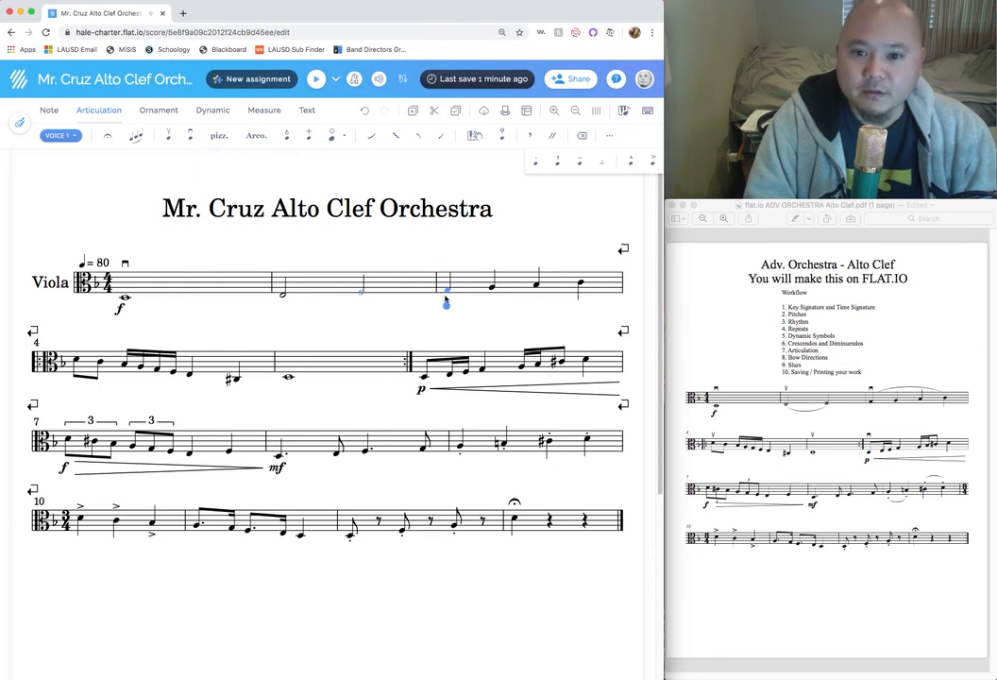
pyautogui.click(192, 137)
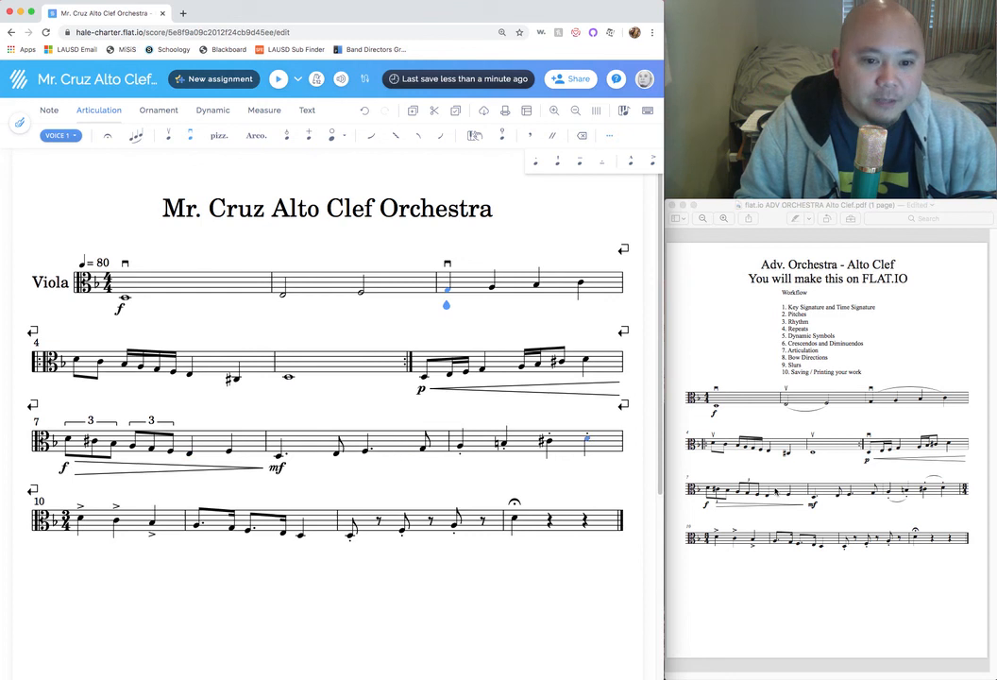
pyautogui.click(422, 385)
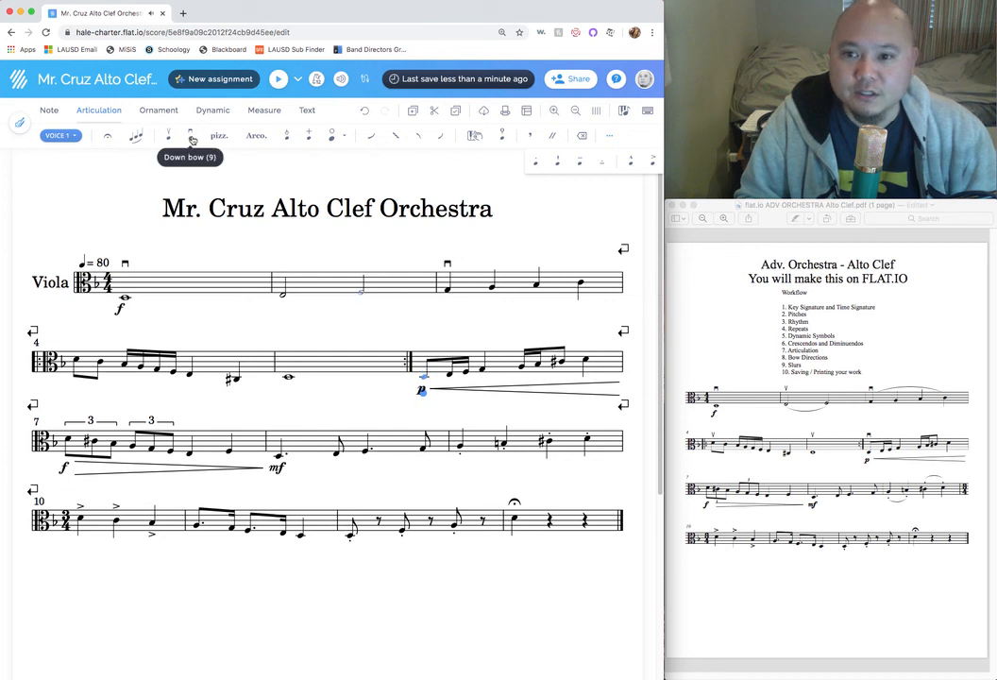
pyautogui.click(190, 137)
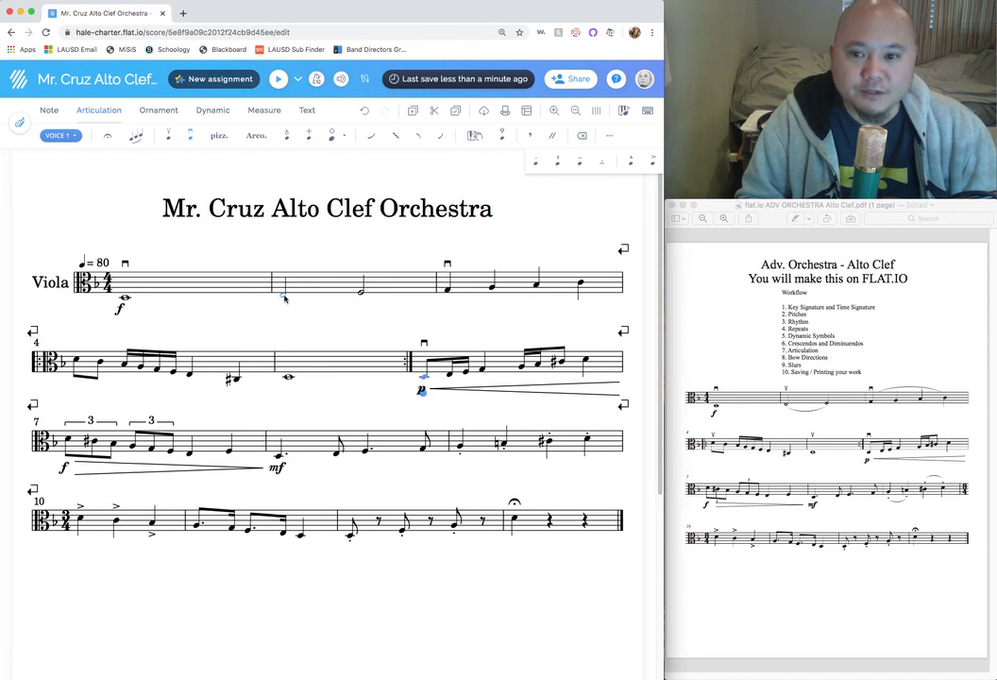
# Add up bow marks to the first half note of measure 2, the opening D of measure 4 and the whole note of measure 5
pyautogui.click(282, 299)
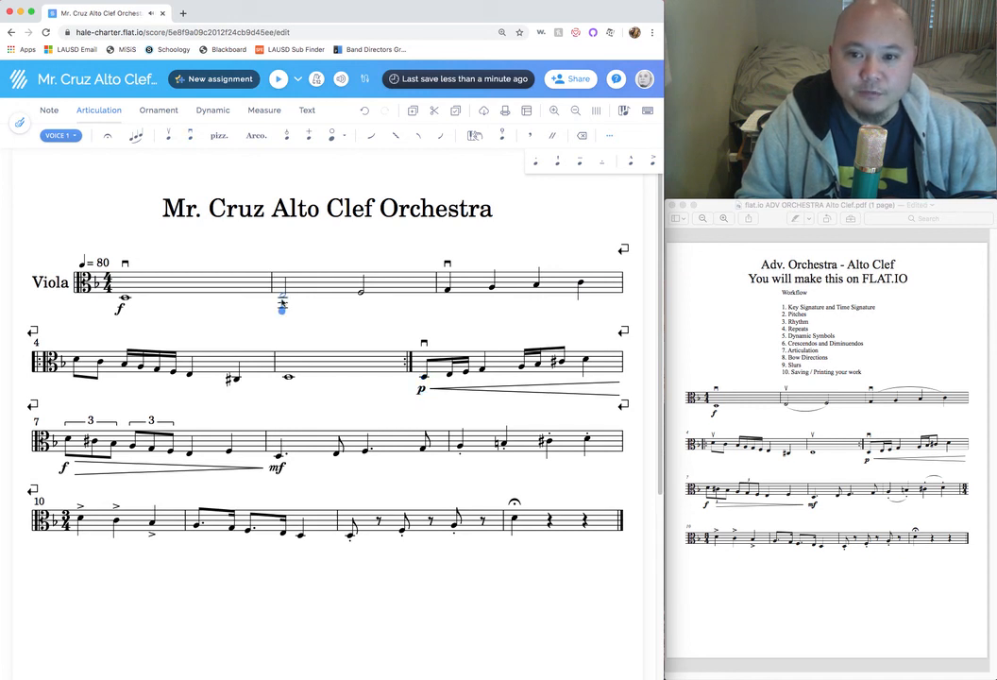
pyautogui.click(169, 138)
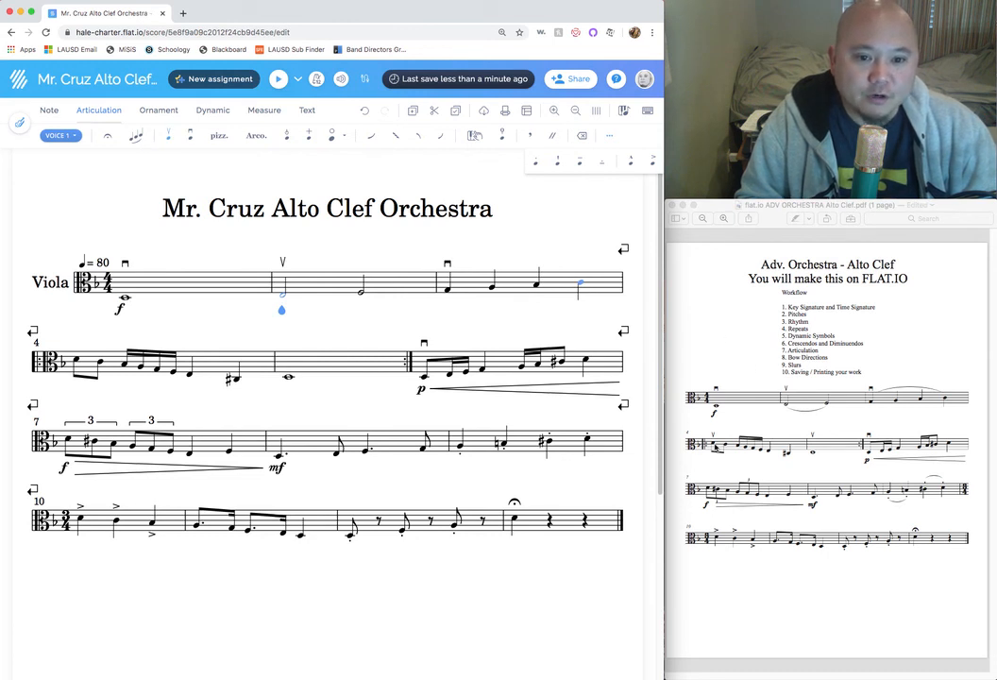
pyautogui.click(77, 361)
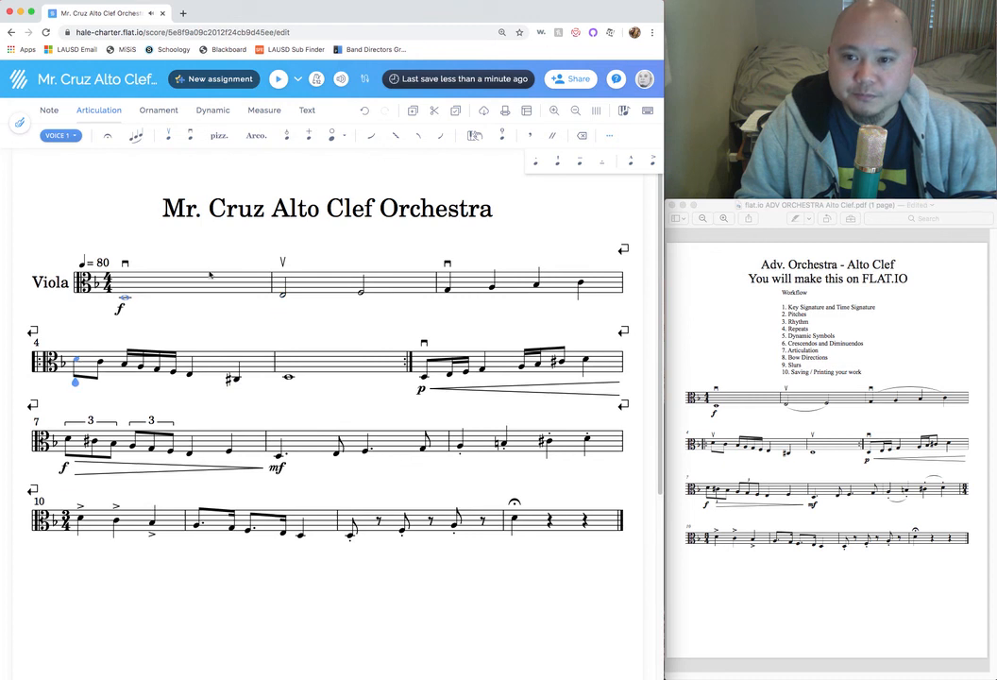
pyautogui.click(169, 140)
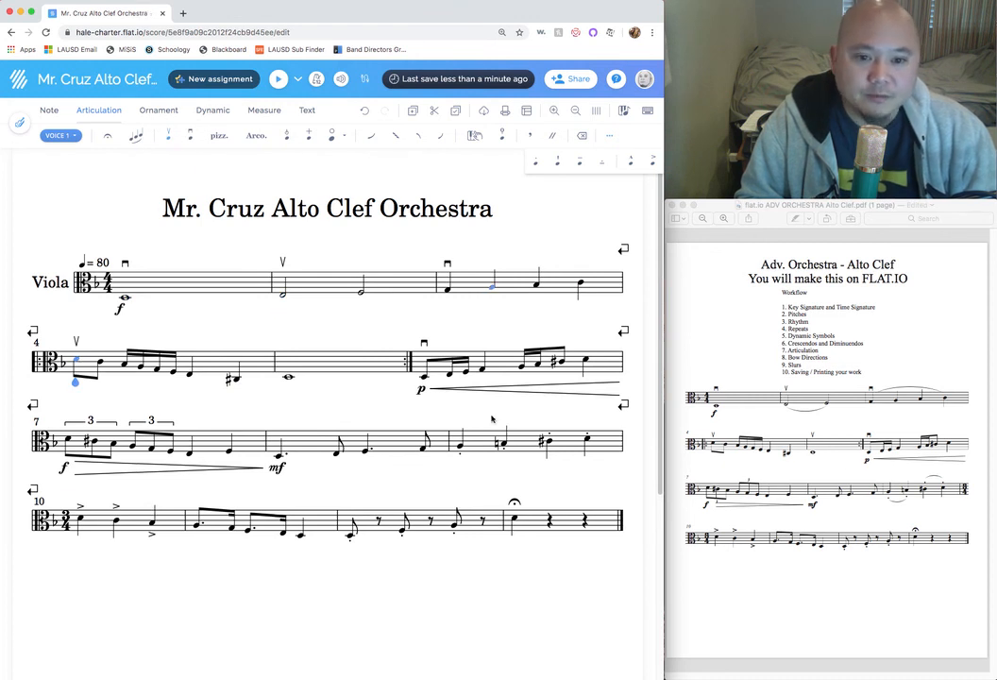
pyautogui.click(291, 380)
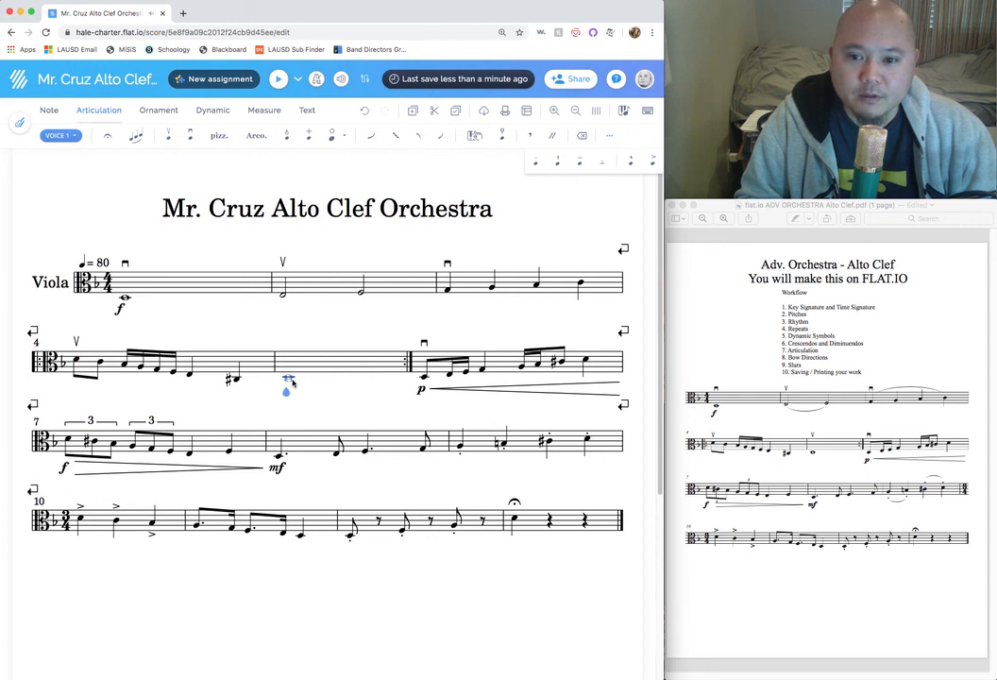
pyautogui.click(168, 137)
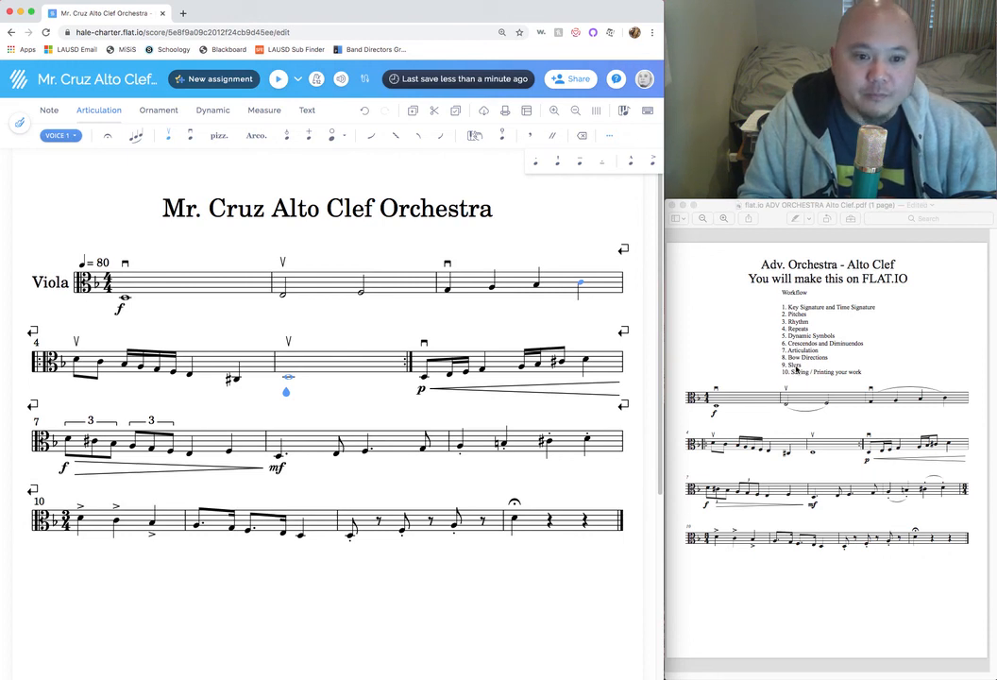
# Add a slur joining the two half notes of measure 2
pyautogui.click(558, 298)
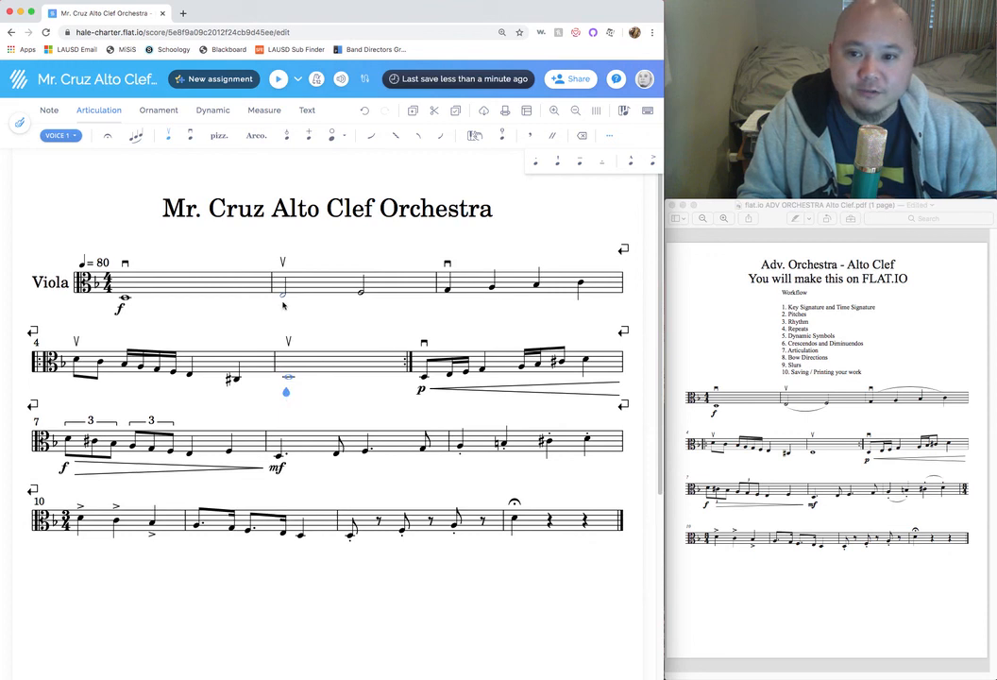
pyautogui.click(355, 299)
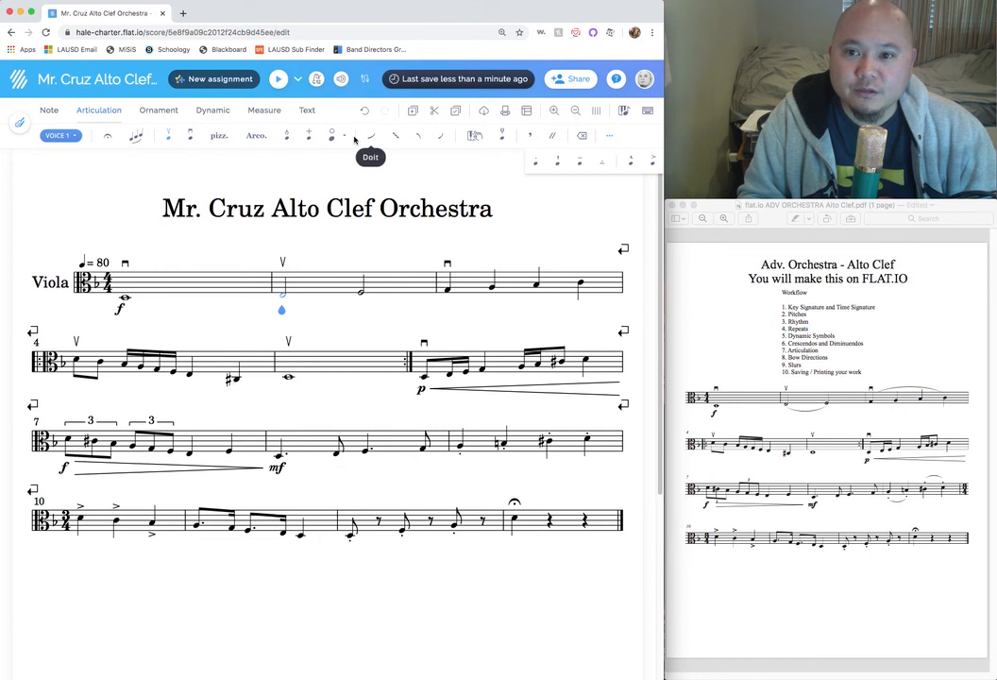
pyautogui.click(139, 142)
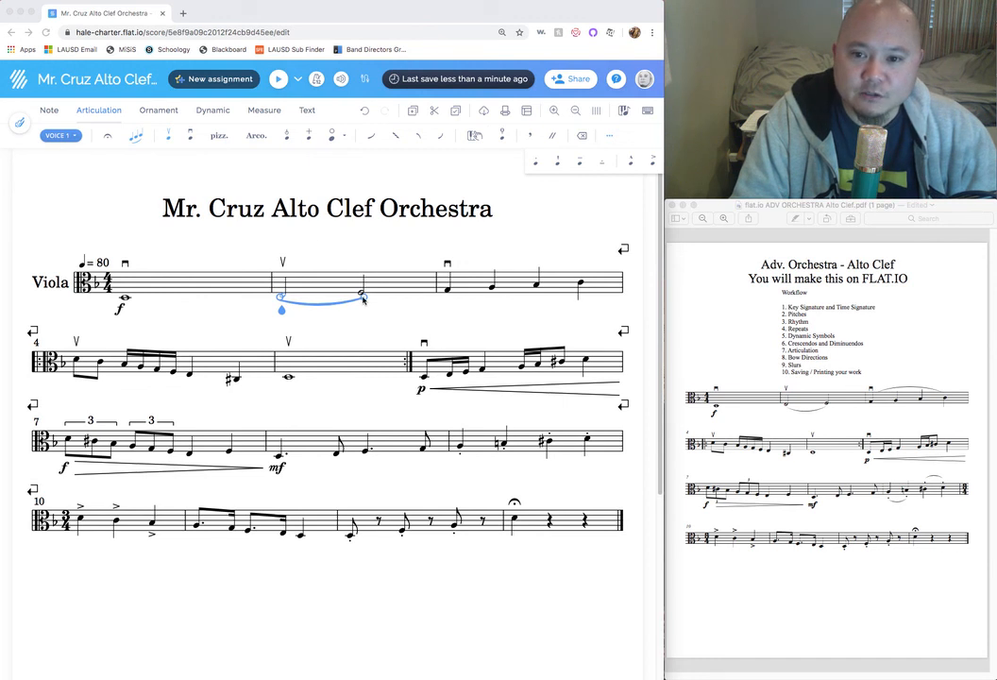
pyautogui.moveTo(367, 300); pyautogui.dragTo(459, 307)
pyautogui.moveTo(366, 297)
pyautogui.mouseDown()
pyautogui.moveTo(494, 305)
pyautogui.moveTo(601, 289)
pyautogui.moveTo(390, 286)
pyautogui.moveTo(576, 278)
pyautogui.moveTo(363, 285)
pyautogui.moveTo(361, 298)
pyautogui.mouseUp()
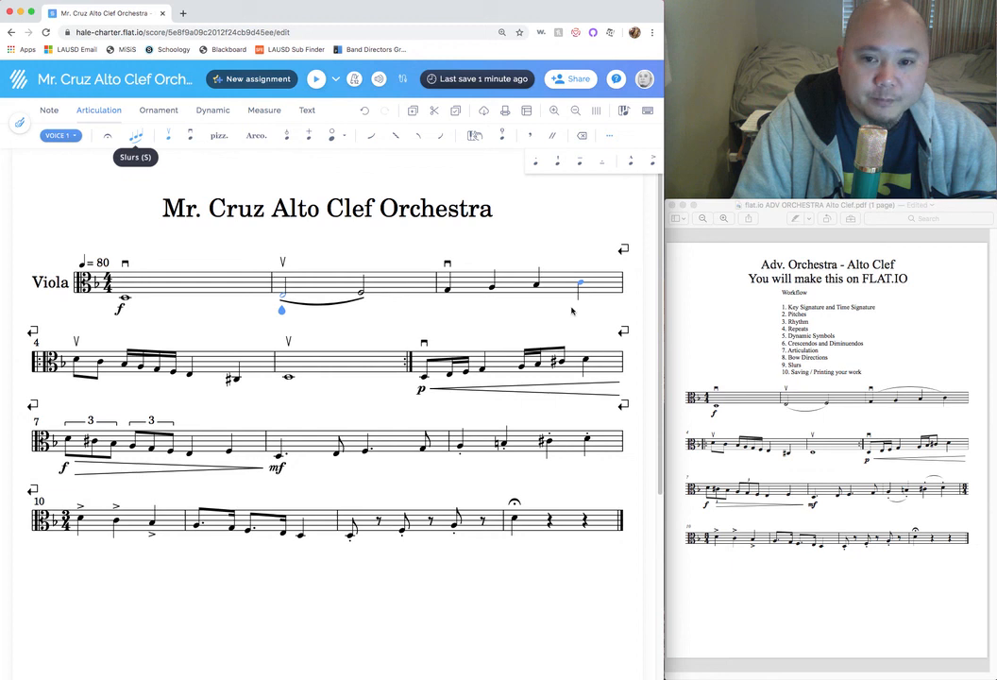
# Slur all four quarter notes of measure 3, extending the slur from the opening G to the last note
pyautogui.click(447, 303)
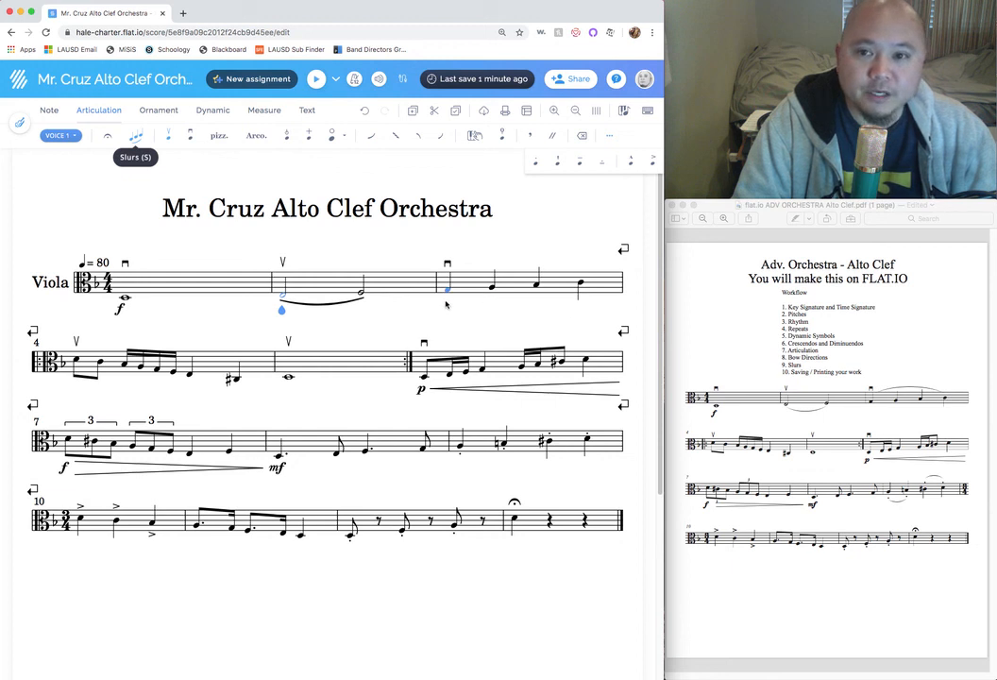
pyautogui.click(446, 303)
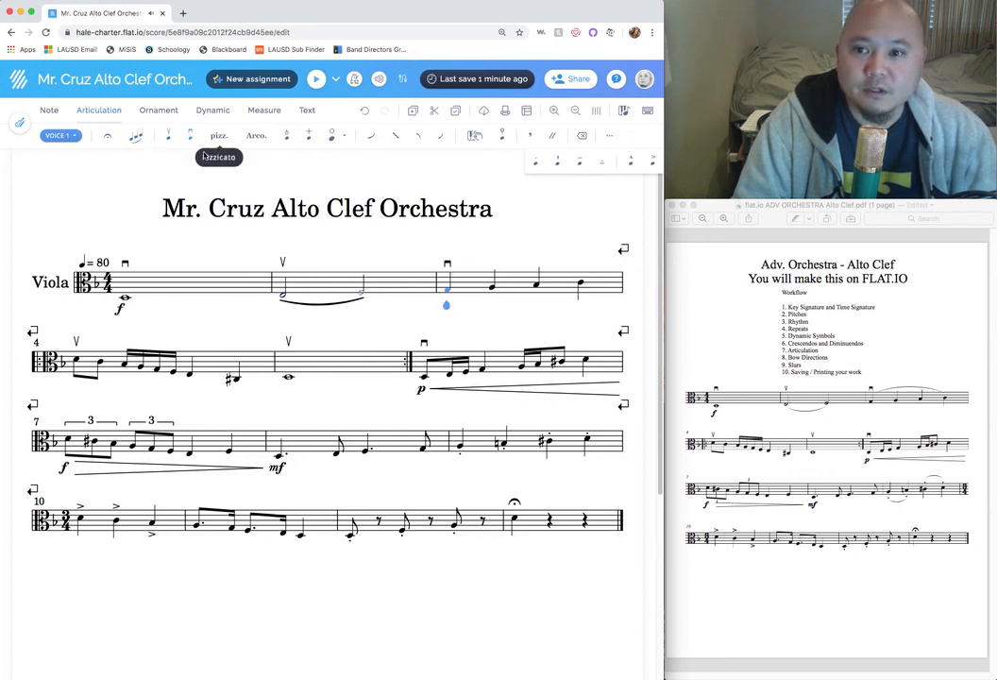
pyautogui.click(135, 136)
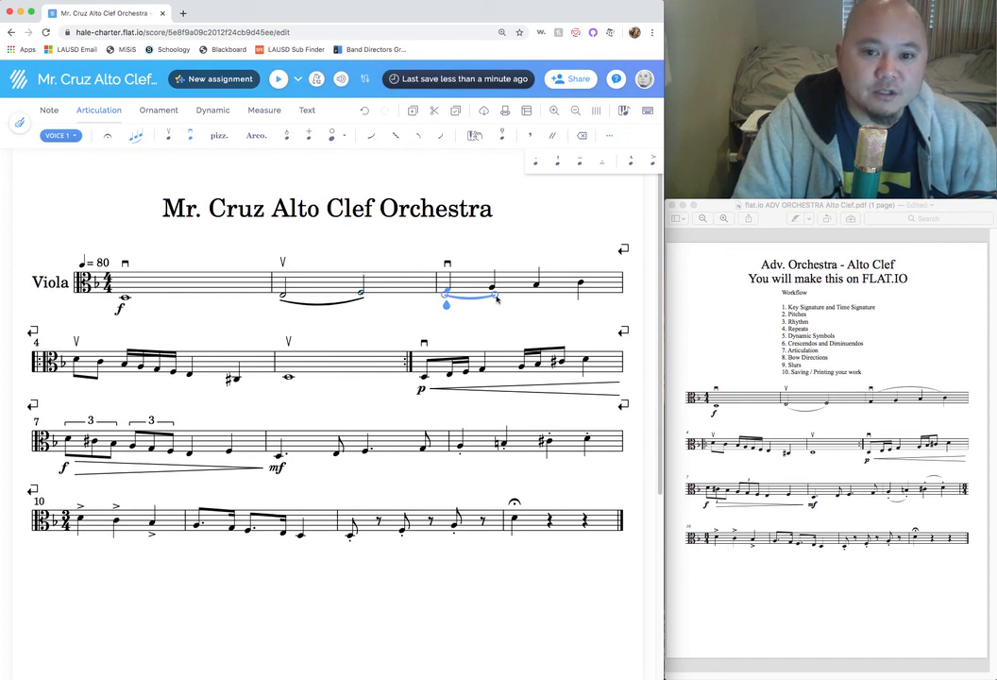
pyautogui.moveTo(495, 294); pyautogui.dragTo(580, 295)
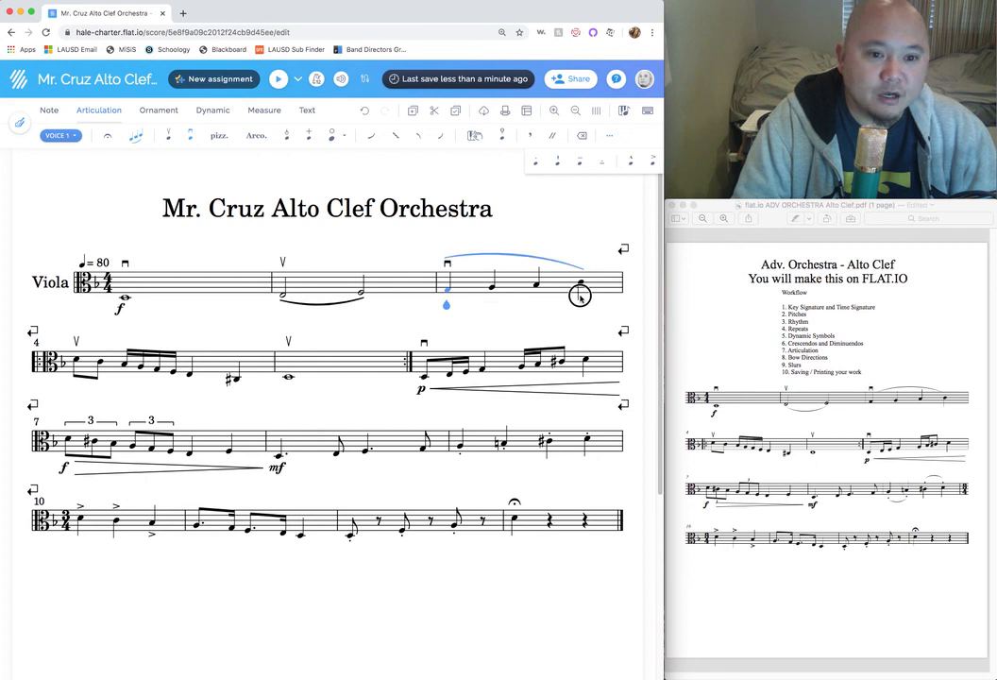
pyautogui.moveTo(580, 295); pyautogui.dragTo(580, 298)
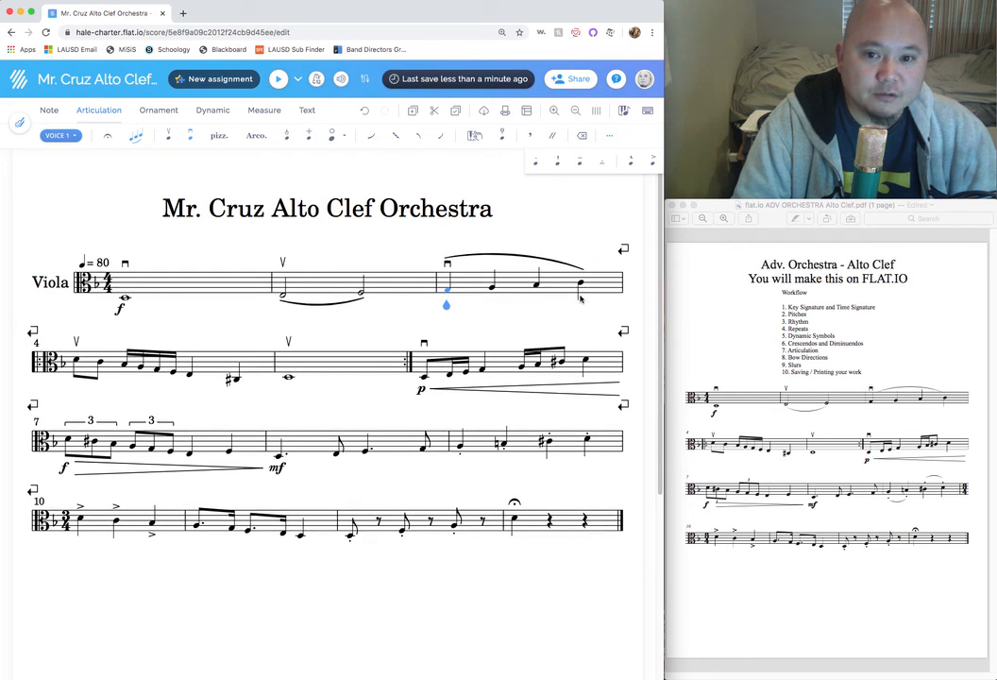
# Try to adjust the starting end of the slur over measure 3 near the down bow mark
pyautogui.click(463, 258)
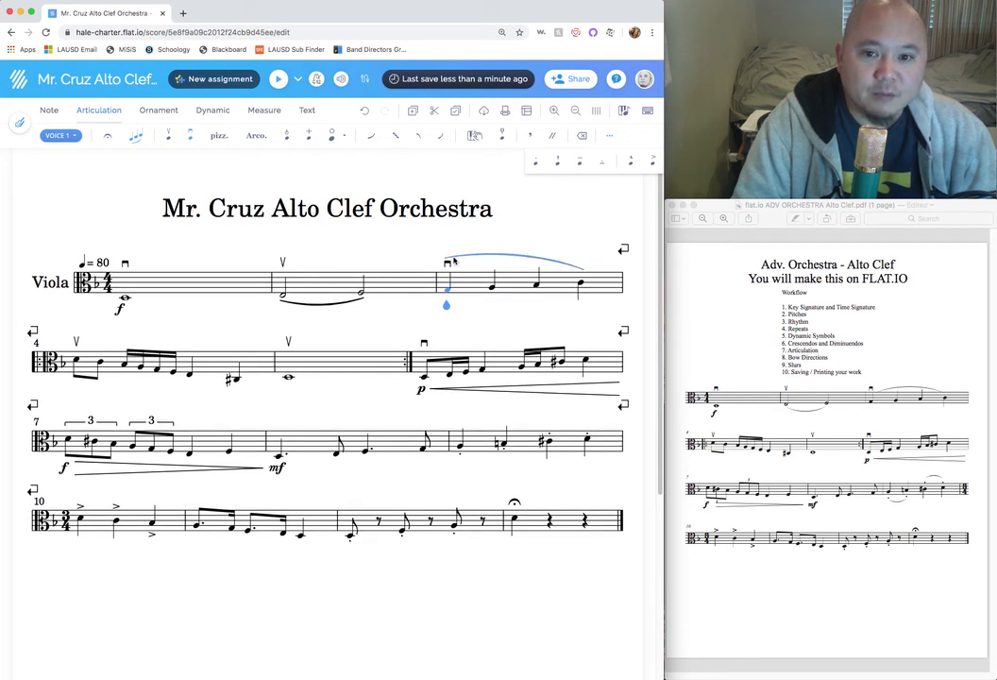
pyautogui.click(466, 257)
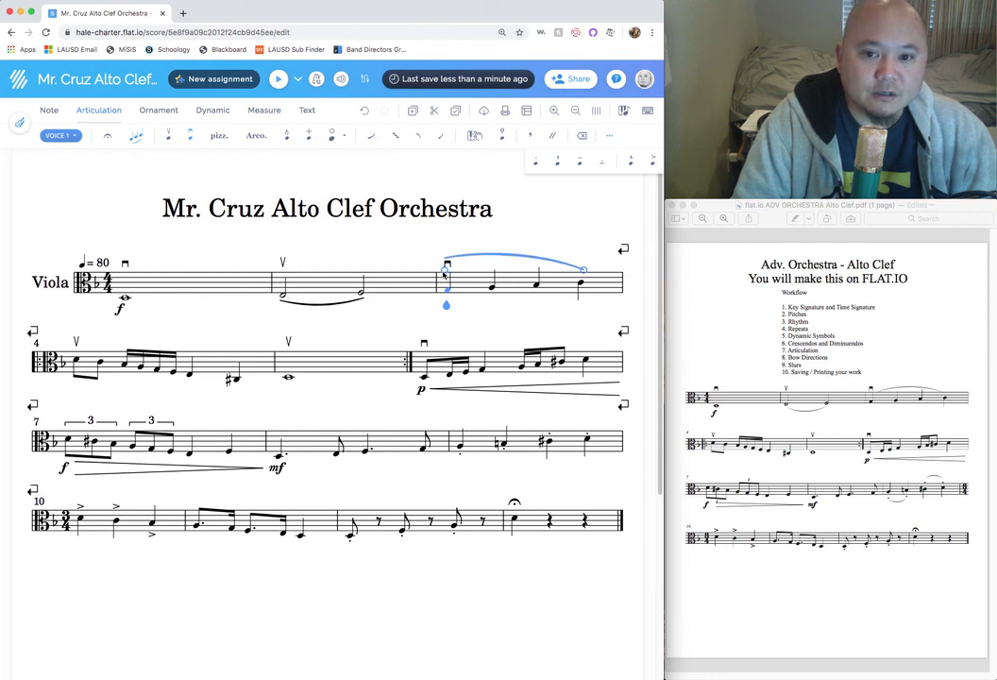
pyautogui.moveTo(443, 273)
pyautogui.mouseDown()
pyautogui.moveTo(534, 274)
pyautogui.moveTo(474, 282)
pyautogui.moveTo(447, 267)
pyautogui.moveTo(448, 277)
pyautogui.mouseUp()
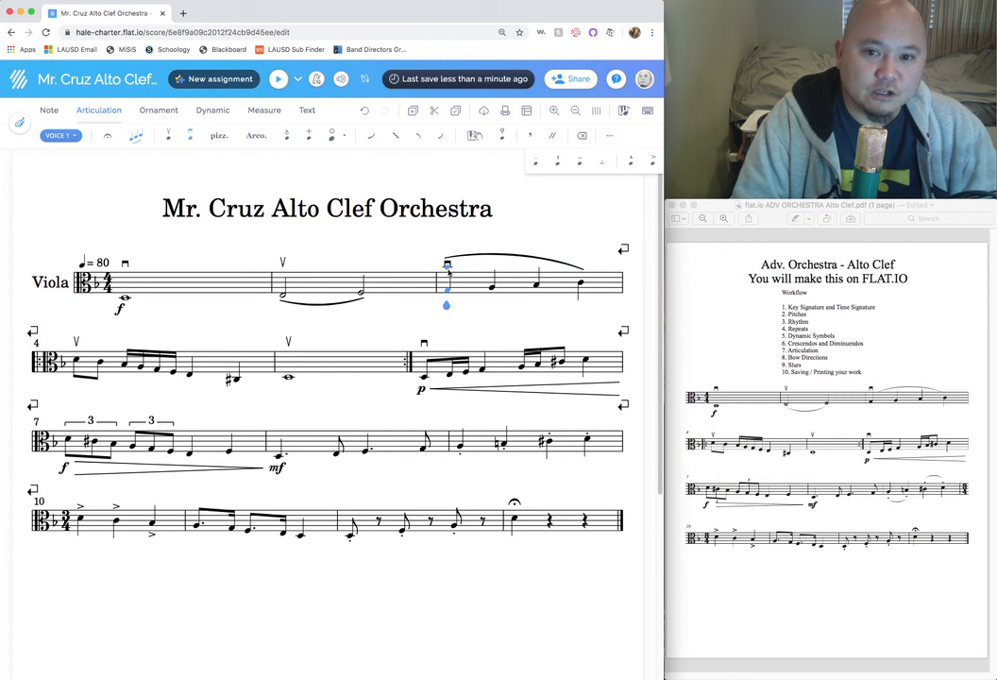
# Slur the first two quarter notes of measure 9 together and the last two together, as on the reference sheet
pyautogui.click(882, 392)
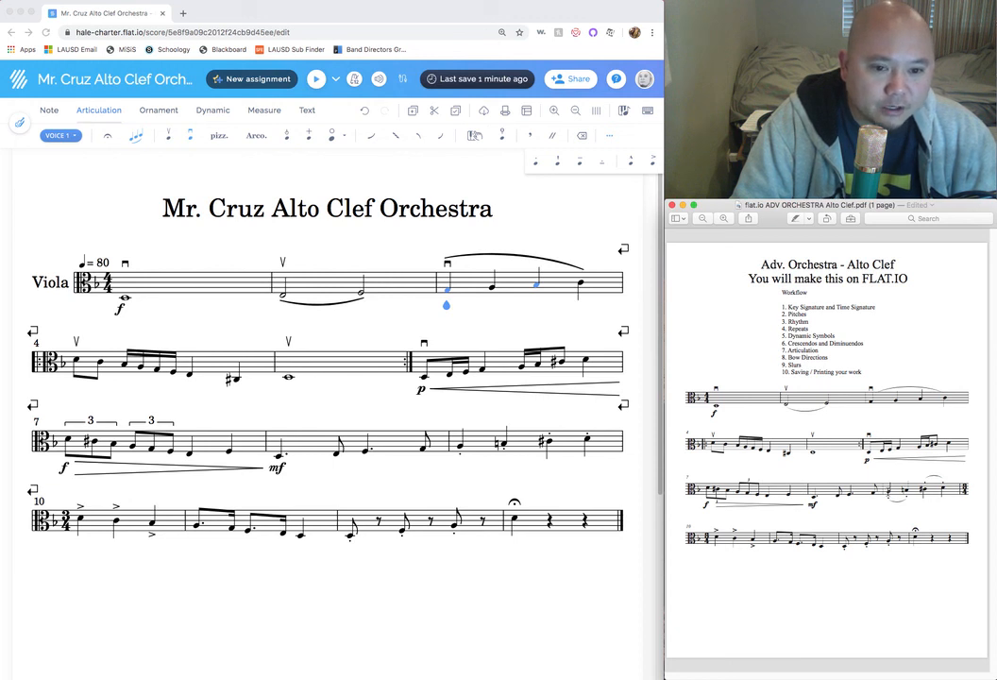
pyautogui.click(460, 461)
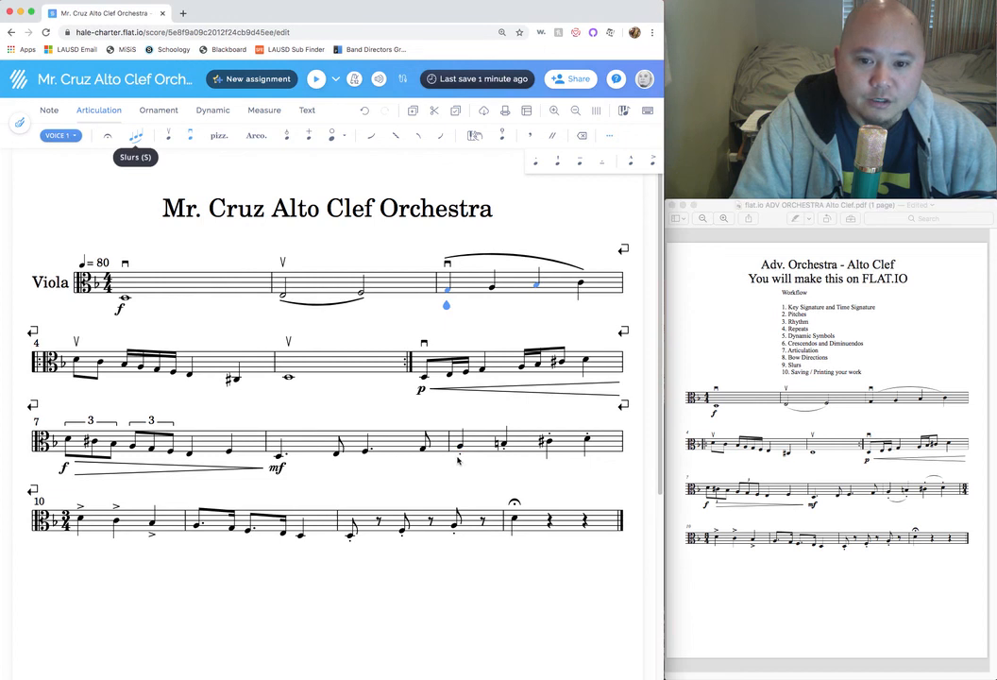
pyautogui.click(427, 430)
pyautogui.click(458, 460)
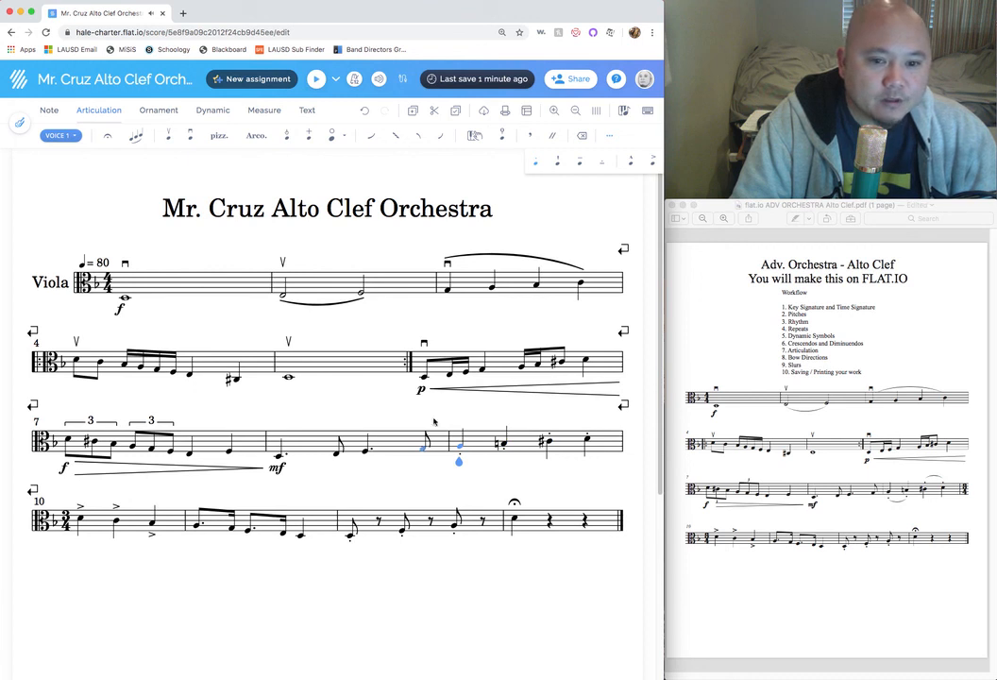
pyautogui.click(138, 138)
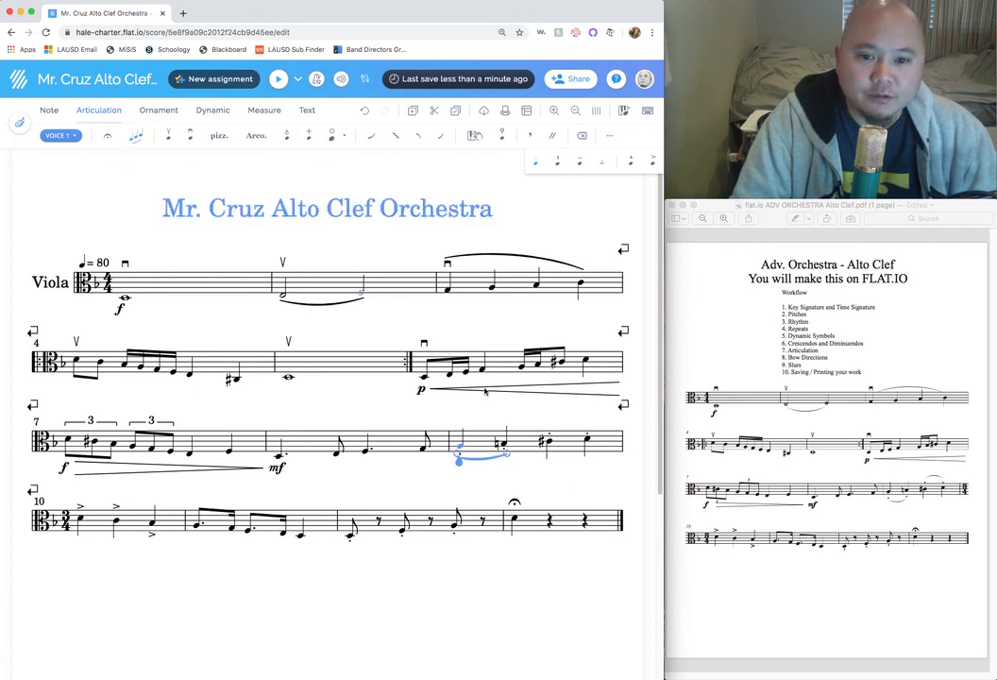
pyautogui.click(547, 460)
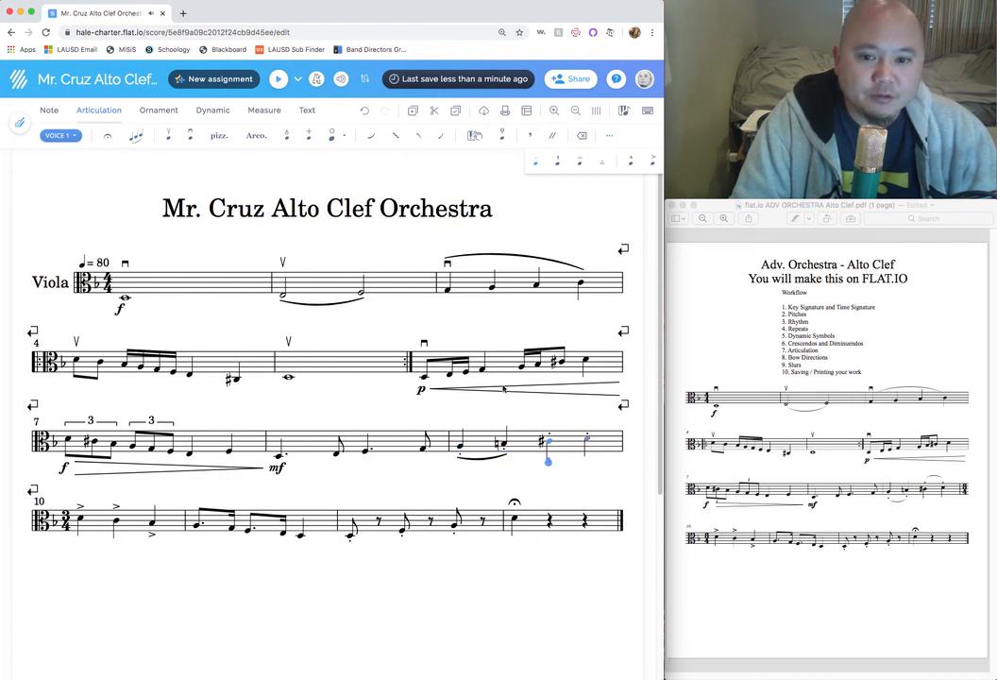
pyautogui.click(136, 140)
pyautogui.click(580, 488)
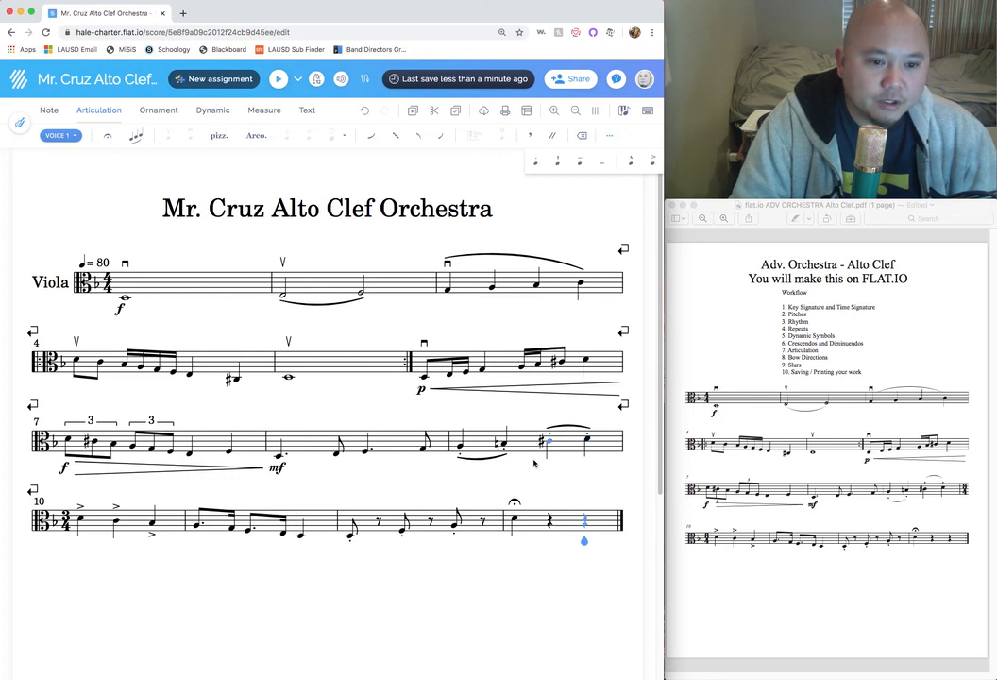
# Review the workflow list on the reference sheet, from key and time signature through slurs to saving and printing
pyautogui.click(786, 365)
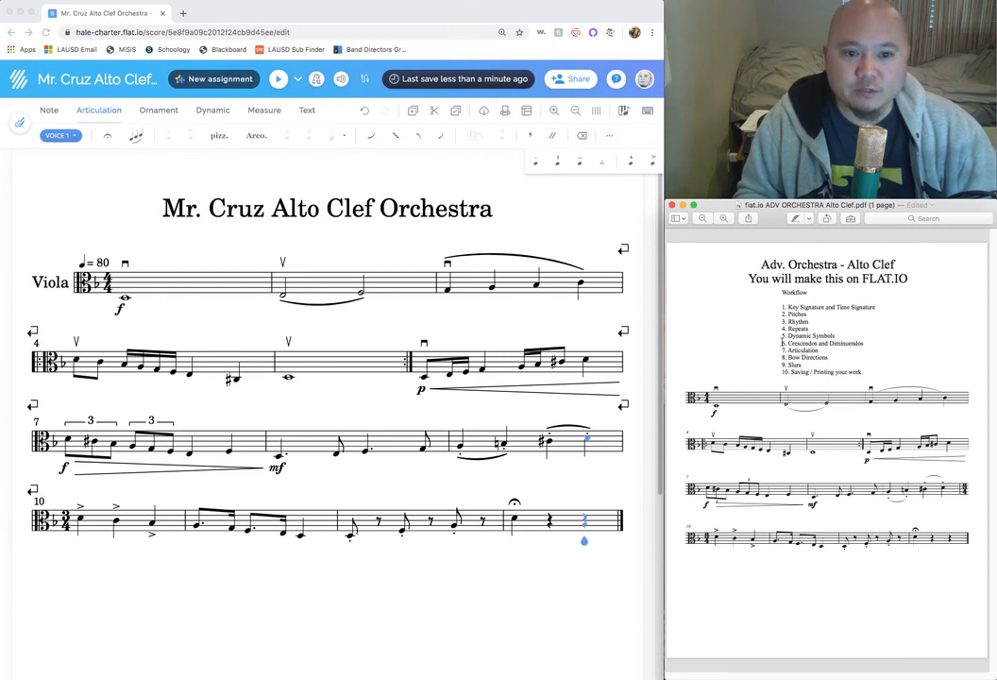
pyautogui.moveTo(787, 315); pyautogui.dragTo(798, 351)
pyautogui.click(813, 369)
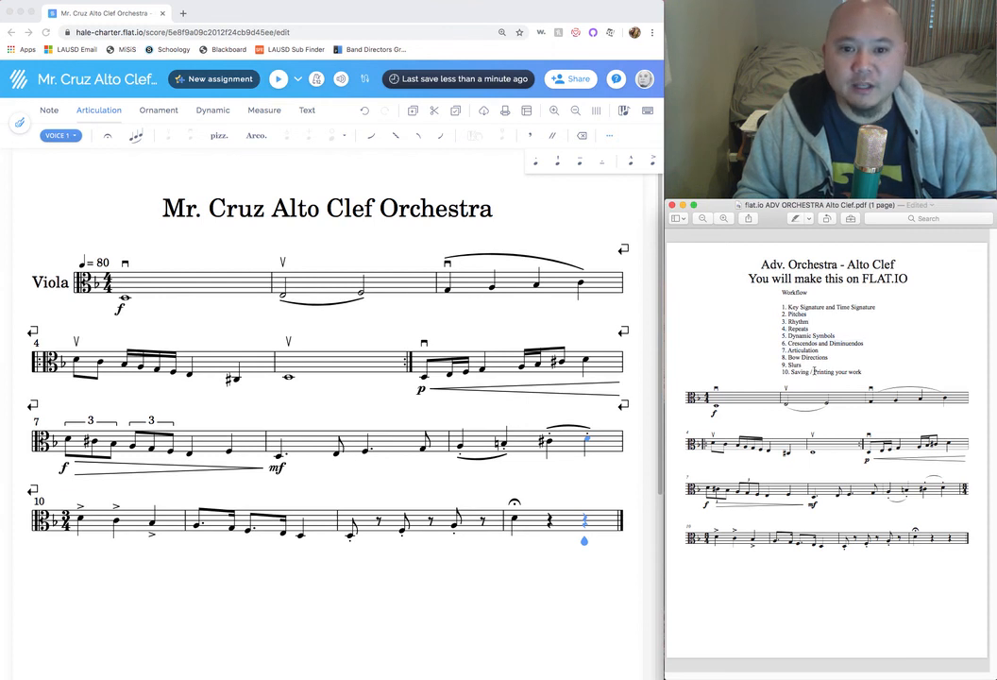
pyautogui.moveTo(801, 374); pyautogui.dragTo(839, 375)
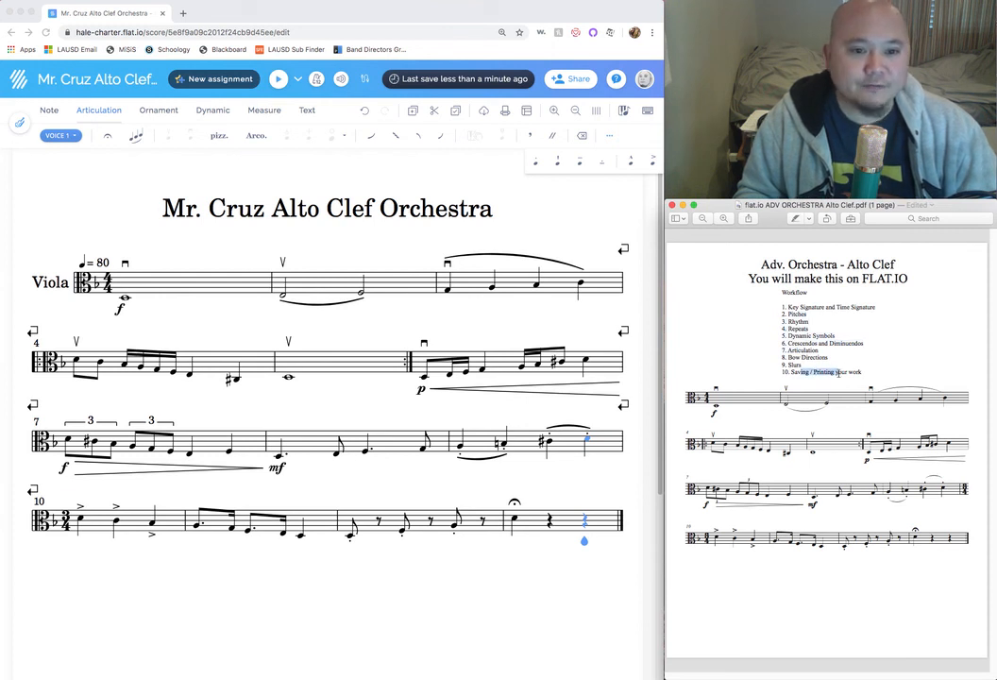
pyautogui.click(870, 372)
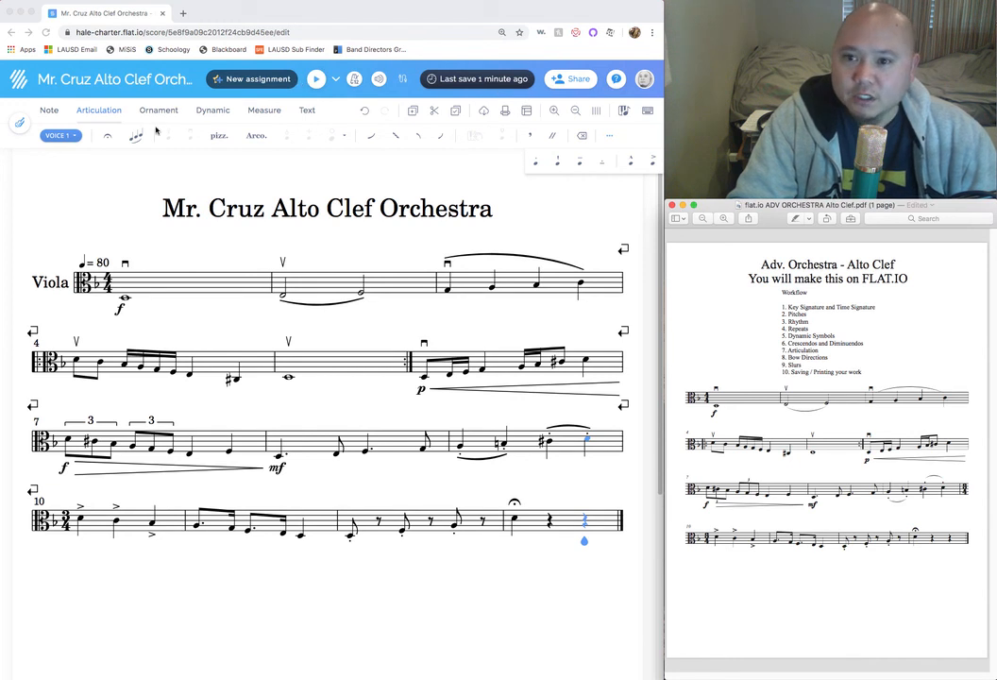
pyautogui.click(548, 322)
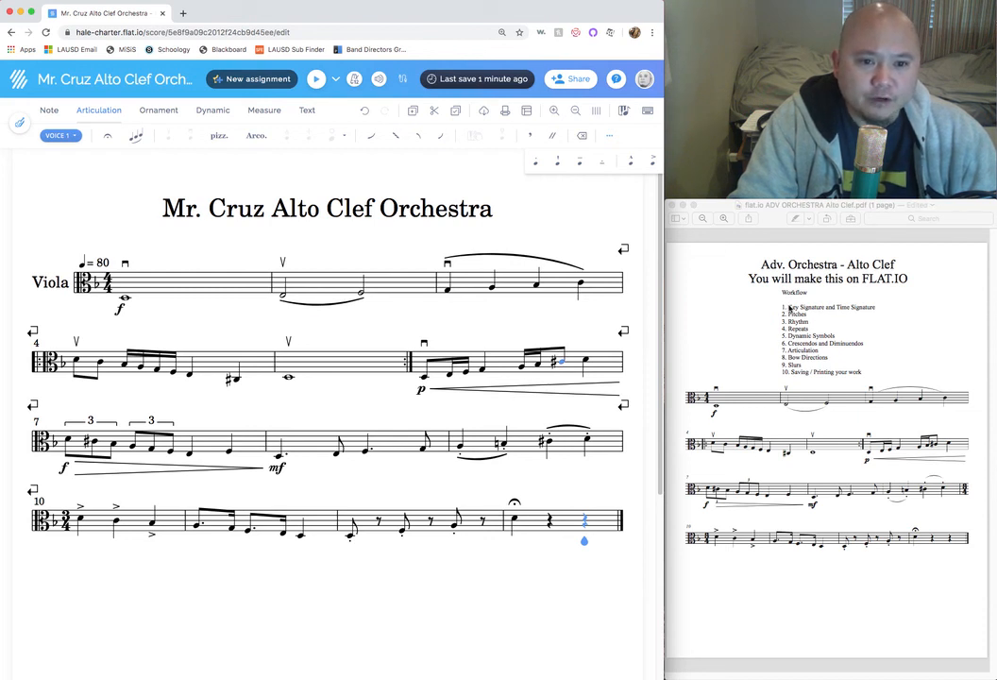
pyautogui.click(791, 306)
pyautogui.moveTo(782, 307); pyautogui.dragTo(810, 319)
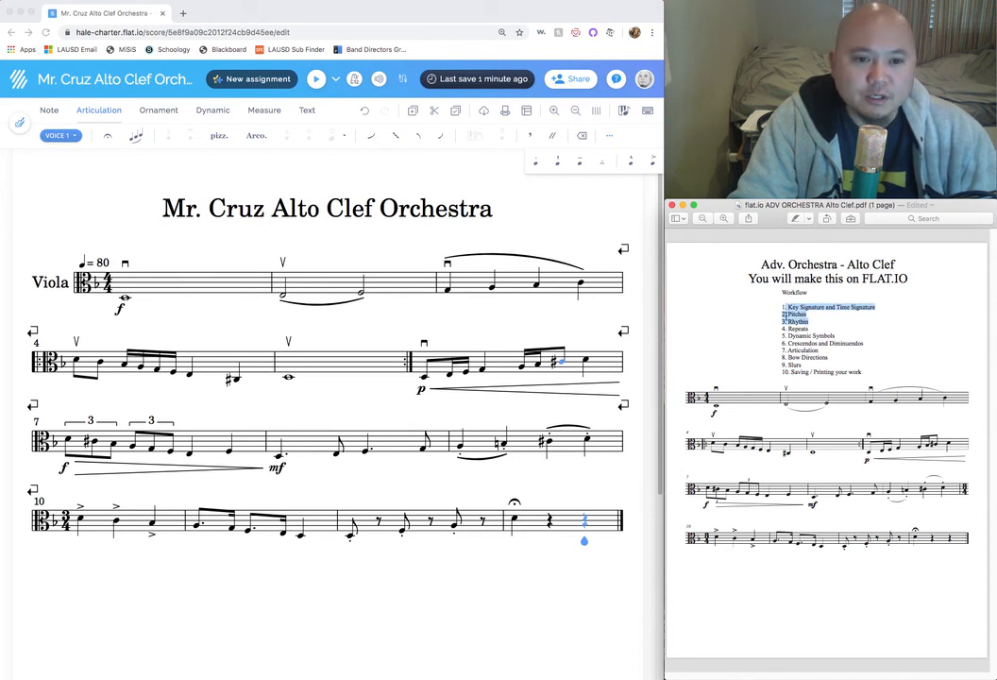
pyautogui.click(810, 324)
pyautogui.moveTo(787, 328); pyautogui.dragTo(856, 362)
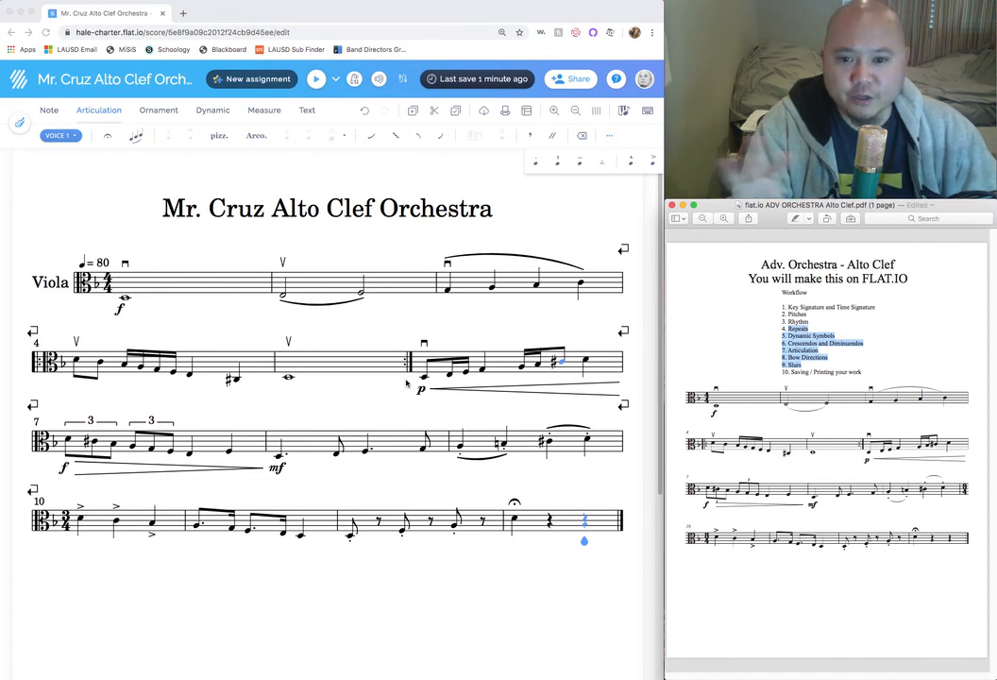
pyautogui.click(741, 429)
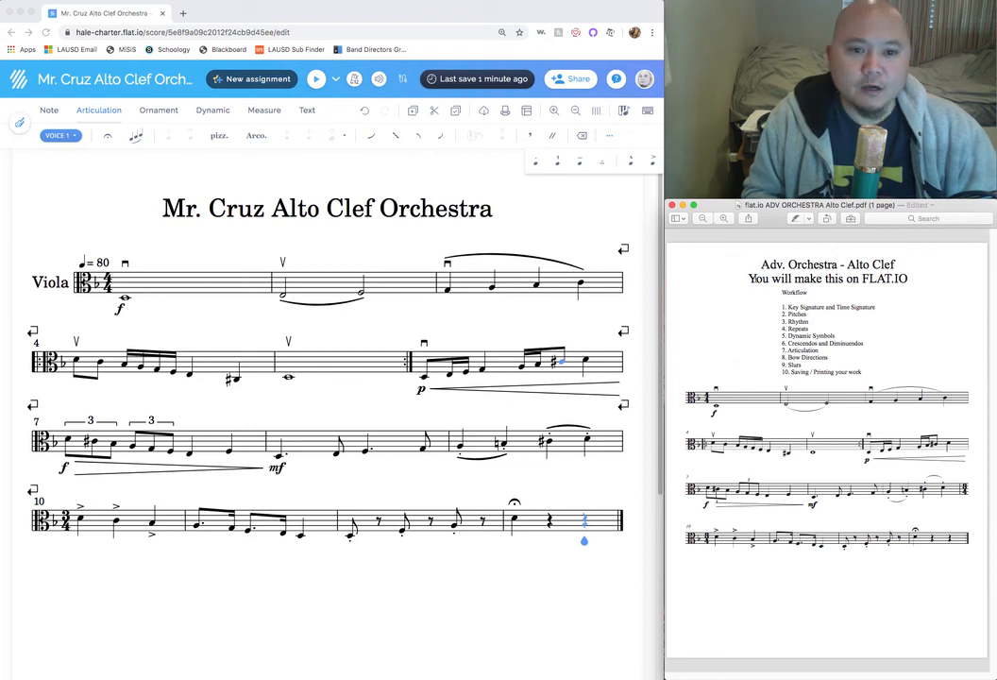
pyautogui.moveTo(783, 374); pyautogui.dragTo(857, 376)
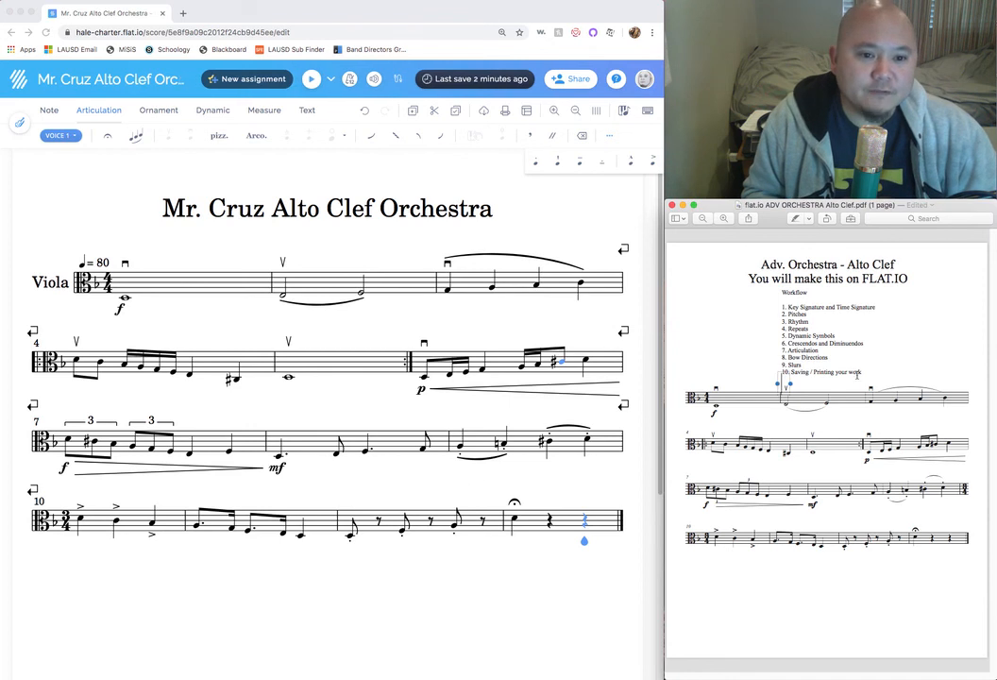
# Open the print preview of the finished score
pyautogui.click(572, 210)
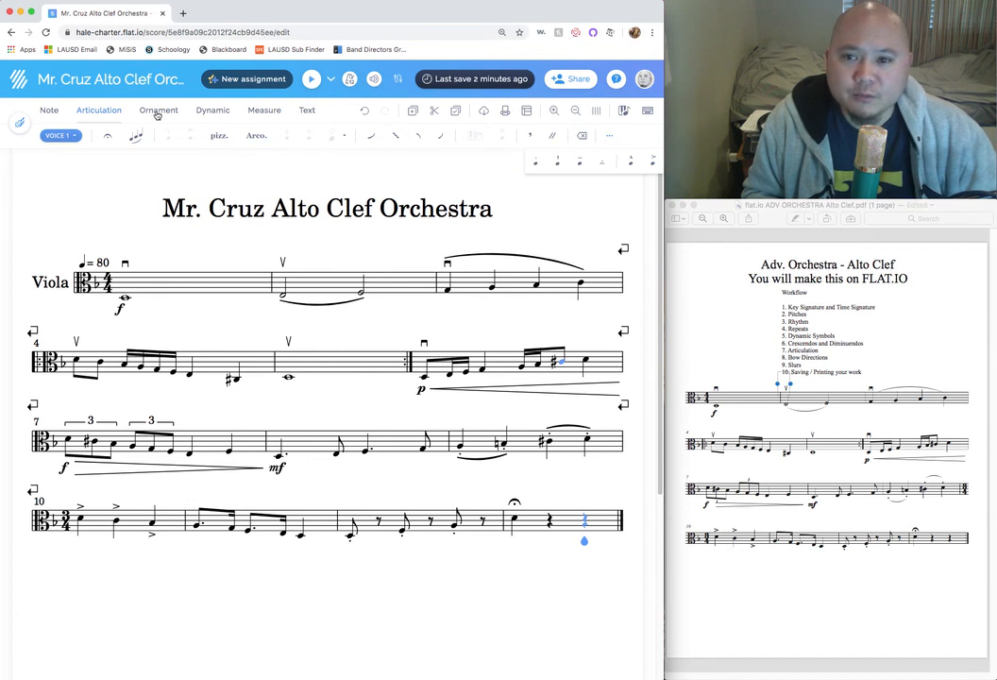
pyautogui.click(505, 114)
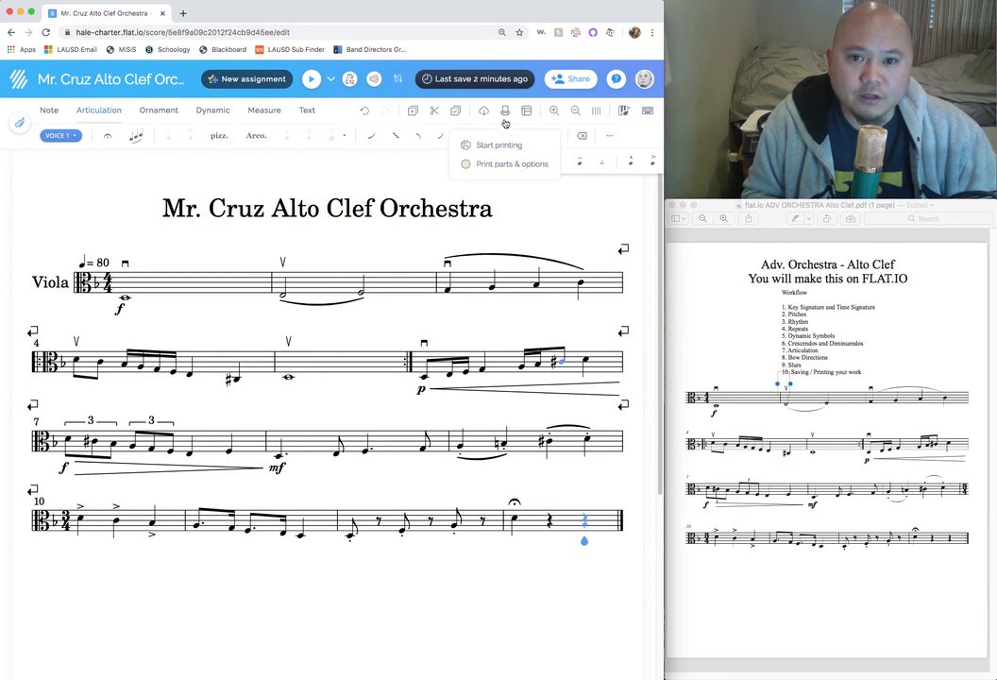
pyautogui.click(499, 145)
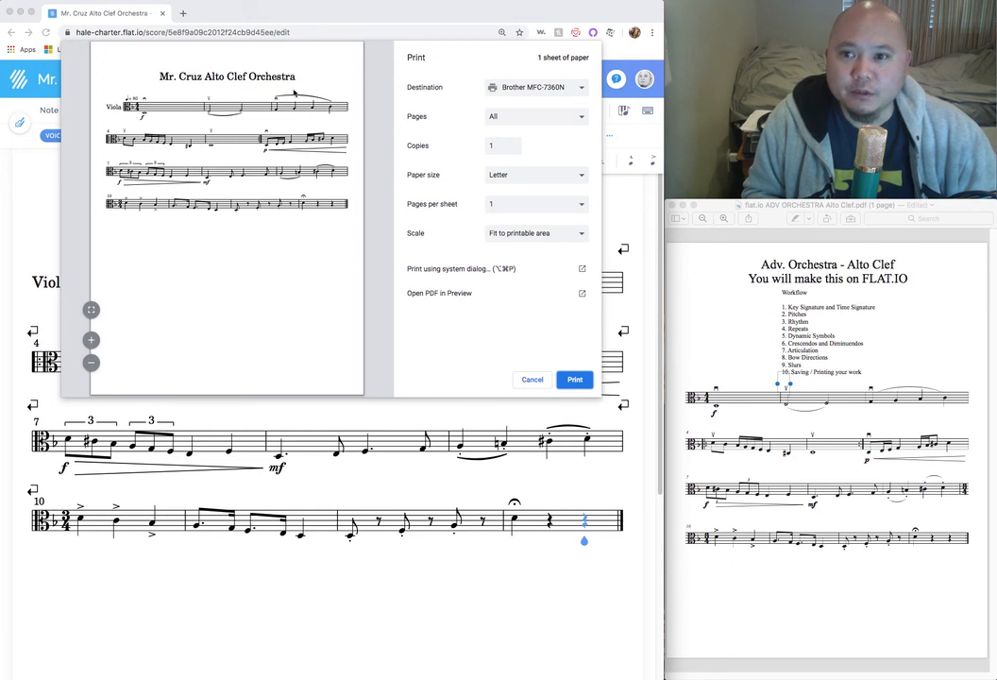
# Look through the print destinations, including Save as PDF and Save to Google Drive, and close the print preview without printing
pyautogui.click(514, 86)
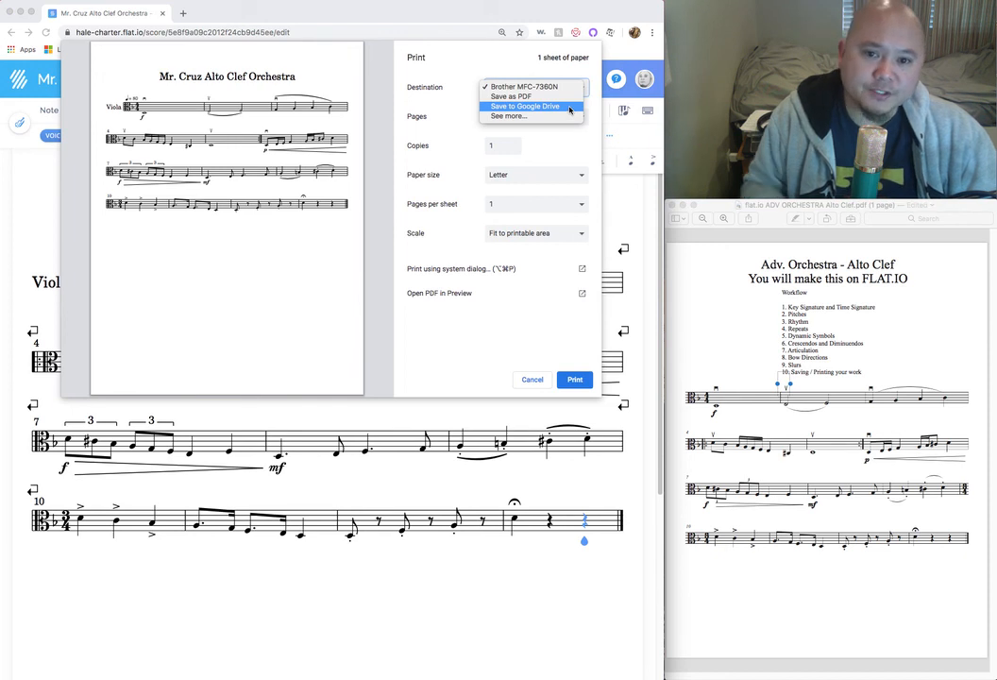
pyautogui.click(772, 408)
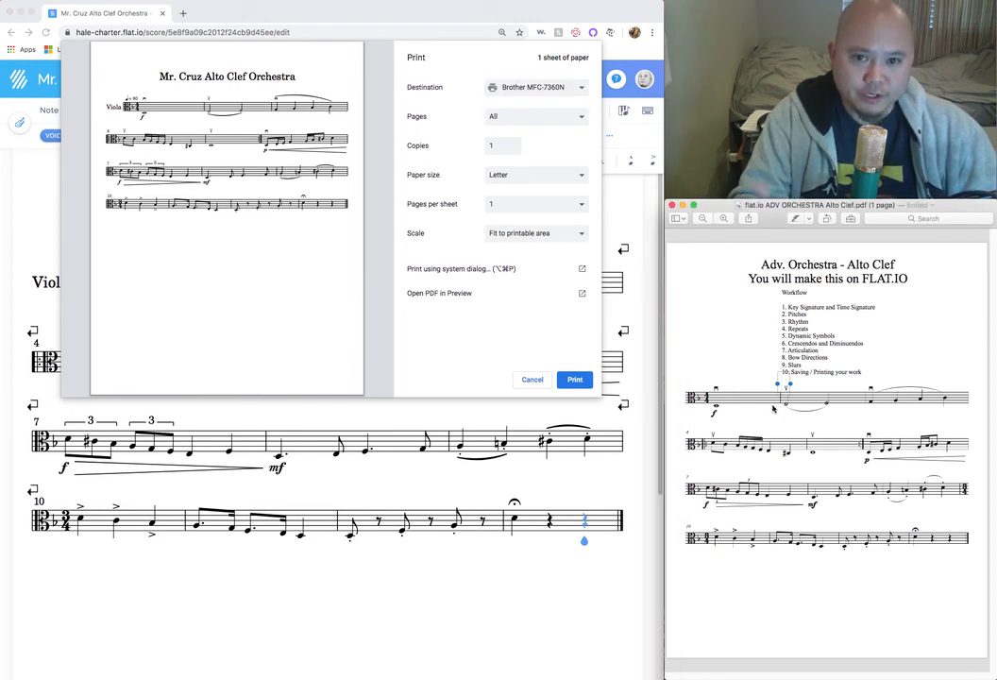
pyautogui.click(533, 88)
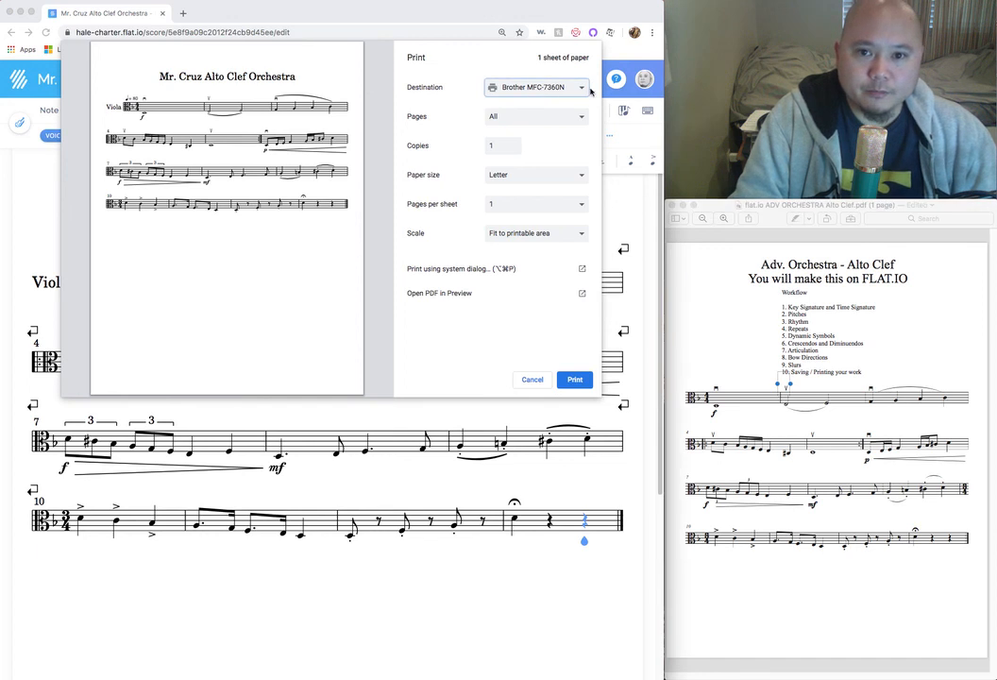
pyautogui.click(533, 87)
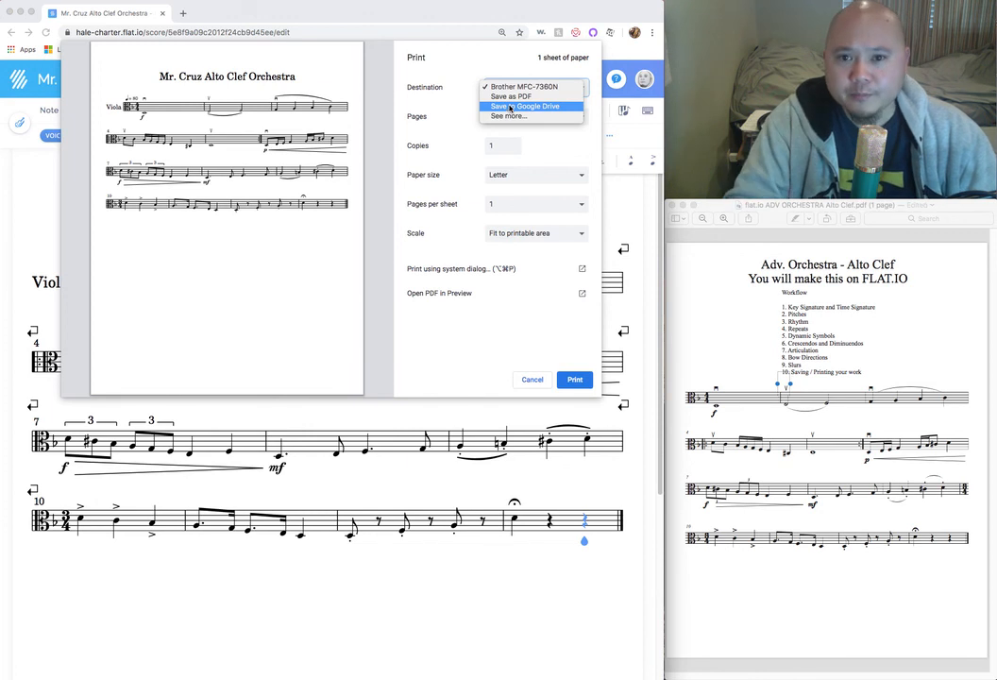
pyautogui.click(516, 88)
pyautogui.click(522, 90)
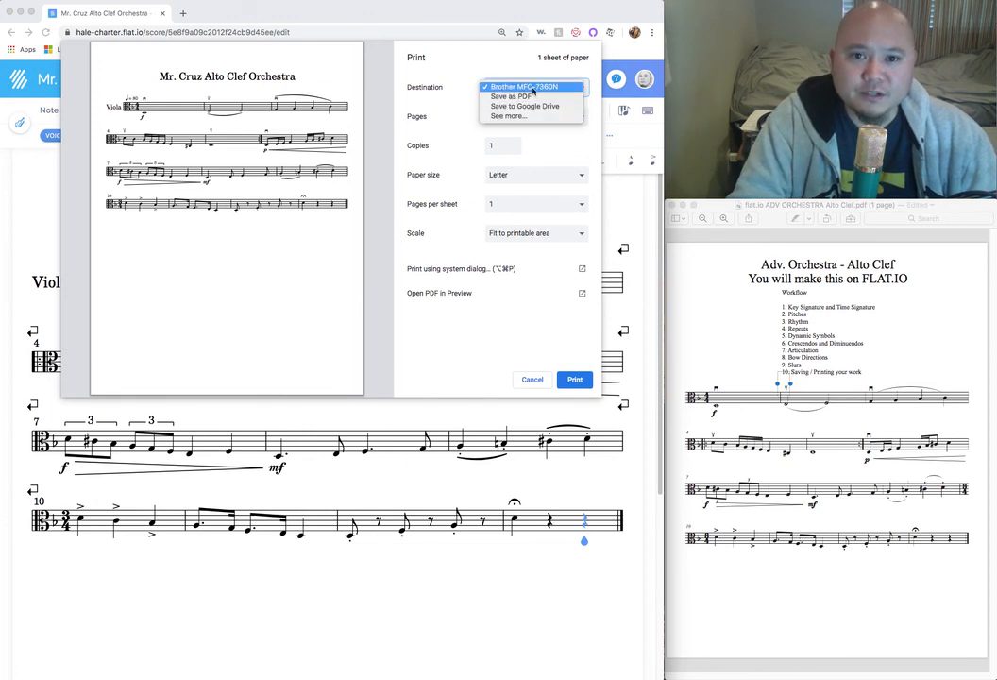
pyautogui.click(489, 87)
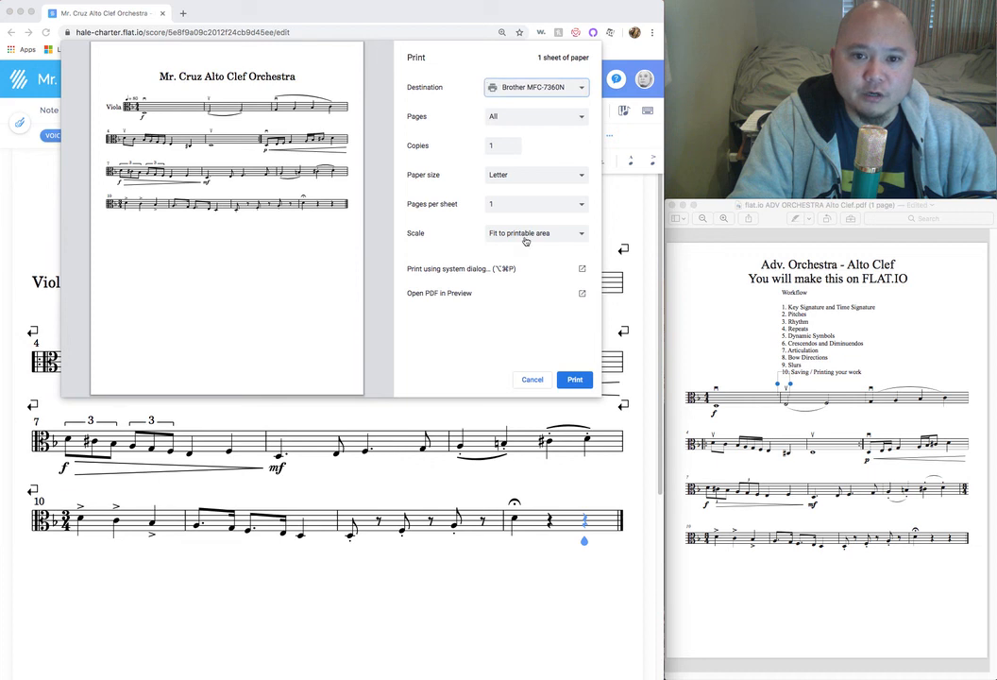
pyautogui.click(532, 379)
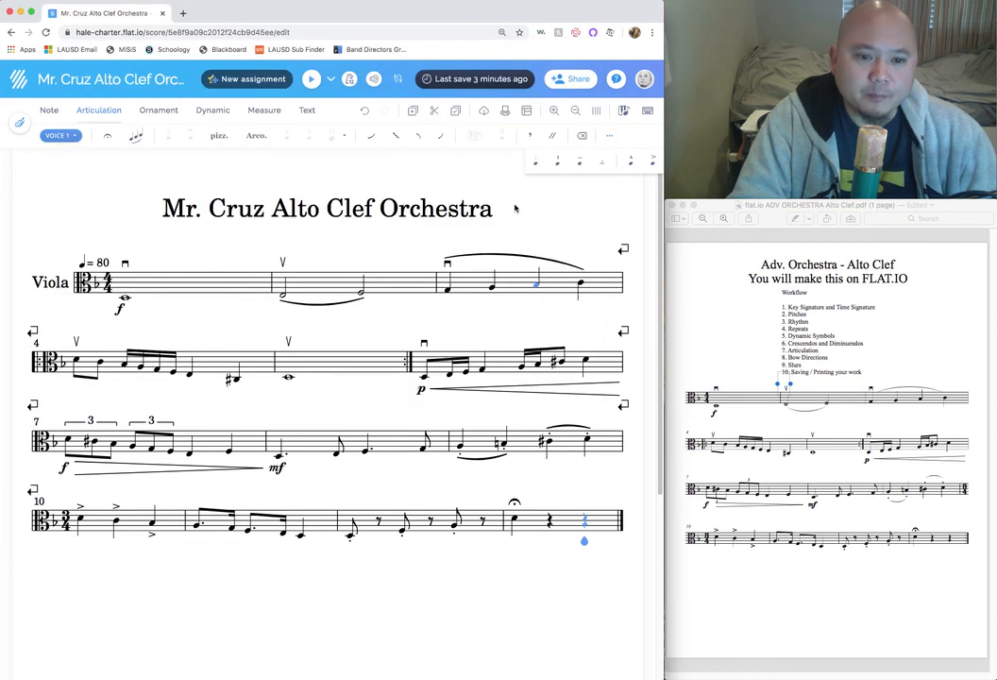
# Export the score as a printable PDF with the rest-merging, multimeasure-rest and hidden-time-signature options left off
pyautogui.click(484, 113)
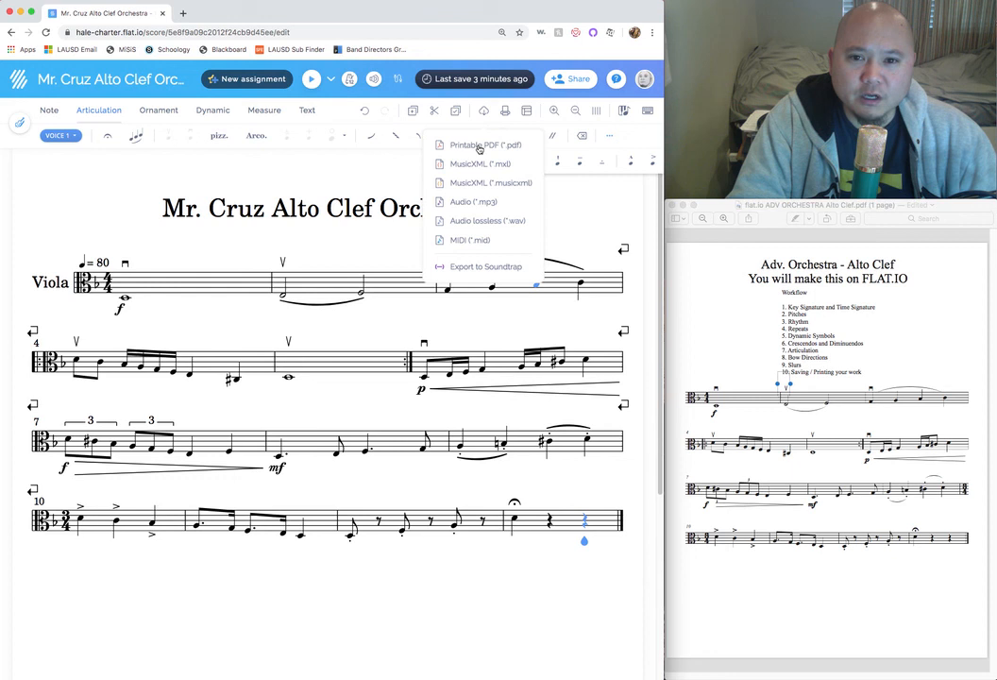
pyautogui.click(477, 148)
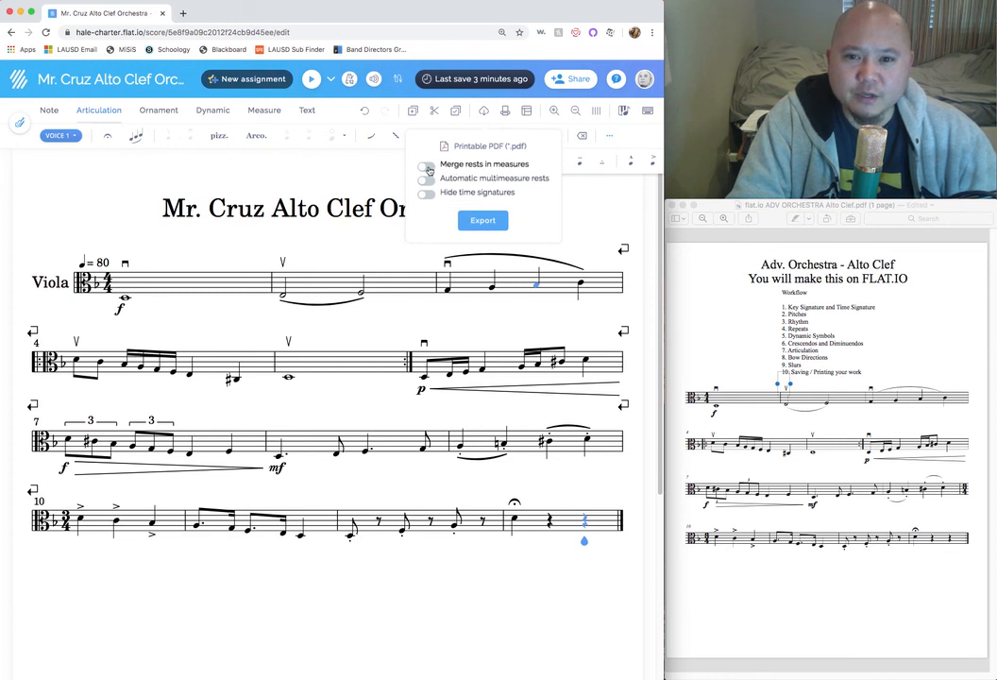
pyautogui.click(484, 221)
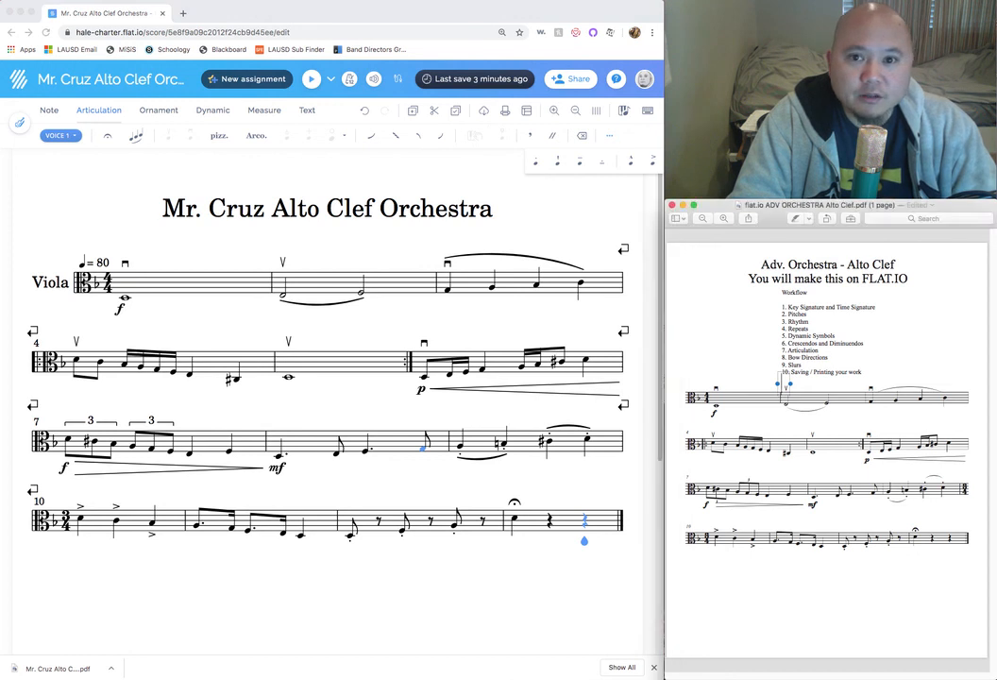
# View the exported PDF beside the reference sheet, check its notation including the slur over measure 3, and close it
pyautogui.moveTo(299, 5); pyautogui.dragTo(566, 46)
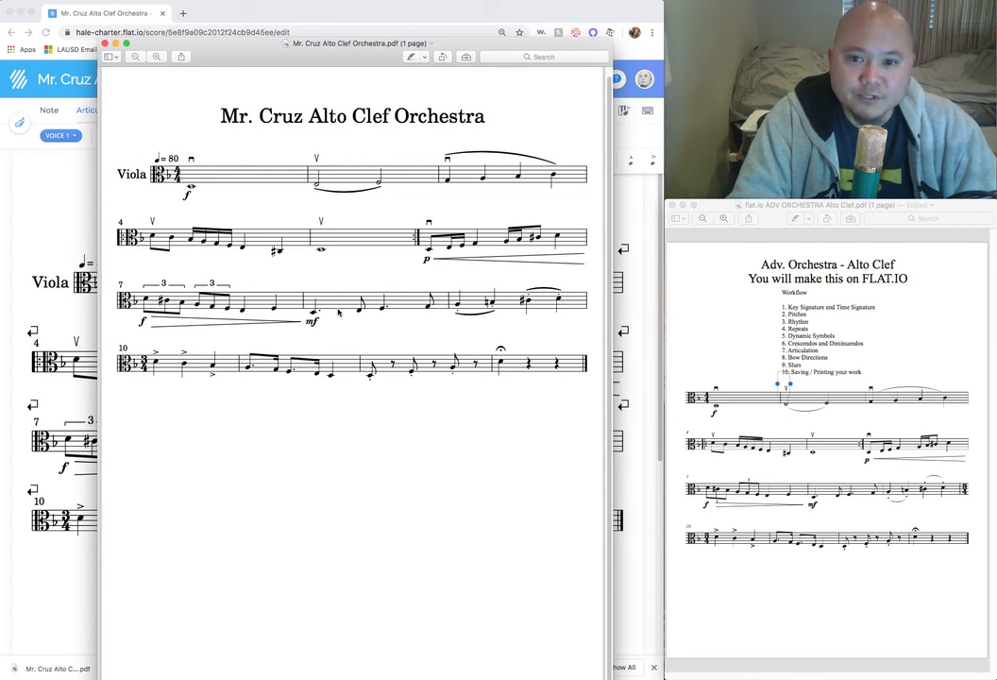
pyautogui.click(796, 425)
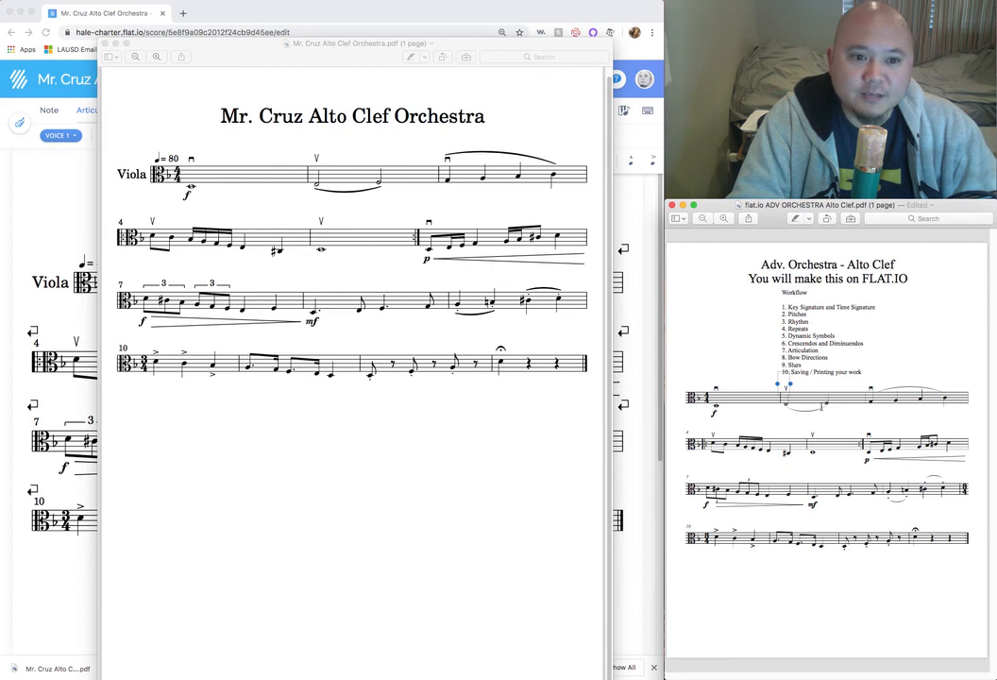
pyautogui.click(118, 243)
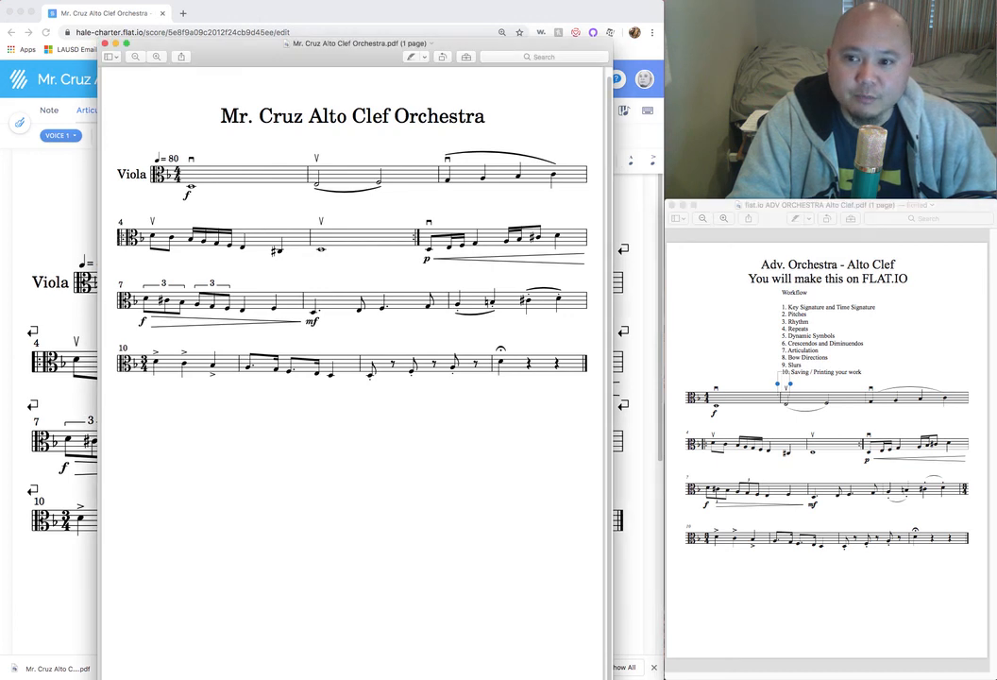
pyautogui.moveTo(461, 160); pyautogui.dragTo(468, 155)
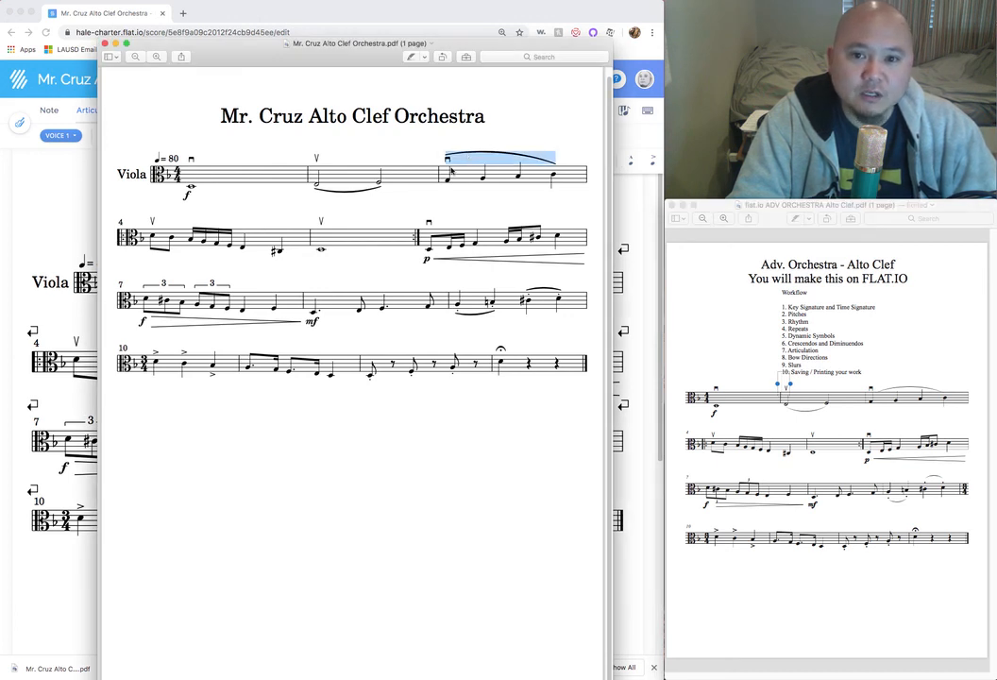
pyautogui.click(461, 192)
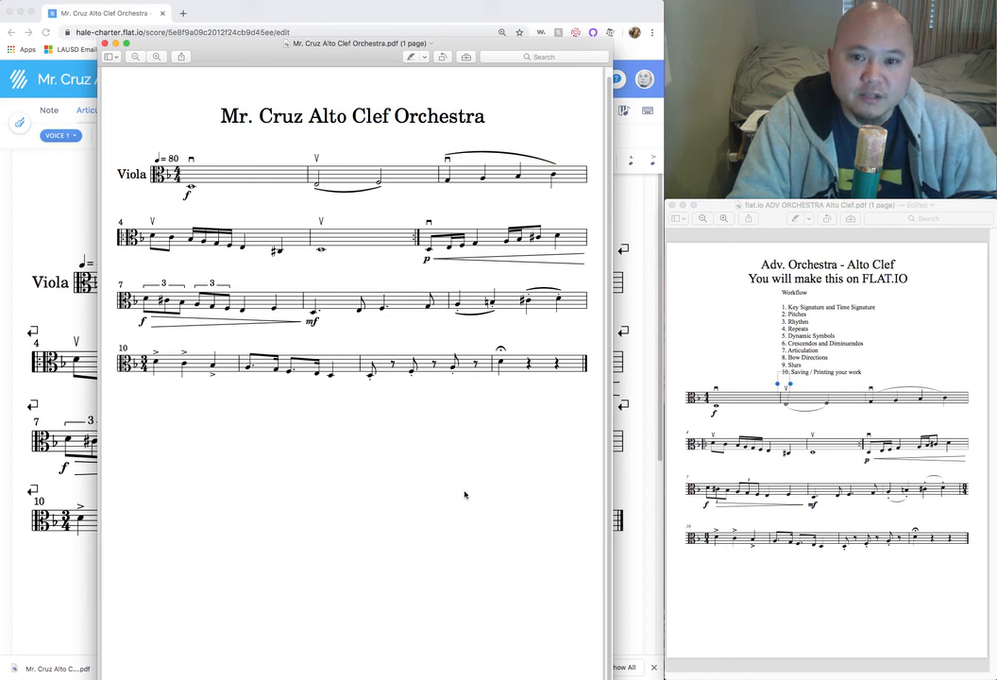
pyautogui.moveTo(334, 49); pyautogui.dragTo(360, 85)
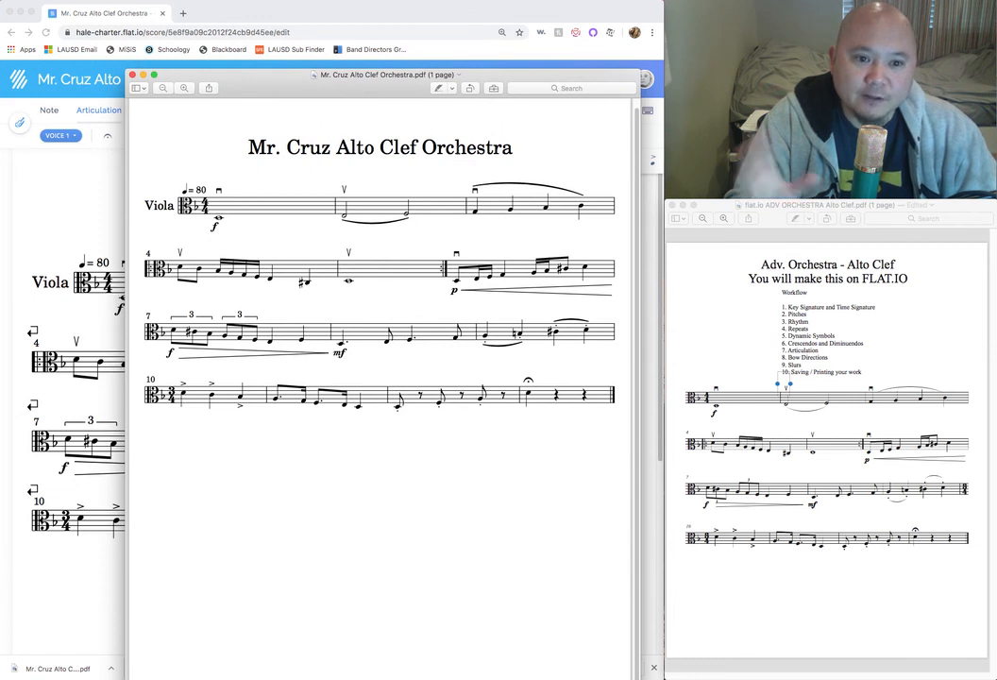
pyautogui.moveTo(311, 95); pyautogui.dragTo(311, 98)
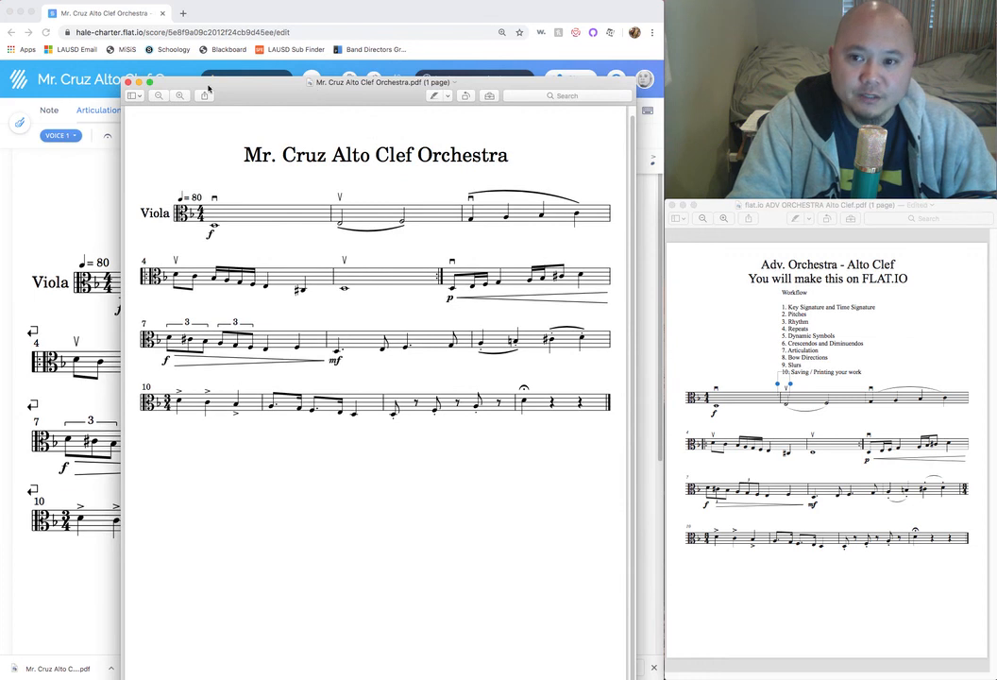
pyautogui.click(128, 82)
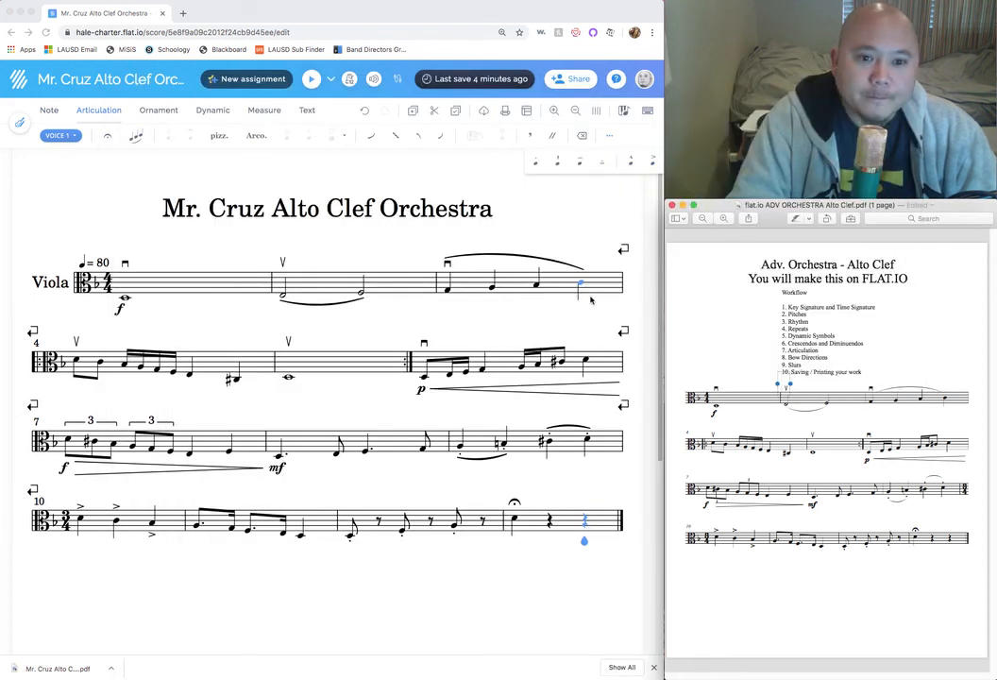
pyautogui.click(547, 233)
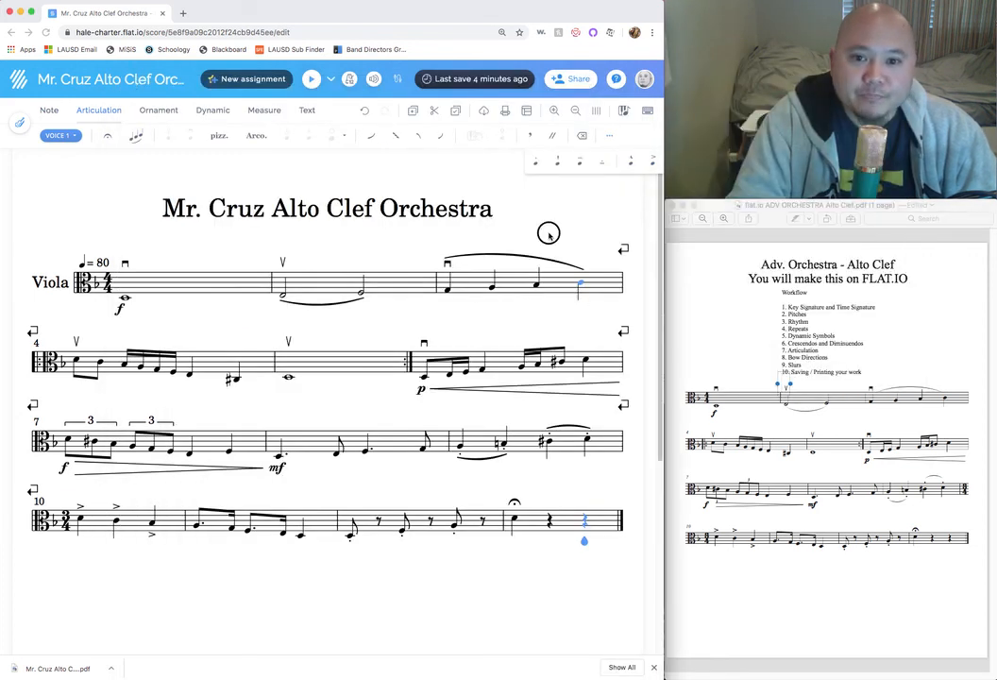
pyautogui.click(859, 588)
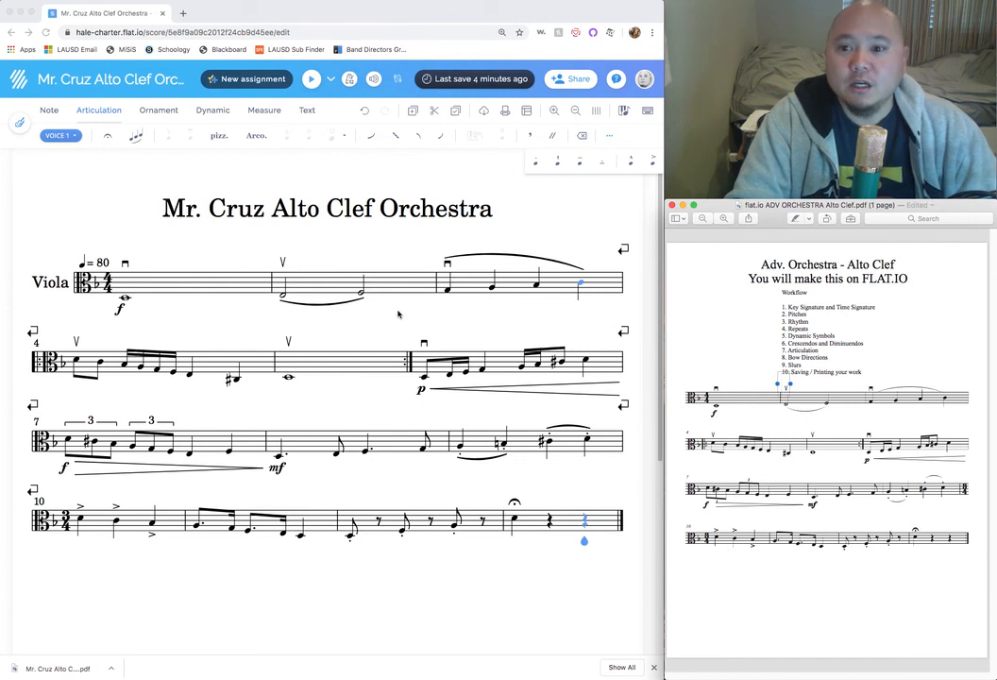
pyautogui.click(495, 328)
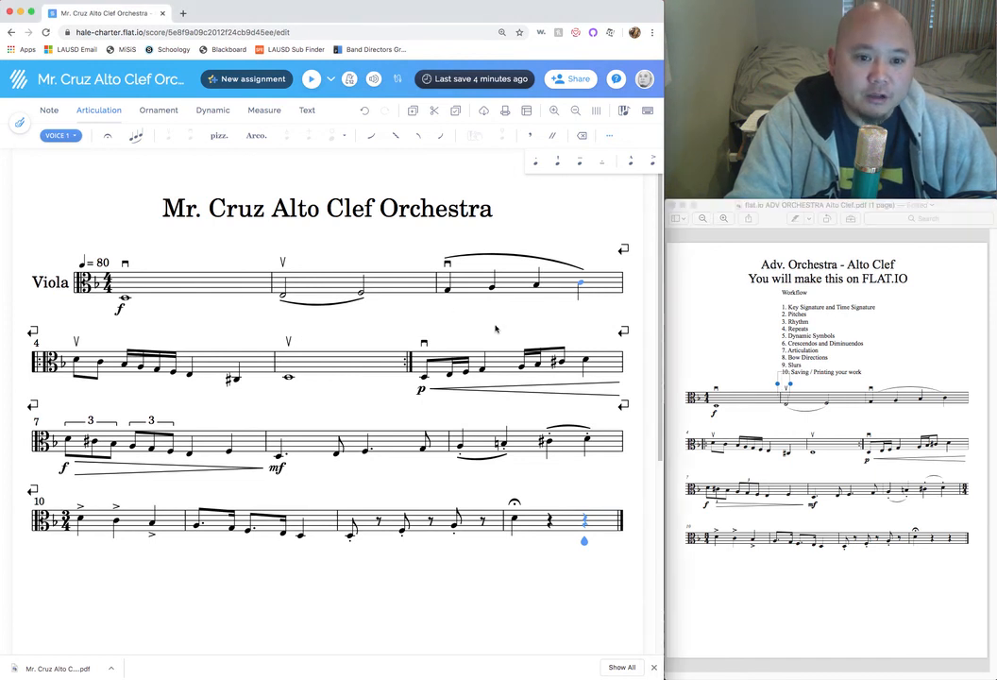
pyautogui.click(276, 275)
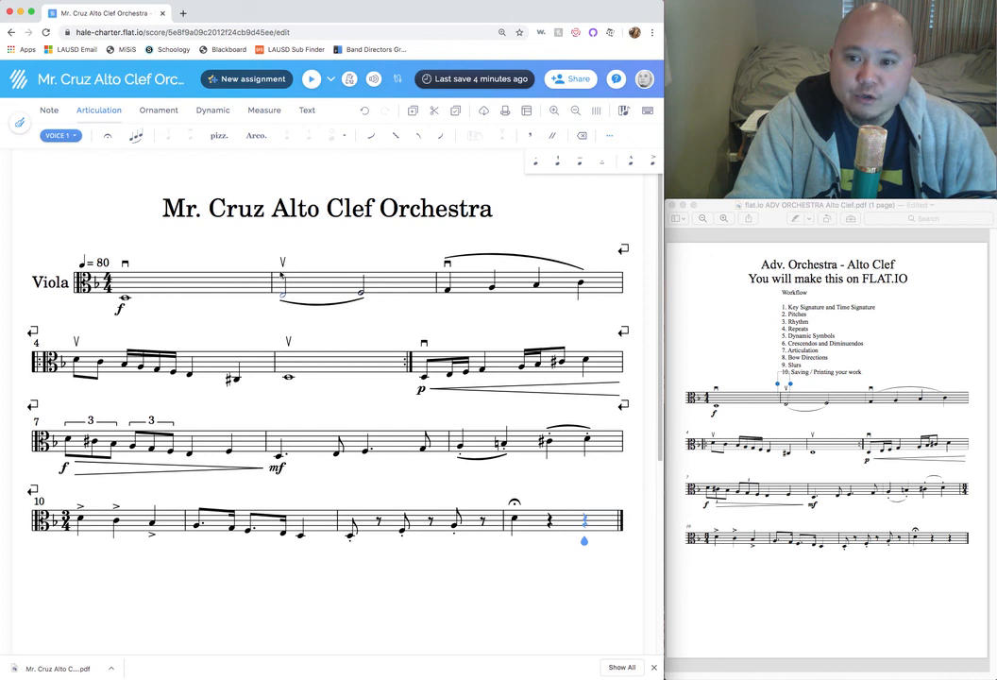
pyautogui.click(85, 288)
pyautogui.click(124, 299)
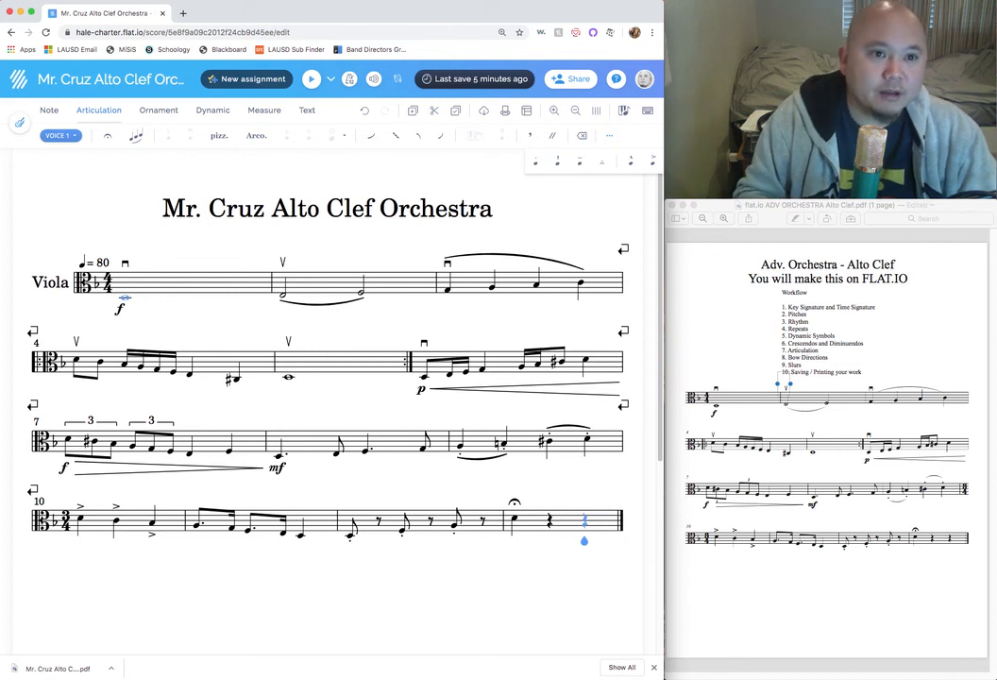
pyautogui.click(983, 2)
pyautogui.click(988, 3)
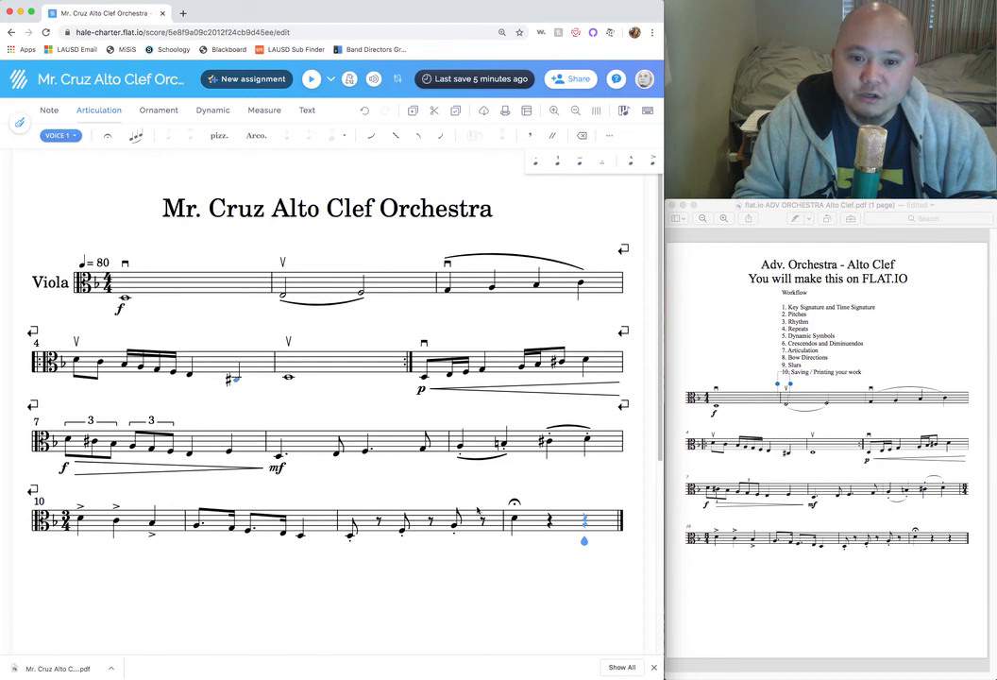
# Select the opening whole note of measure 1 and set the score's tempo to quarter note = 100
pyautogui.click(126, 303)
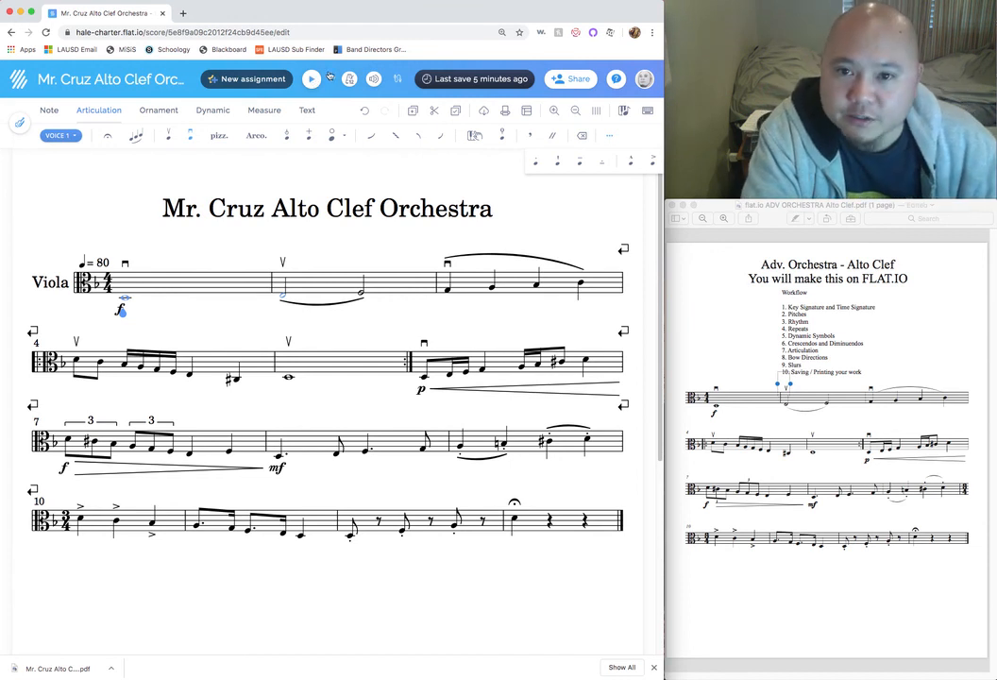
pyautogui.click(96, 262)
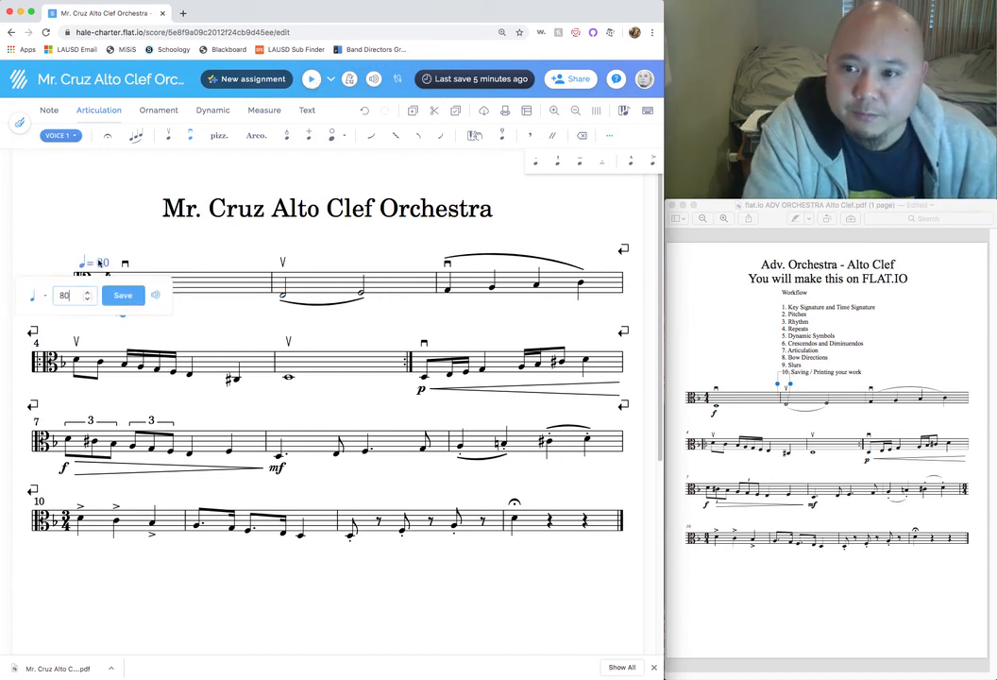
pyautogui.click(86, 293)
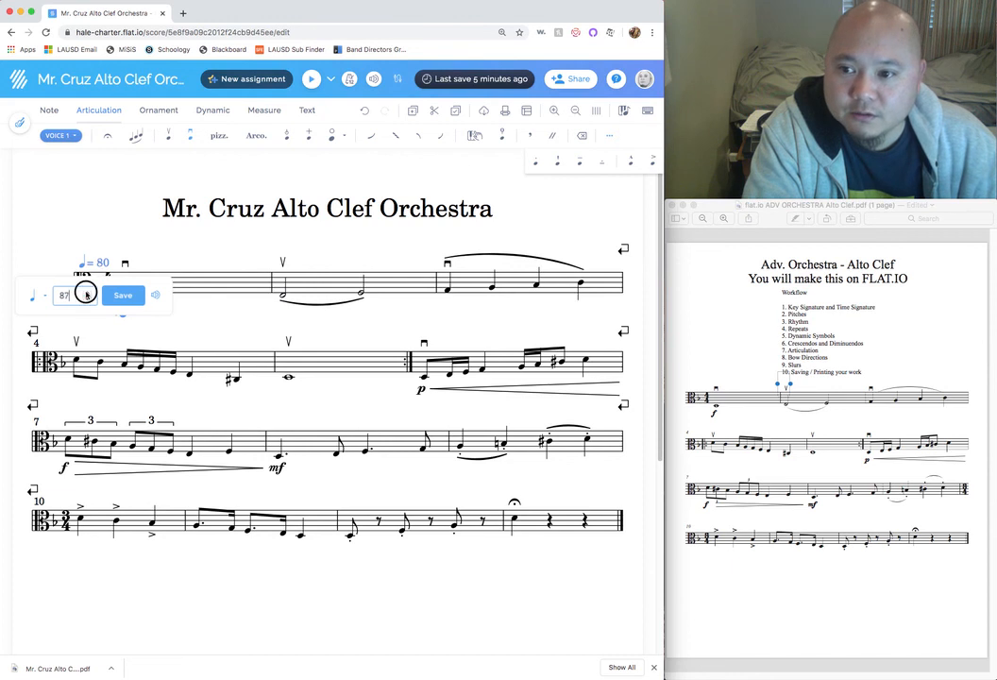
pyautogui.click(86, 295)
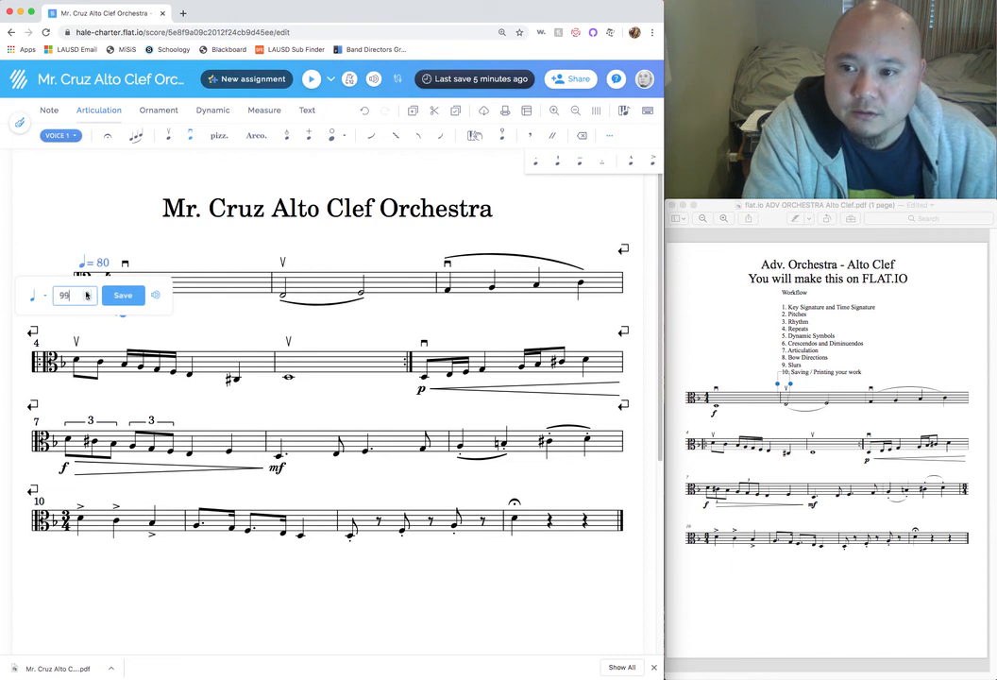
pyautogui.click(121, 296)
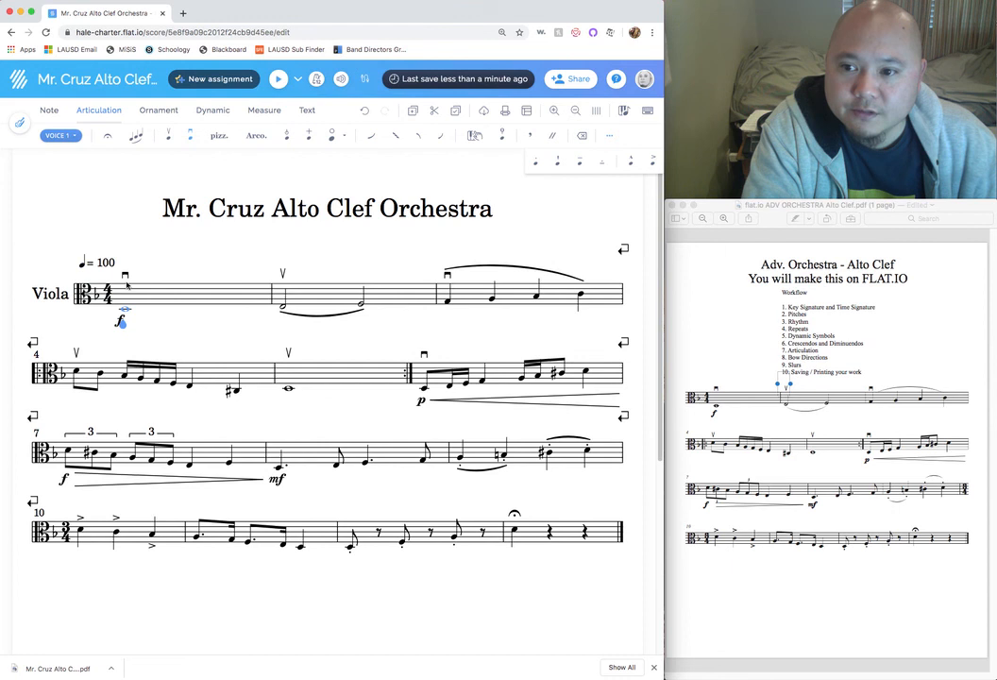
# Play the whole score back from measure 1 and return to its beginning
pyautogui.click(279, 80)
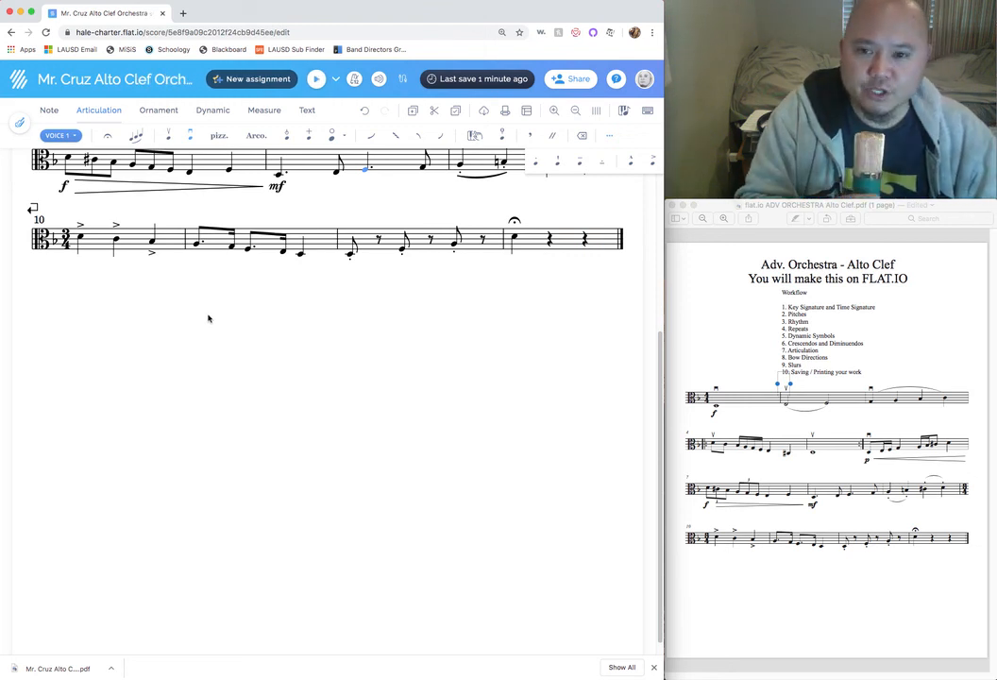
pyautogui.scroll(6, 268, 430)
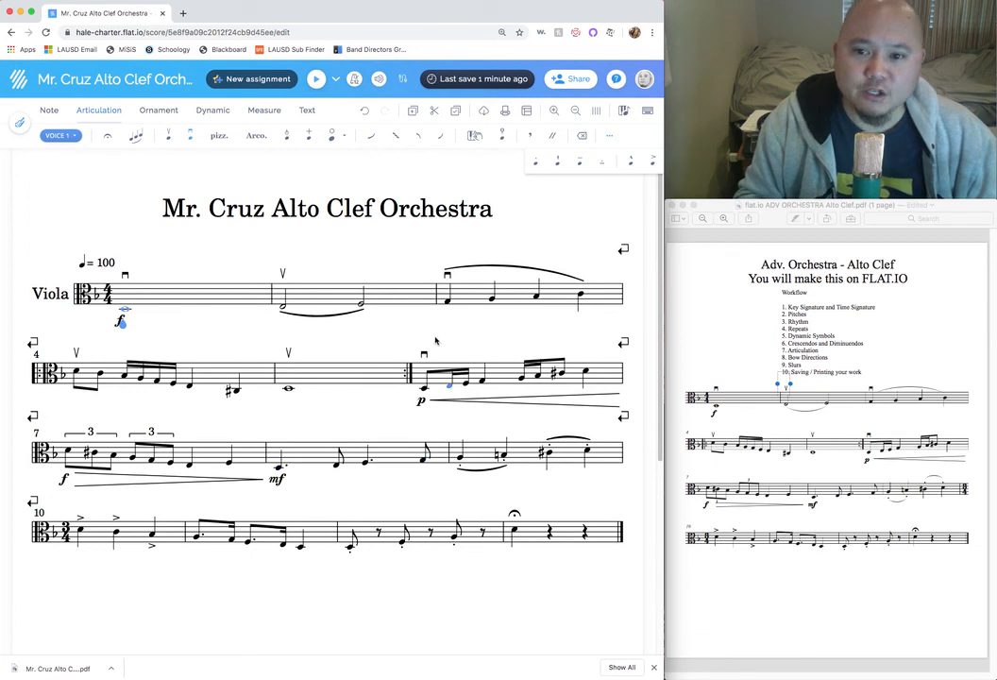
# Lower the score's tempo to quarter note = 60 and save it
pyautogui.click(101, 265)
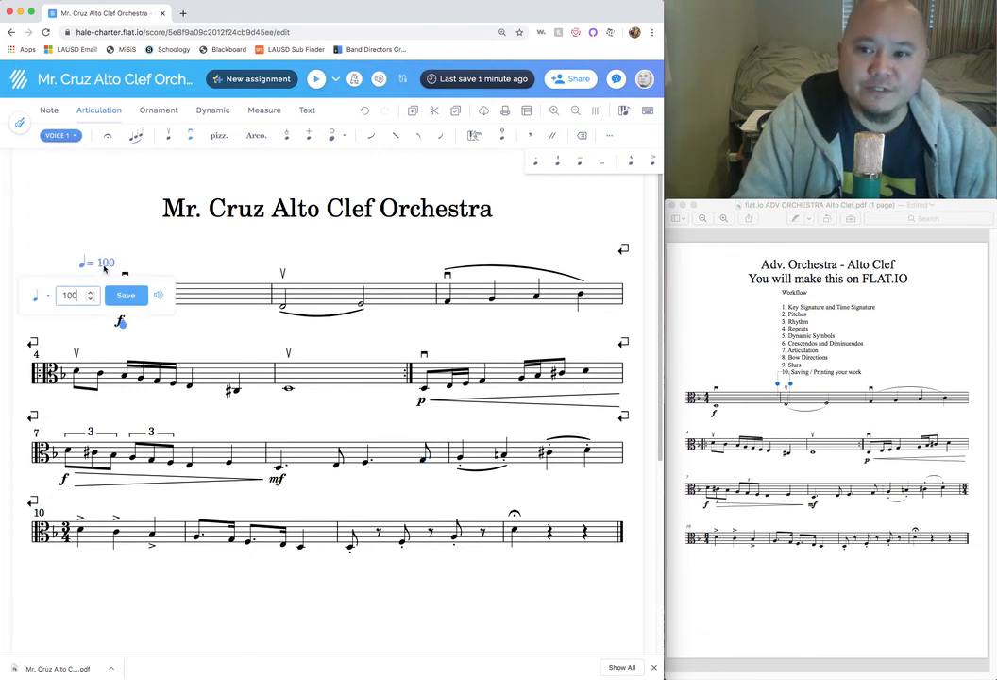
pyautogui.click(91, 300)
pyautogui.click(91, 300)
pyautogui.click(91, 300)
pyautogui.click(90, 300)
pyautogui.click(91, 300)
pyautogui.click(90, 300)
pyautogui.click(91, 301)
pyautogui.click(90, 300)
pyautogui.click(91, 301)
pyautogui.click(90, 301)
pyautogui.click(90, 300)
pyautogui.click(91, 300)
pyautogui.click(91, 300)
pyautogui.click(91, 300)
pyautogui.click(91, 300)
pyautogui.click(91, 300)
pyautogui.click(91, 300)
pyautogui.click(90, 300)
pyautogui.click(91, 300)
pyautogui.click(90, 300)
pyautogui.click(91, 300)
pyautogui.click(91, 300)
pyautogui.click(91, 301)
pyautogui.click(91, 300)
pyautogui.click(91, 300)
pyautogui.click(91, 300)
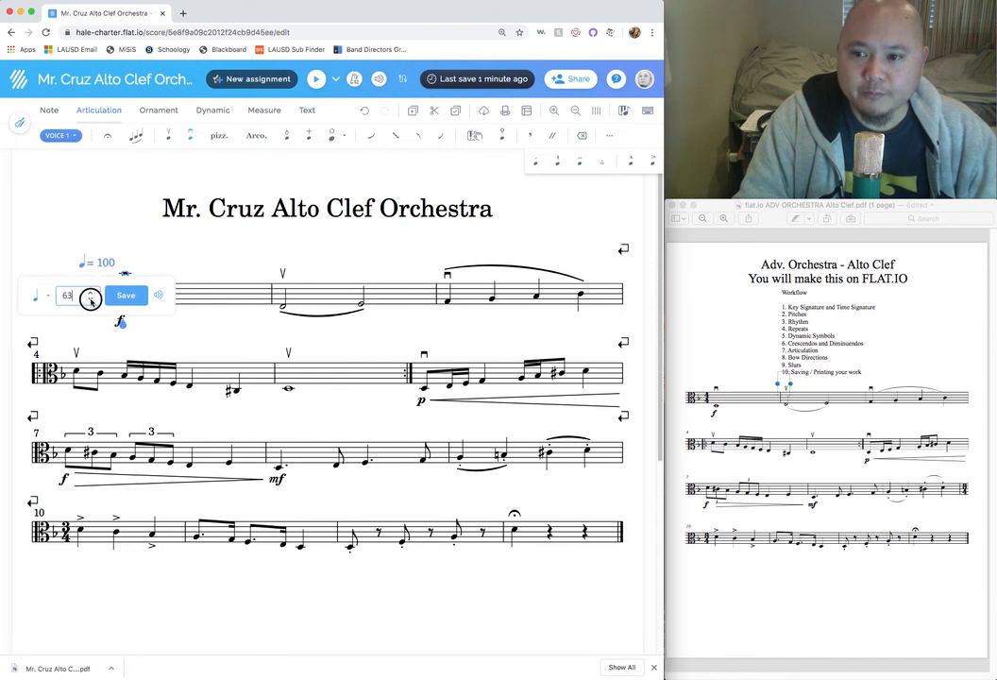
pyautogui.click(90, 300)
pyautogui.click(126, 295)
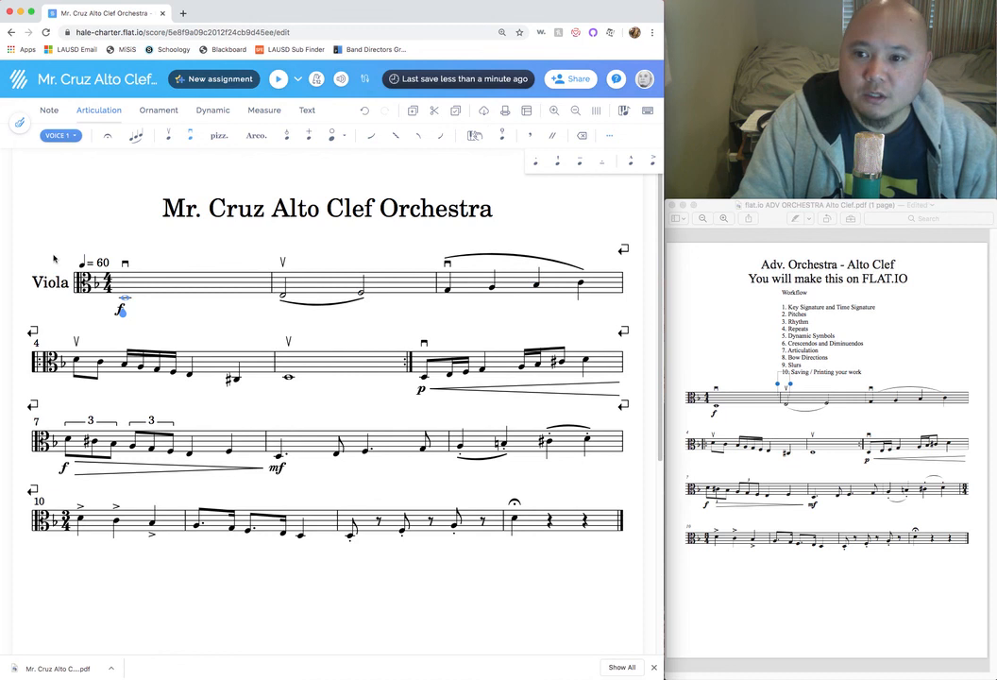
# Review the tempo marking's beat-unit choices, pick the quarter note and save the marking
pyautogui.click(85, 266)
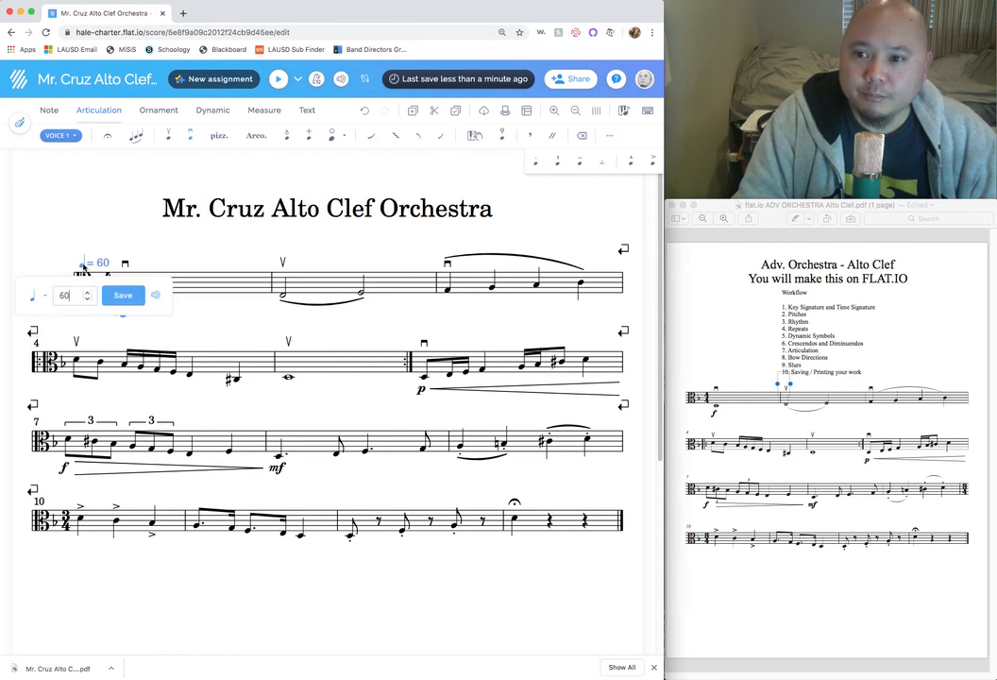
pyautogui.click(46, 299)
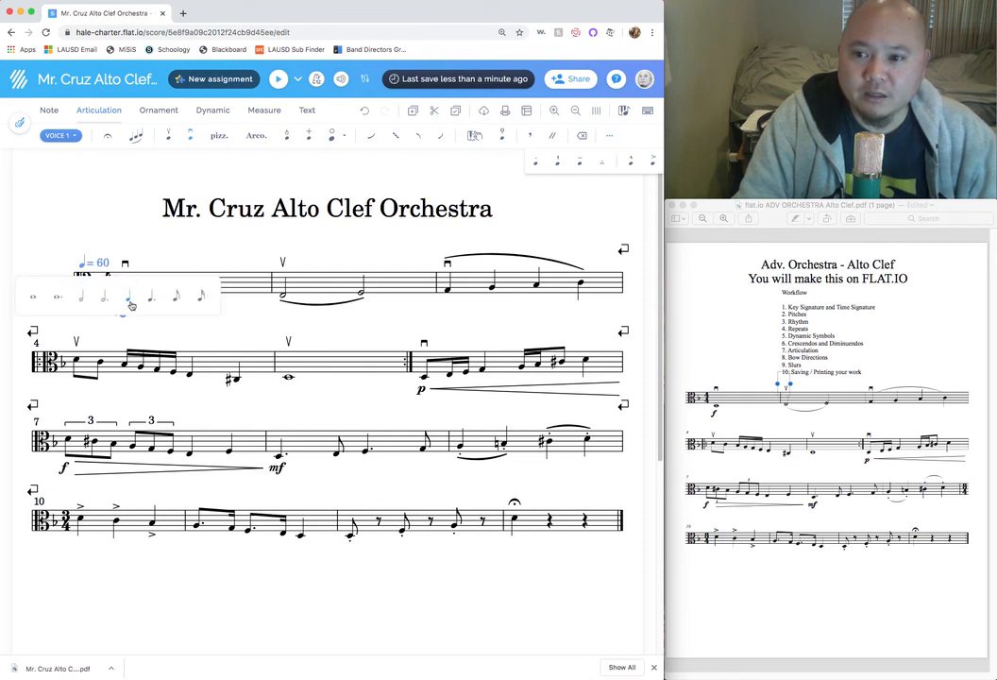
pyautogui.click(128, 300)
pyautogui.click(123, 296)
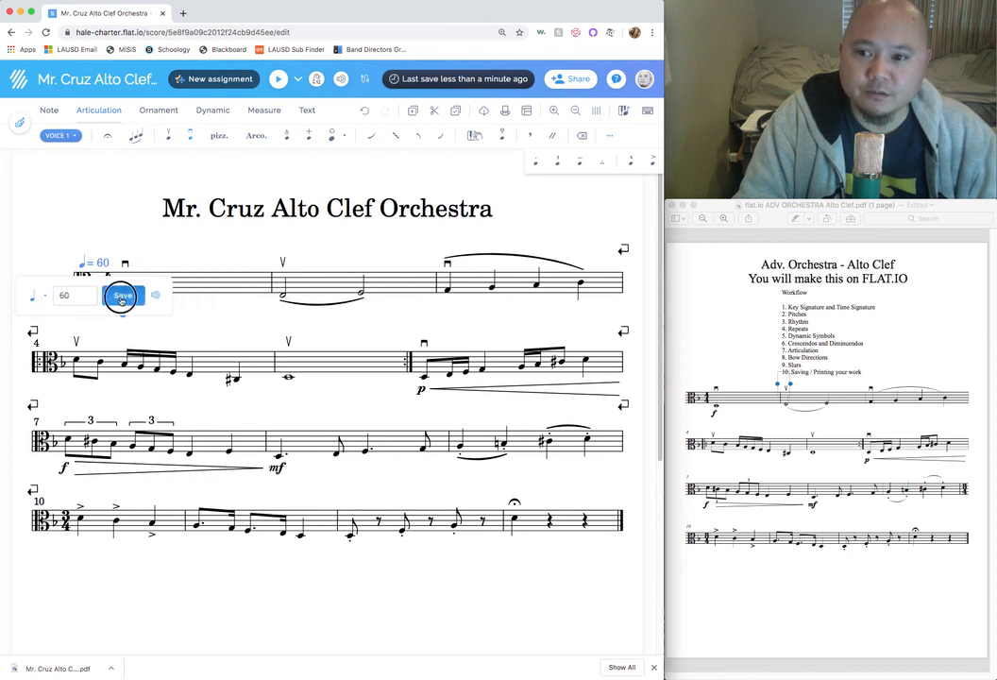
# Audition 183, 145, 92 and 204 BPM on the tempo dial, and save the score's tempo at 105 BPM
pyautogui.click(97, 263)
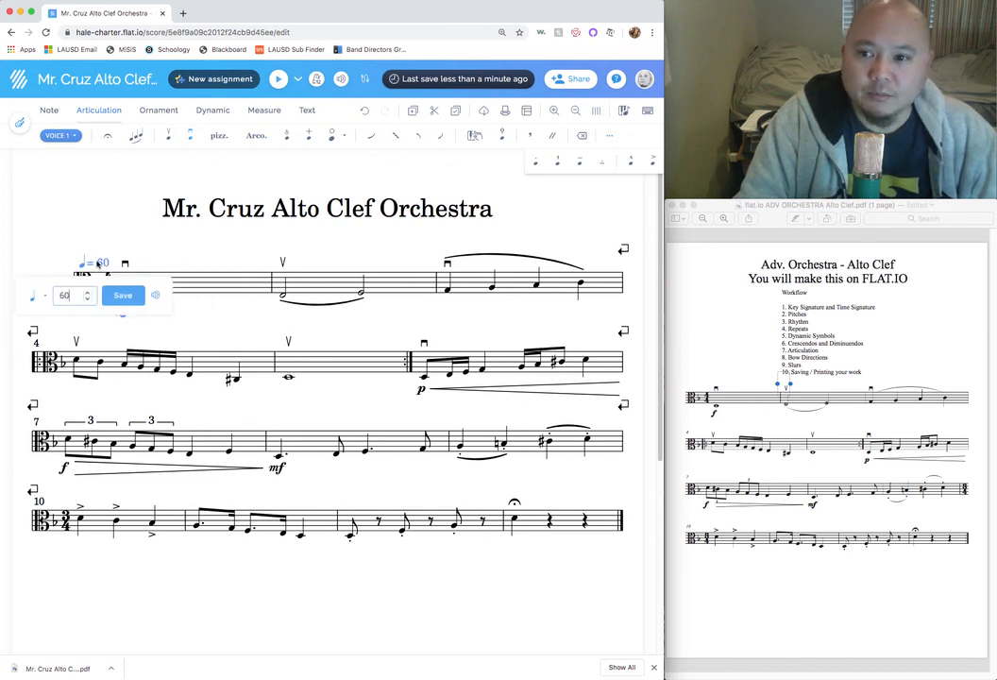
pyautogui.click(157, 297)
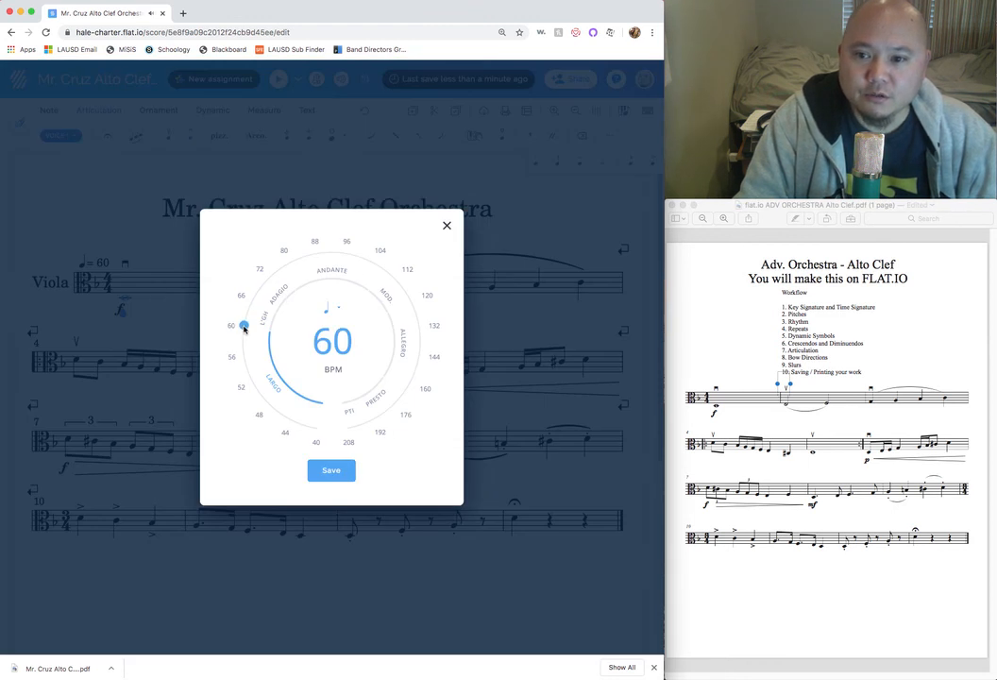
pyautogui.moveTo(245, 328); pyautogui.dragTo(380, 414)
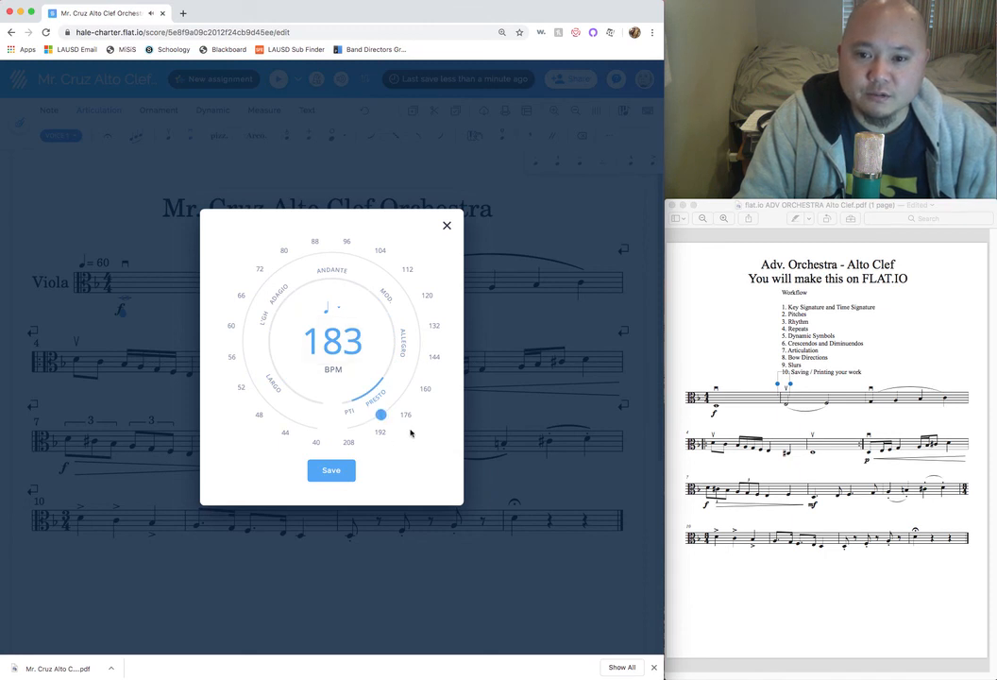
pyautogui.click(403, 354)
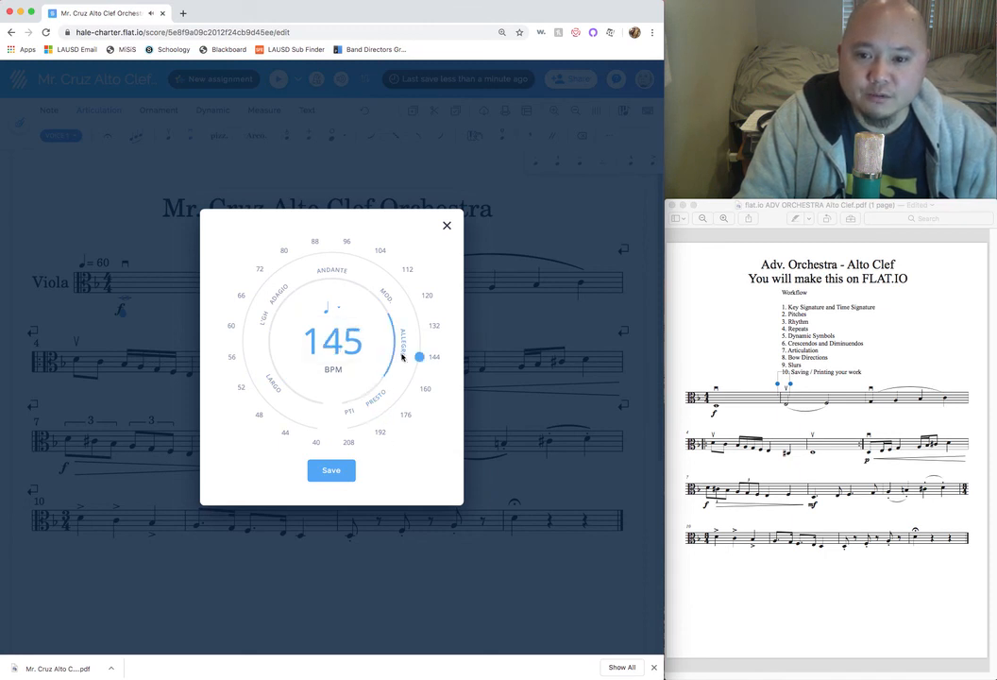
pyautogui.click(329, 272)
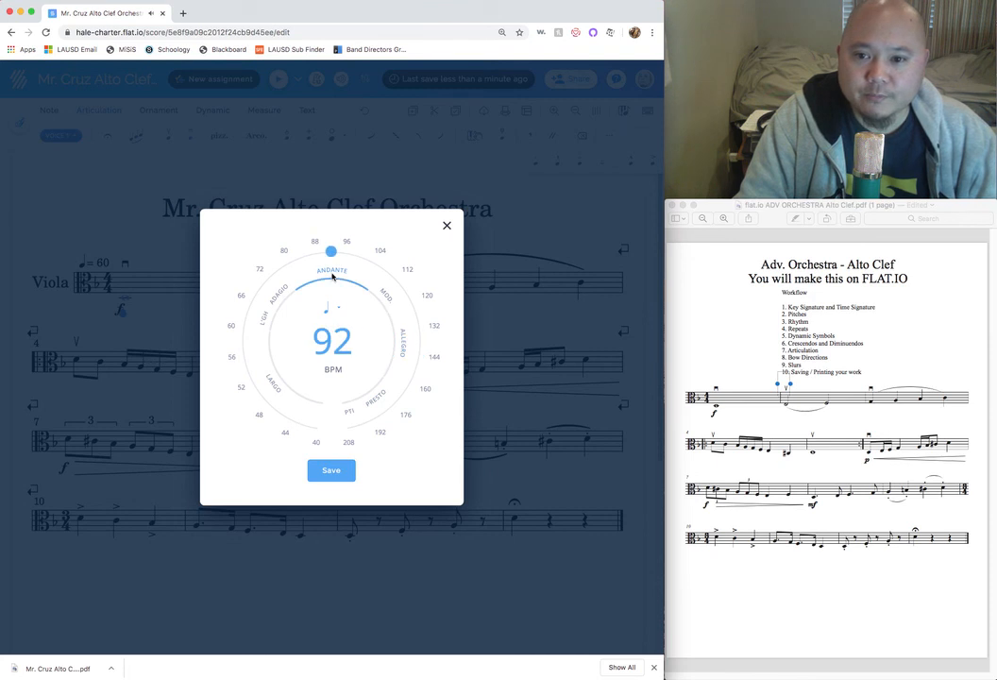
pyautogui.click(349, 415)
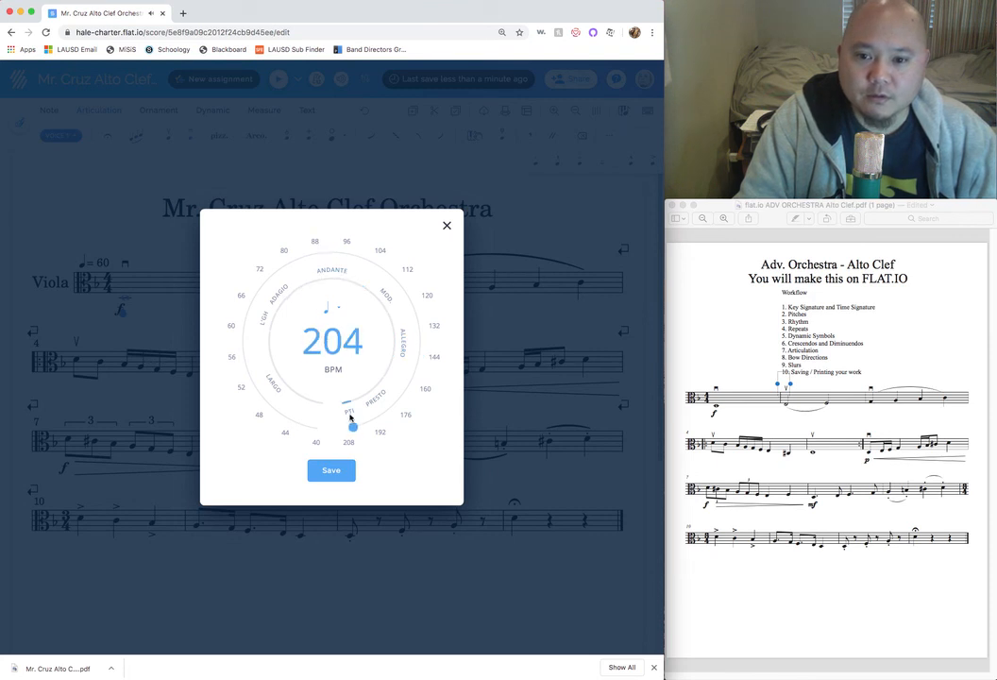
pyautogui.click(378, 257)
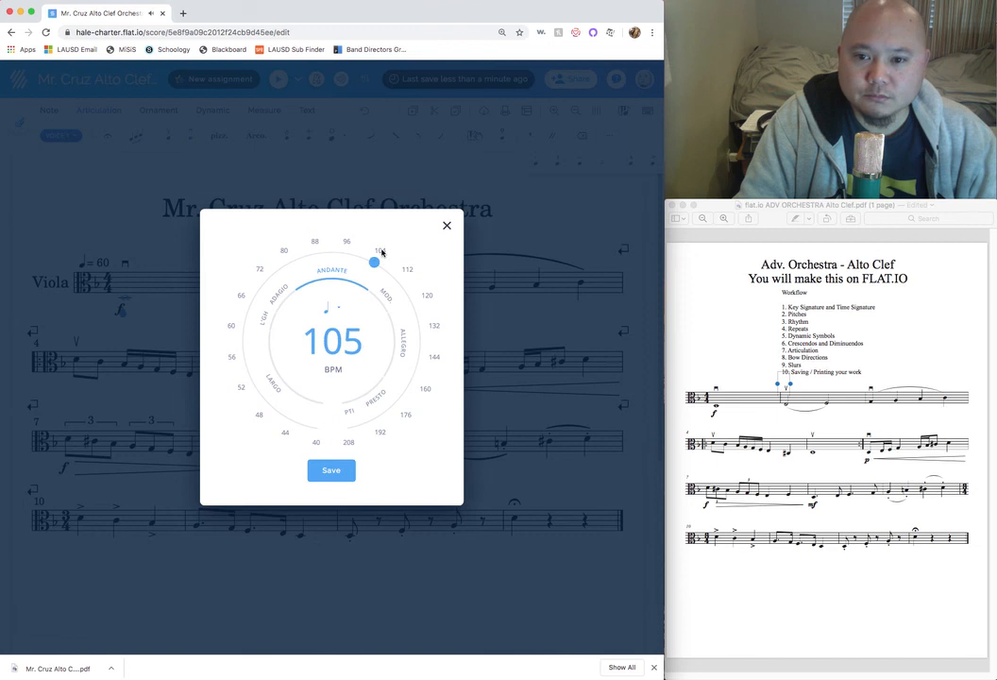
pyautogui.click(330, 470)
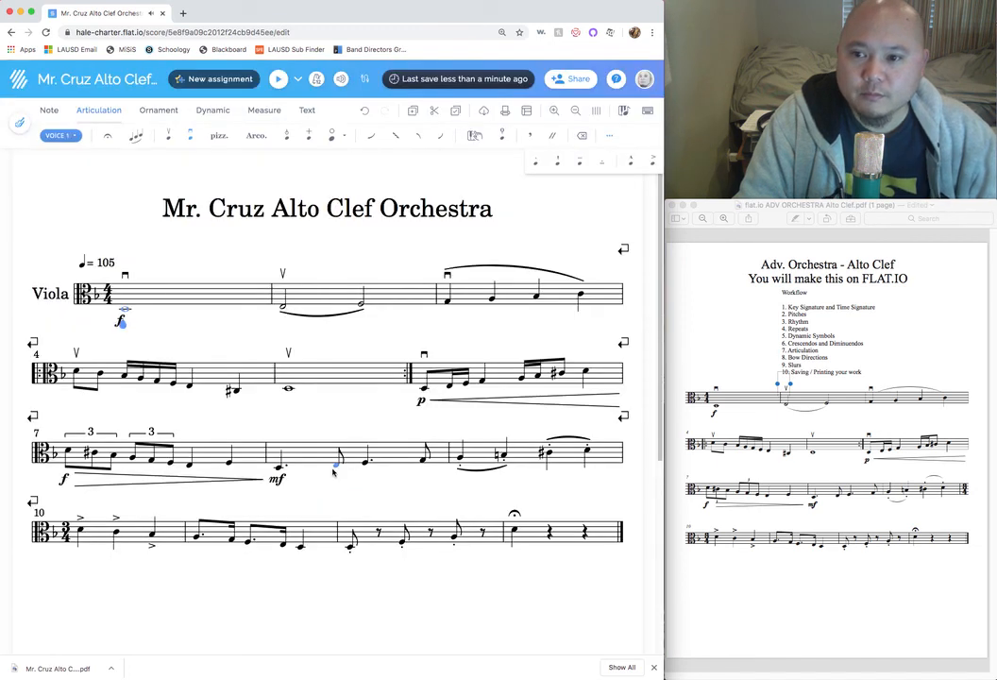
pyautogui.click(102, 264)
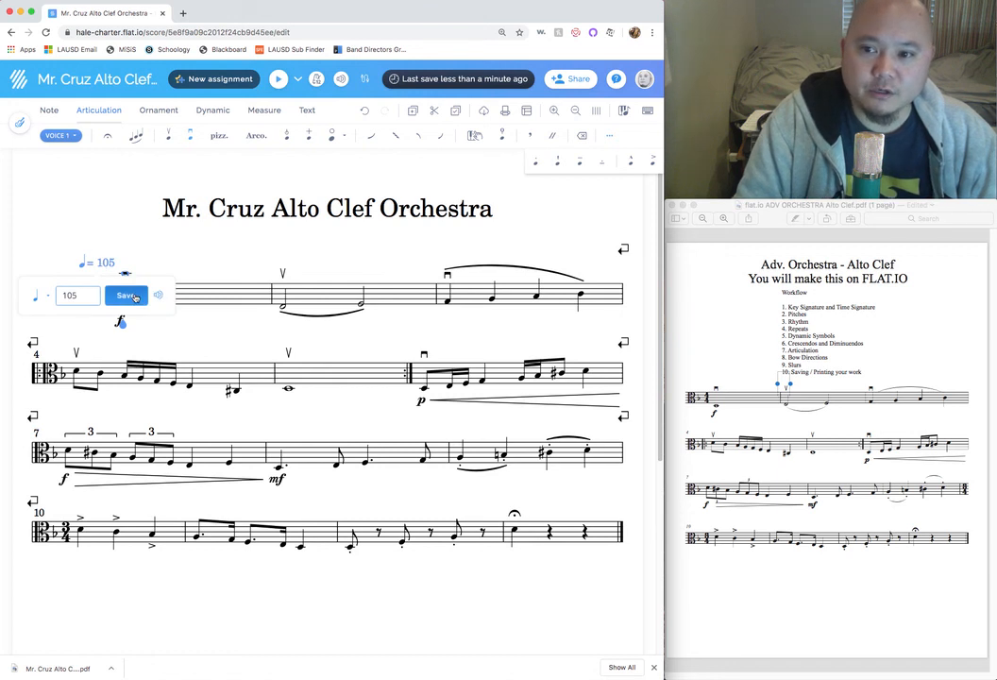
pyautogui.click(159, 297)
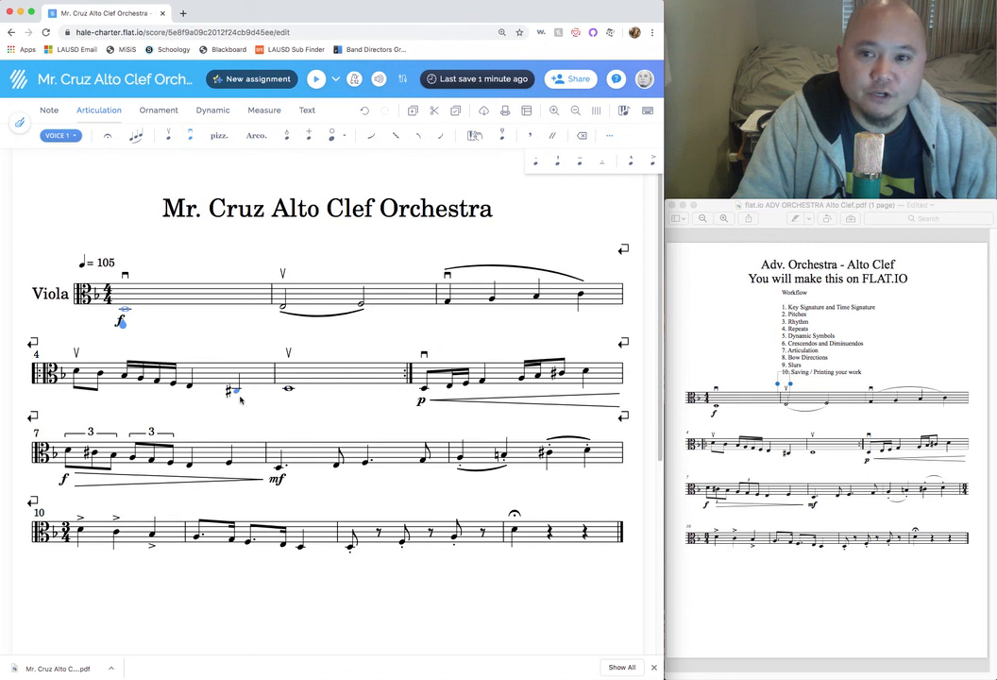
pyautogui.click(533, 403)
pyautogui.click(523, 429)
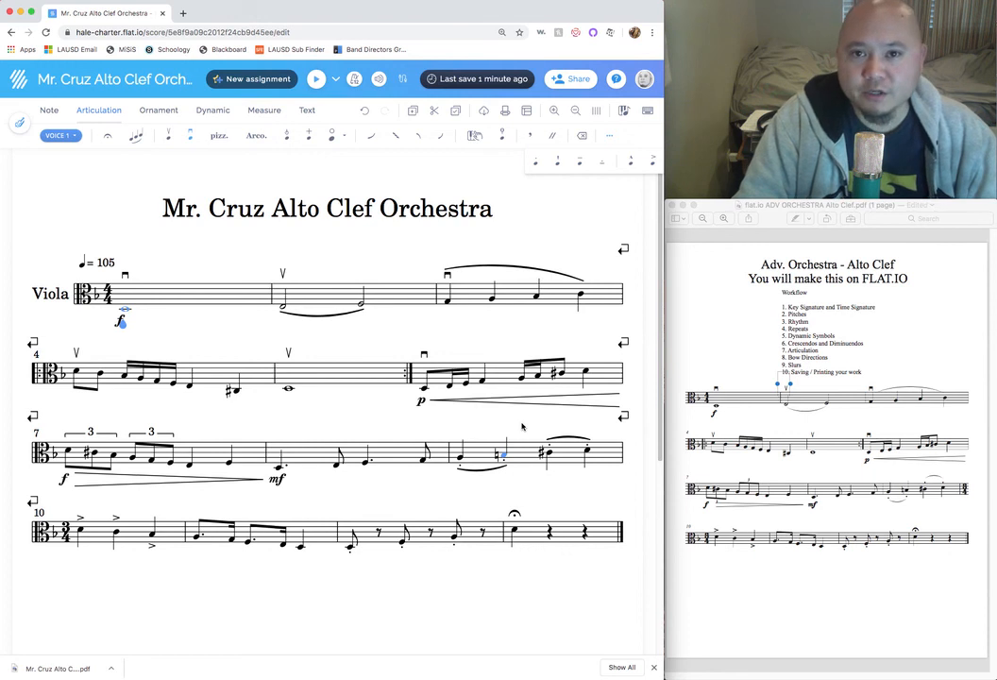
pyautogui.click(526, 403)
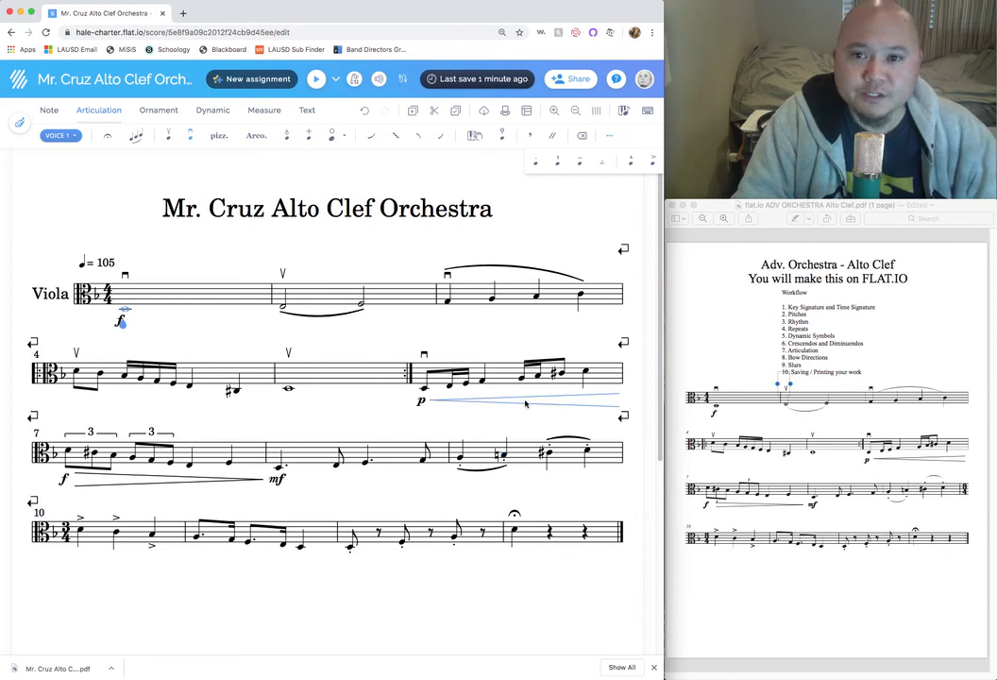